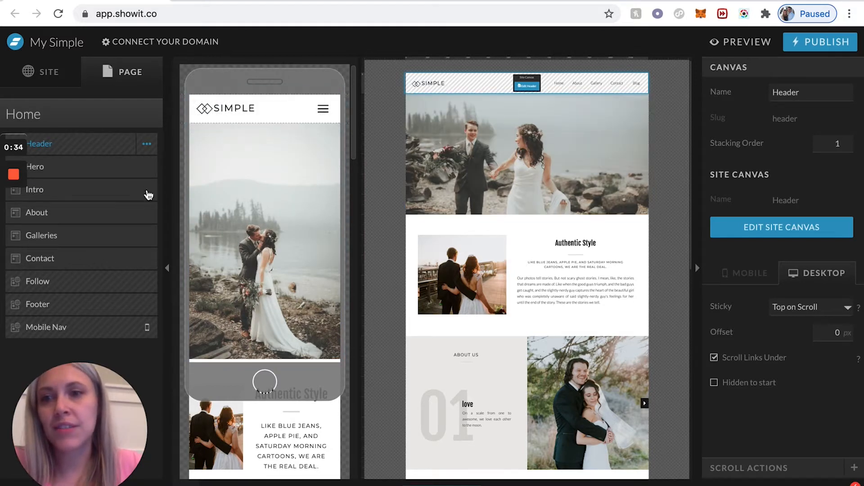
Delete the Intro and About canvases from the Home page.
left_click(147, 191)
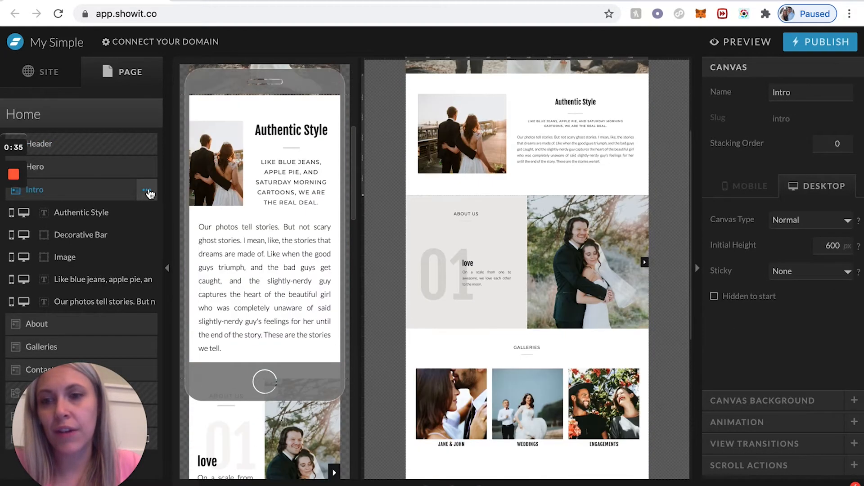
left_click(147, 191)
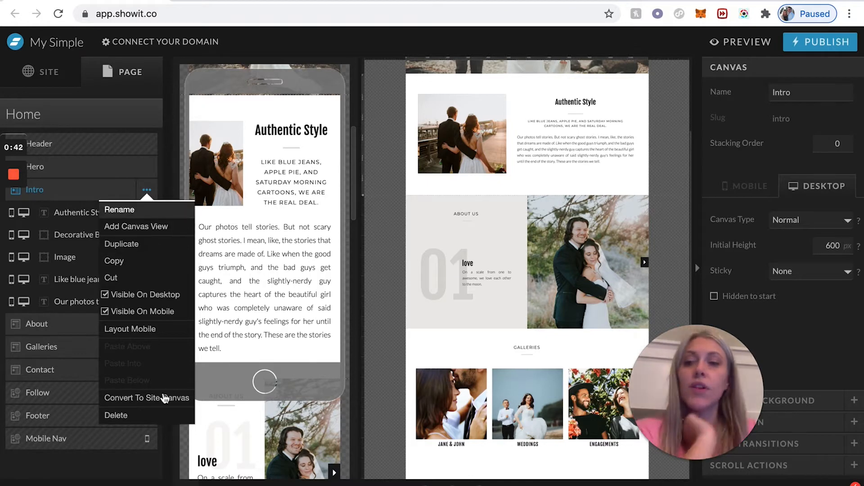
left_click(116, 416)
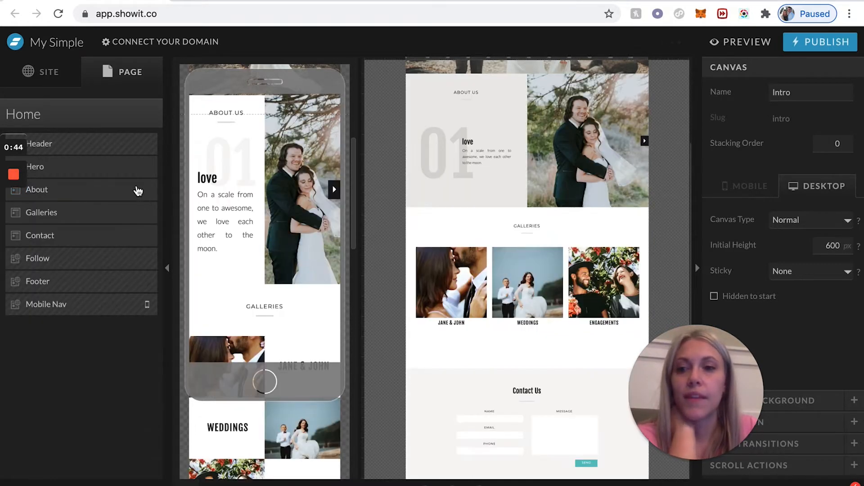
left_click(143, 191)
left_click(146, 192)
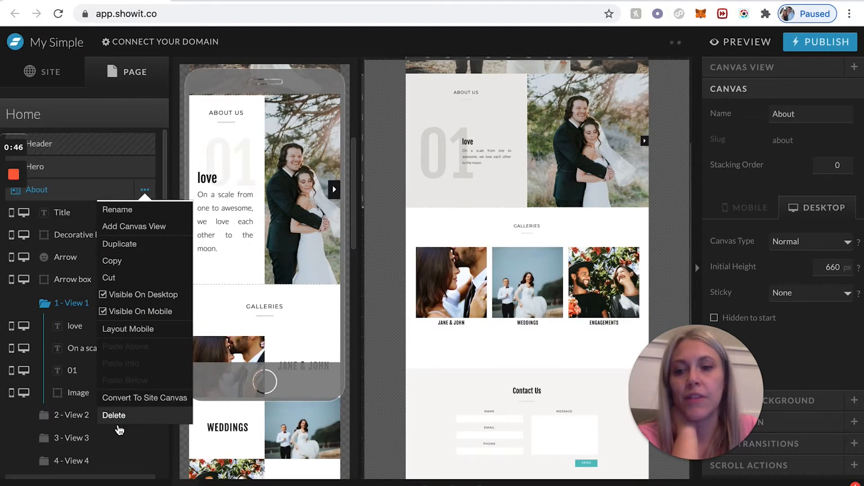
left_click(116, 415)
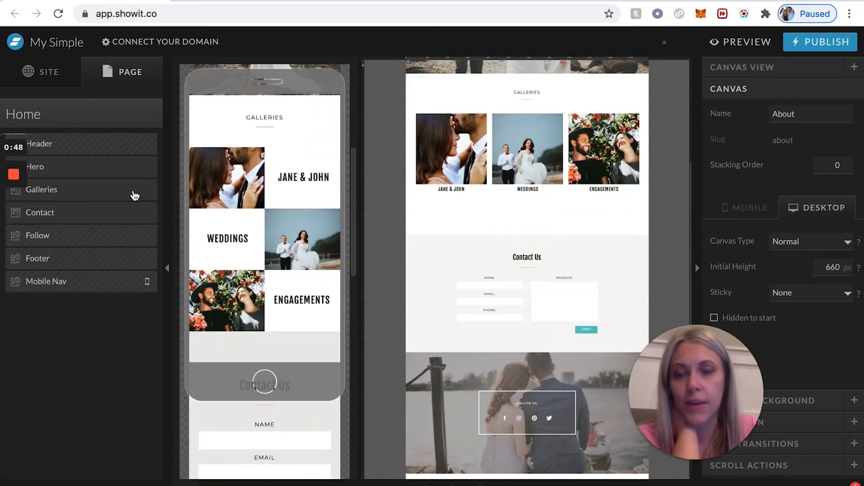
Delete the Galleries and Follow canvases from the Home page.
left_click(142, 193)
left_click(144, 190)
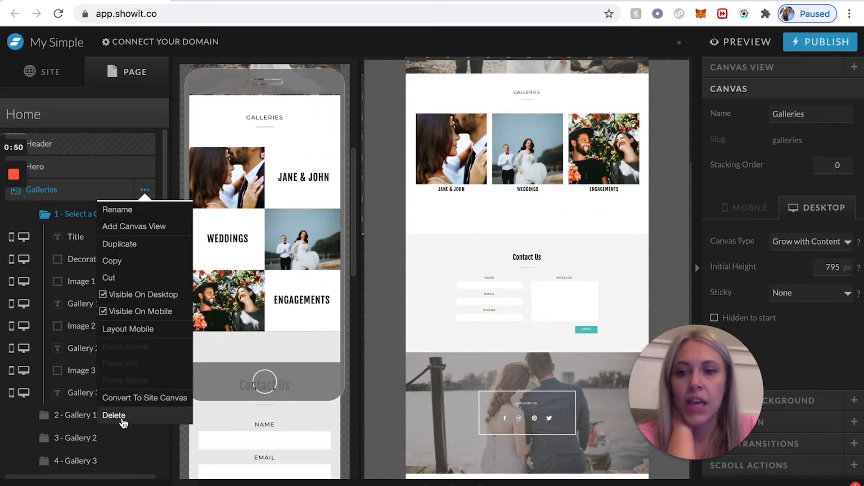
left_click(121, 416)
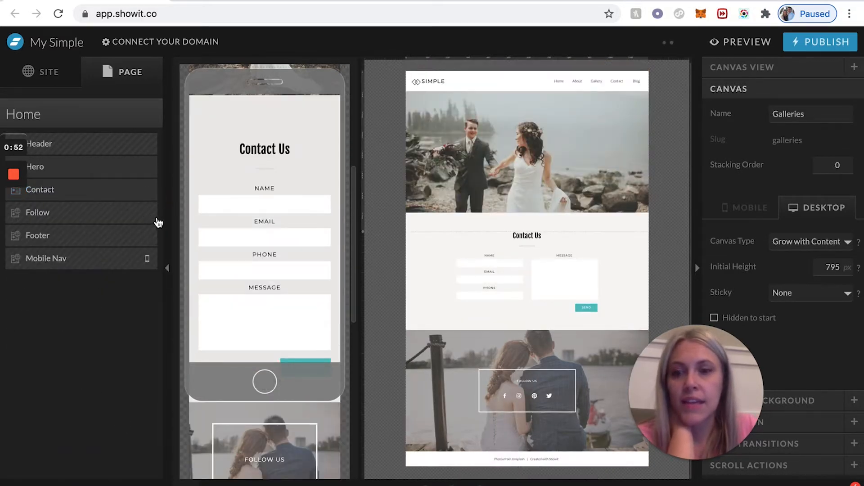
left_click(146, 214)
left_click(146, 212)
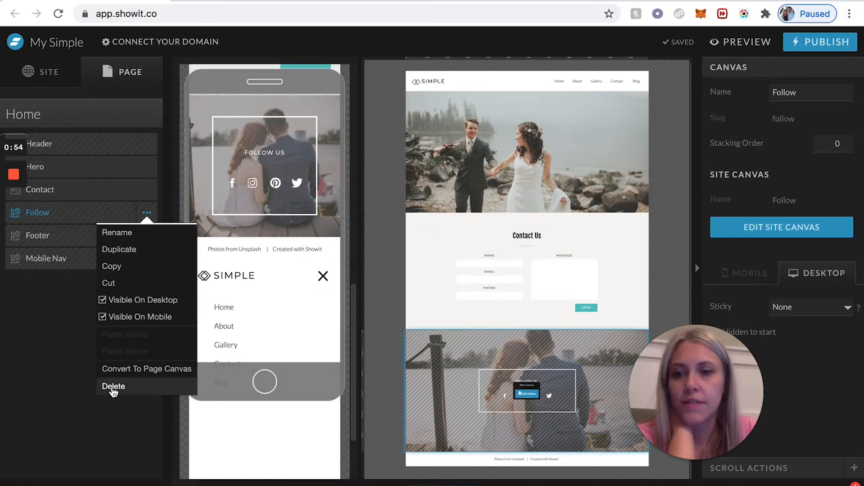
left_click(111, 386)
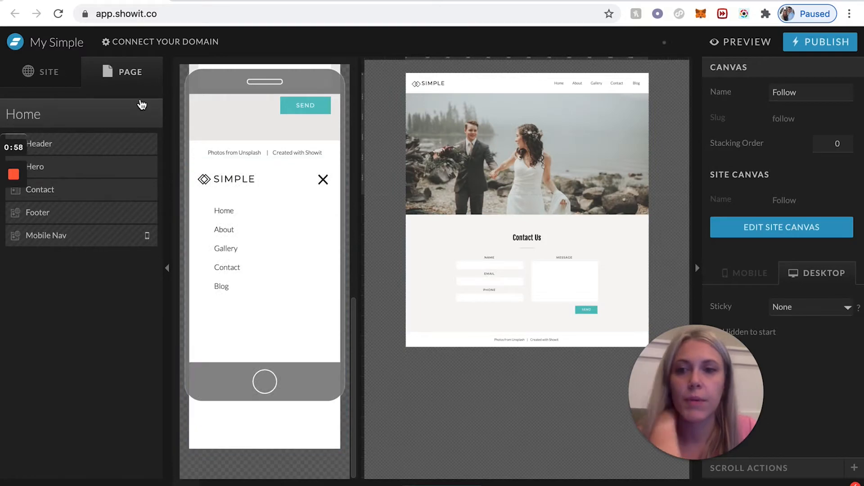
Switch to XD and review the Web 1920 – 1 homepage mockup from header to footer.
key("ctrl+Up")
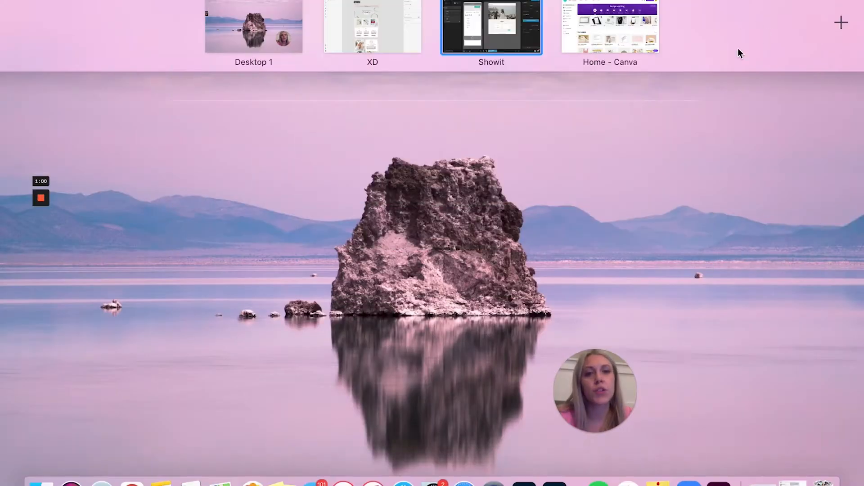
left_click(405, 36)
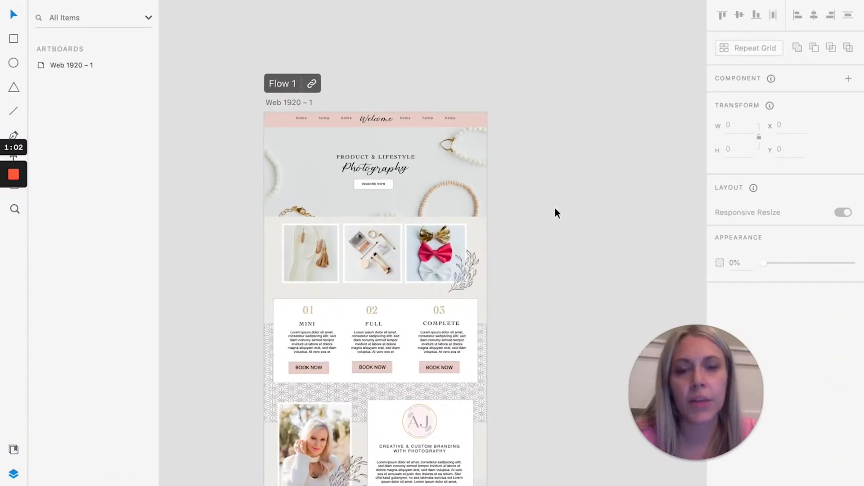
scroll(280, 167, "down", 10)
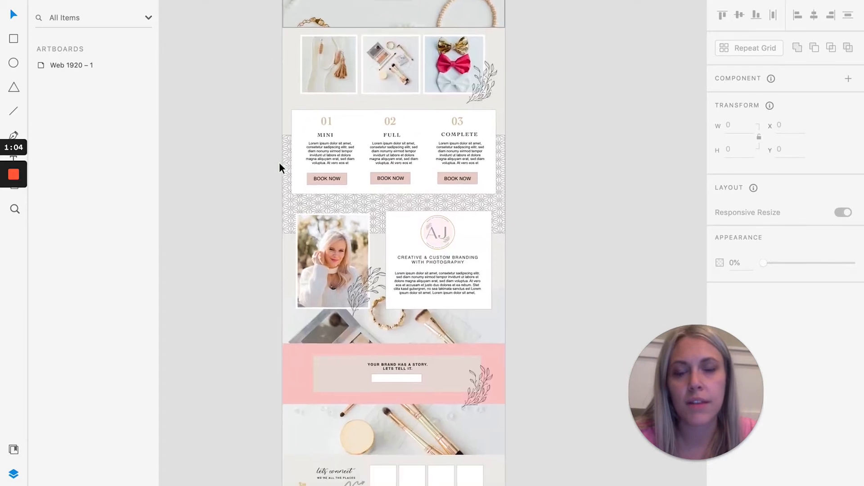
scroll(280, 164, "down", 2)
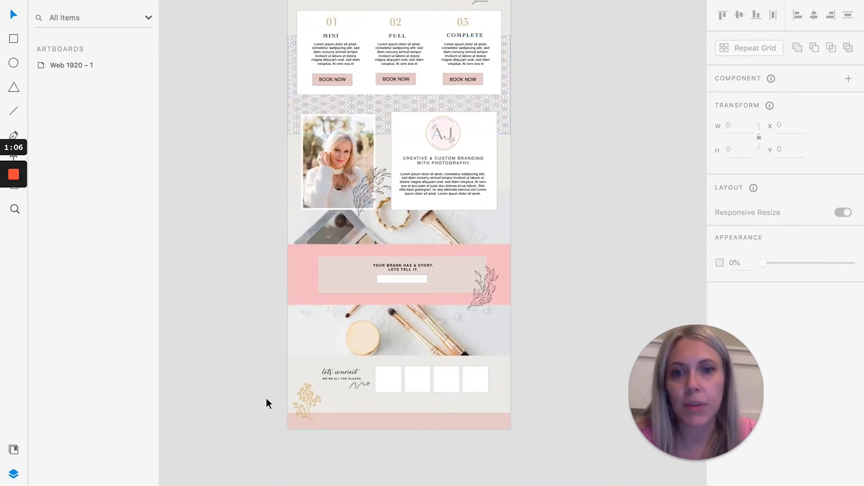
scroll(266, 398, "up", 7)
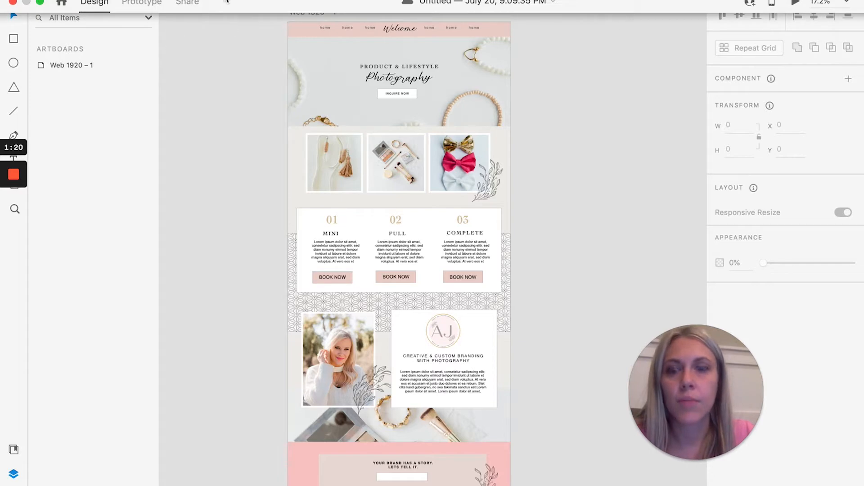
Take the XD mockup window out of full screen, move it off this display, and switch back to Showit.
key("ctrl+Up")
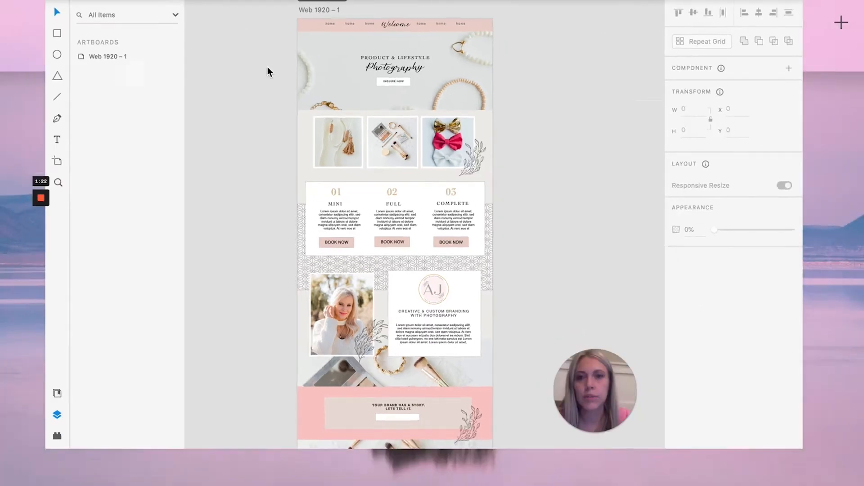
left_click(383, 13)
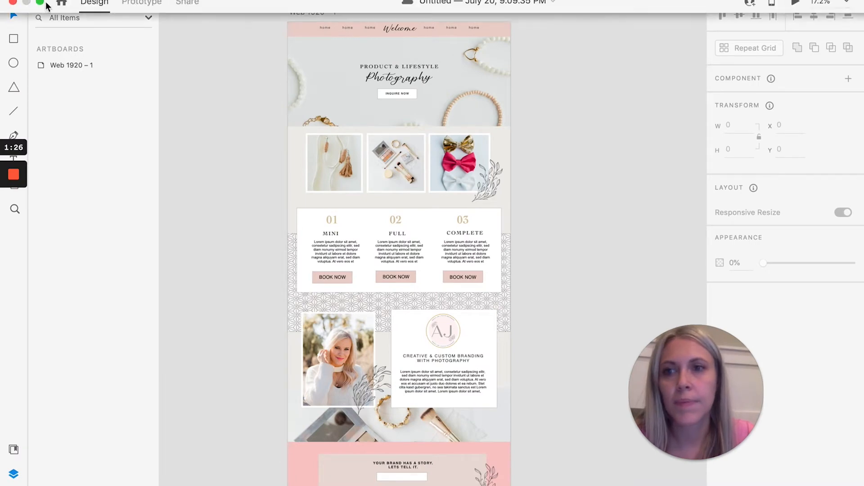
left_click(40, 3)
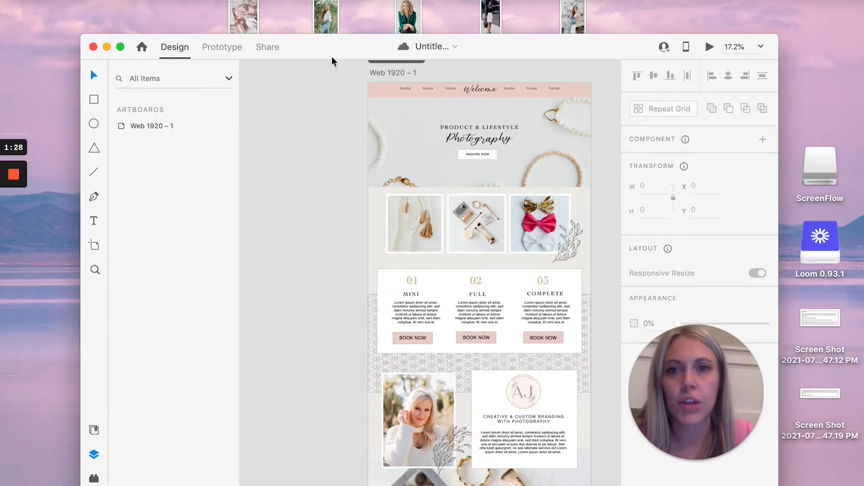
left_click_drag(319, 47, 863, 27)
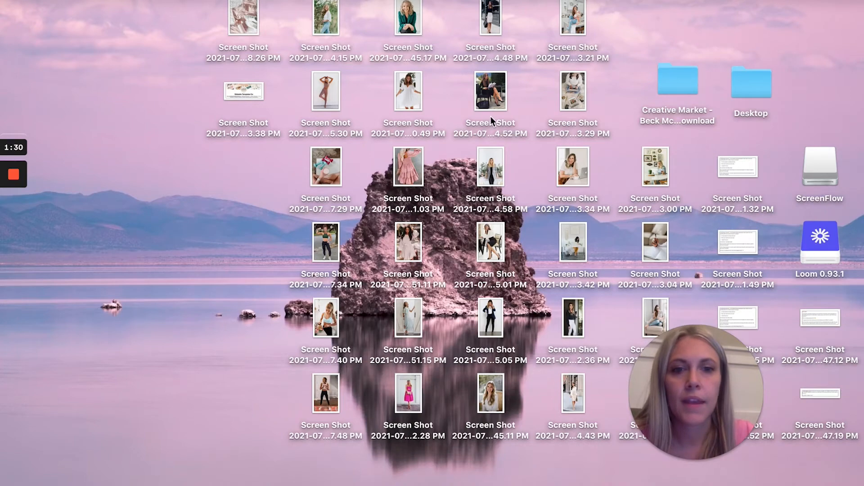
key("ctrl+Up")
left_click(385, 36)
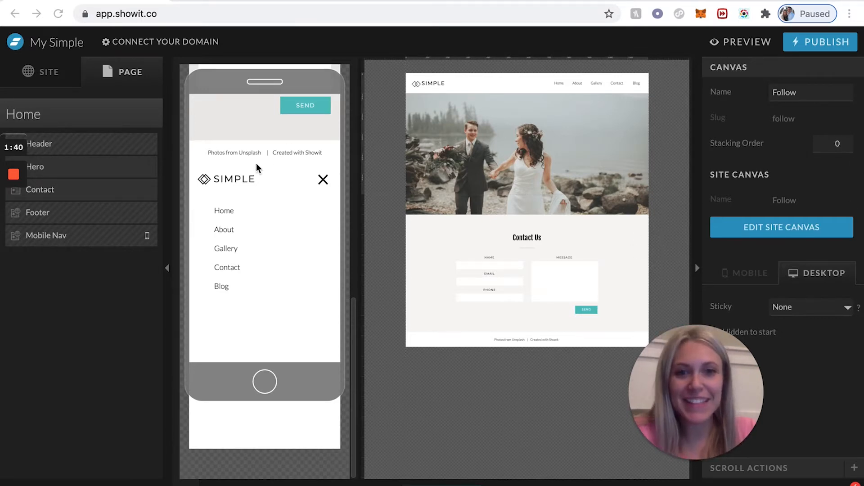
Look through the site-level options and the Site Info in the site settings, then close the settings.
scroll(281, 170, "up", 10)
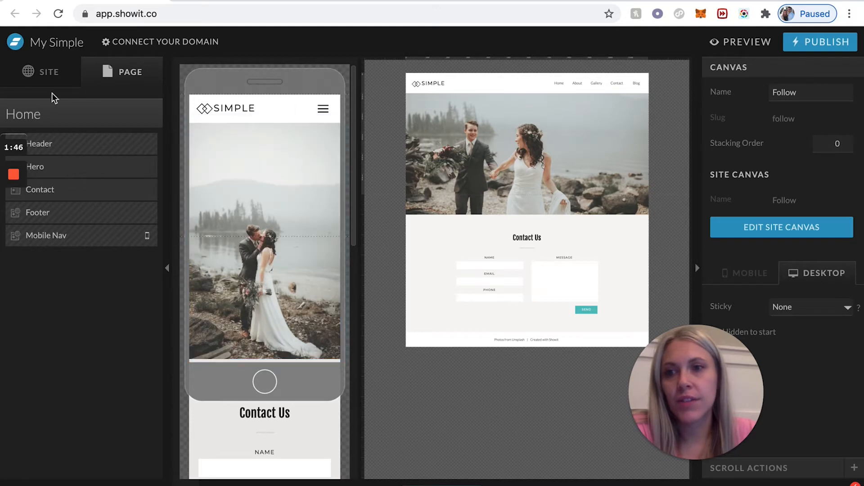
left_click(45, 80)
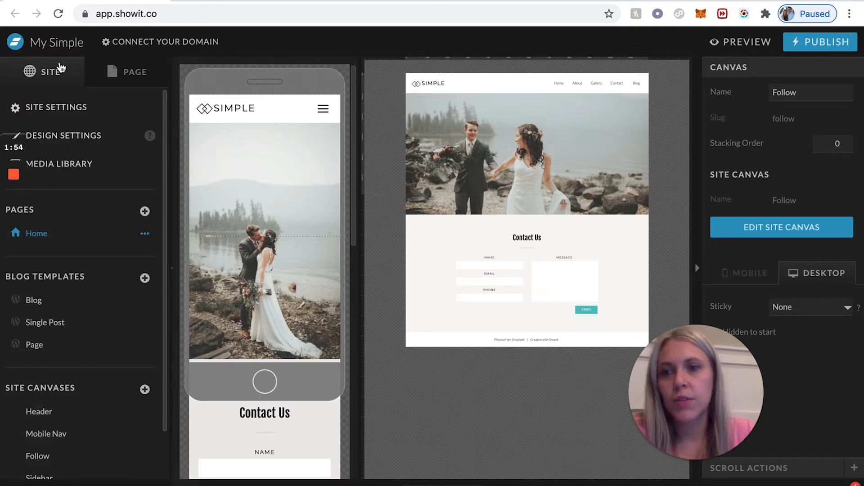
left_click(156, 86)
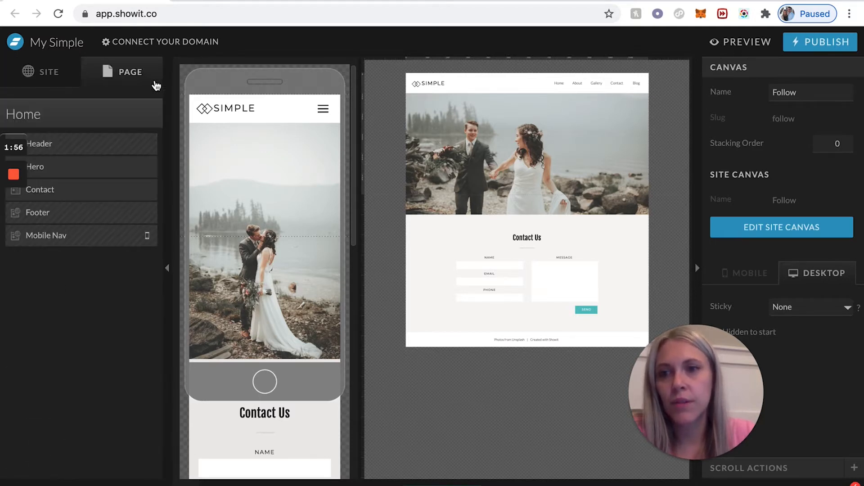
left_click(39, 90)
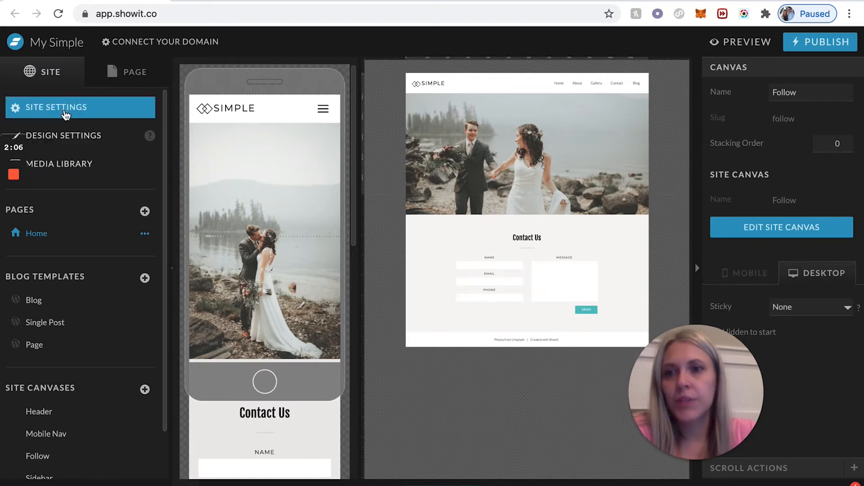
left_click(67, 115)
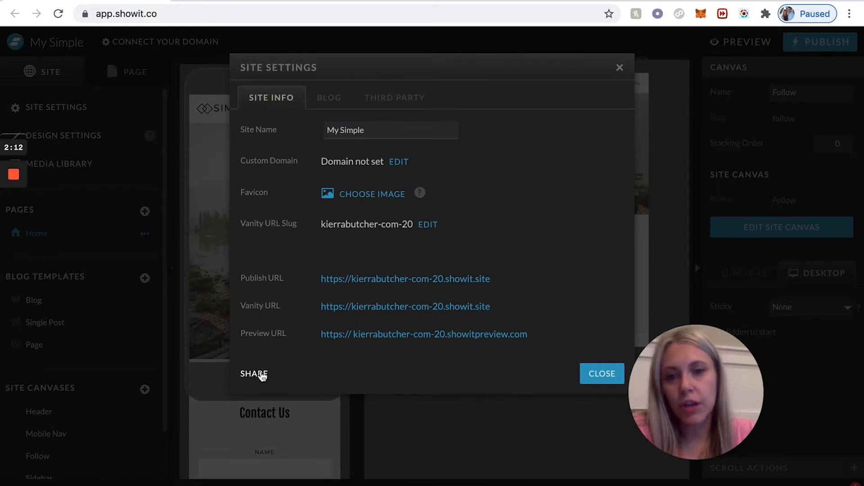
left_click(620, 68)
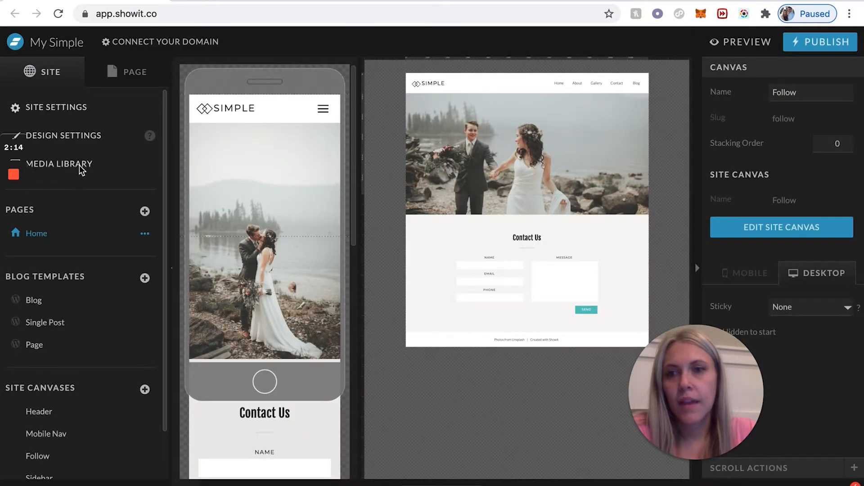
Open the design settings and change palette color 3 to salmon pink #ffb6a7.
left_click(90, 138)
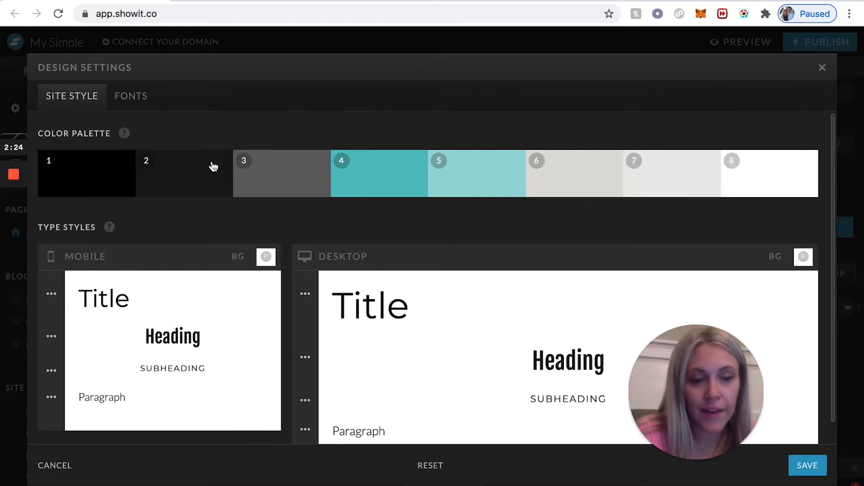
left_click(282, 180)
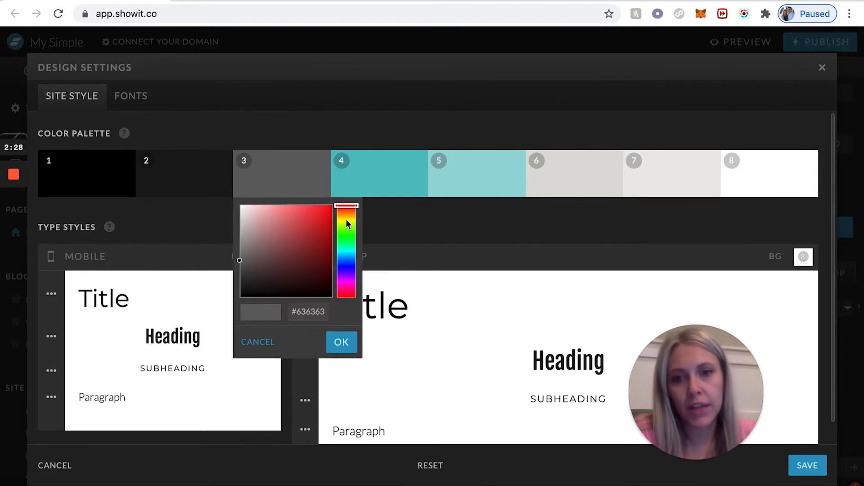
left_click_drag(346, 224, 345, 209)
left_click_drag(252, 220, 271, 205)
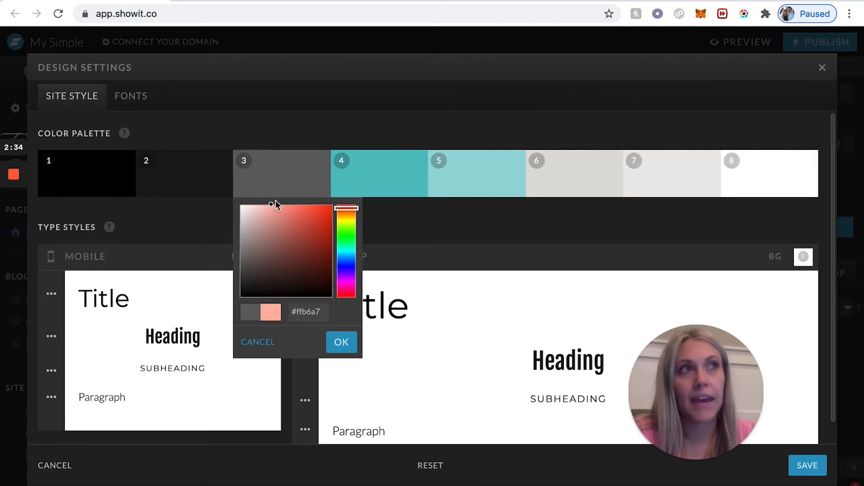
left_click(333, 339)
Change palette color 4 to the muted peach #e8c0b4.
left_click(360, 191)
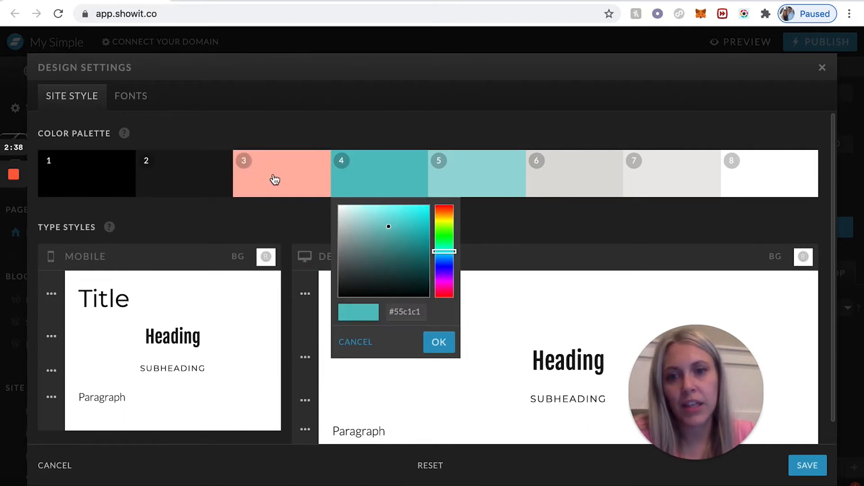
left_click(446, 210)
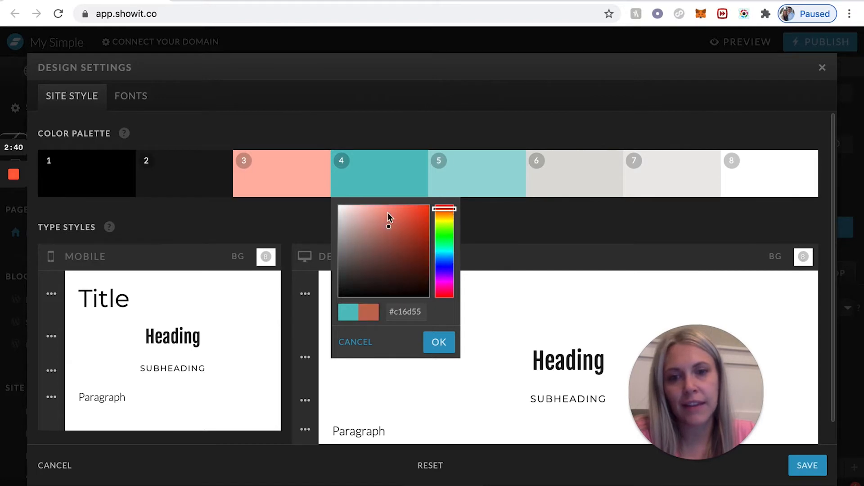
mouse_move(388, 214)
left_mouse_down()
mouse_move(363, 209)
mouse_move(345, 225)
mouse_move(346, 213)
mouse_move(363, 208)
mouse_move(355, 230)
mouse_move(367, 217)
mouse_move(358, 216)
left_mouse_up()
left_click(440, 351)
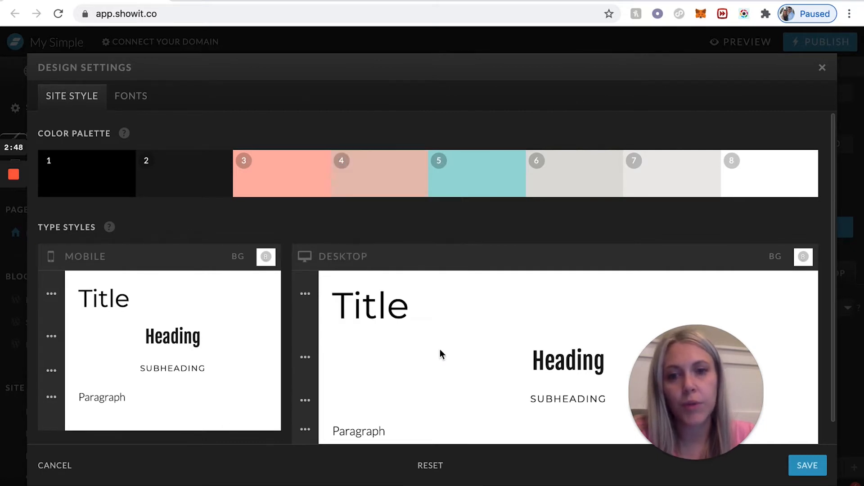
Change palette color 5 to the pale pink #f9dbd7.
left_click(476, 187)
left_click_drag(542, 217, 542, 211)
left_click_drag(457, 209, 447, 207)
left_click(536, 341)
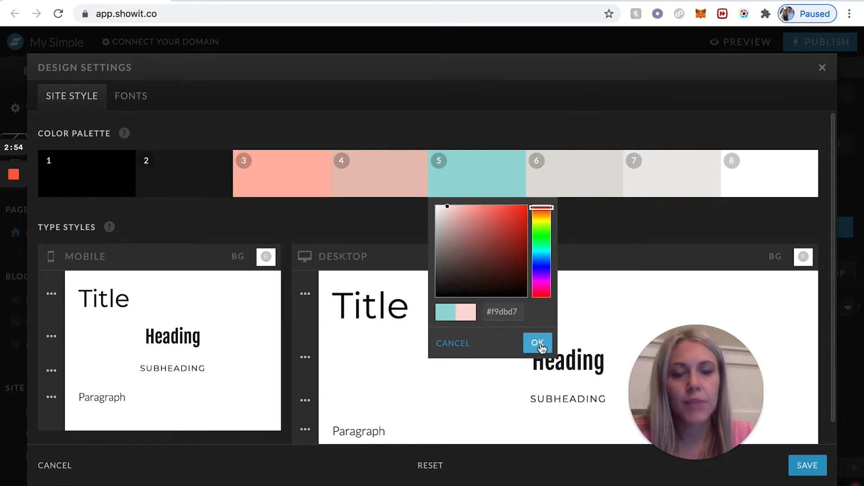
Change palette color 4 to the light peach #ffd4c8.
left_click(409, 185)
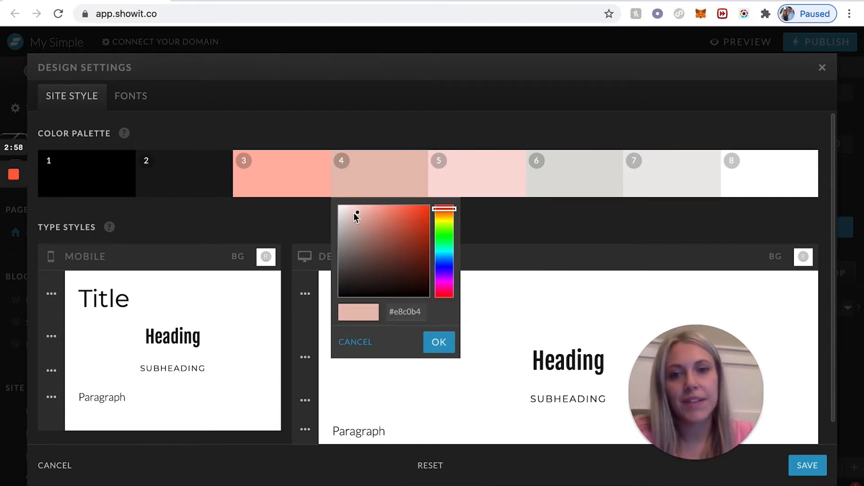
left_click_drag(354, 214, 352, 209)
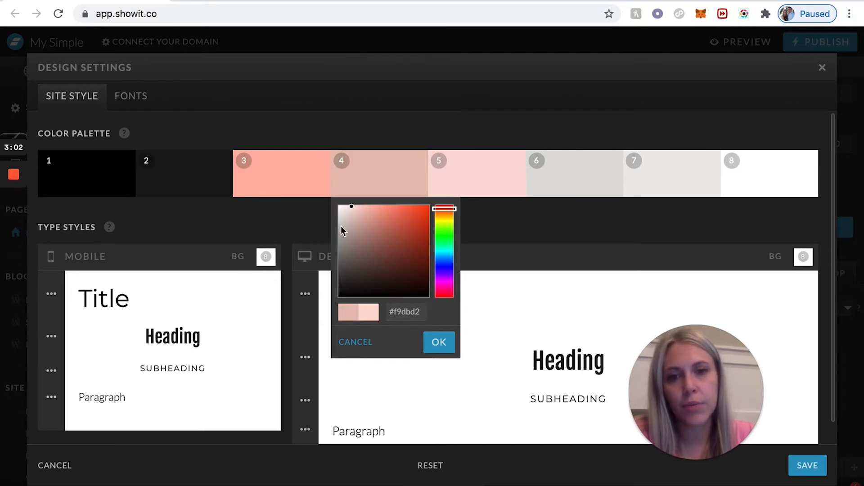
left_click_drag(348, 214, 358, 202)
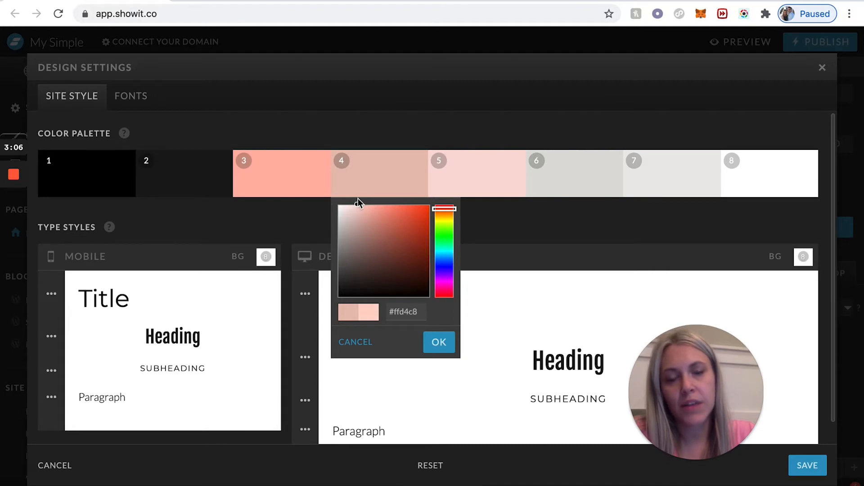
left_click(440, 342)
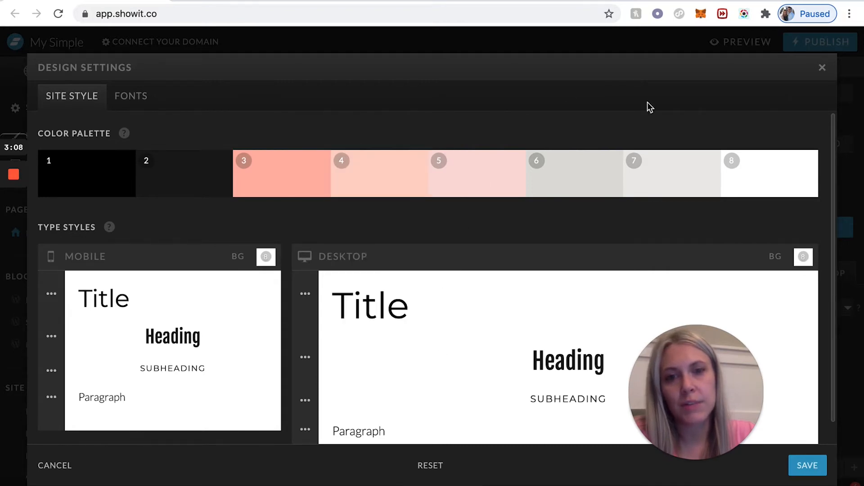
Change palette color 6 to the soft peach #fddaca.
left_click(606, 186)
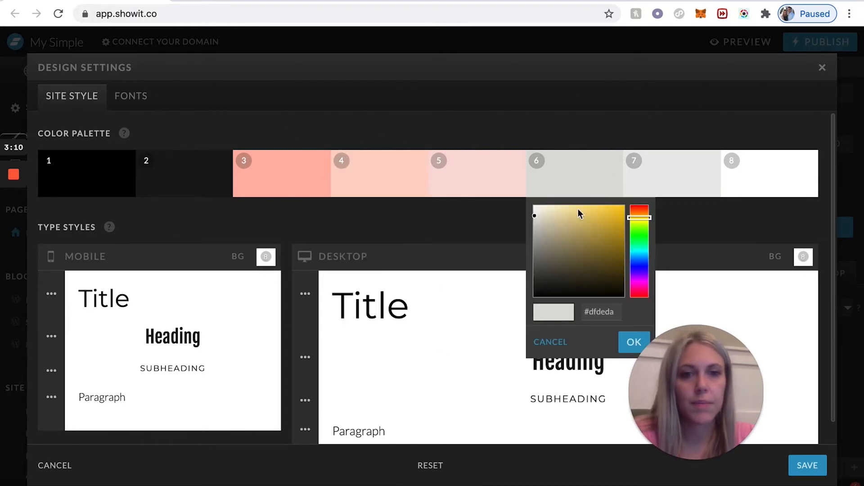
left_click_drag(649, 221, 647, 210)
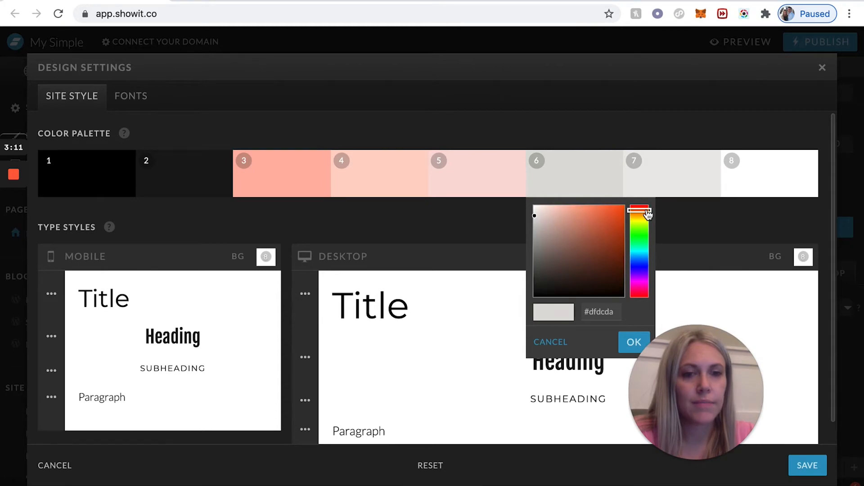
left_click(558, 215)
left_click_drag(558, 215, 551, 206)
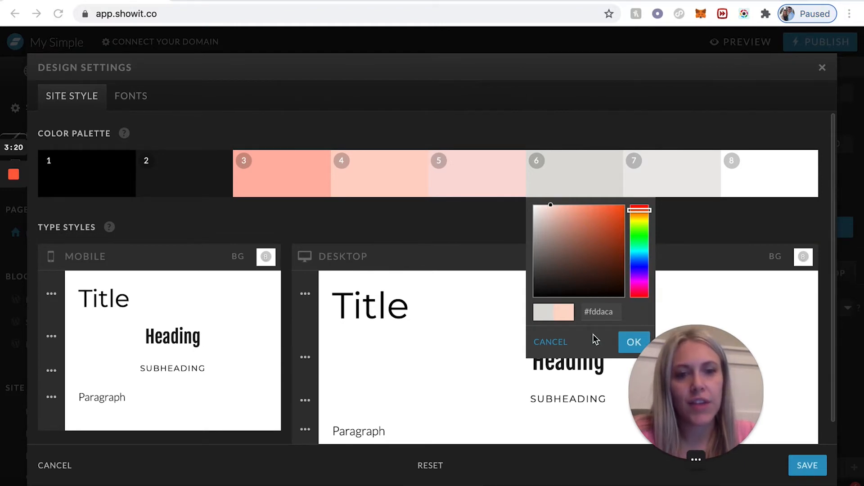
left_click(626, 342)
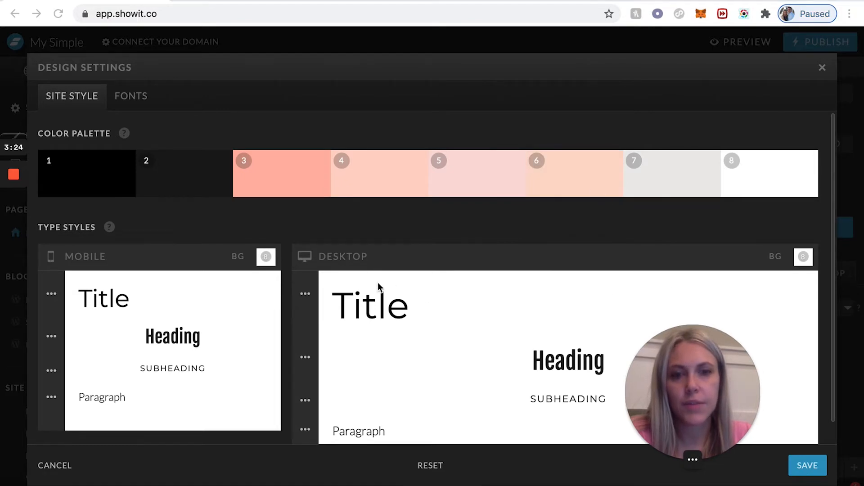
Go to the font settings and remove Fjalla One from the active fonts.
left_click_drag(377, 282, 300, 252)
scroll(477, 363, "down", 1)
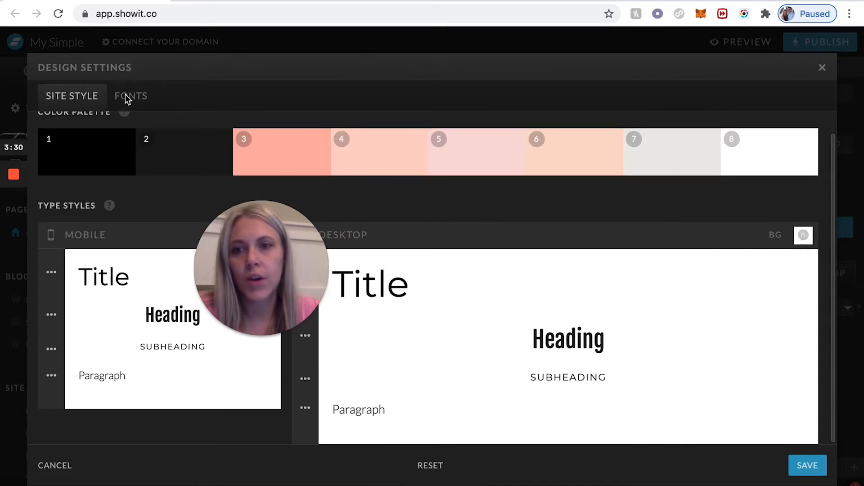
left_click(134, 102)
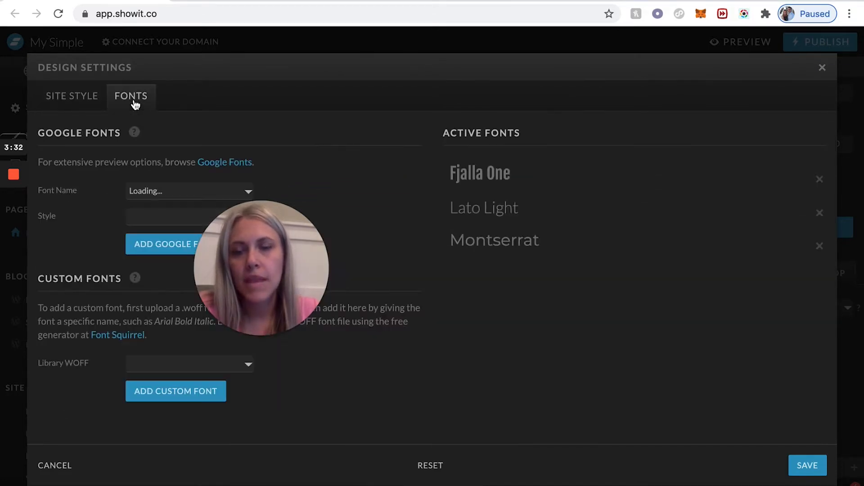
left_click_drag(261, 249, 664, 328)
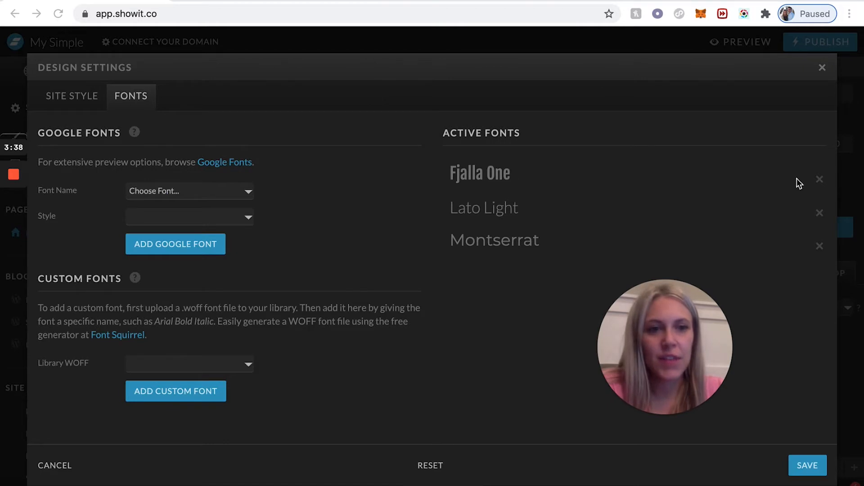
left_click(819, 179)
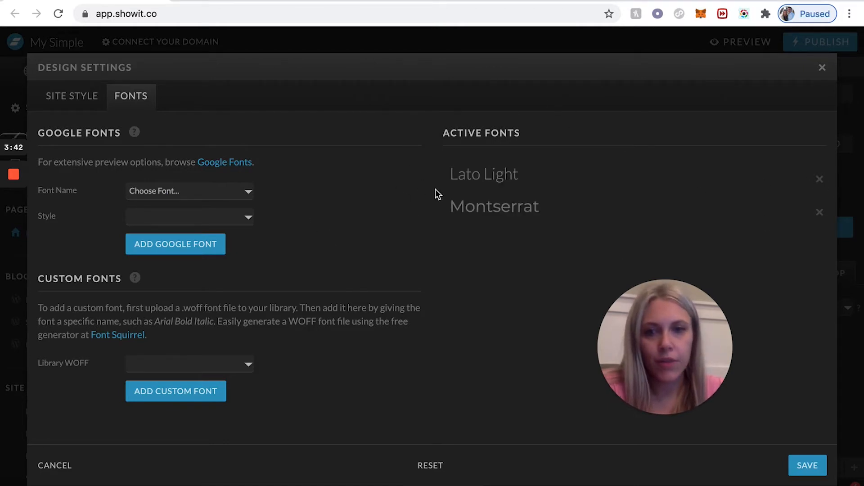
Browse the Google Fonts list and select Francois One to preview it.
left_click(184, 189)
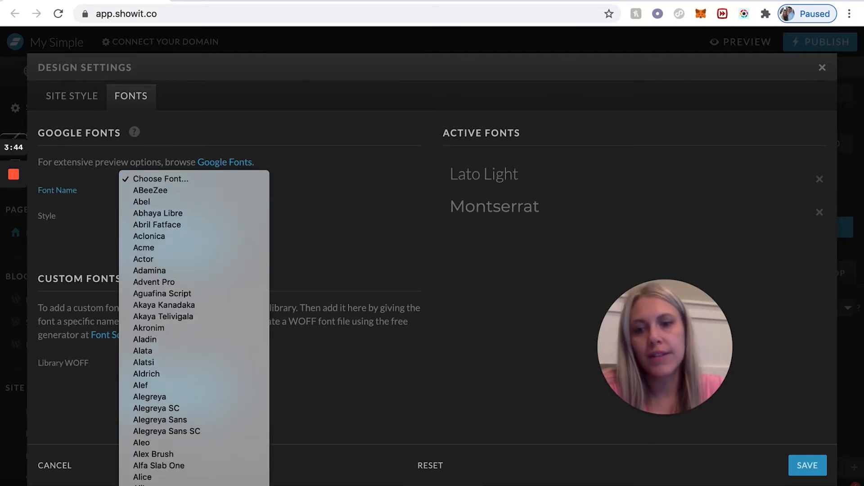
scroll(189, 231, "down", 10)
scroll(189, 230, "down", 20)
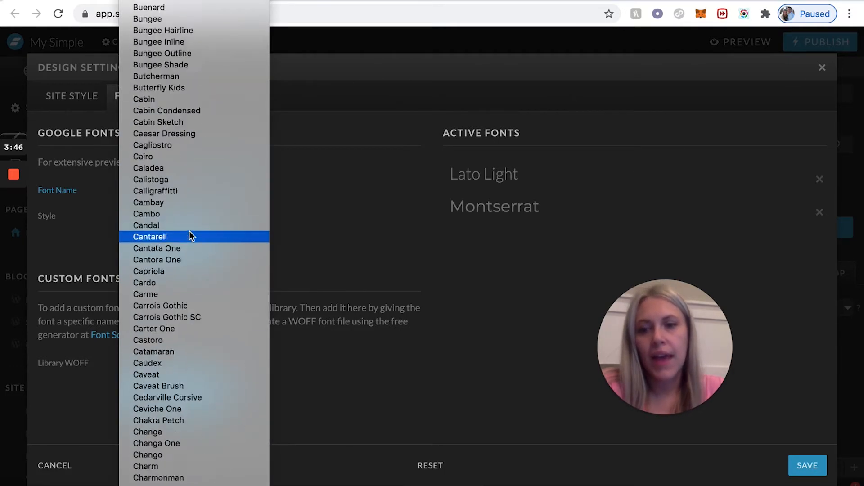
scroll(189, 231, "down", 12)
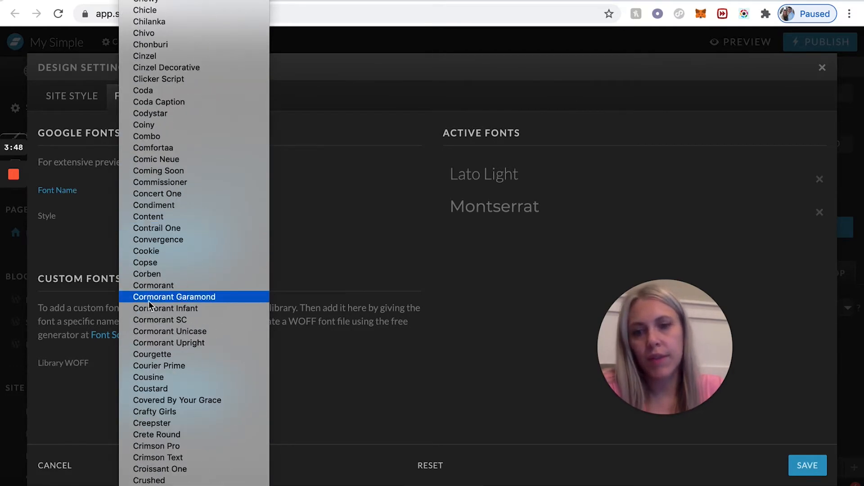
scroll(167, 307, "down", 10)
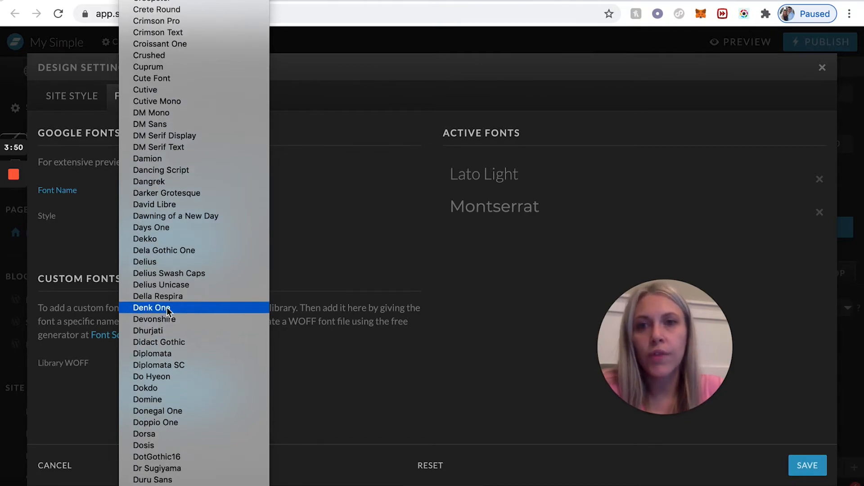
scroll(171, 300, "down", 6)
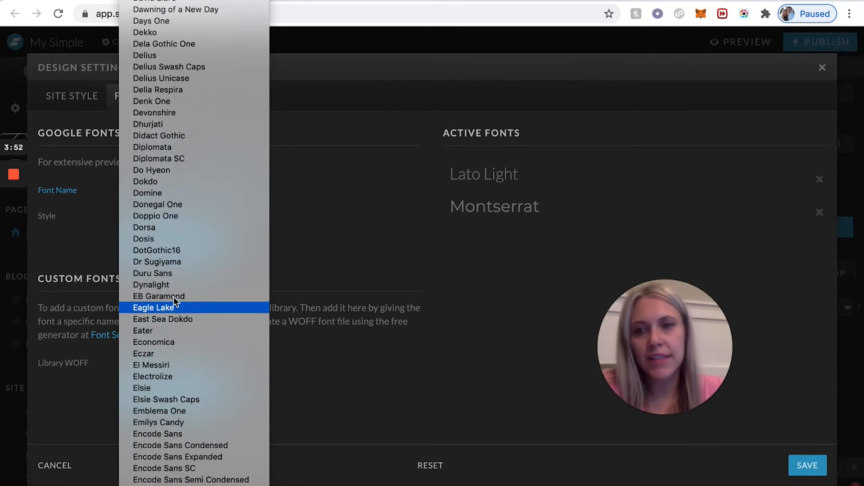
scroll(227, 223, "up", 10)
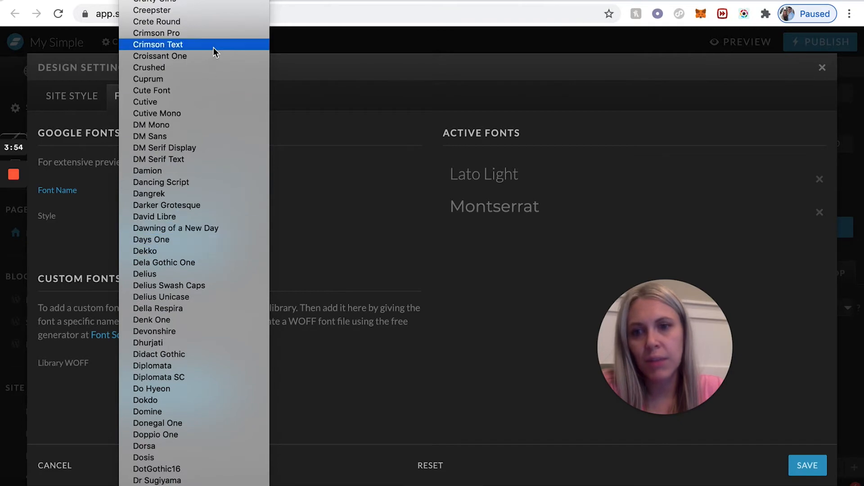
scroll(213, 320, "down", 10)
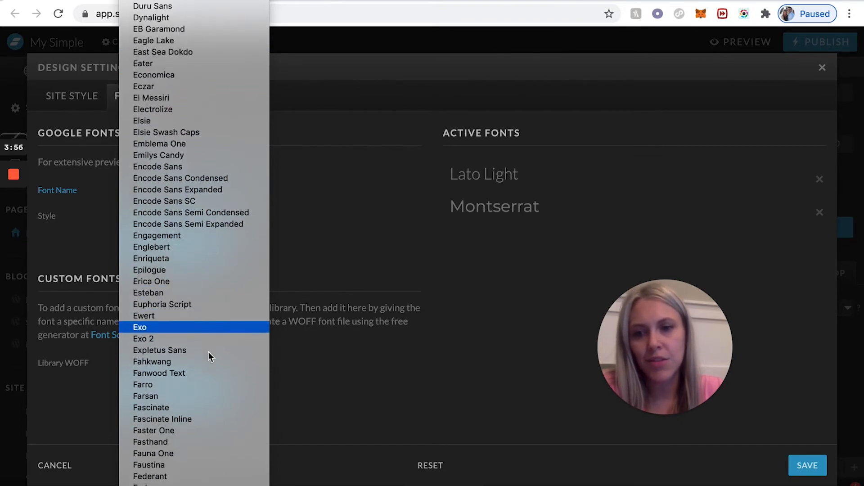
scroll(189, 324, "down", 2)
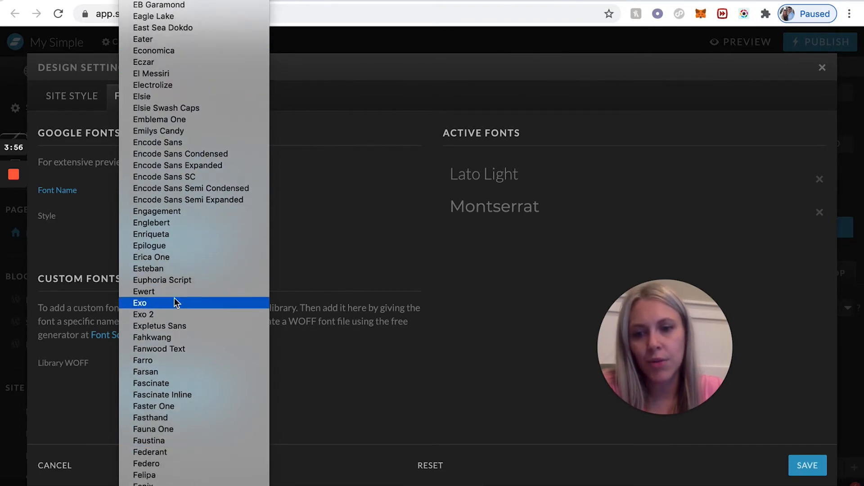
scroll(171, 269, "down", 8)
left_click(169, 272)
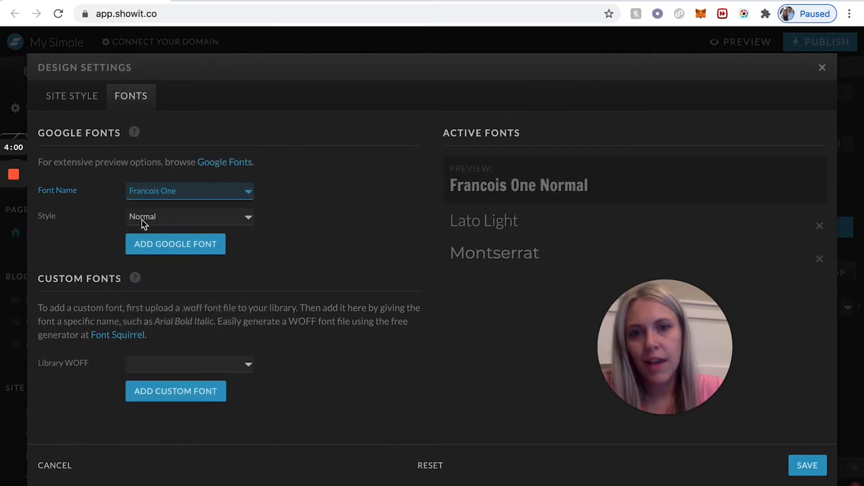
Switch the Google font selection to Gilda Display and browse the list for other fonts.
left_click(247, 191)
scroll(209, 325, "down", 6)
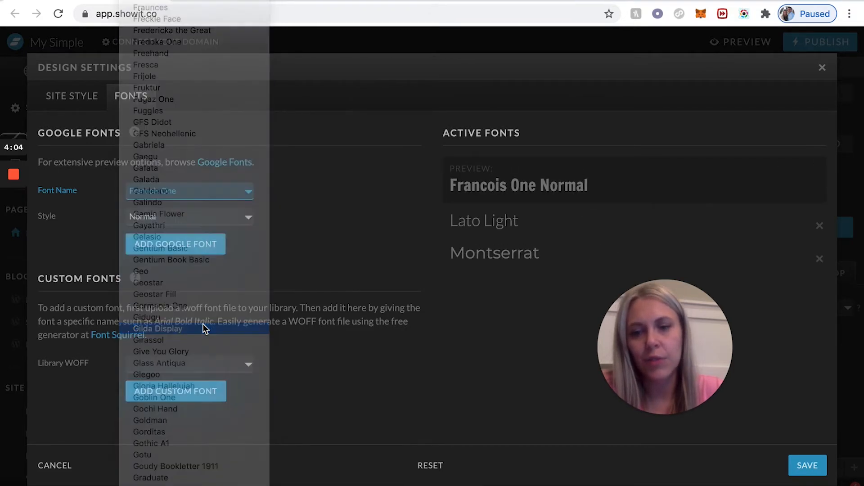
left_click(205, 328)
left_click(237, 192)
scroll(220, 244, "down", 10)
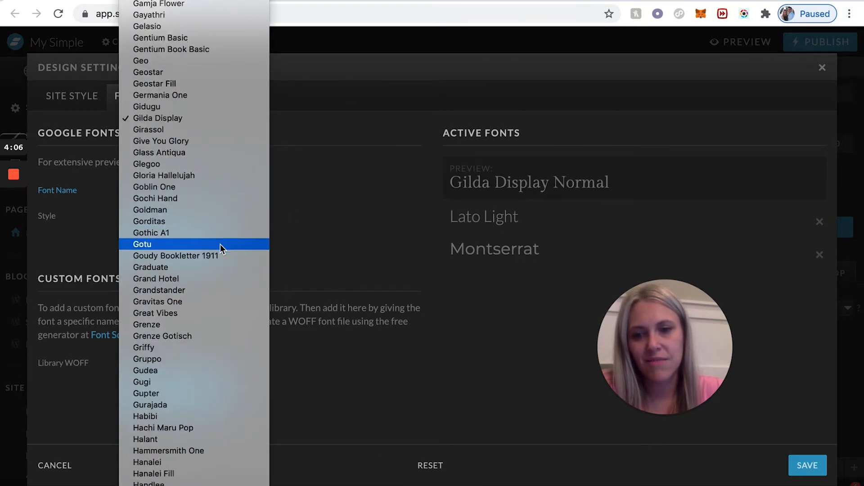
scroll(188, 208, "up", 20)
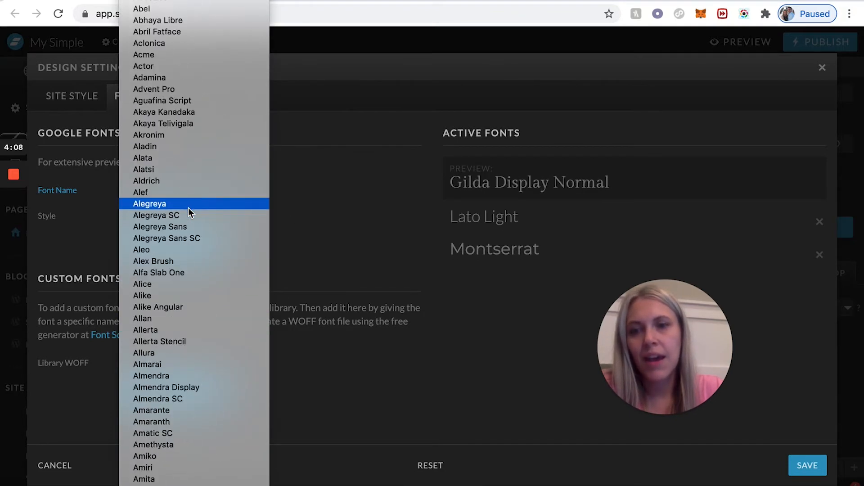
left_click(356, 213)
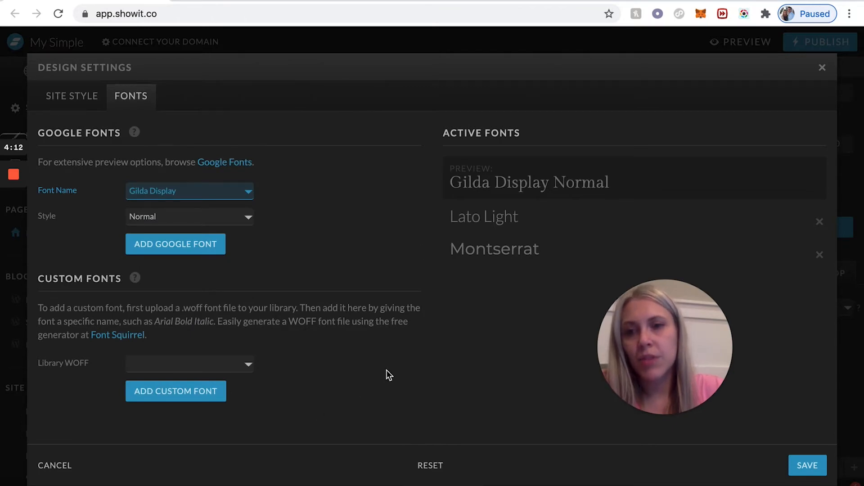
Select the Google font Libre Baskerville and save the design settings.
left_click(238, 192)
scroll(223, 220, "down", 15)
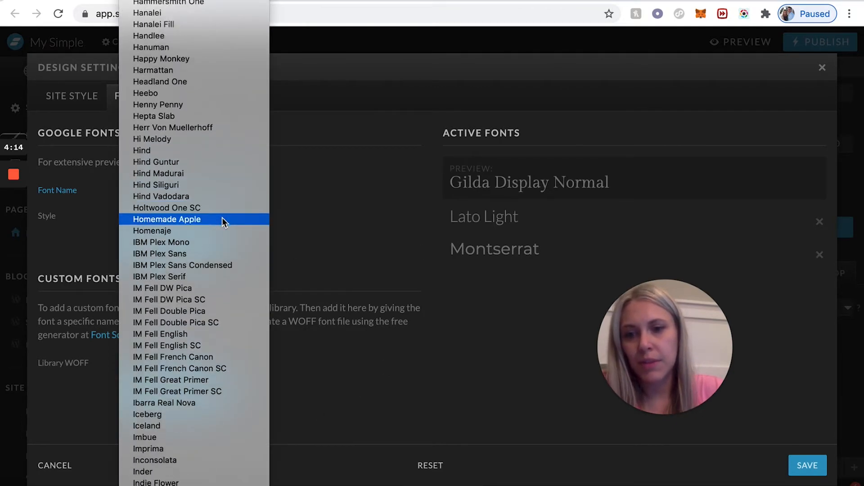
scroll(223, 221, "down", 15)
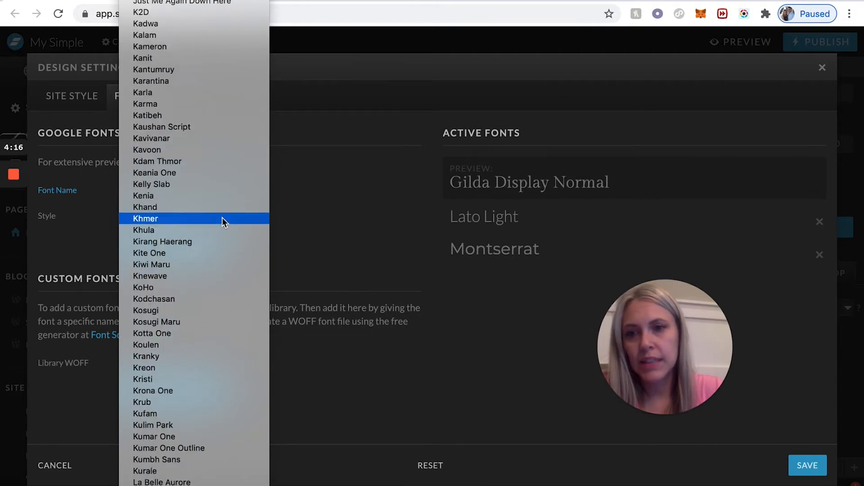
scroll(222, 220, "down", 10)
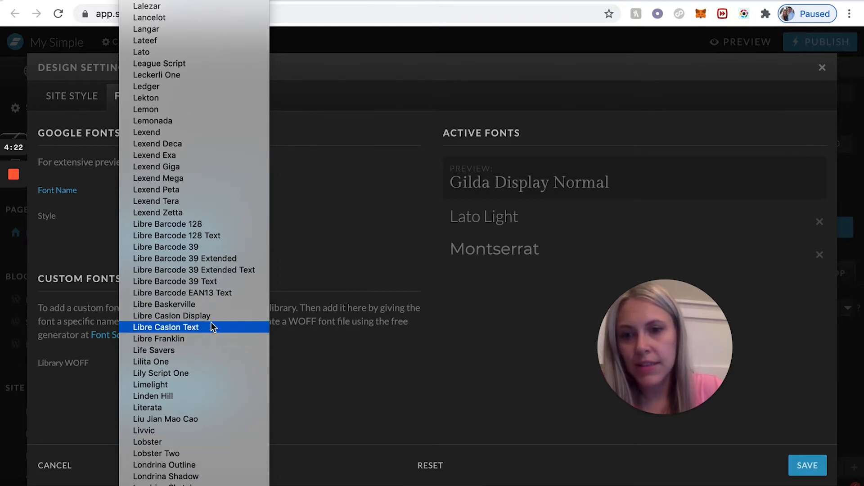
left_click(214, 305)
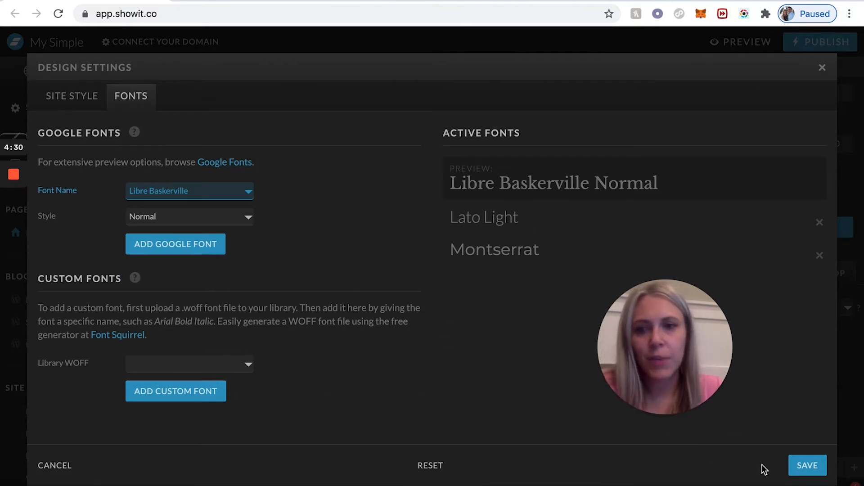
left_click(810, 463)
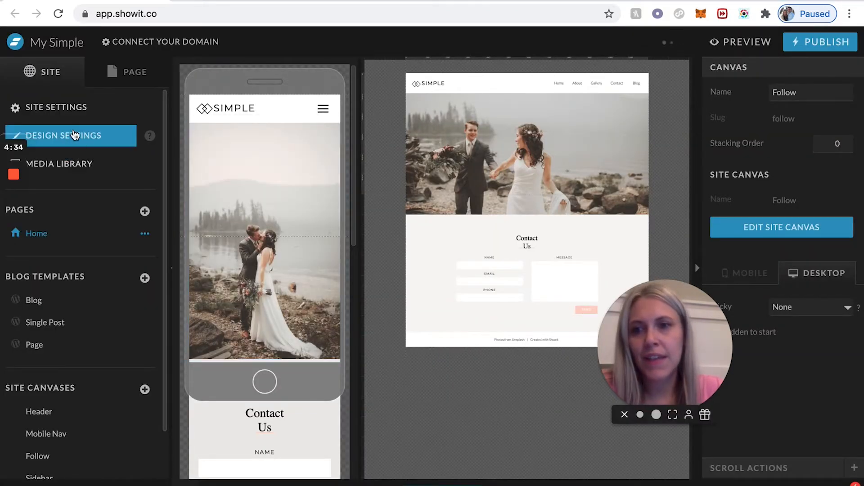
Add the custom font AffairedeCoeurScript-Regular from the library under the name Affariede and save the design settings.
left_click(81, 140)
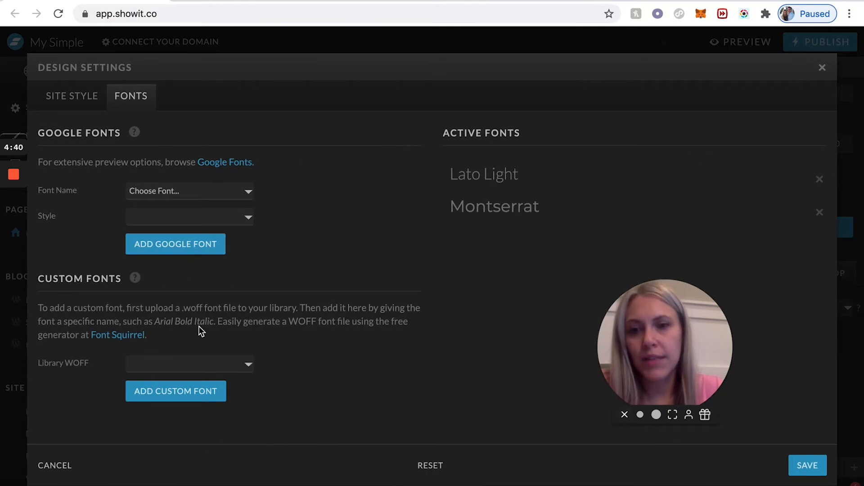
left_click(247, 363)
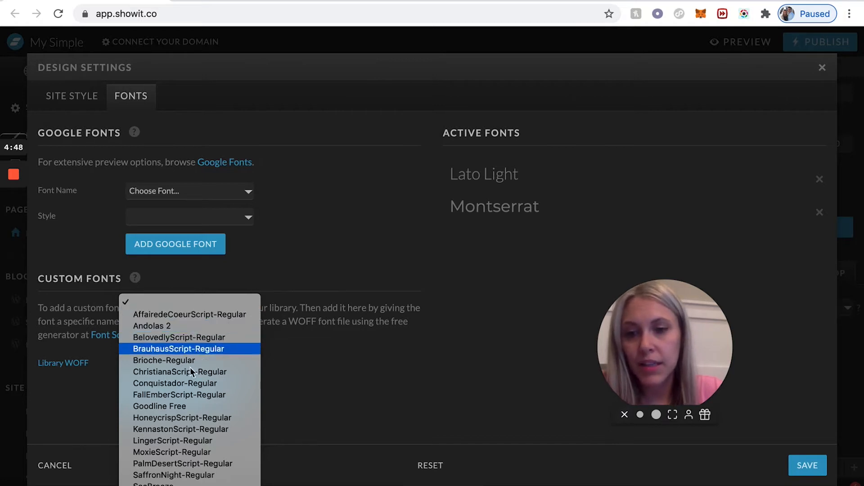
scroll(183, 465, "down", 2)
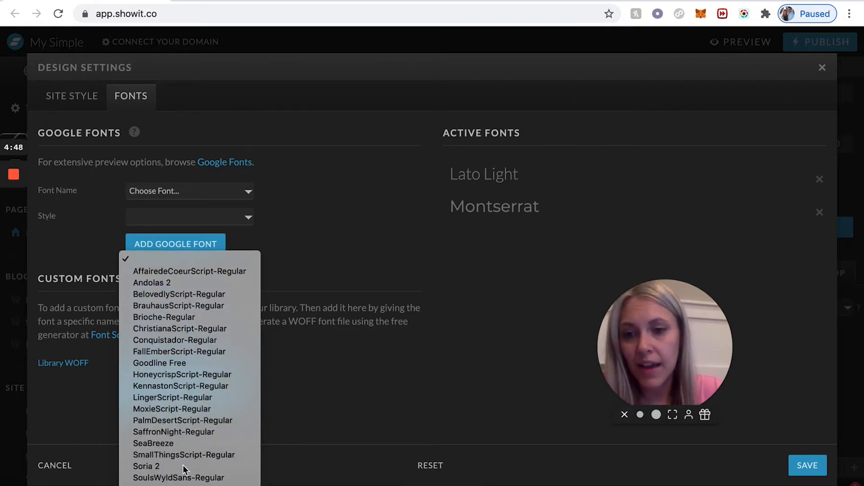
left_click(190, 272)
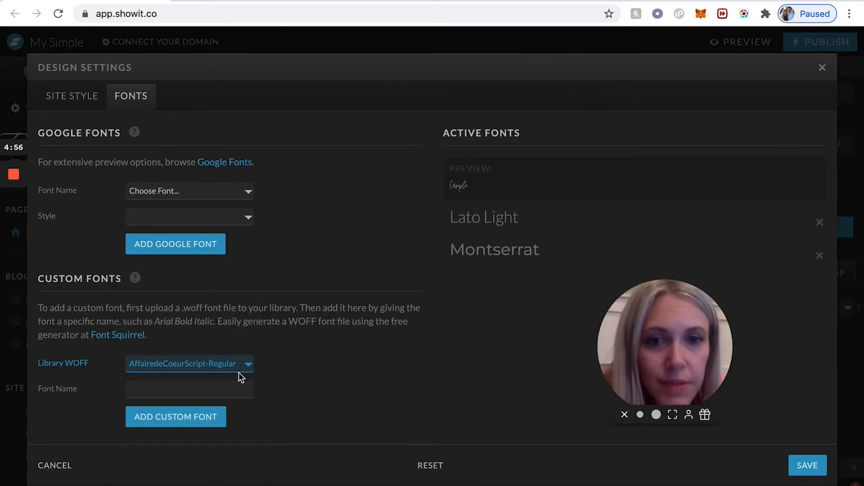
left_click(231, 389)
type("Af")
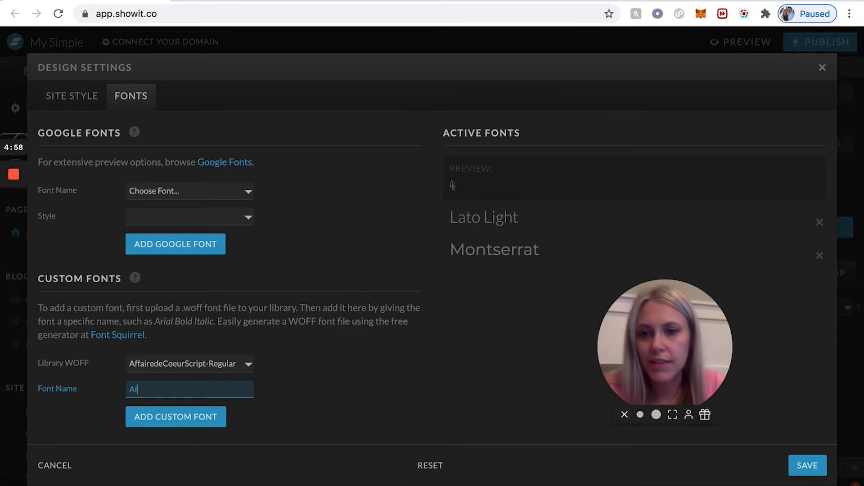
type("fariede")
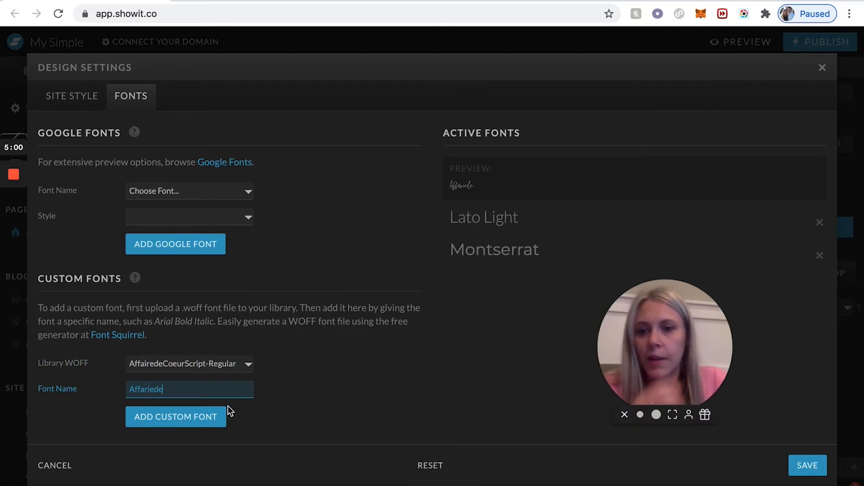
left_click(215, 416)
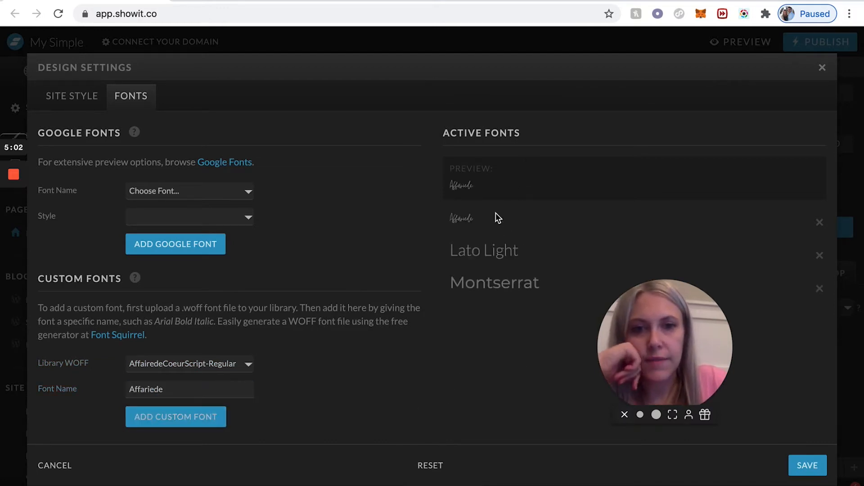
left_click(812, 465)
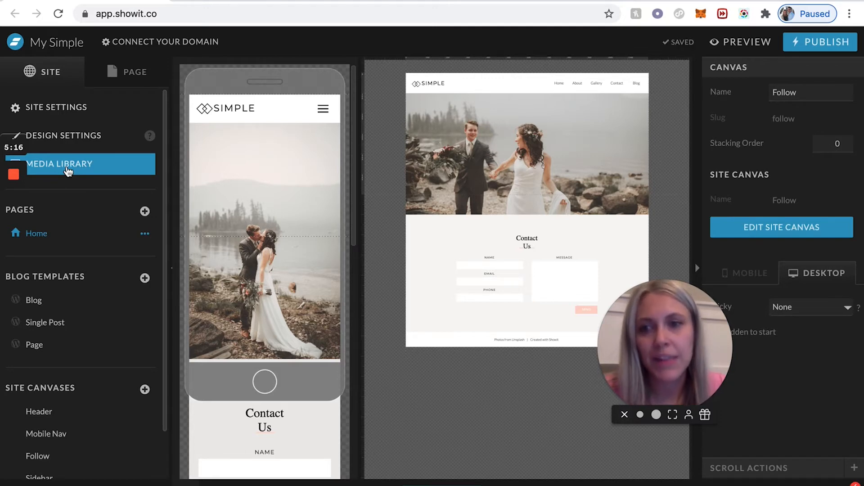
Open the media library, look through the files in the Brand Photographer folder, and close it.
left_click(67, 170)
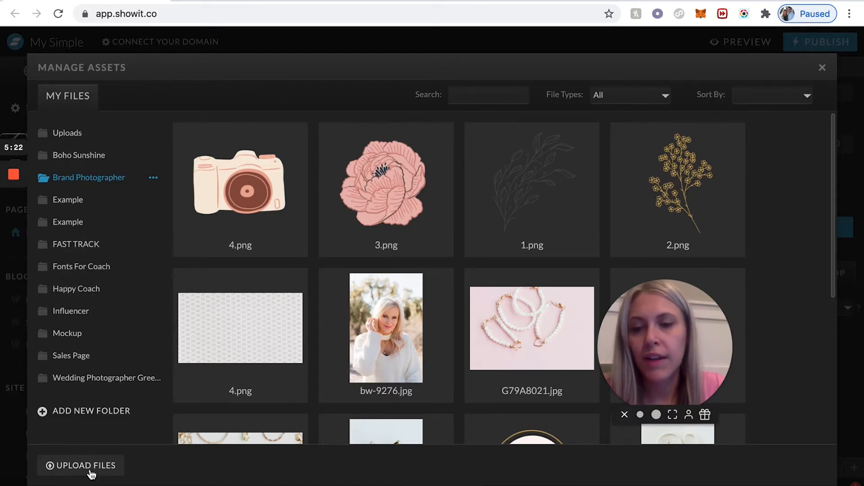
scroll(322, 281, "down", 5)
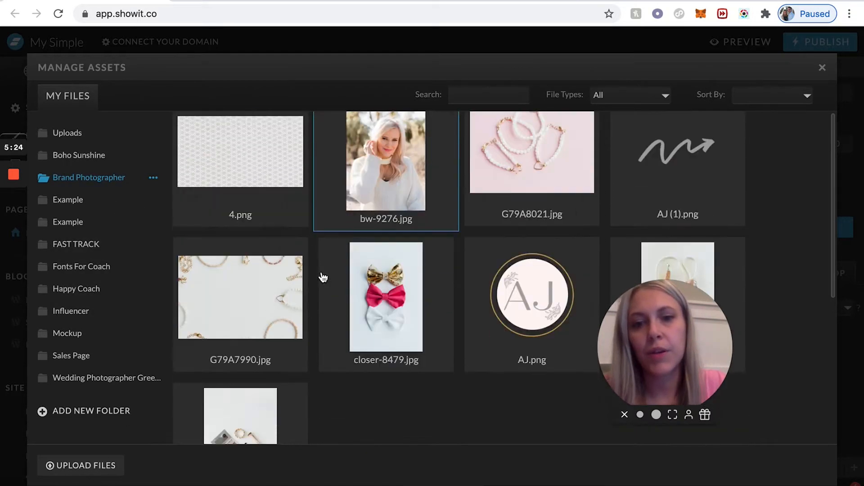
scroll(321, 277, "up", 5)
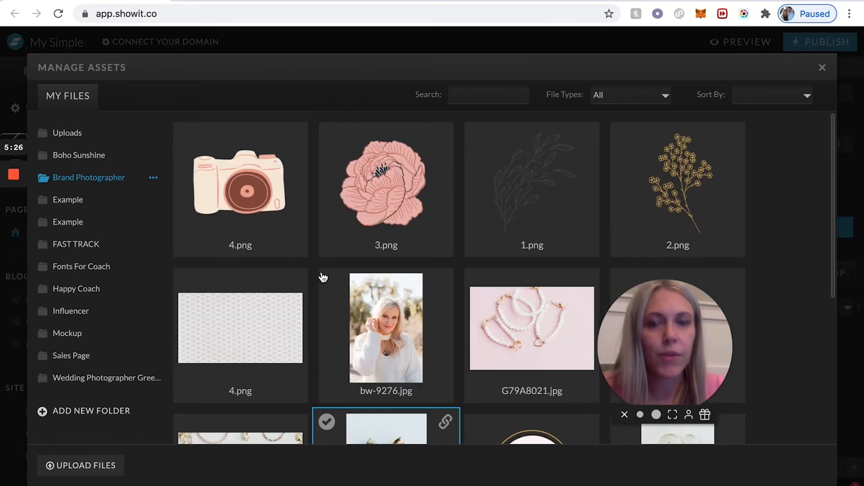
left_click(822, 69)
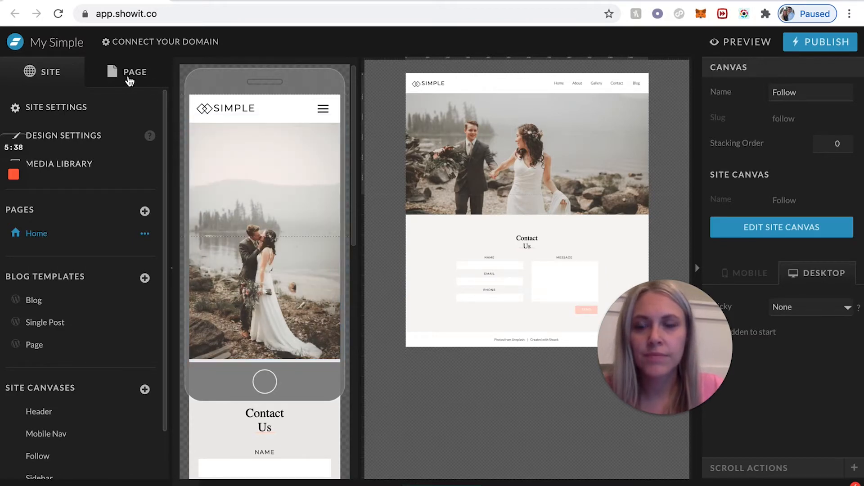
Open the Home page's Header site canvas for editing and show only its desktop layout, enlarged.
left_click(129, 81)
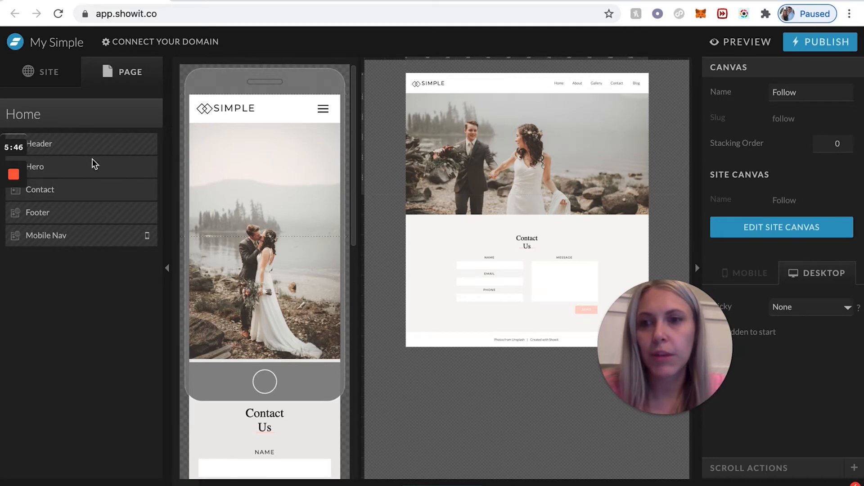
left_click(443, 164)
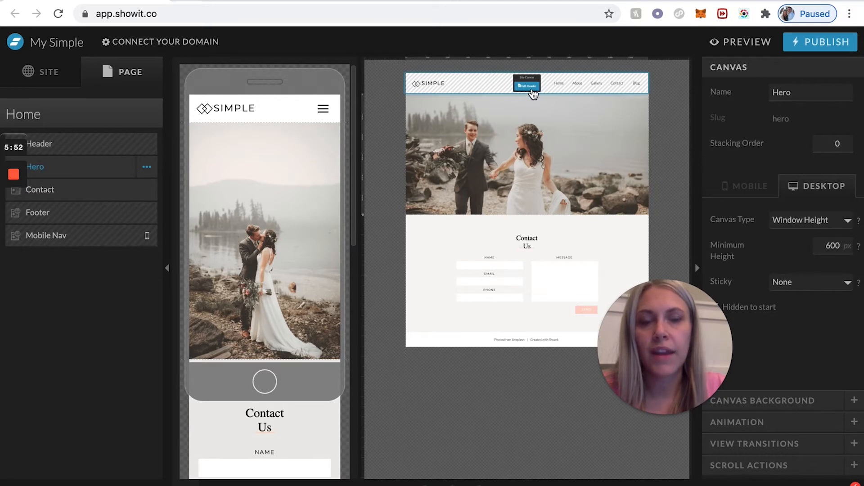
left_click(530, 87)
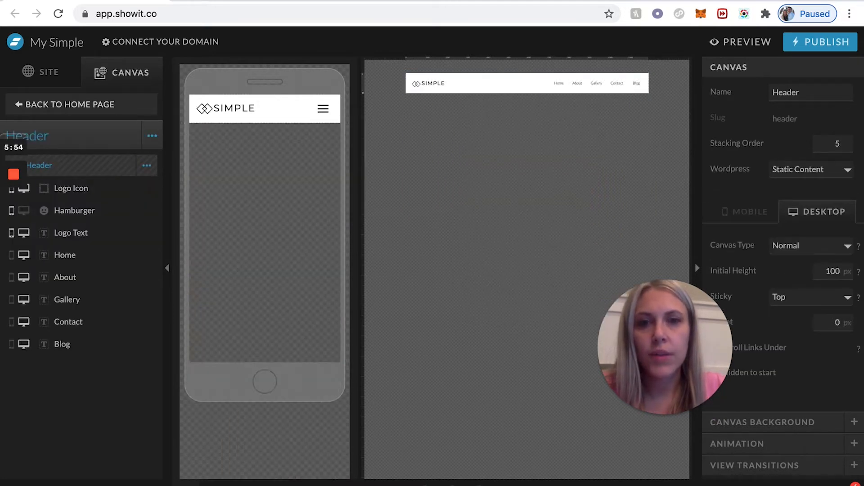
left_click(386, 482)
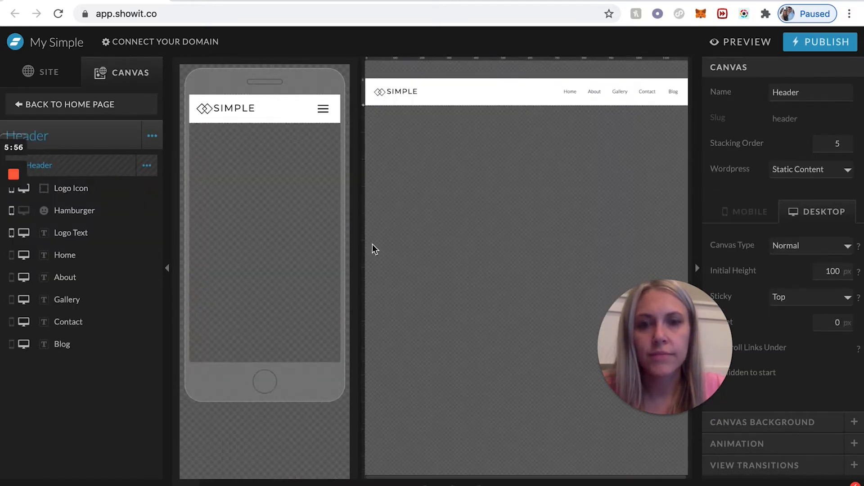
left_click(478, 485)
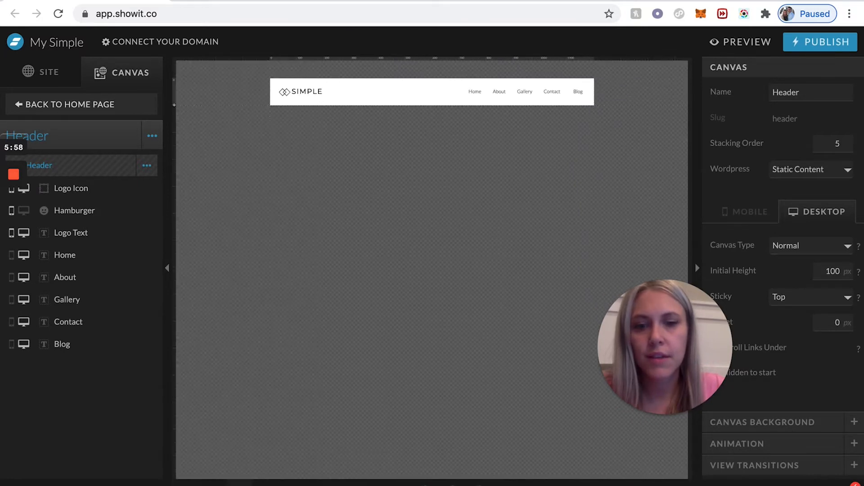
left_click(387, 484)
left_click(388, 483)
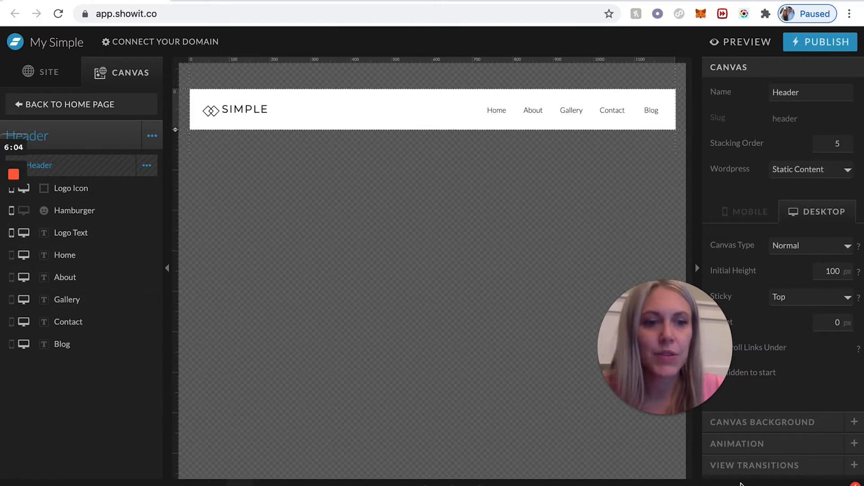
Change the Header canvas's desktop background color, trying palette color 5 before settling on palette color 4.
left_click(767, 426)
left_click(778, 182)
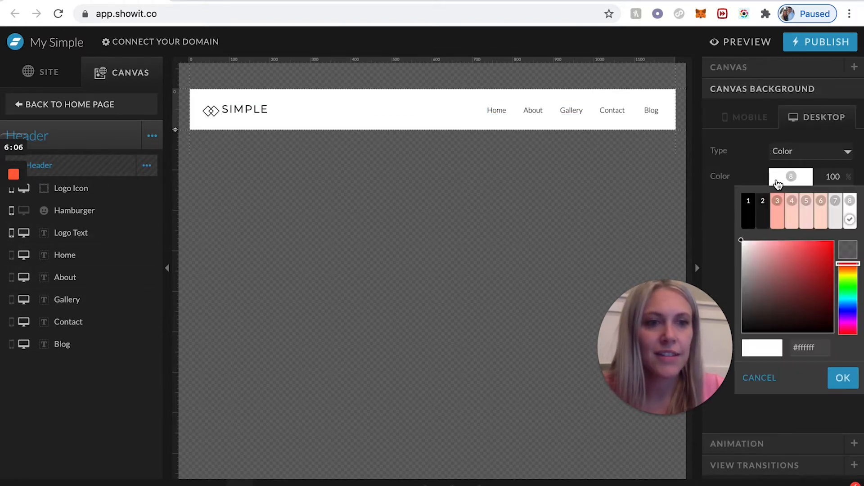
left_click(806, 215)
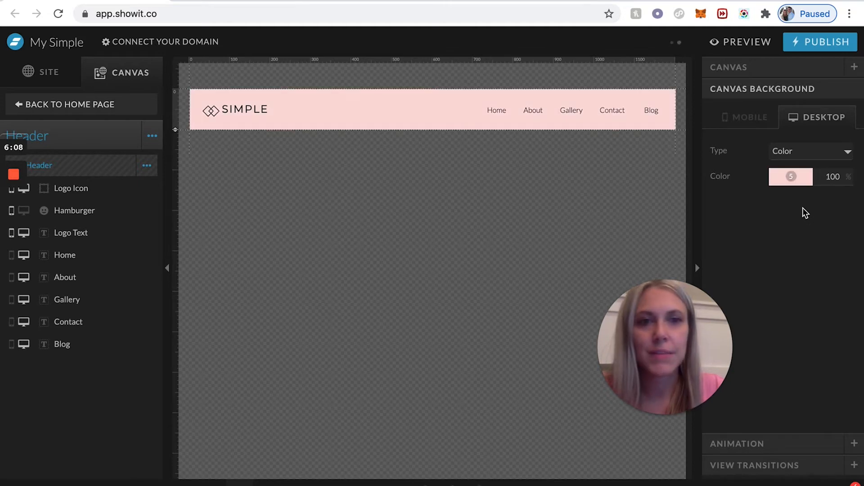
left_click(784, 182)
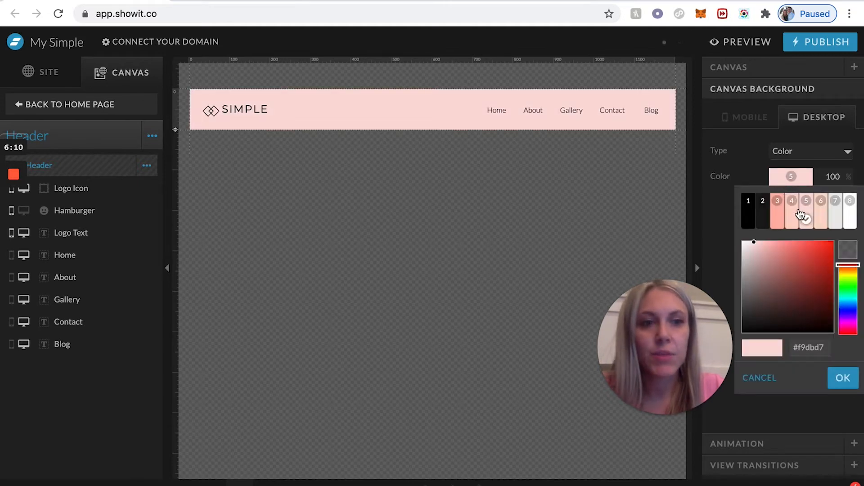
left_click(789, 218)
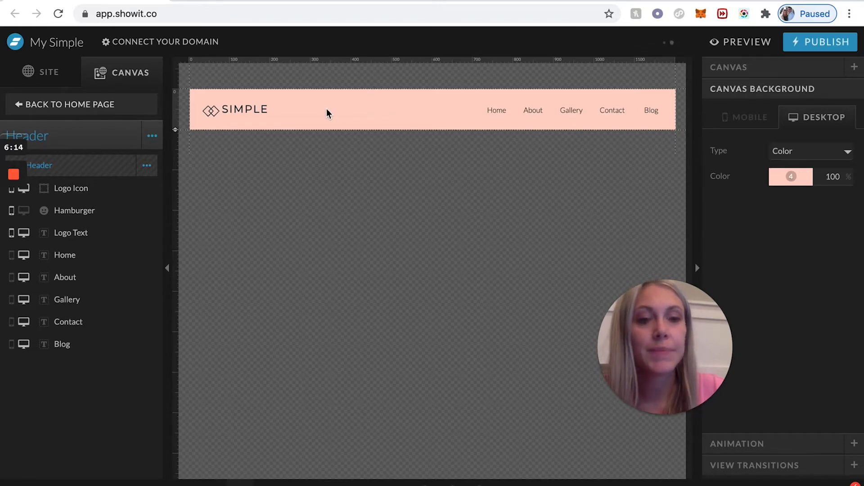
Delete the header's logo icon and reposition the links: Home, About and Gallery in the left half, Contact and Blog closer to the center.
left_click(209, 113)
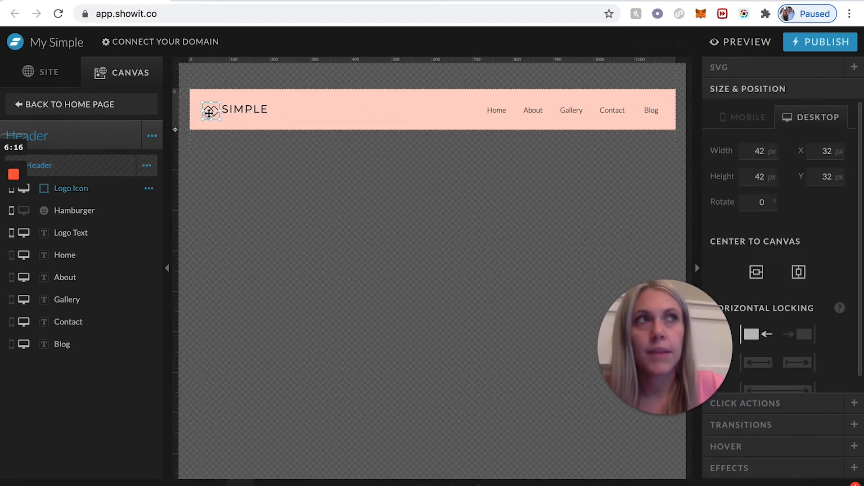
key("Delete")
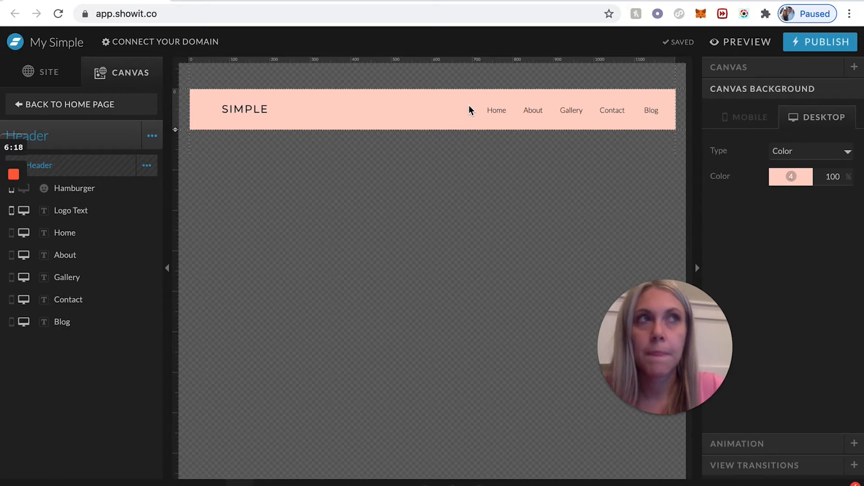
left_click_drag(556, 111, 337, 110)
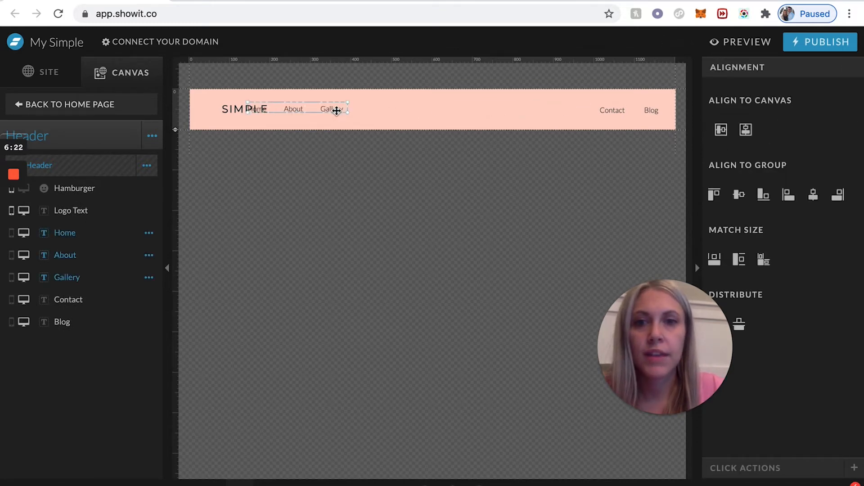
left_click(588, 93)
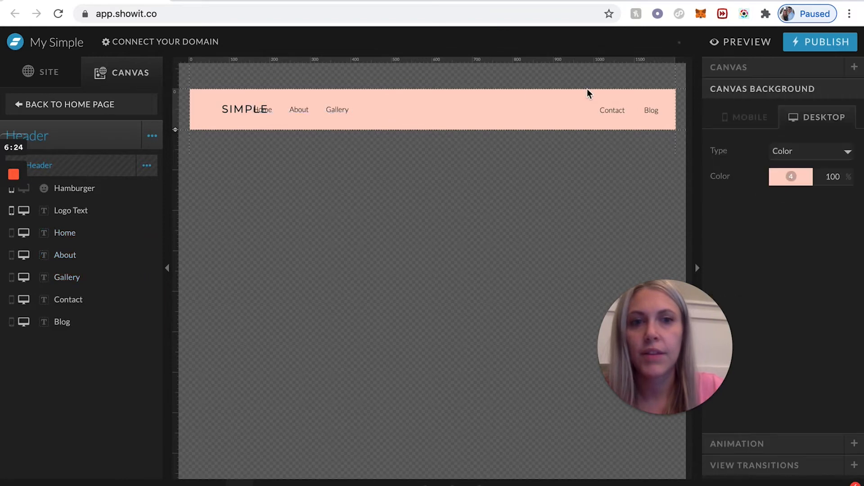
left_click_drag(584, 93, 644, 115)
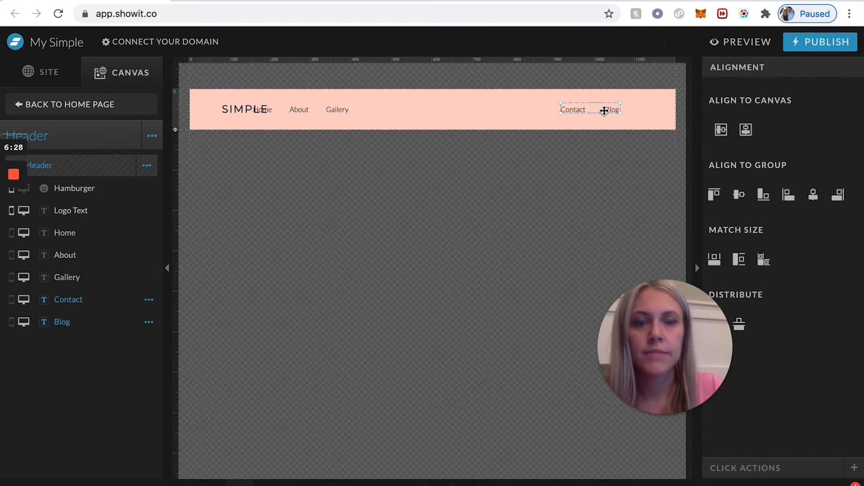
left_click(403, 110)
Move the SIMPLE logo text to the middle of the header, at about X 535 px and Y 35 px.
left_click(228, 114)
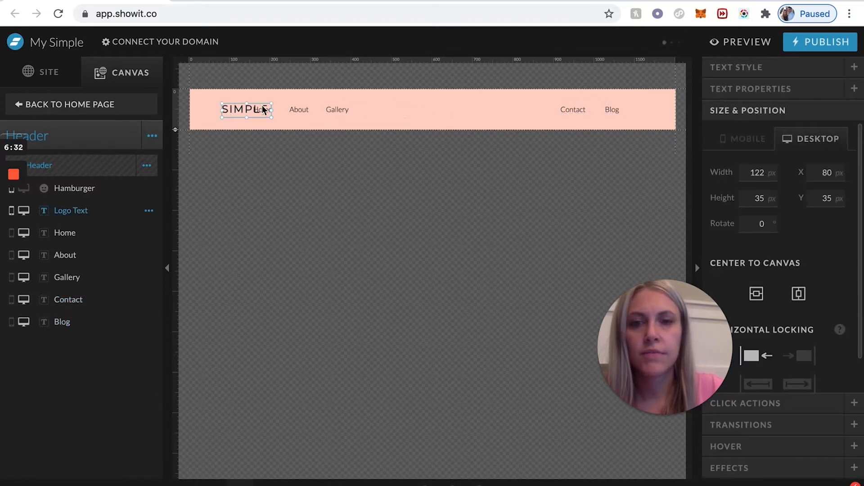
left_click(239, 113)
left_click_drag(448, 106, 432, 112)
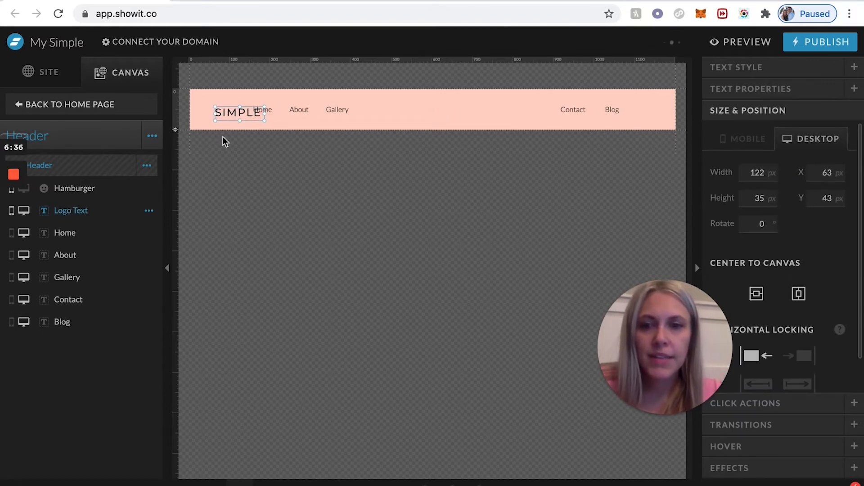
left_click_drag(239, 114, 419, 112)
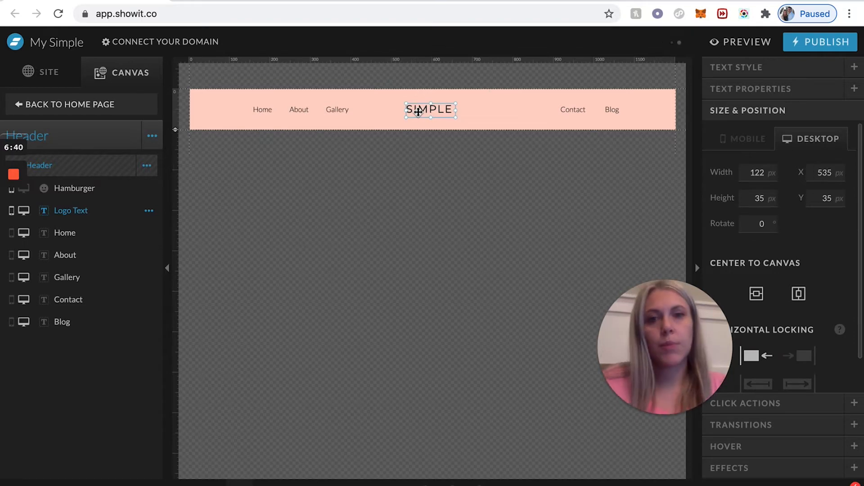
Change the logo text to SIMPLE BRANDING and widen its text box to about 366 px so it fits on one line.
double_click(418, 112)
double_click(418, 112)
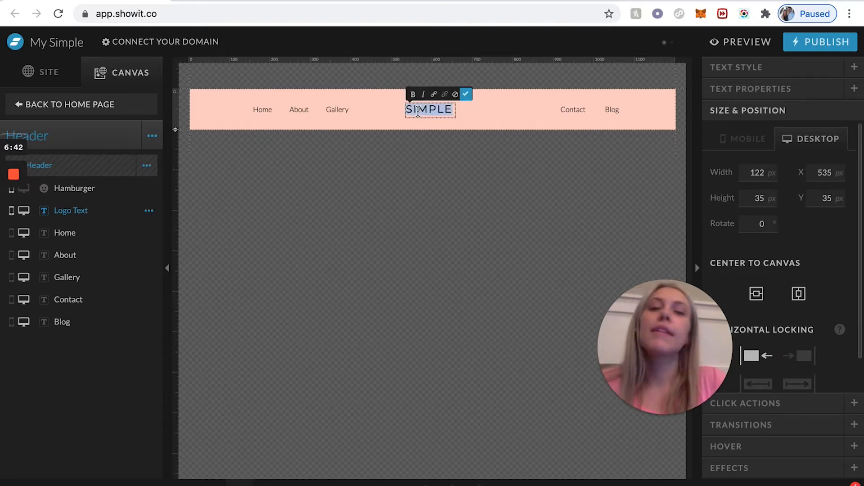
type("si")
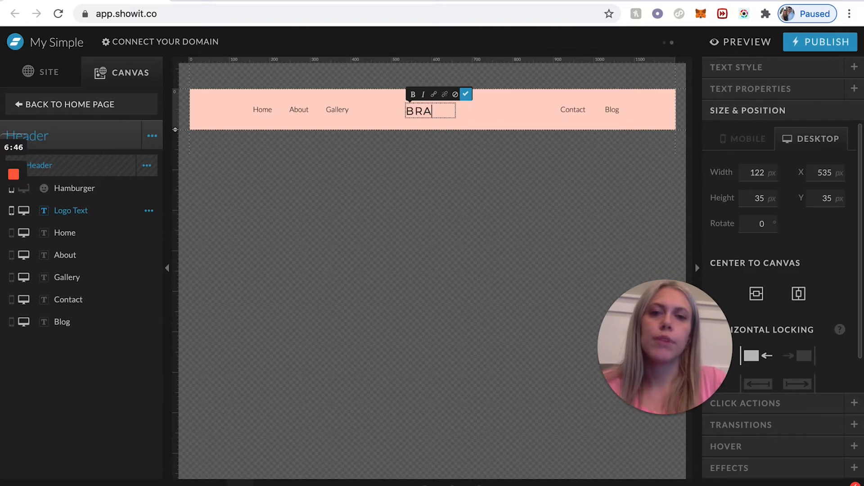
left_click(467, 94)
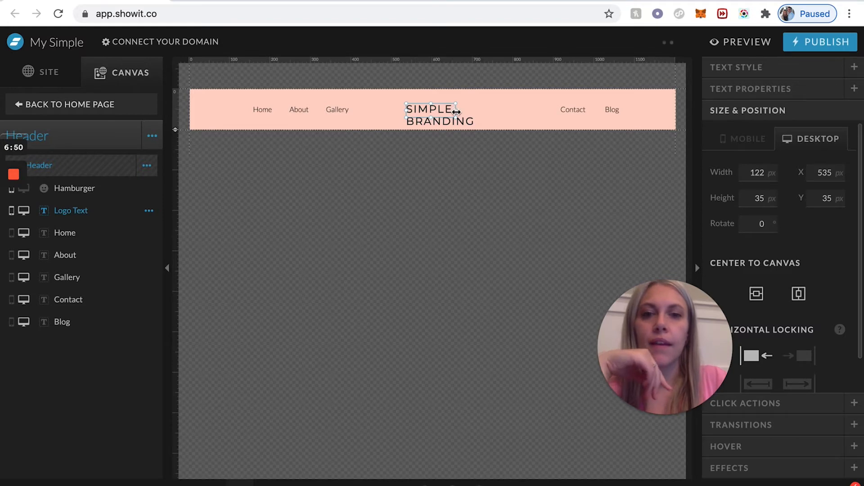
mouse_move(507, 109)
left_mouse_down()
mouse_move(523, 113)
mouse_move(511, 114)
left_mouse_up()
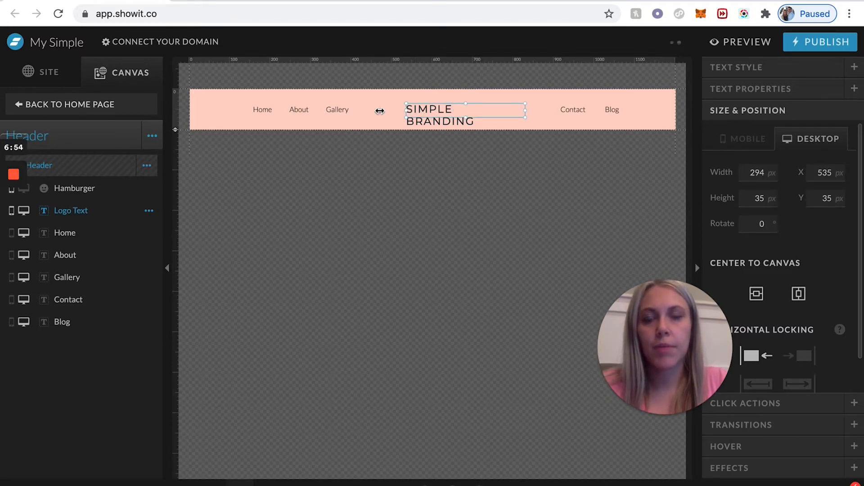
left_click_drag(380, 110, 377, 109)
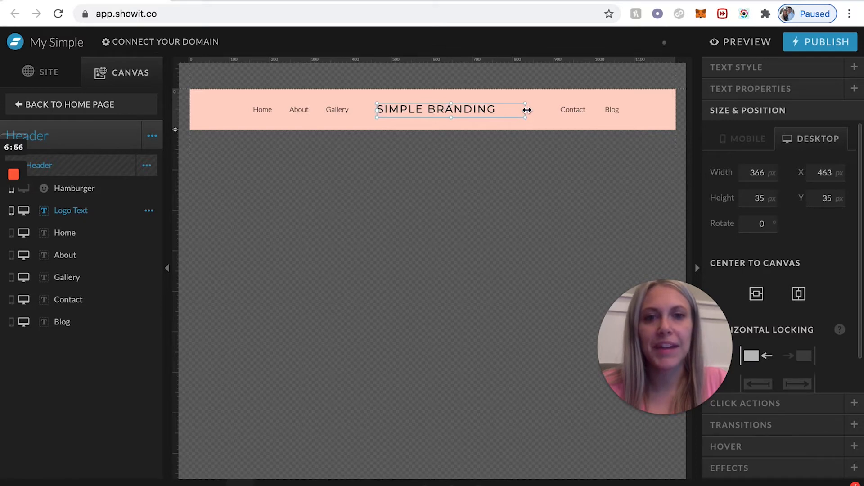
Narrow the SIMPLE BRANDING logo text box to about 309 px and change its font to Affariede.
left_click_drag(508, 111, 503, 116)
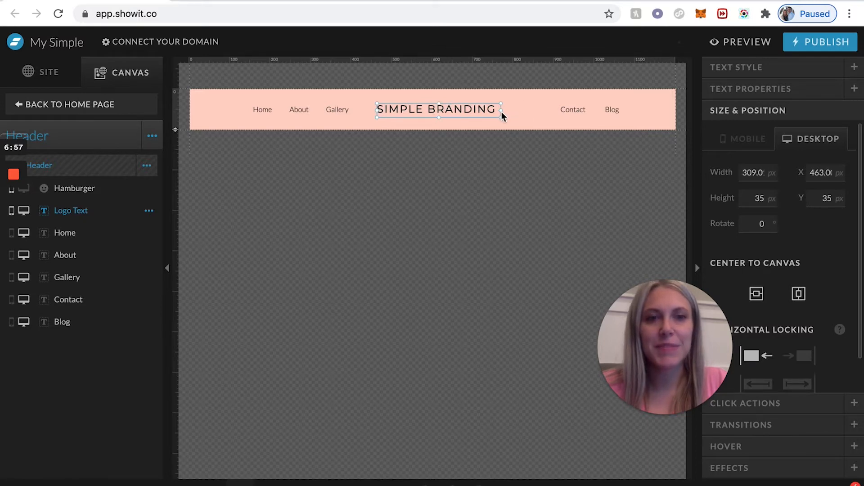
left_click(798, 69)
left_click(787, 182)
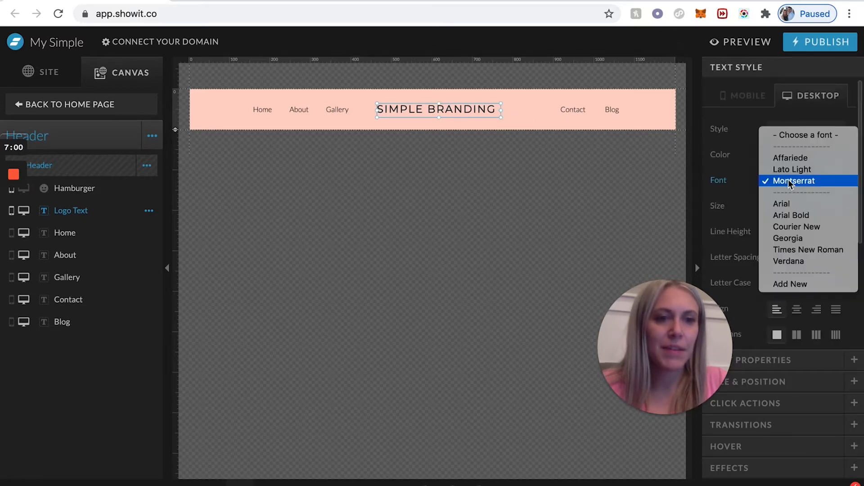
left_click(803, 158)
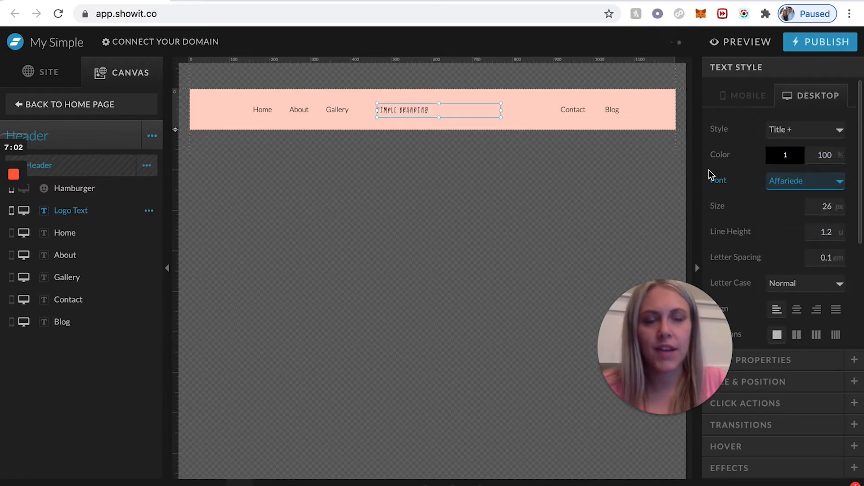
Set the logo text's letter spacing to 0 em and narrow its text box closer to the wording.
mouse_move(832, 259)
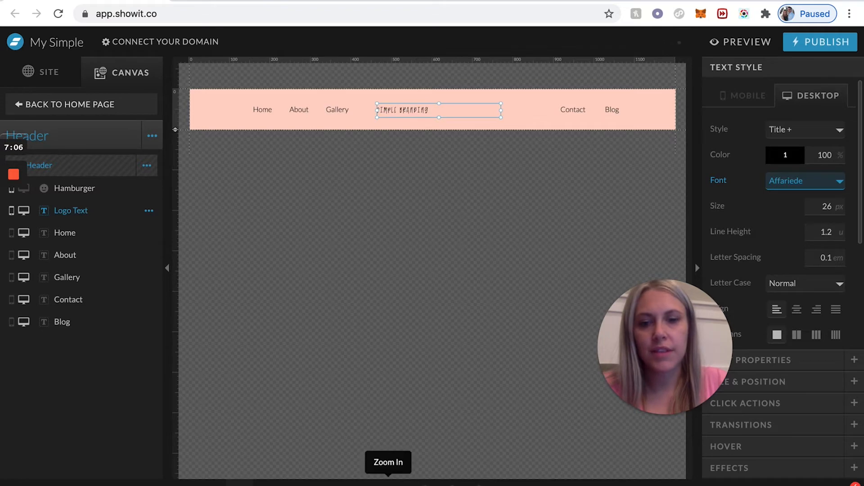
left_click(386, 473)
left_click(386, 481)
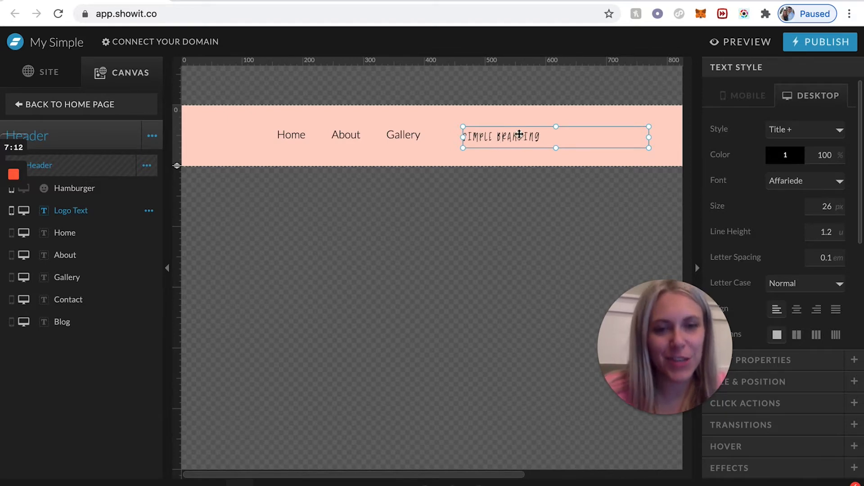
left_click(838, 260)
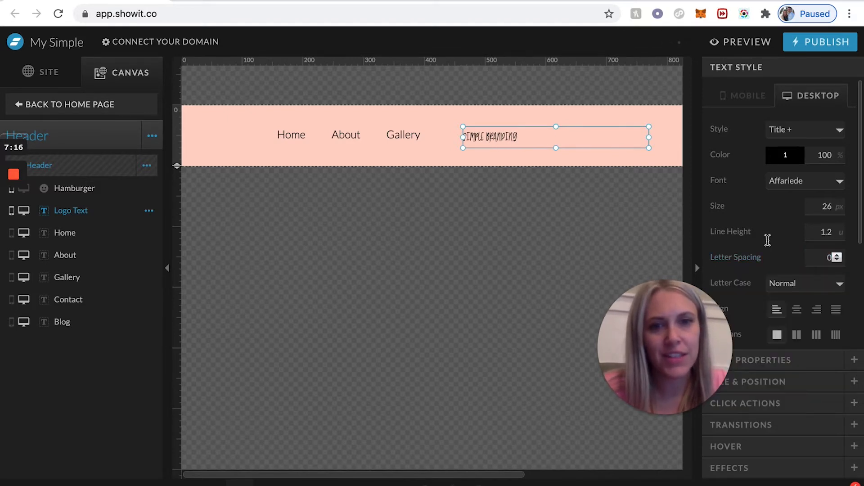
left_click_drag(581, 139, 525, 146)
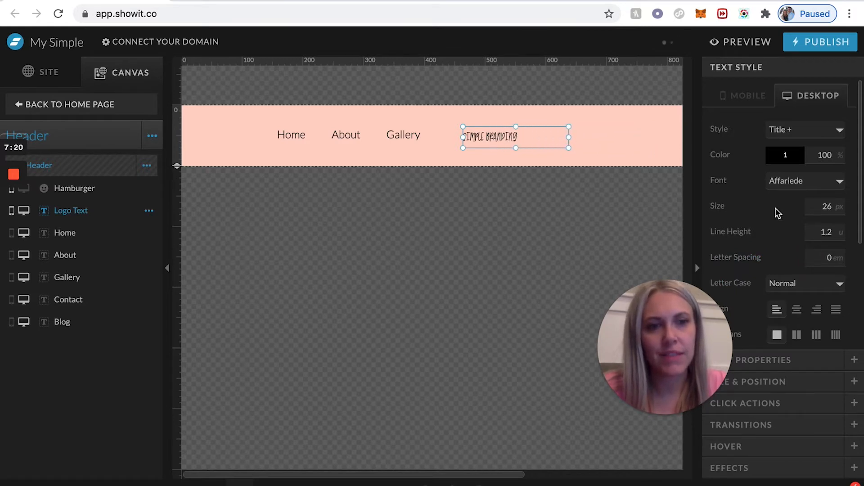
Set the logo text size to 50 px and shift it slightly up so it sits inside the header.
left_click(827, 206)
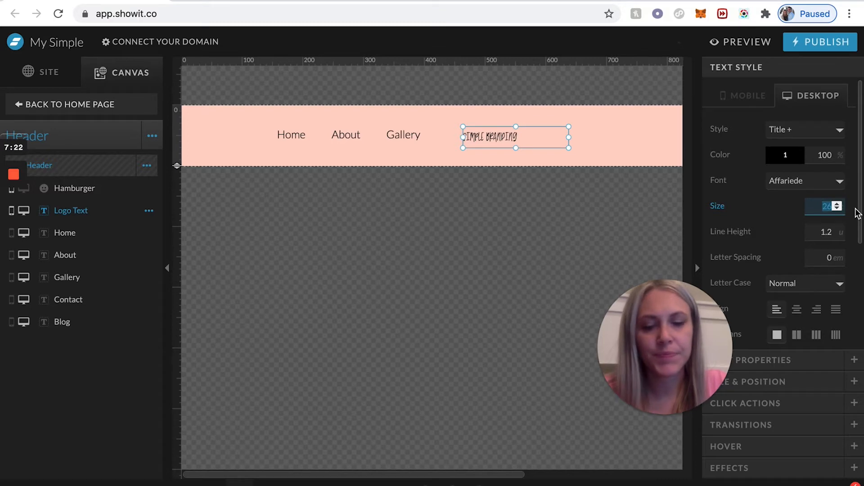
type("50")
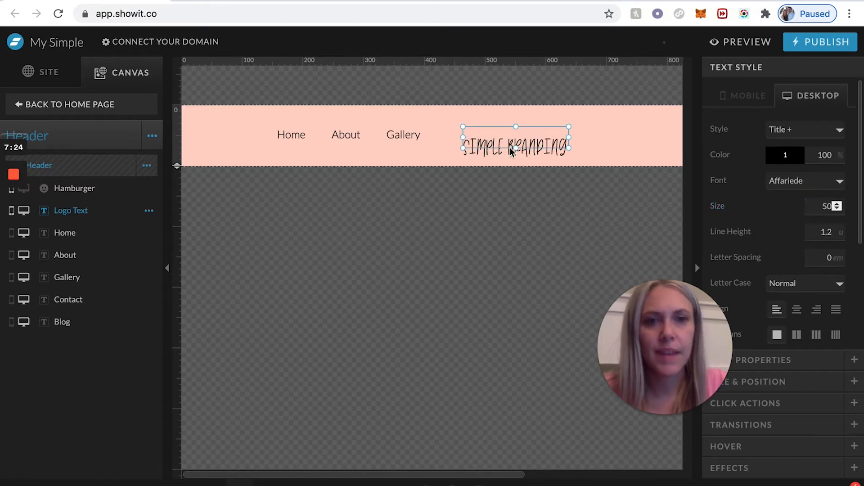
left_click(516, 145)
left_click_drag(515, 148, 542, 139)
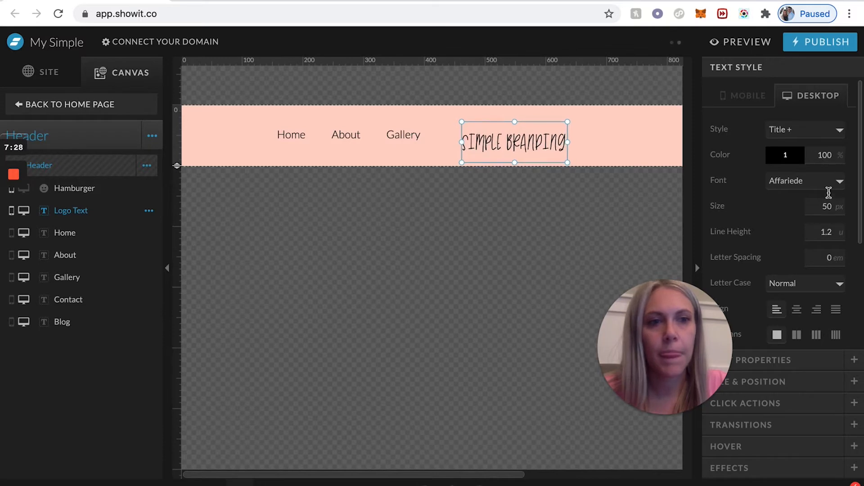
Add the ChristianaScript-Regular library font as a custom font named Christina in the site's design settings.
left_click(839, 185)
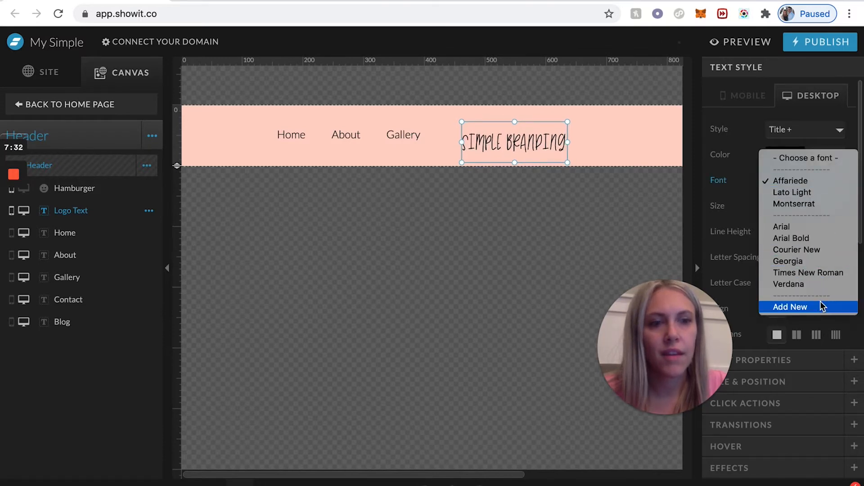
left_click(796, 307)
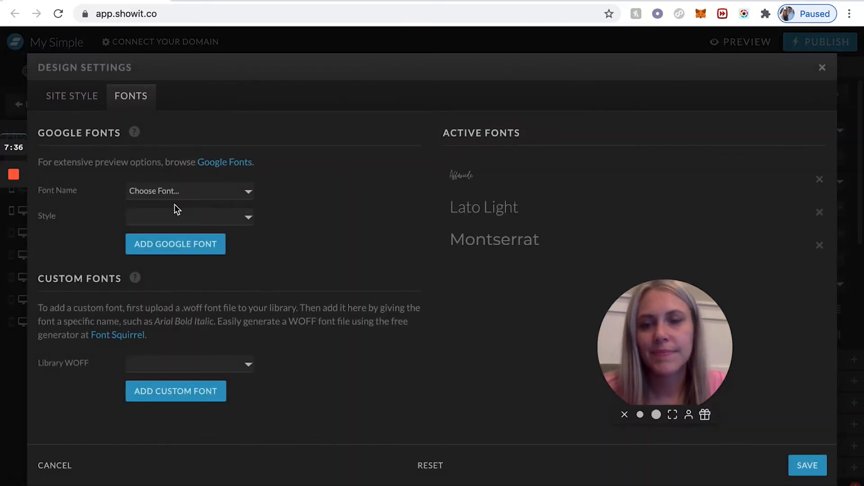
left_click(222, 220)
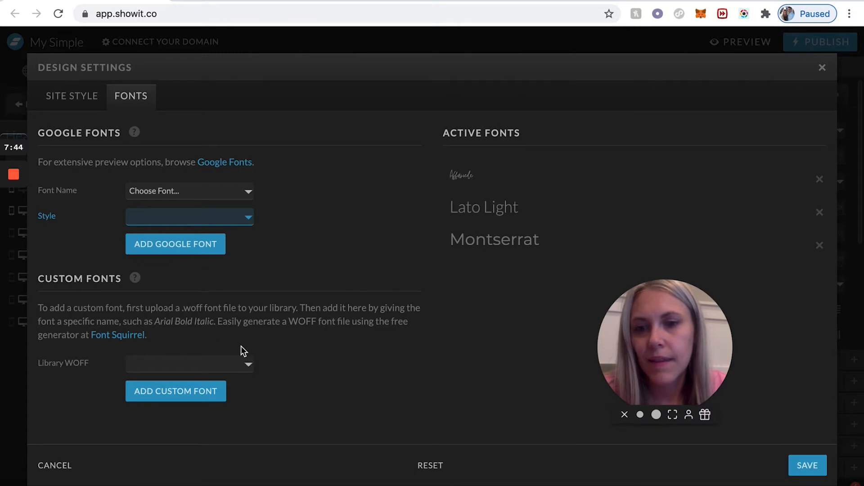
left_click(242, 357)
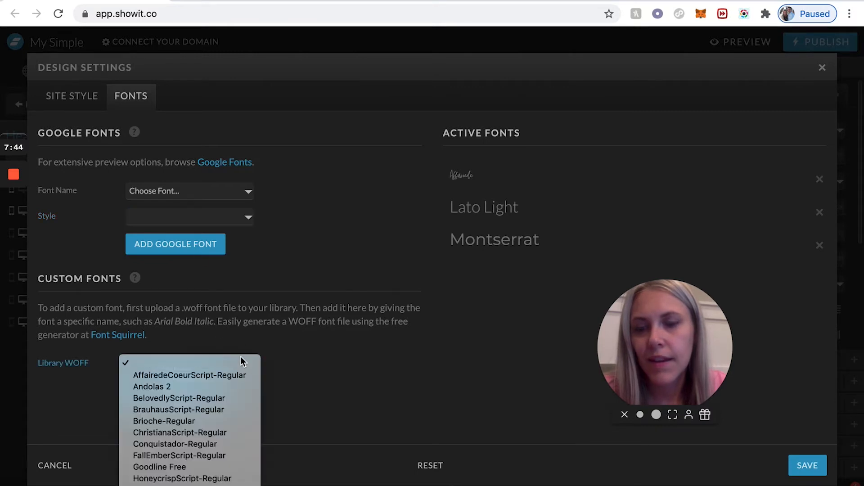
left_click(197, 433)
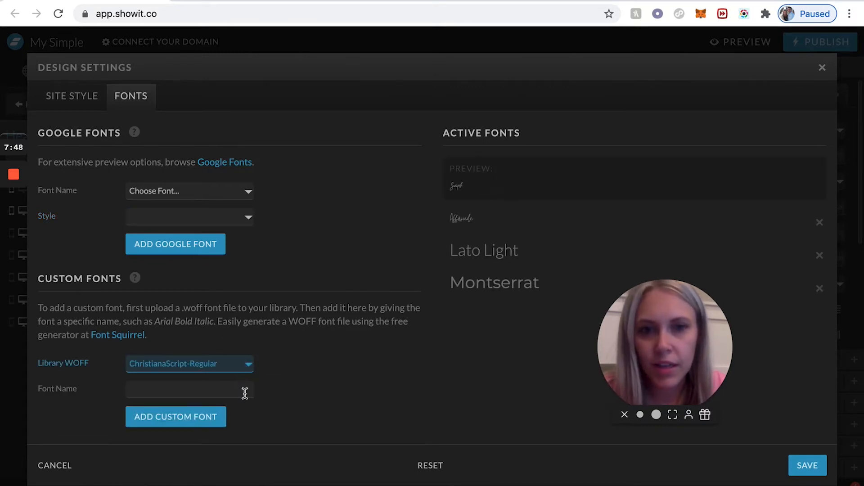
left_click(238, 388)
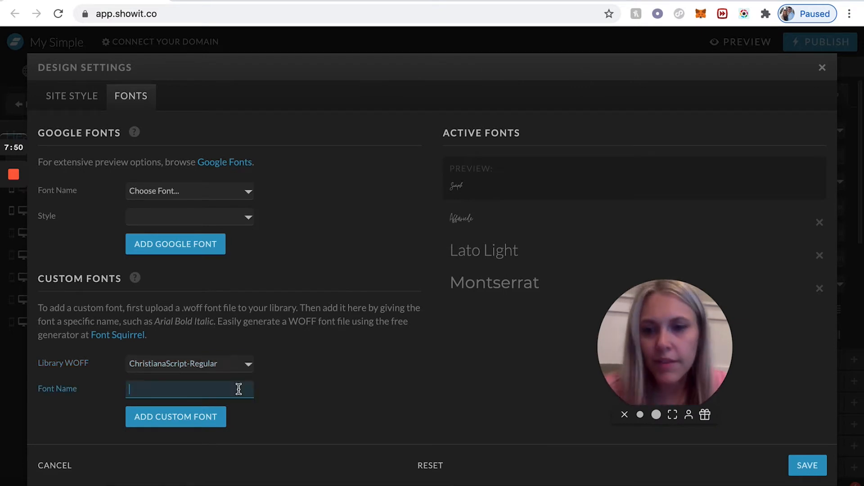
type("Christina")
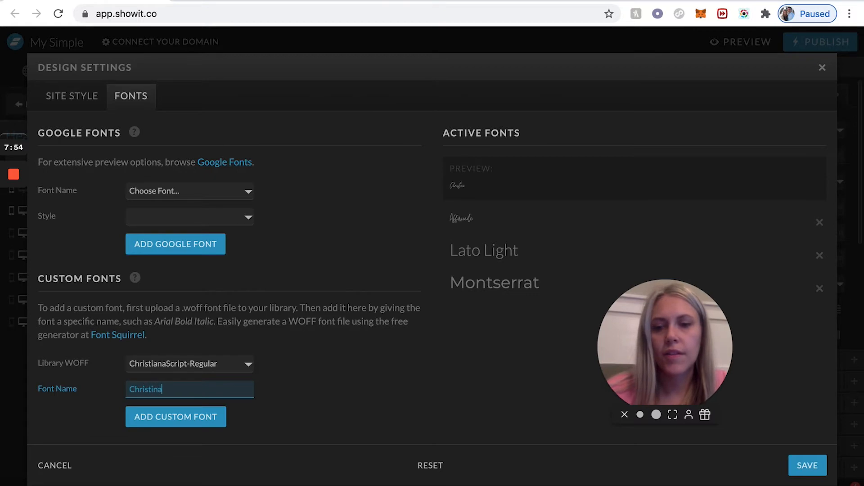
left_click(202, 417)
Browse the available Google Fonts without adding one, and save the design settings.
left_click(239, 192)
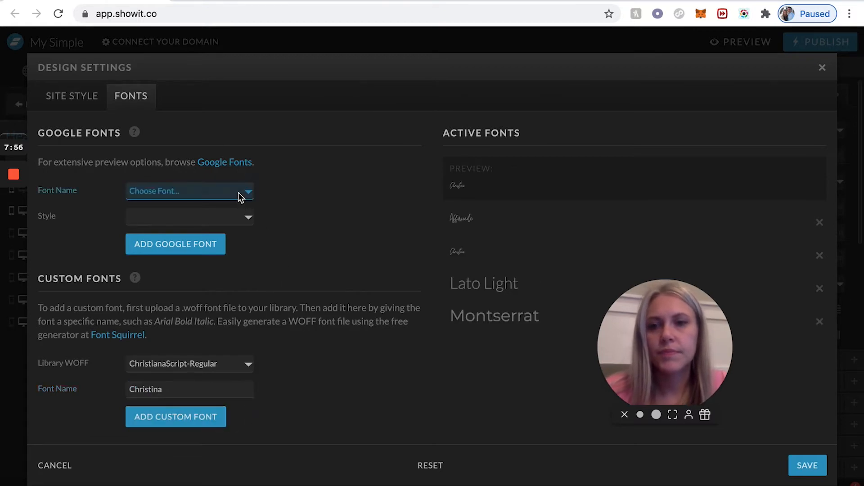
scroll(202, 396, "down", 20)
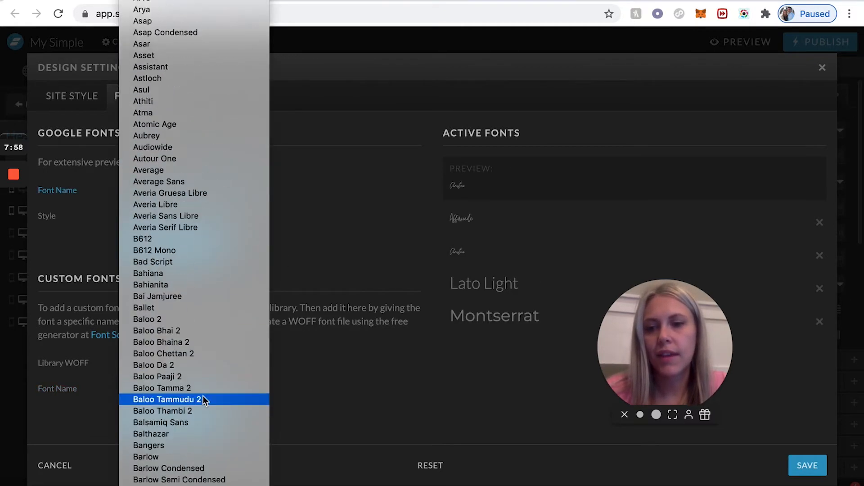
scroll(203, 396, "down", 20)
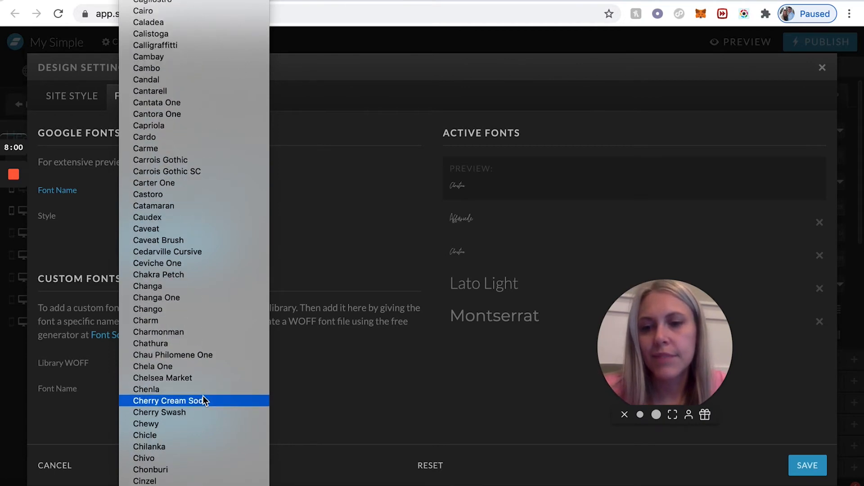
scroll(202, 395, "down", 20)
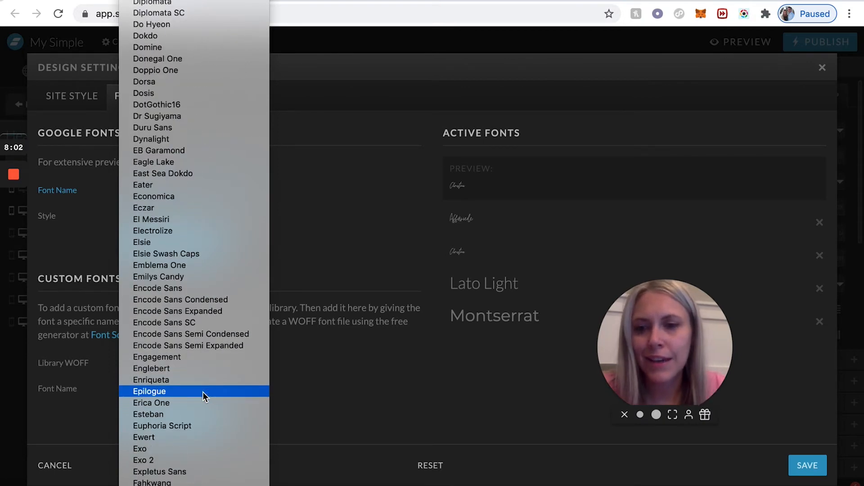
scroll(203, 392, "down", 20)
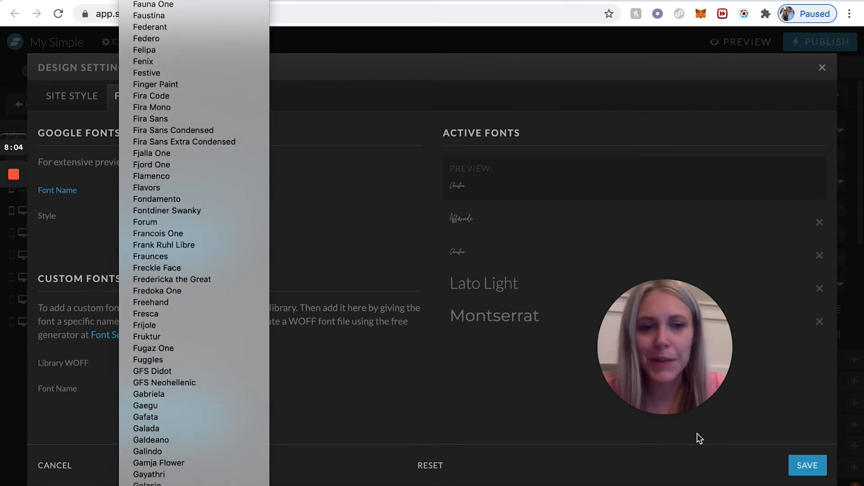
left_click(806, 465)
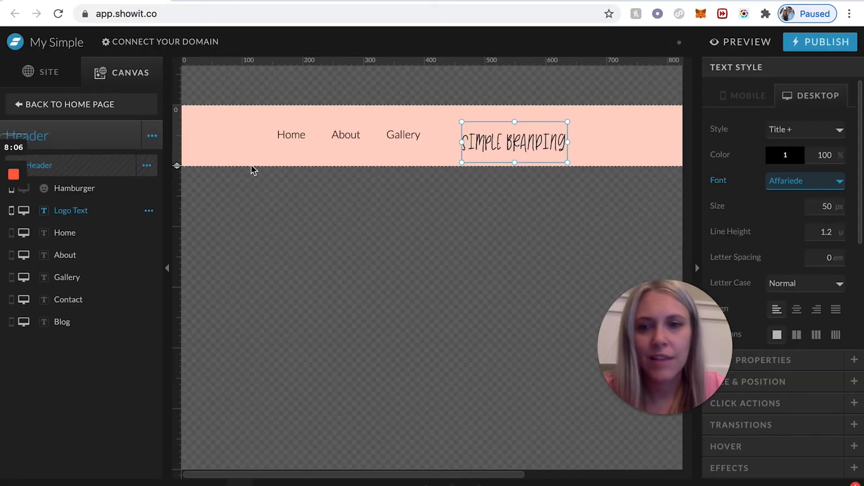
Apply the Christina font to the logo text on one line, trying -0.1 em letter spacing before returning it to 0 em.
left_click(845, 185)
left_click(818, 192)
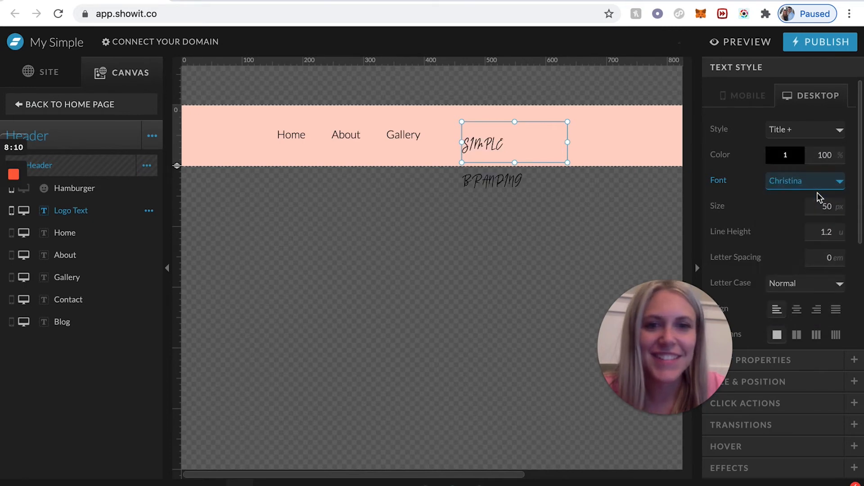
left_click_drag(567, 142, 594, 142)
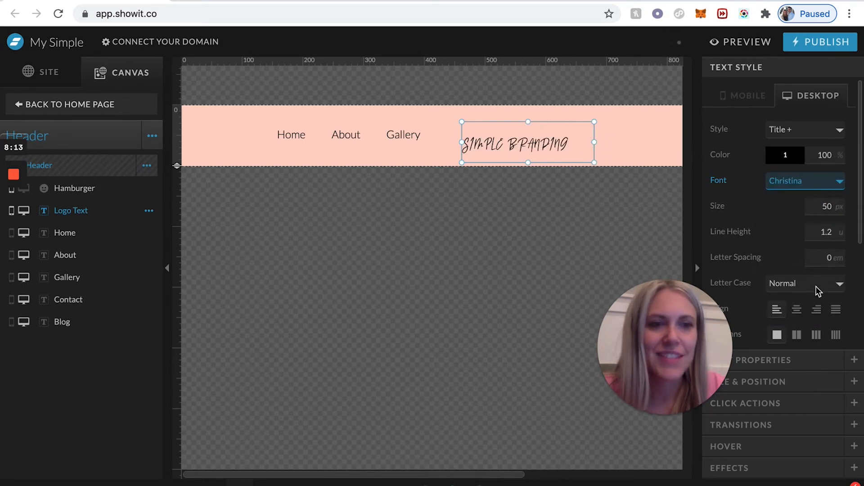
left_click(836, 261)
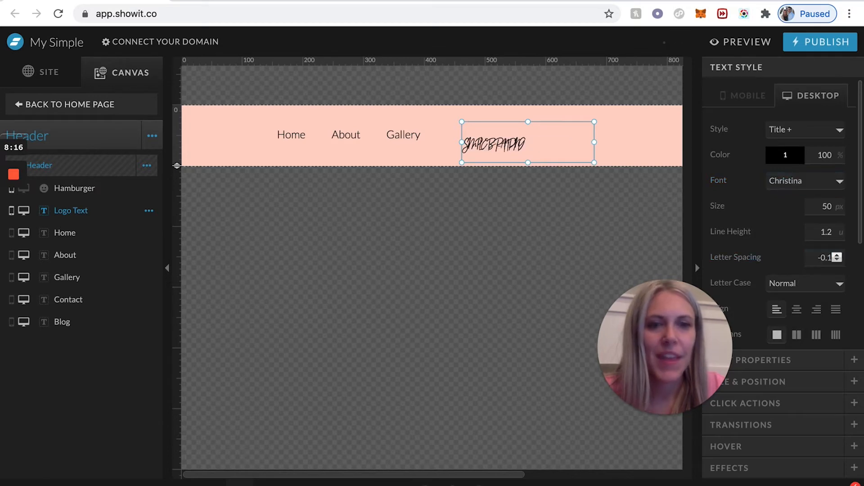
left_click(836, 254)
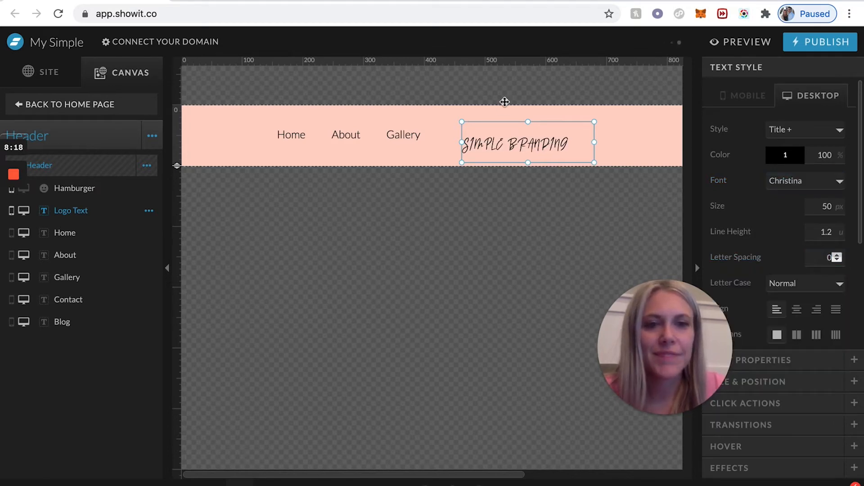
Enlarge the logo text to 80 px and widen its text box to give the wording more room.
left_click(821, 203)
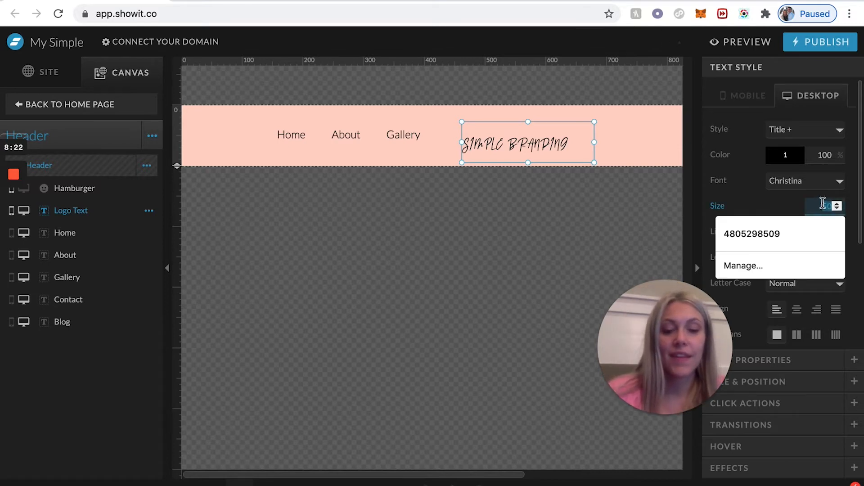
type("80")
left_click_drag(592, 146, 655, 144)
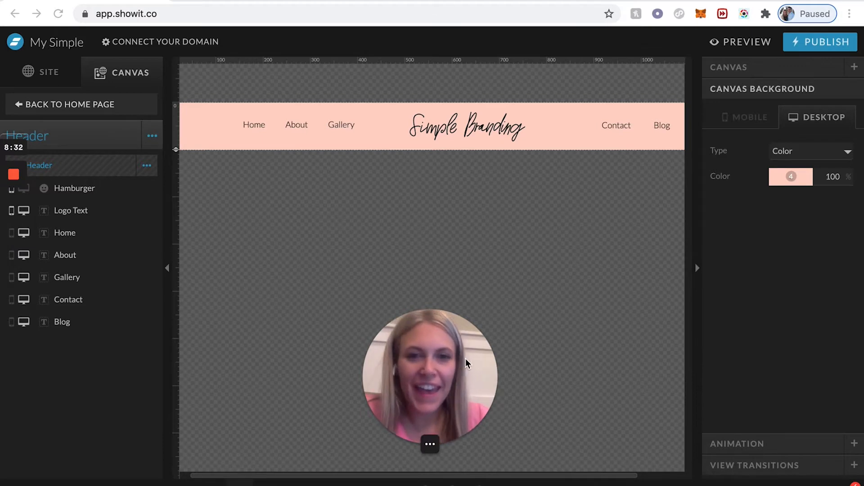
left_click_drag(464, 359, 381, 302)
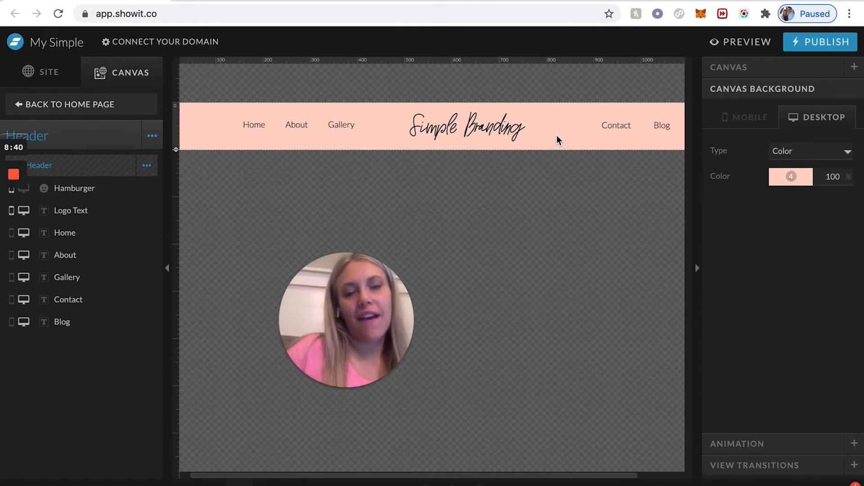
Reduce the Simple Branding logo text's line height to 0.8.
left_click(489, 124)
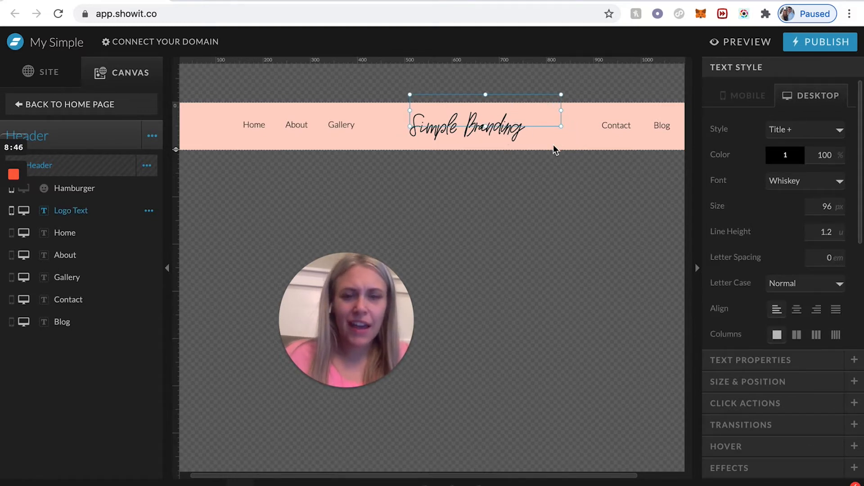
left_click(838, 234)
left_click(838, 234)
left_click(838, 234)
left_click(838, 234)
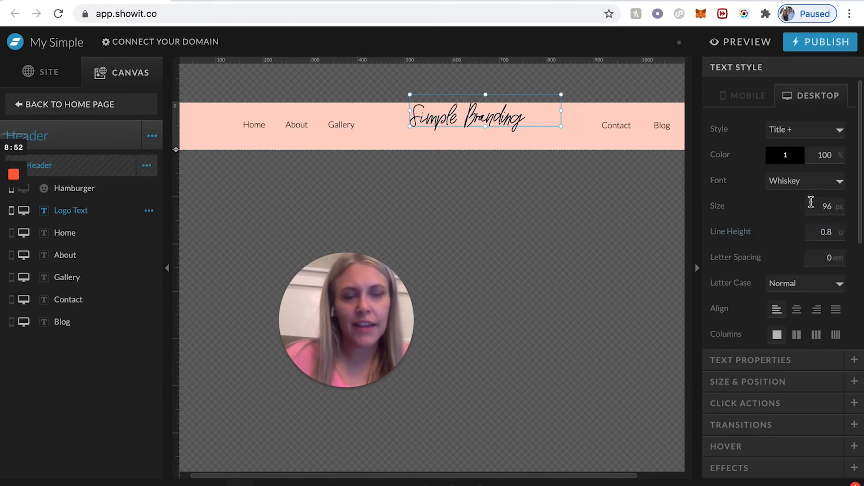
Narrow the logo text box to fit Simple Branding and move it down toward the header's vertical middle.
left_click_drag(548, 113, 528, 115)
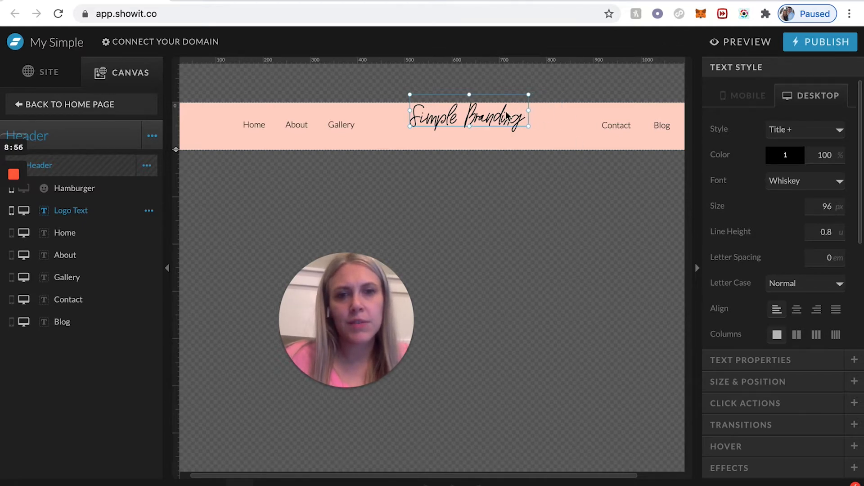
left_click_drag(467, 111, 470, 123)
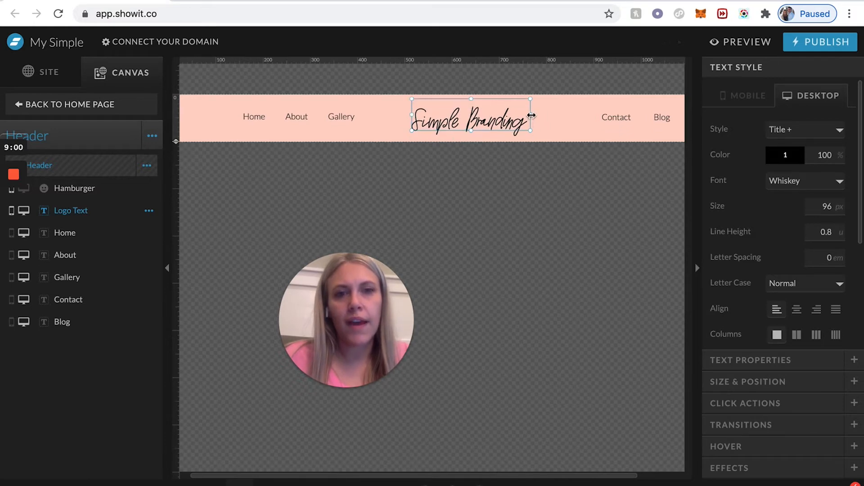
left_click_drag(532, 115, 553, 115)
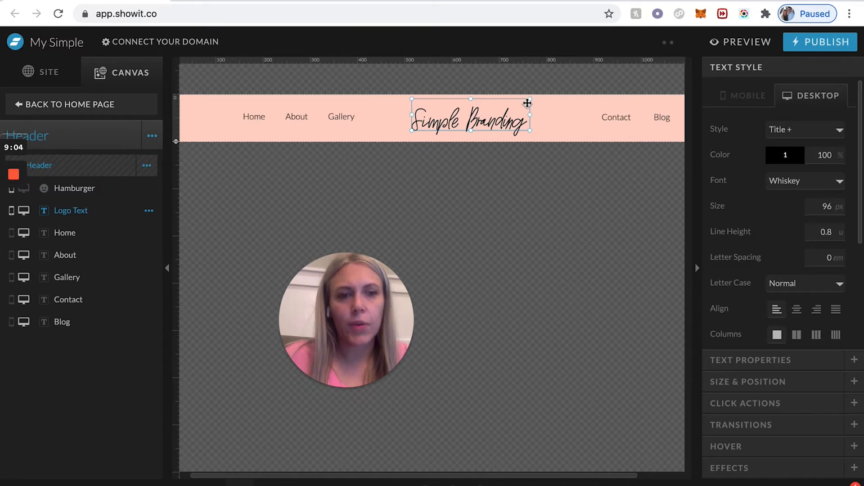
Center the Simple Branding logo text box horizontally on the header canvas.
left_click(776, 382)
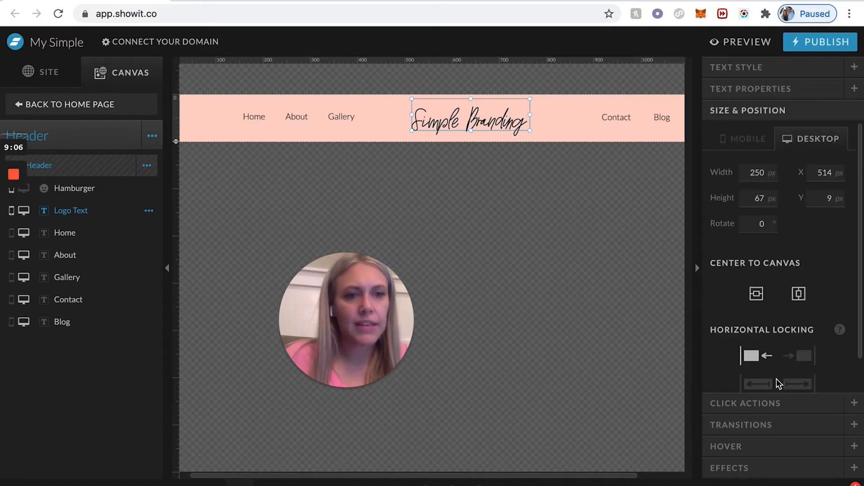
left_click(799, 293)
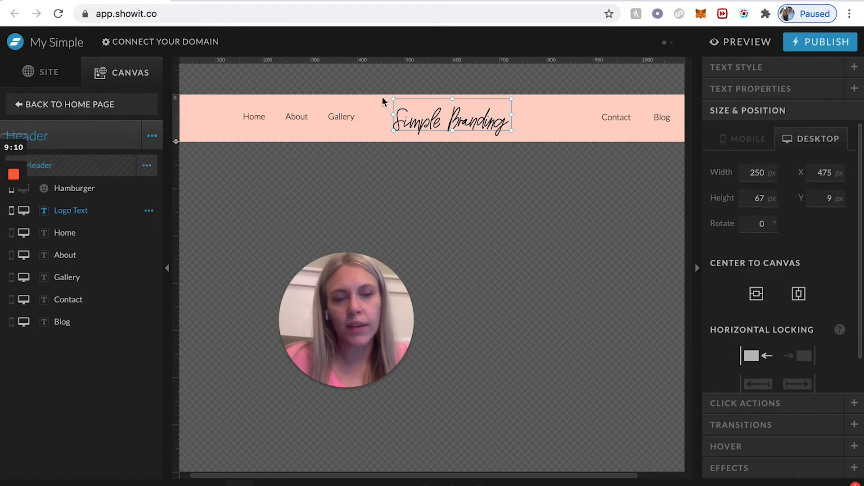
Try widening the logo text box to 316 px and re-centering it horizontally, and undo those changes.
left_click_drag(511, 115, 542, 116)
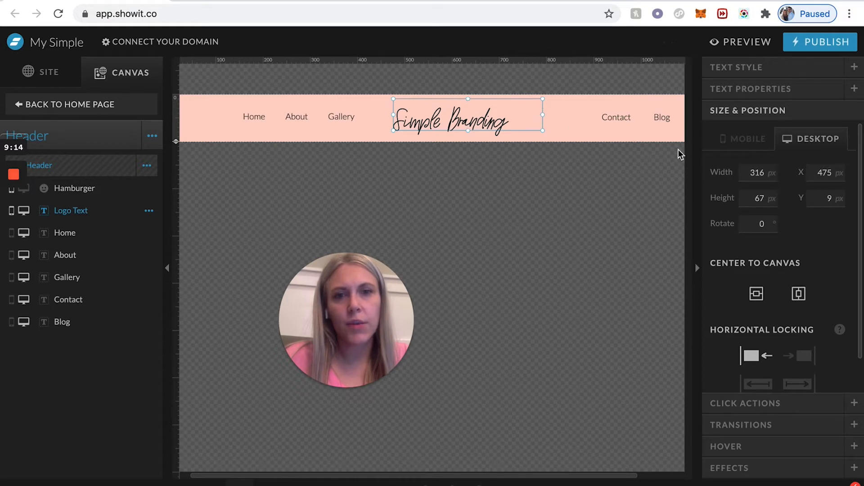
left_click(800, 295)
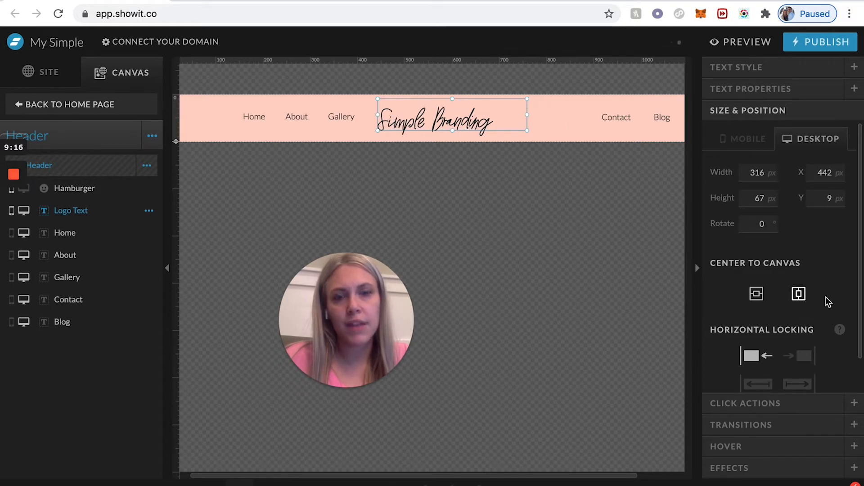
left_click(648, 484)
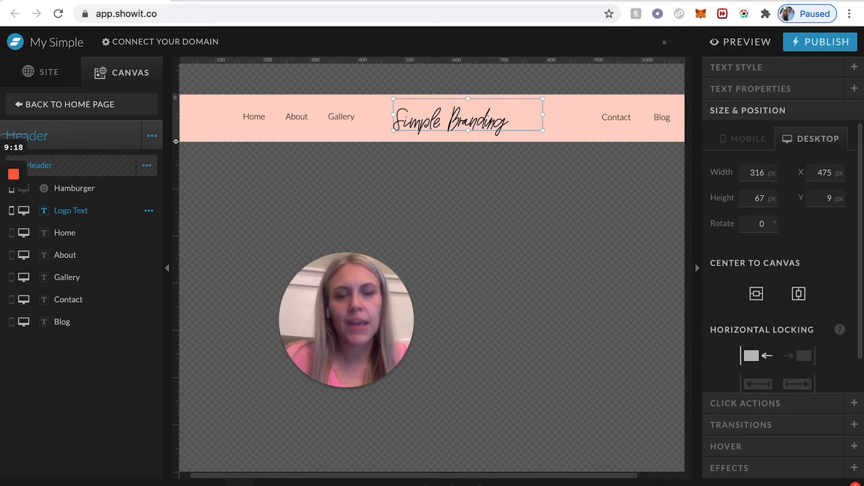
left_click(648, 484)
left_click(555, 129)
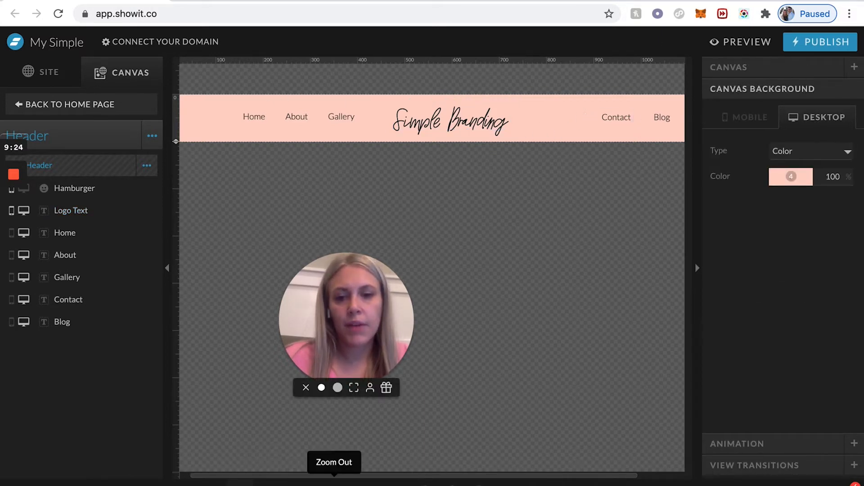
Move the Contact and Blog links together closer to the logo in the header.
left_click(334, 482)
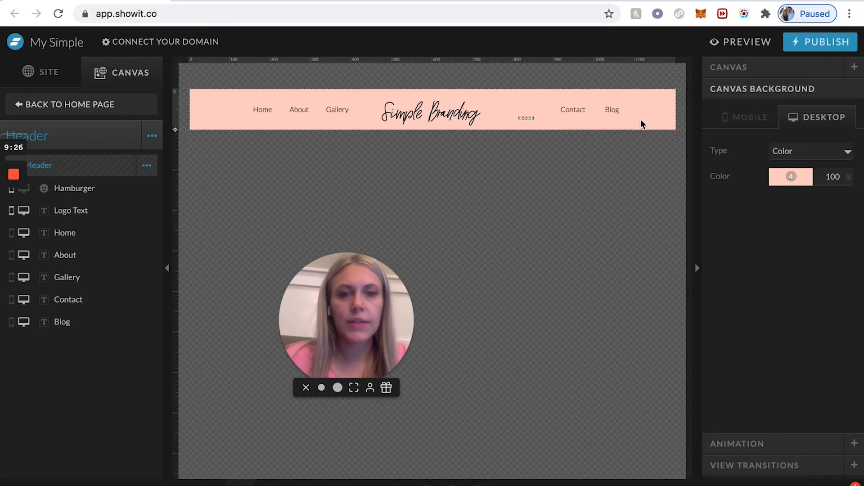
left_click_drag(641, 120, 517, 101)
left_click_drag(610, 109, 586, 111)
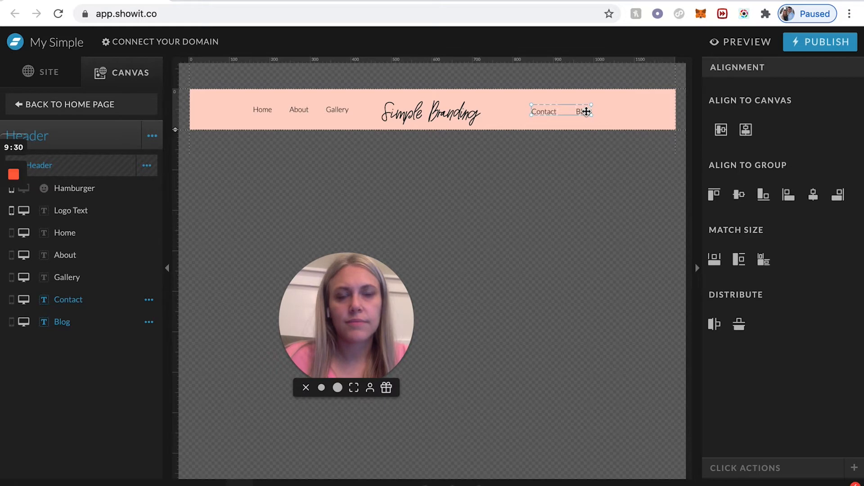
left_click(517, 112)
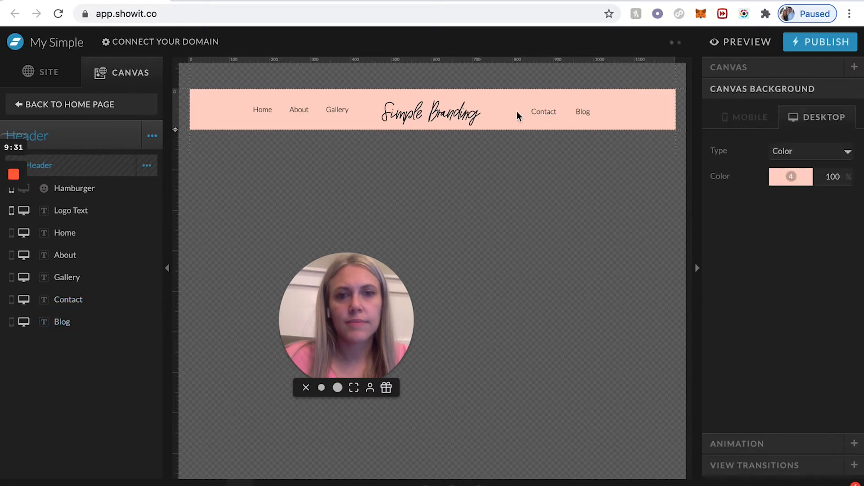
Duplicate the Contact link and place the copy between the logo and the original at about X 746 px.
left_click(544, 112)
key("super+d")
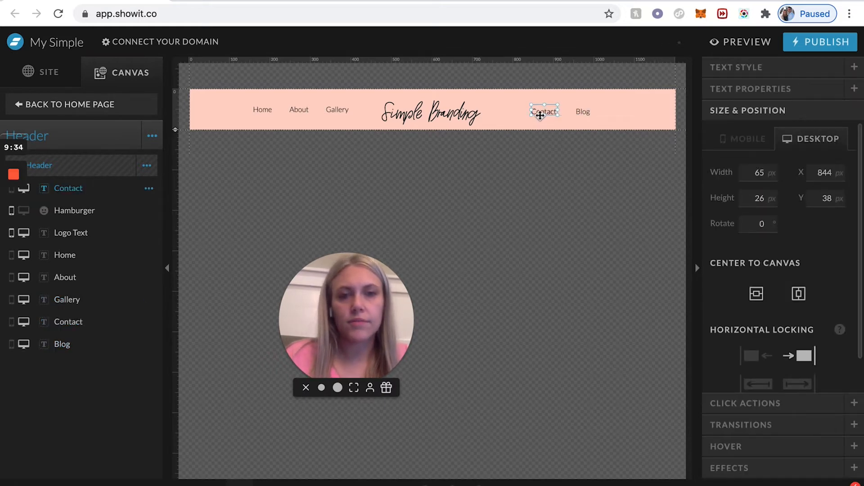
left_click_drag(553, 114, 514, 114)
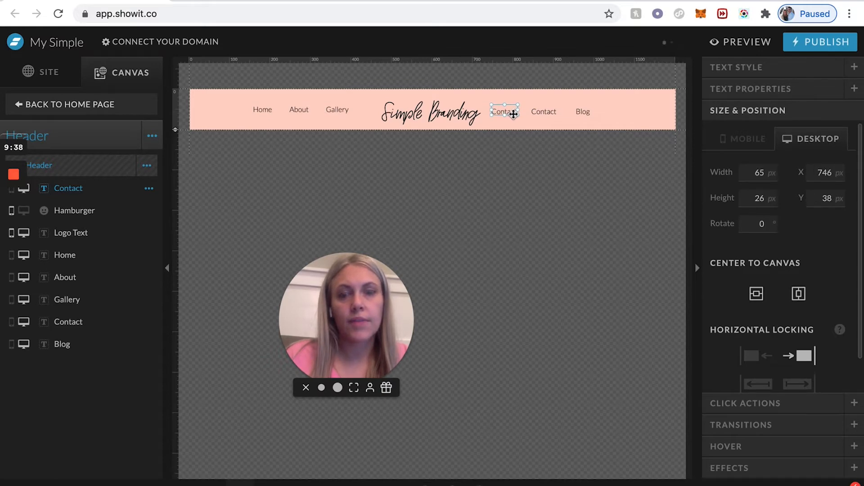
Change the duplicated Contact link's text to Instagram.
double_click(514, 114)
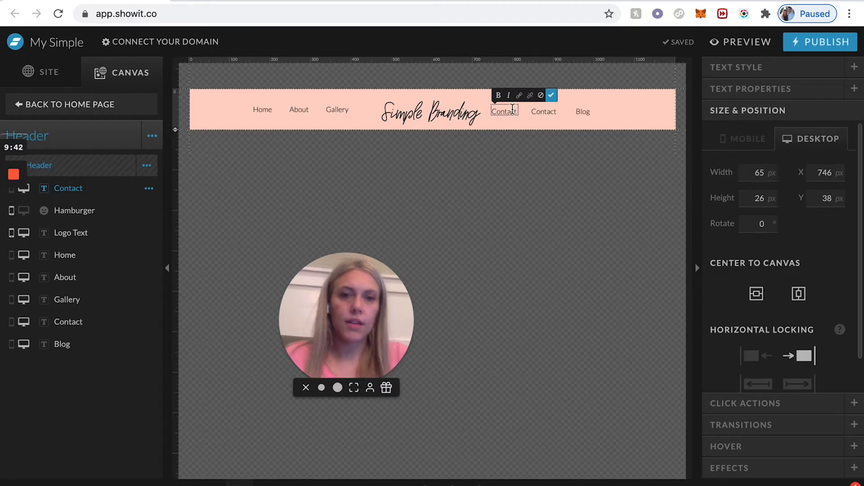
double_click(512, 109)
type("ins")
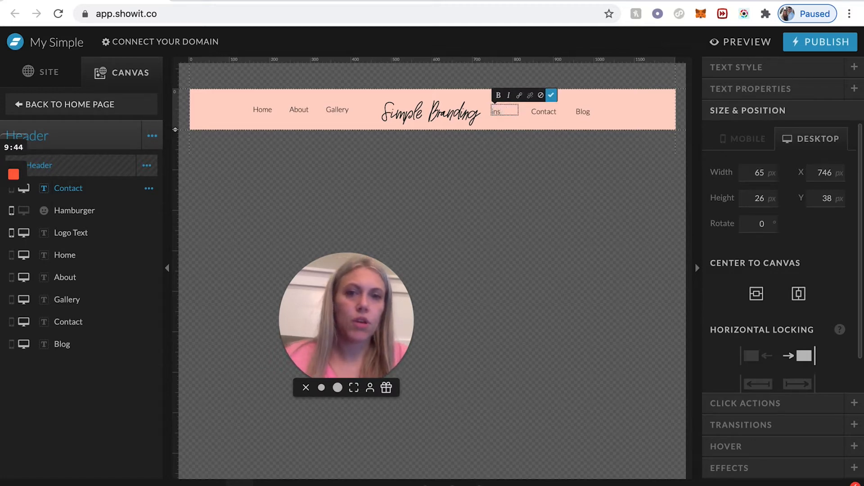
type("tagr")
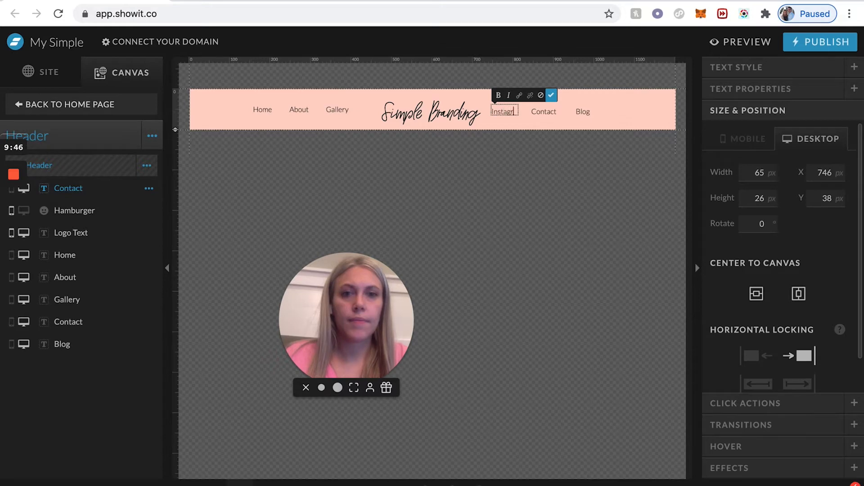
type("am")
left_click(551, 95)
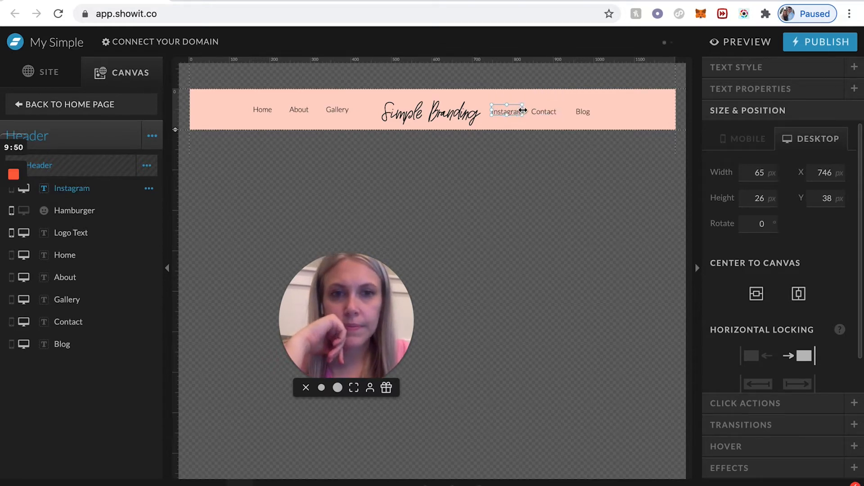
Reposition the Instagram, Contact and Blog links individually so they are evenly spaced and level with the Home, About and Gallery links.
left_click_drag(522, 110, 543, 103)
left_click(590, 107)
left_click(544, 111)
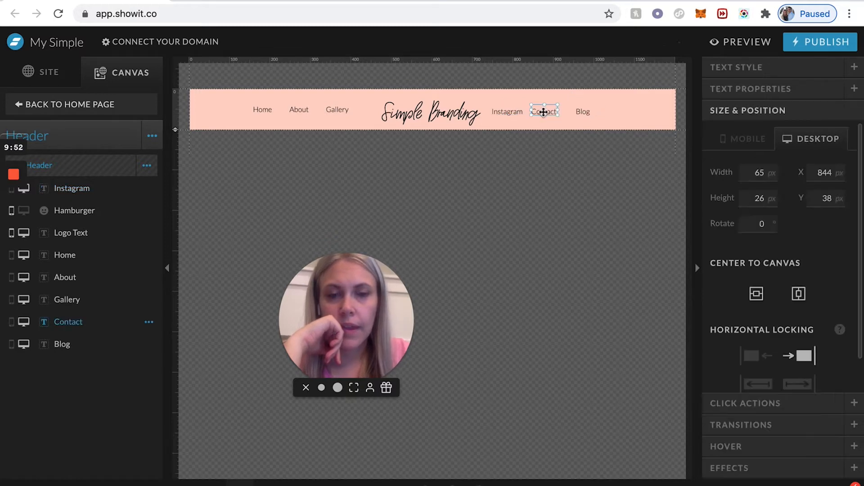
left_click(586, 112)
left_click_drag(586, 112, 549, 110)
left_click(545, 111)
left_click(508, 114)
left_click(551, 108)
left_click(549, 110)
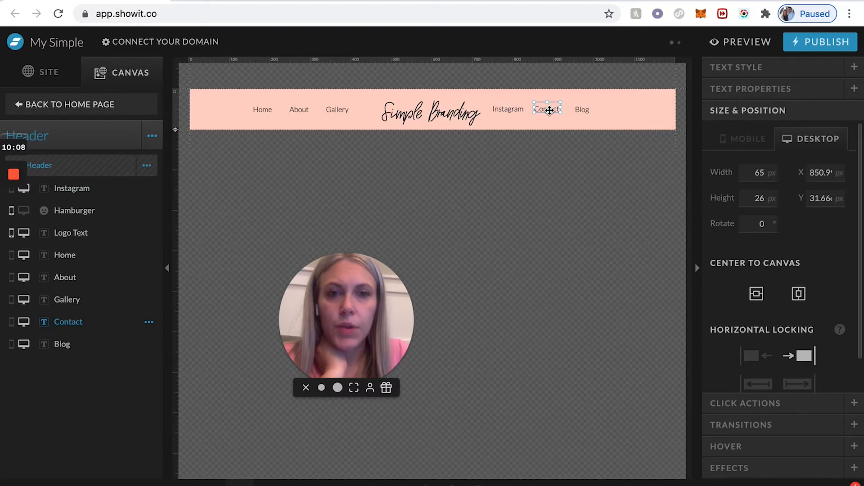
left_click(582, 109)
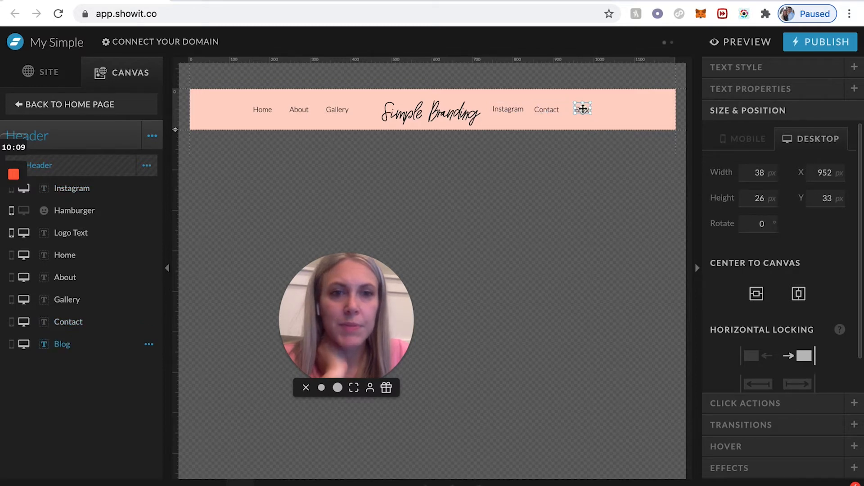
left_click(626, 104)
Select the Instagram, Contact and Blog links together and shift the group slightly right, away from the logo.
left_click_drag(603, 112, 490, 113)
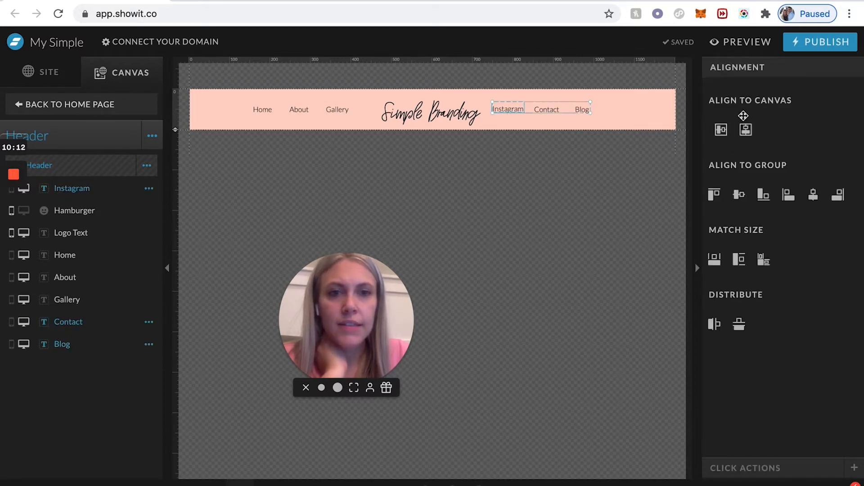
left_click(621, 101)
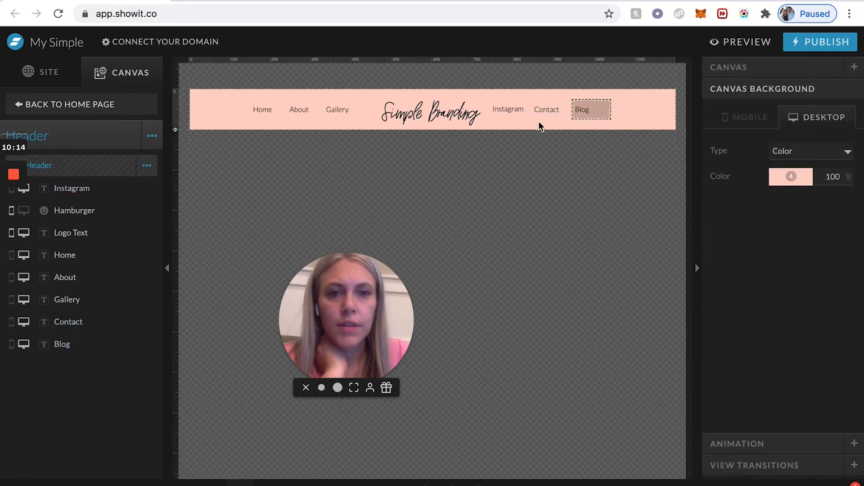
left_click_drag(611, 116, 491, 112)
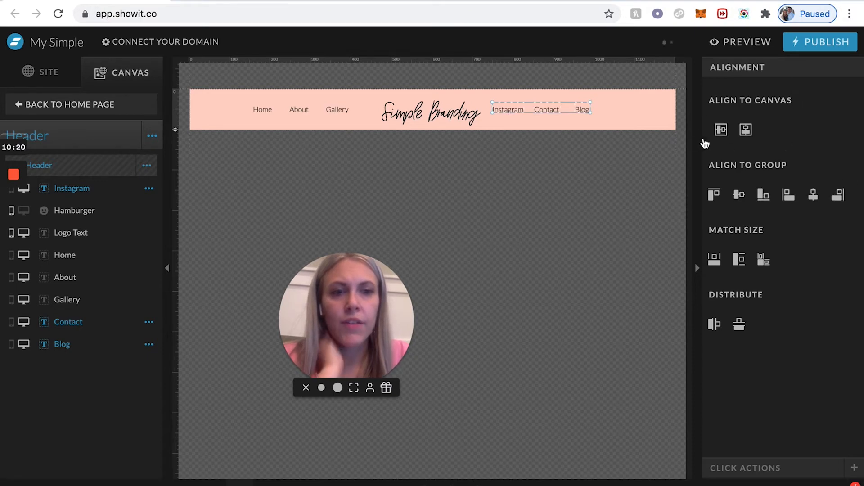
left_click(609, 116)
left_click_drag(618, 118, 526, 112)
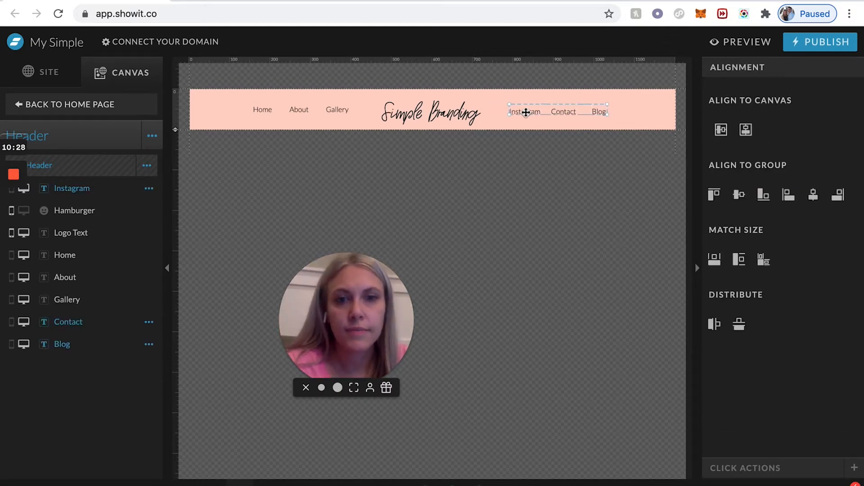
key("Left")
key("Left")
left_click(638, 111)
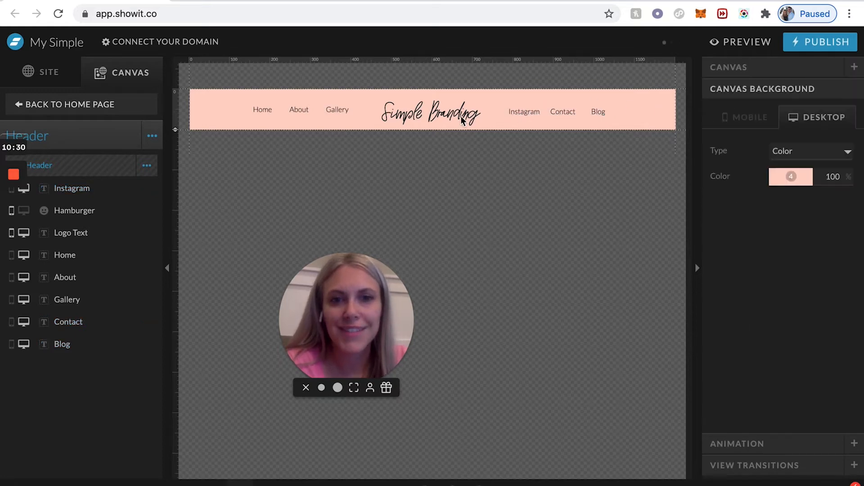
Move the Simple Branding logo text up to Y 4 px and center it horizontally on the canvas.
left_click(462, 116)
left_click_drag(462, 117, 464, 115)
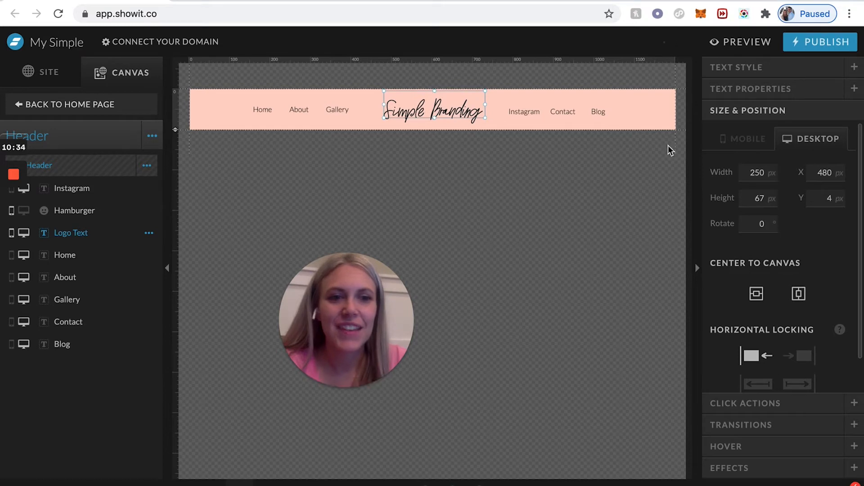
left_click(800, 299)
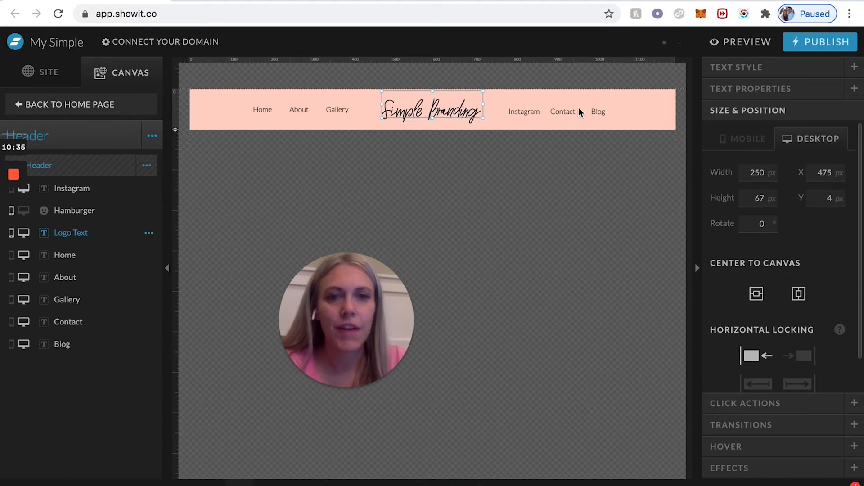
left_click(622, 124)
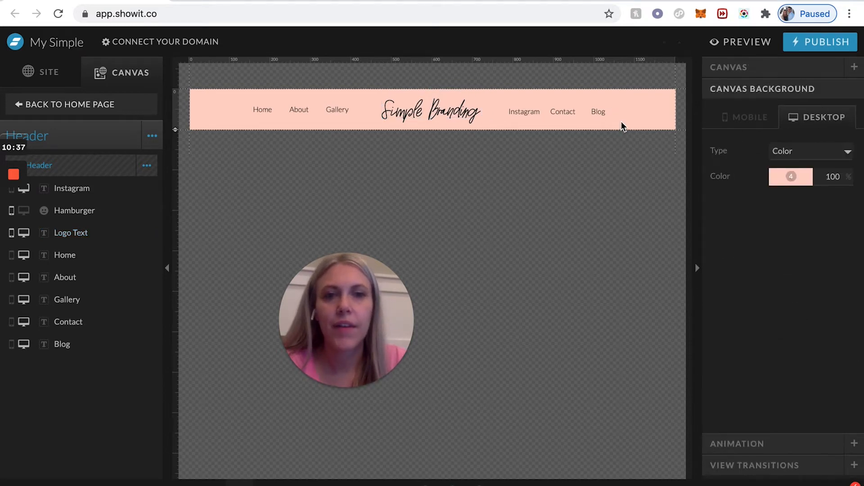
Nudge the grouped Instagram, Contact and Blog links up slightly to line up with the Home, About and Gallery links.
left_click(594, 111)
key("Up")
key("Up")
key("Up")
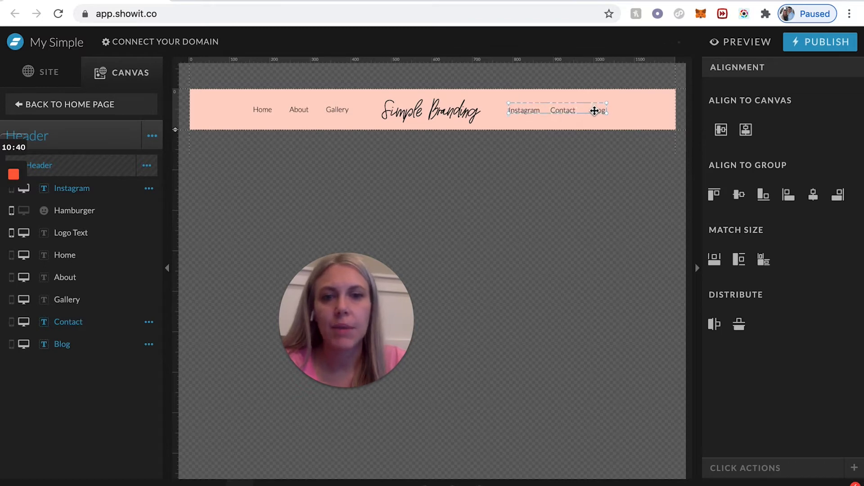
left_click(657, 113)
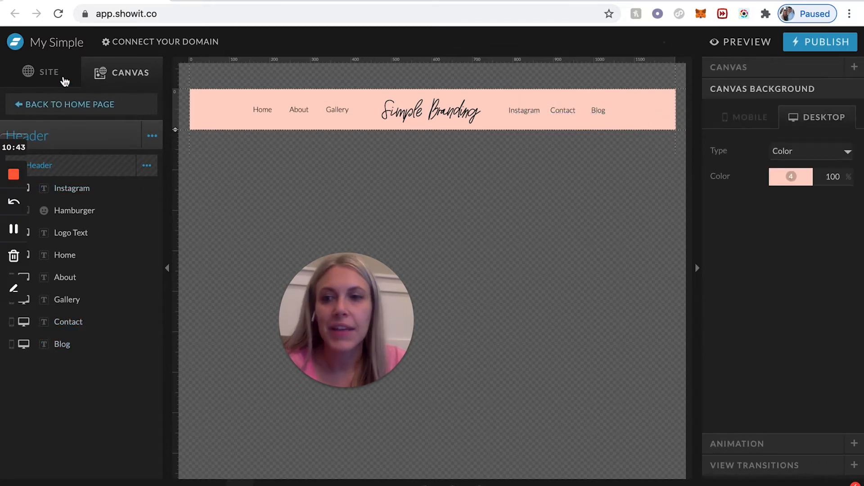
Return to the Home page and replace the Hero canvas background image with G79A7990.jpg from the Brand Photographer folder.
left_click(20, 106)
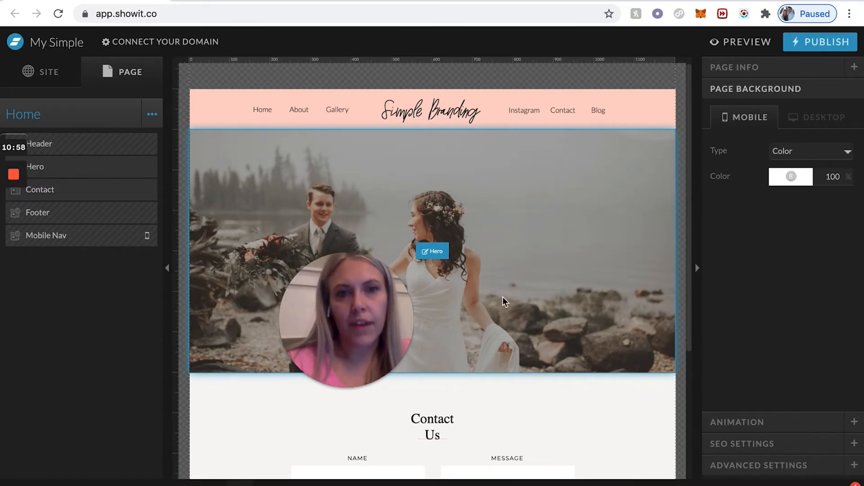
left_click(506, 169)
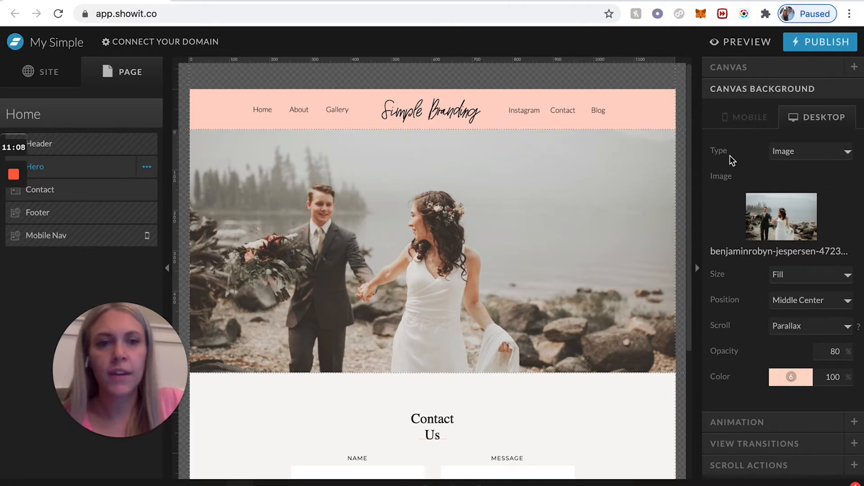
mouse_move(775, 213)
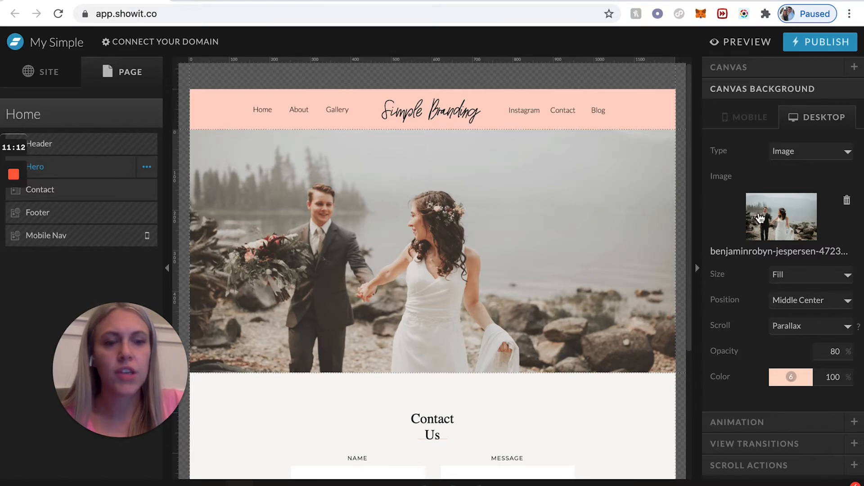
left_click(782, 208)
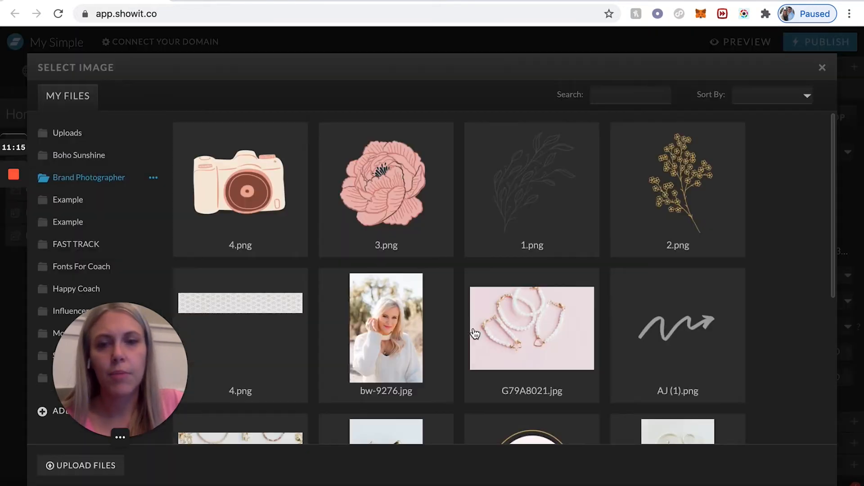
mouse_move(474, 333)
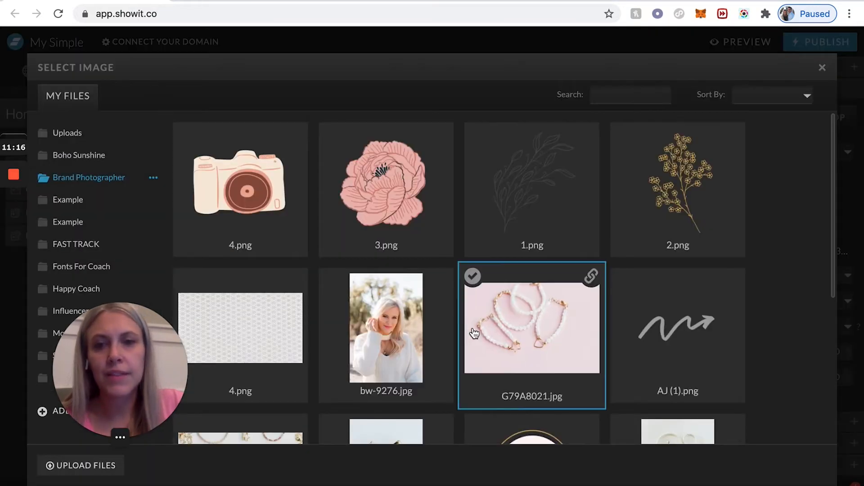
scroll(474, 333, "down", 5)
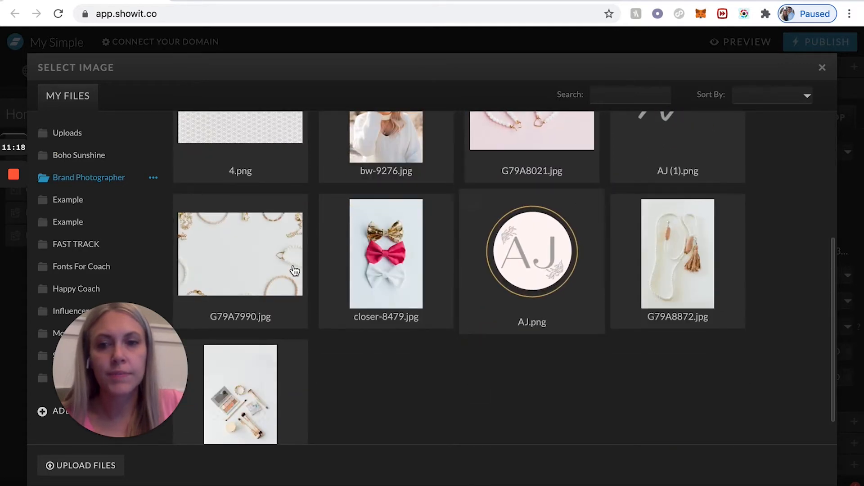
left_click(271, 264)
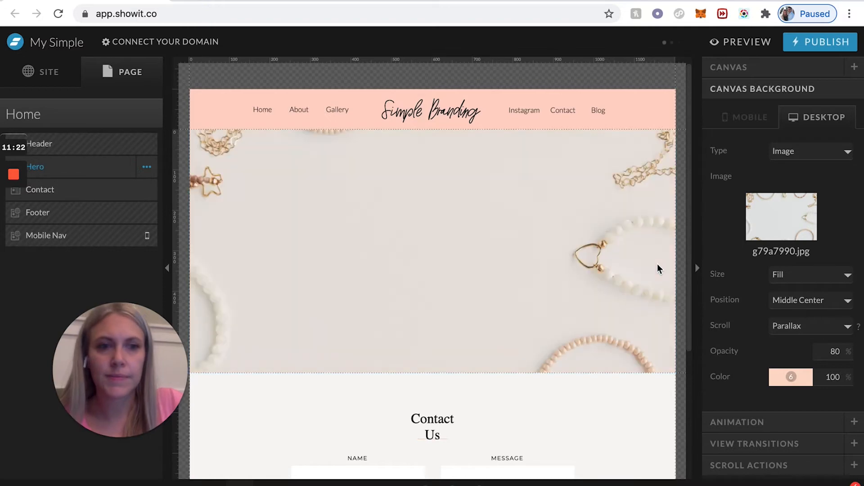
scroll(657, 264, "down", 2)
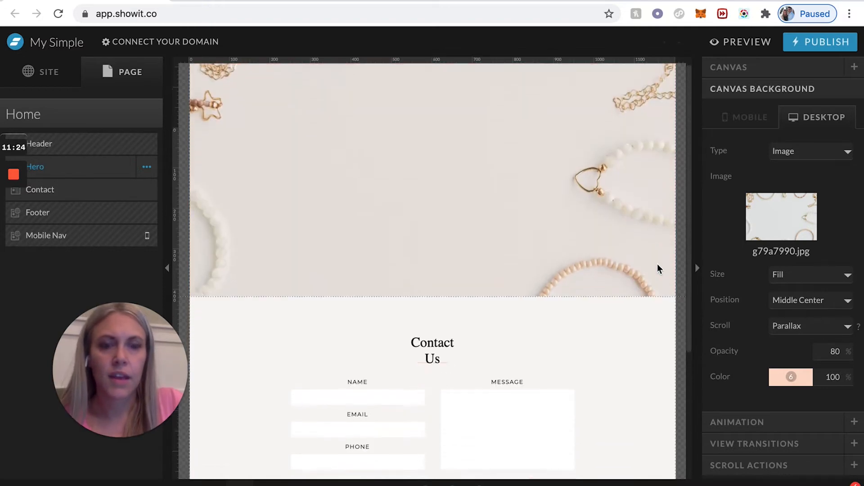
scroll(657, 264, "up", 2)
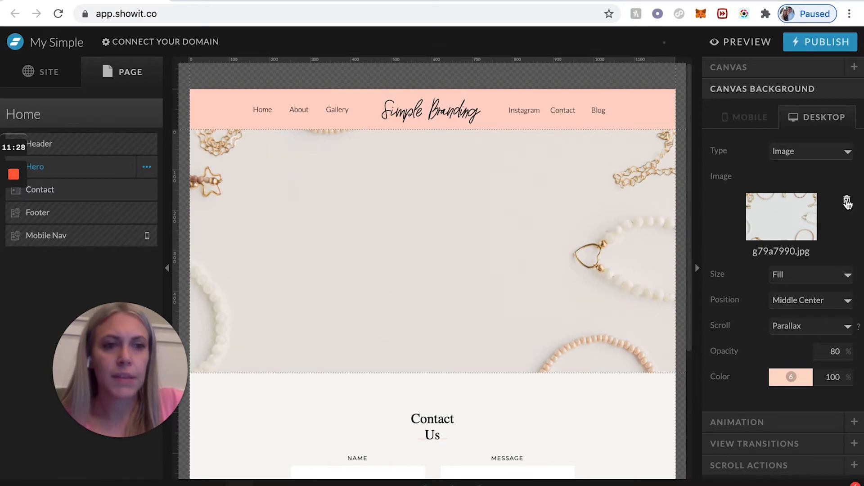
left_click_drag(524, 201, 534, 275)
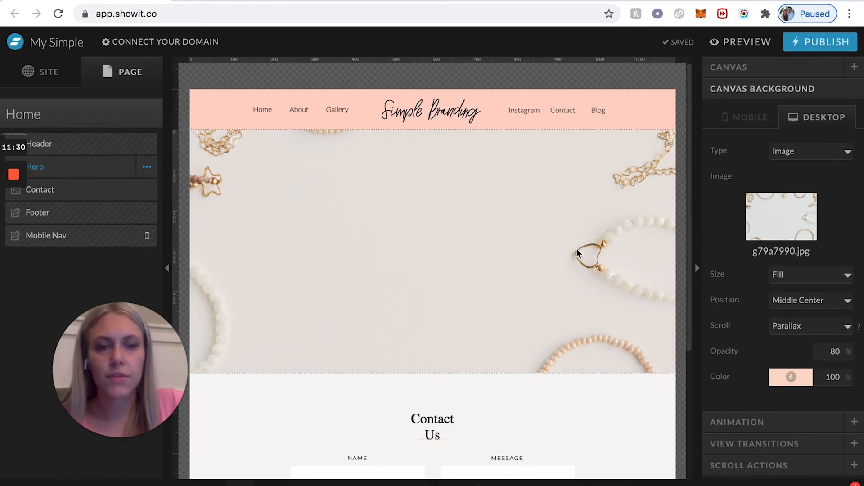
left_click_drag(576, 234, 594, 302)
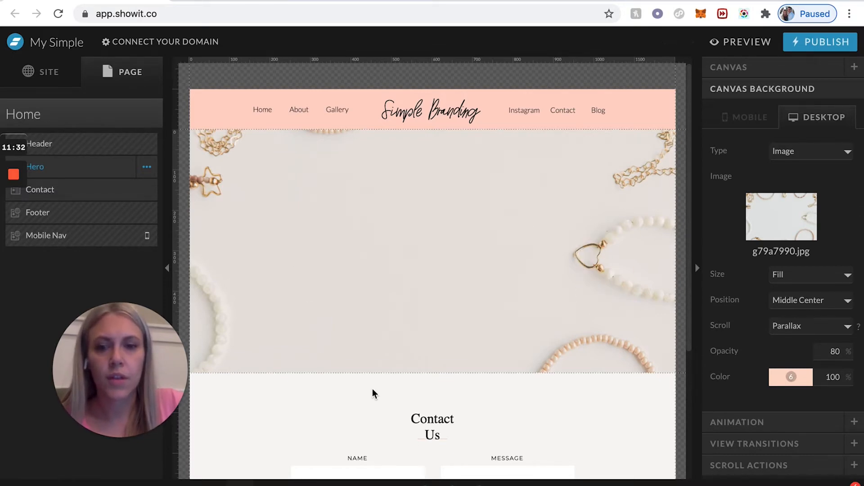
Try making the Hero canvas taller by lowering its bottom edge, and undo the height change.
scroll(243, 264, "down", 3)
left_click_drag(134, 379, 95, 372)
left_click(176, 297)
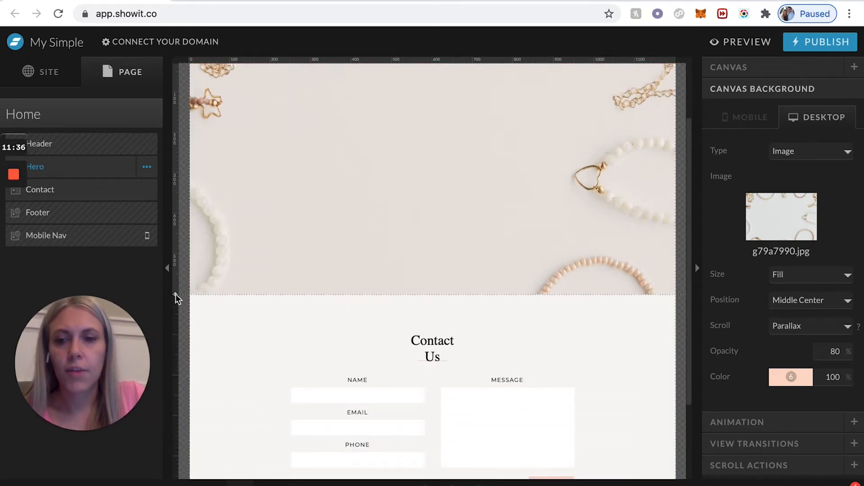
left_click_drag(178, 325, 178, 321)
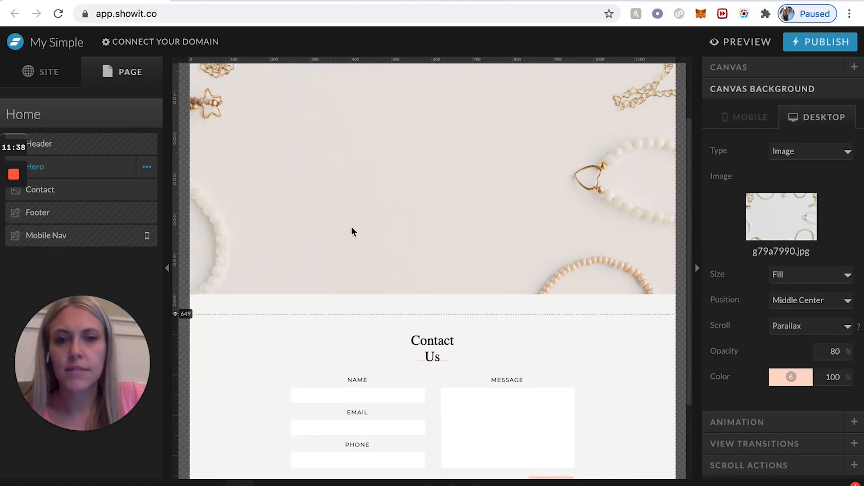
left_click_drag(350, 226, 357, 267)
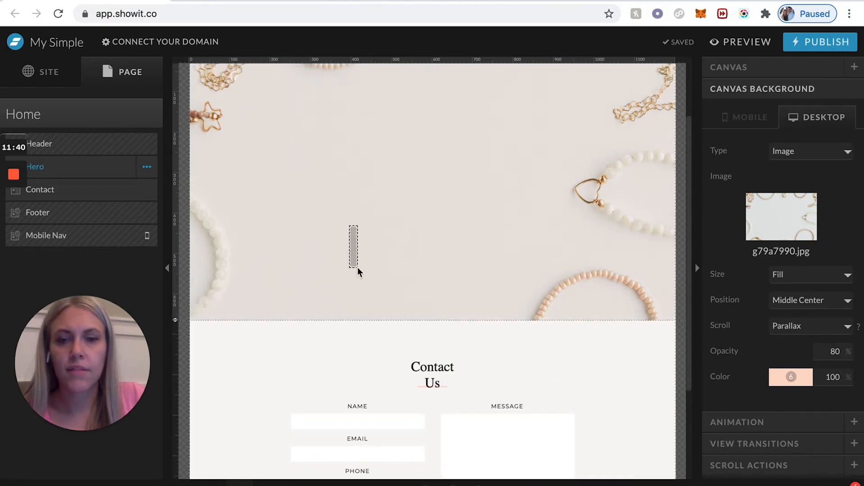
left_click_drag(176, 321, 176, 325)
scroll(250, 282, "up", 2)
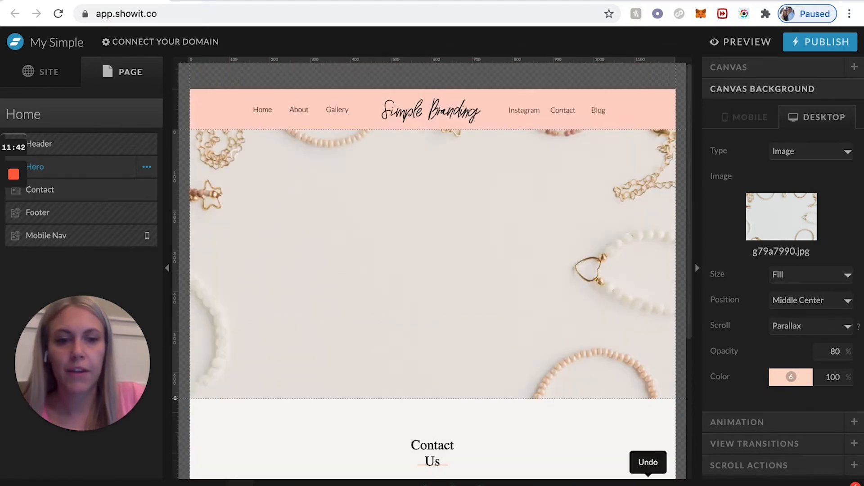
left_click(648, 483)
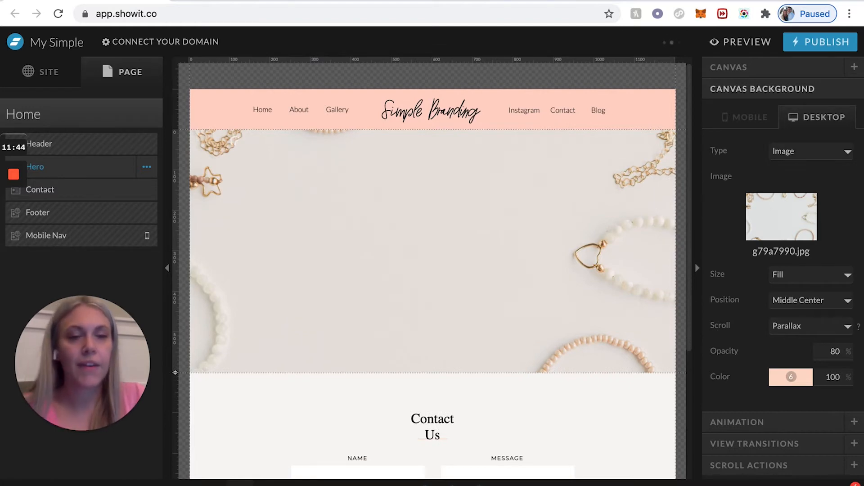
Try the Top Left position for the Hero background image and compare it with Middle Center.
mouse_move(779, 245)
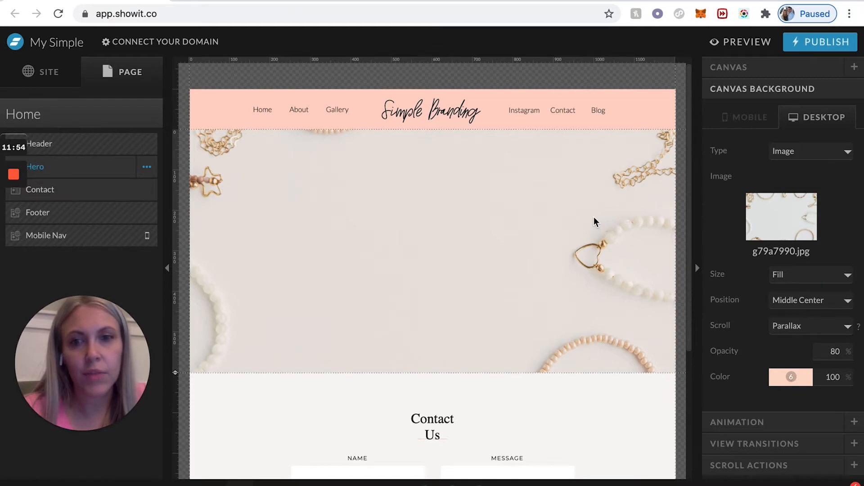
left_click(843, 300)
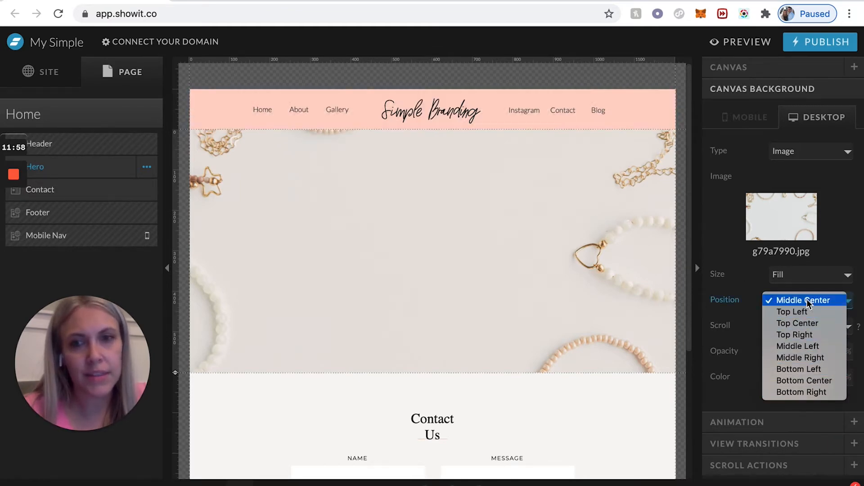
left_click(801, 312)
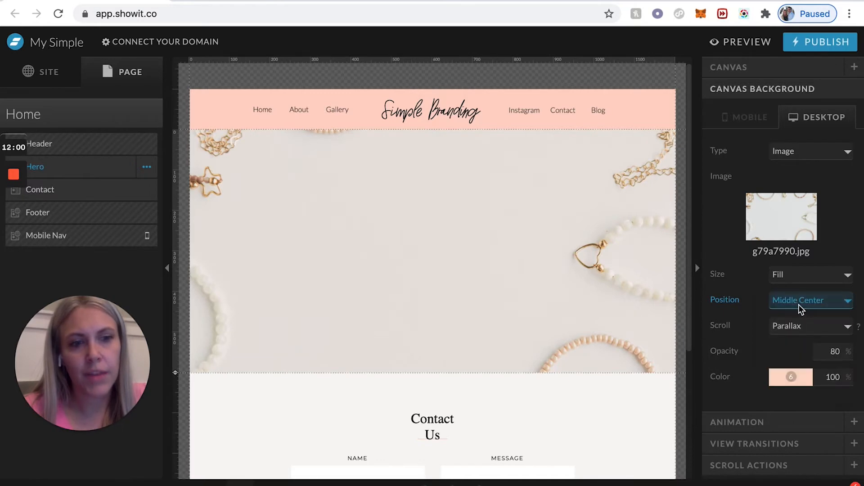
left_click(797, 302)
left_click(797, 290)
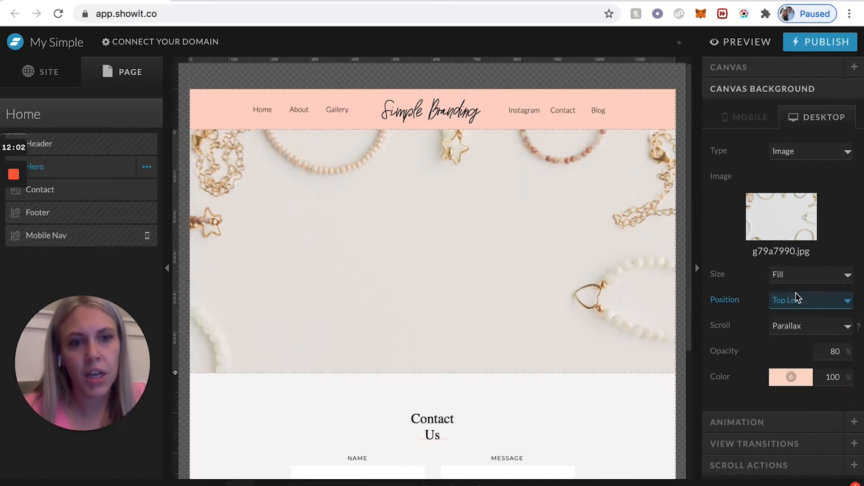
left_click(792, 299)
left_click(792, 310)
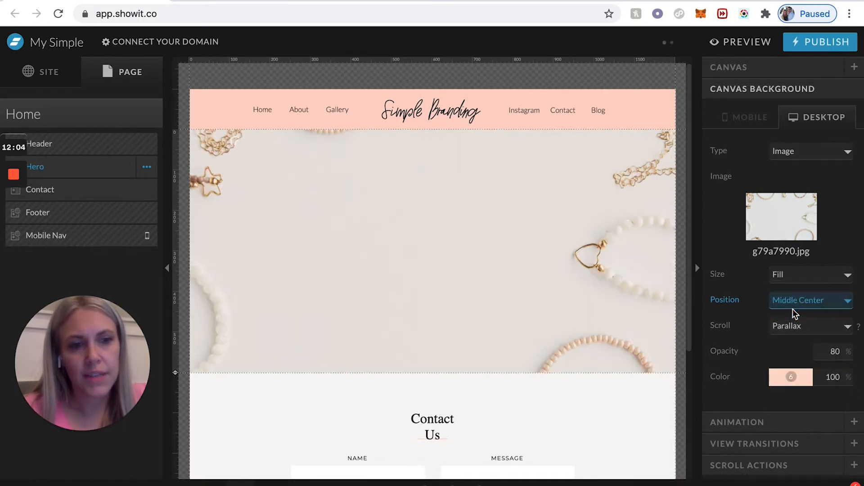
Try the Bottom Center and Top Center positions for the Hero background image.
left_click(793, 302)
left_click(809, 369)
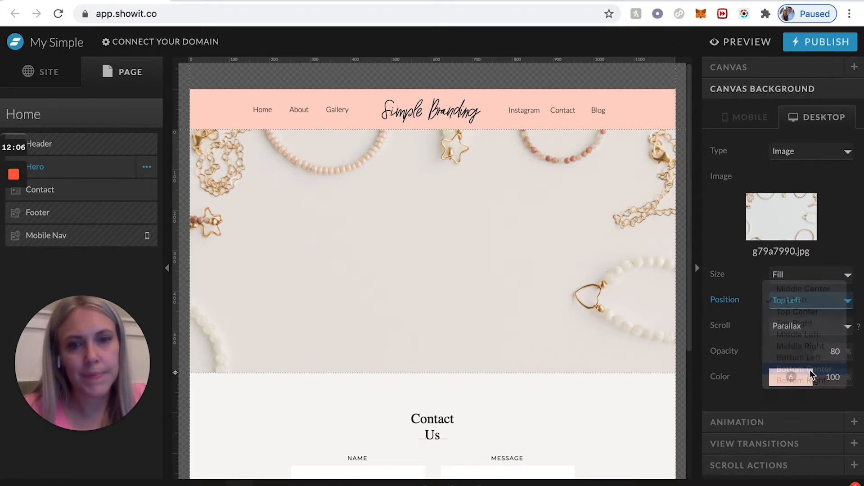
left_click(800, 303)
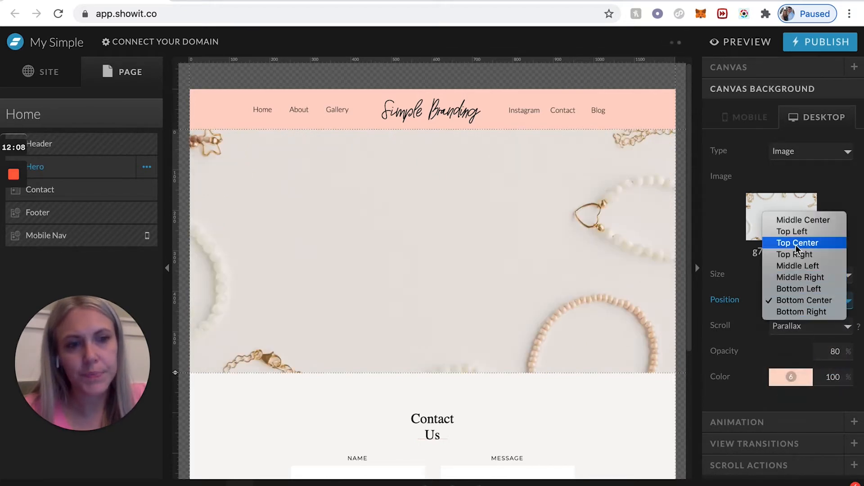
left_click(792, 230)
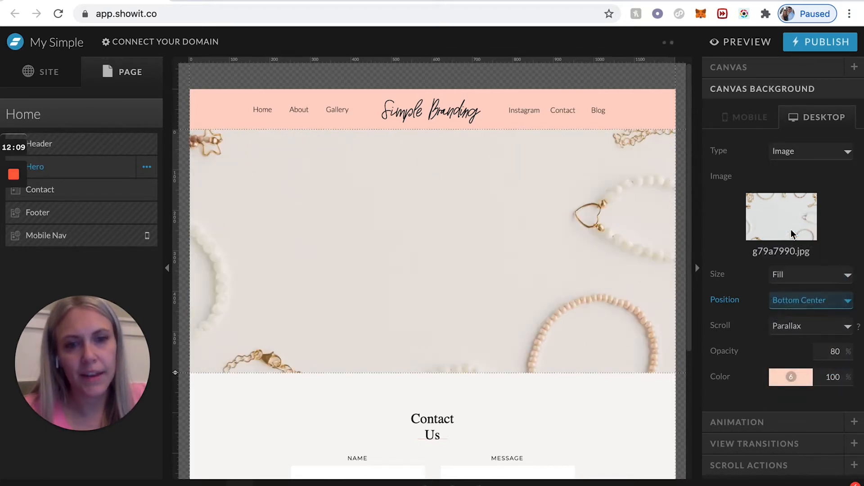
left_click(800, 305)
left_click(811, 312)
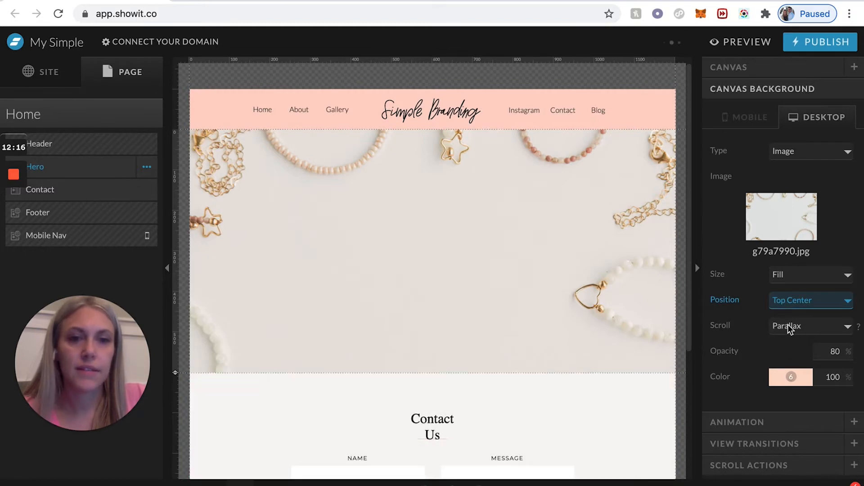
Try the Top Right, Middle Left, Middle Right and Bottom Left positions for the Hero background image.
left_click(843, 302)
left_click(827, 314)
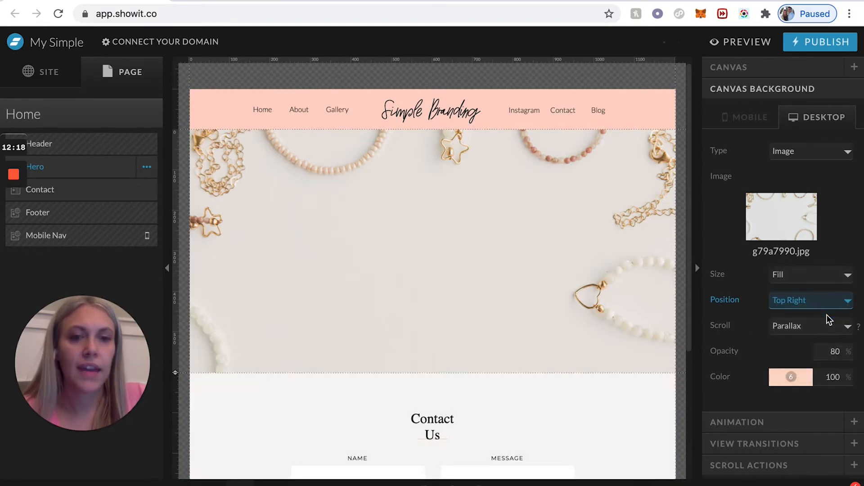
left_click(846, 307)
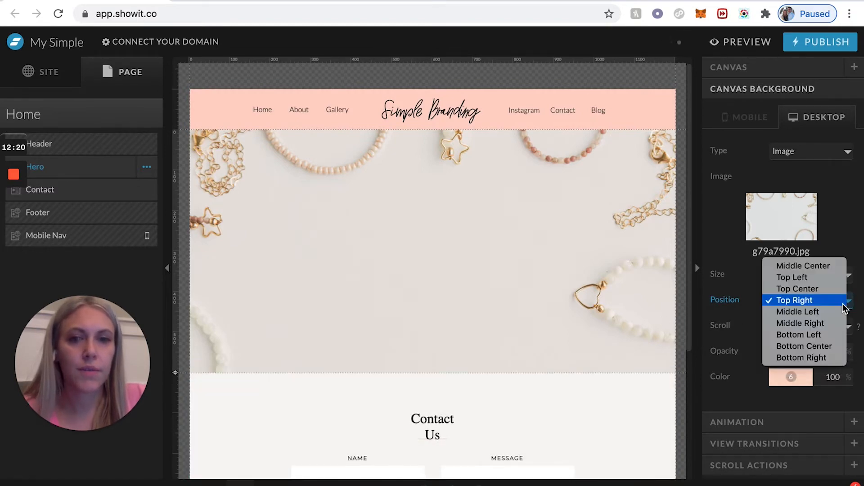
left_click(832, 312)
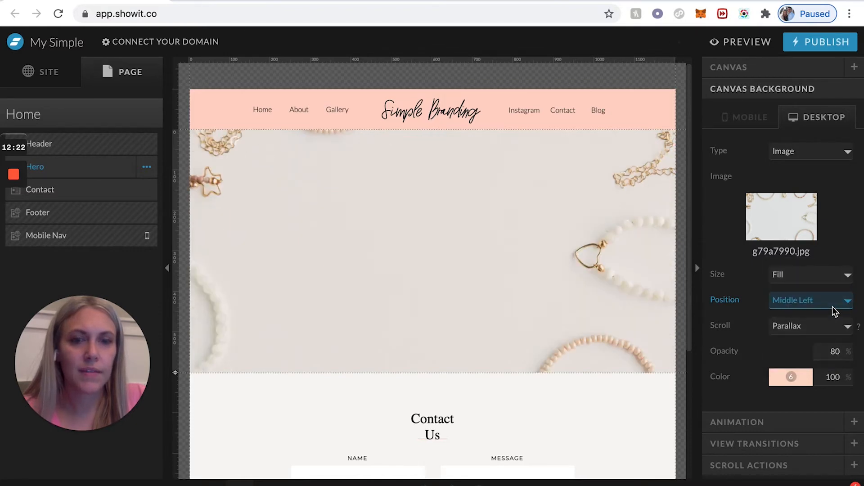
left_click(833, 304)
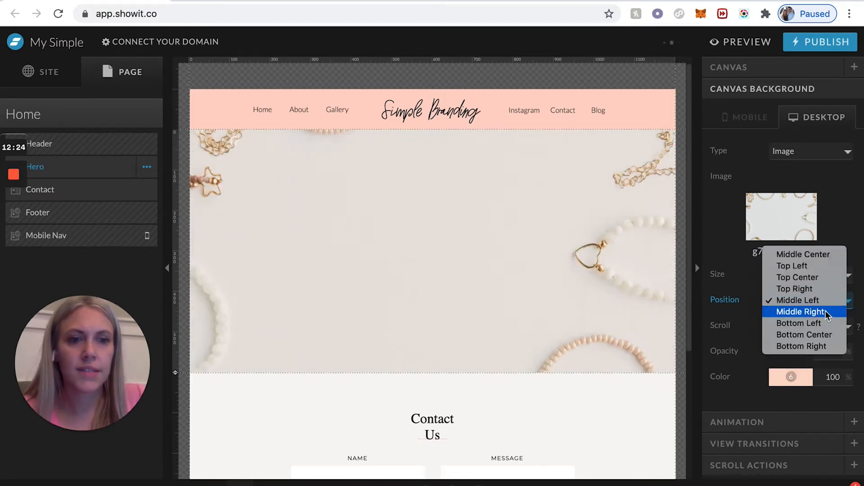
left_click(825, 310)
left_click(842, 305)
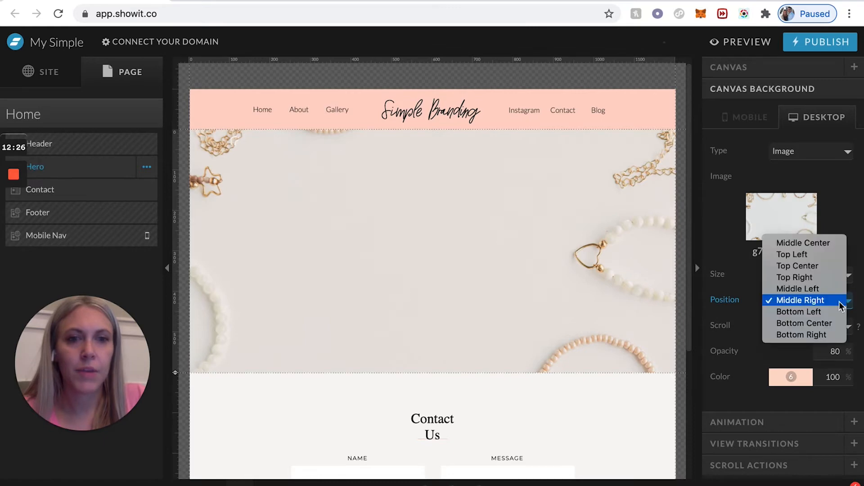
left_click(838, 313)
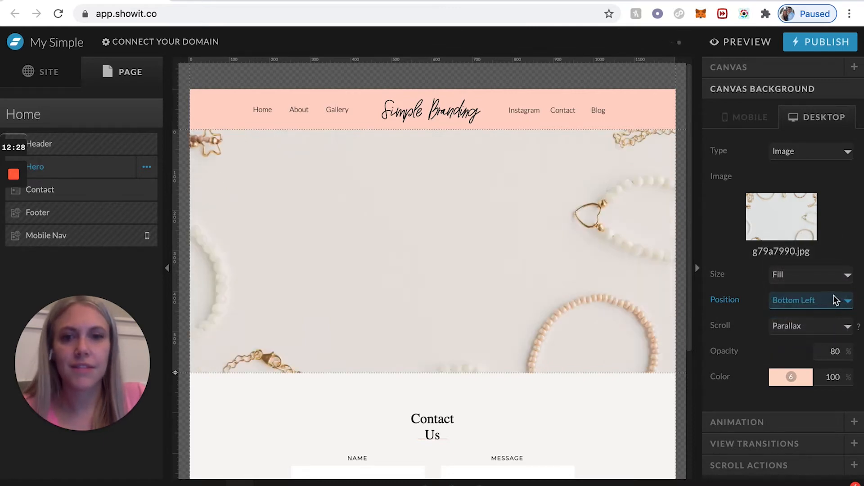
Set the Hero background image's position to Bottom Center and keep its scroll behavior on Parallax.
left_click(833, 295)
left_click(817, 311)
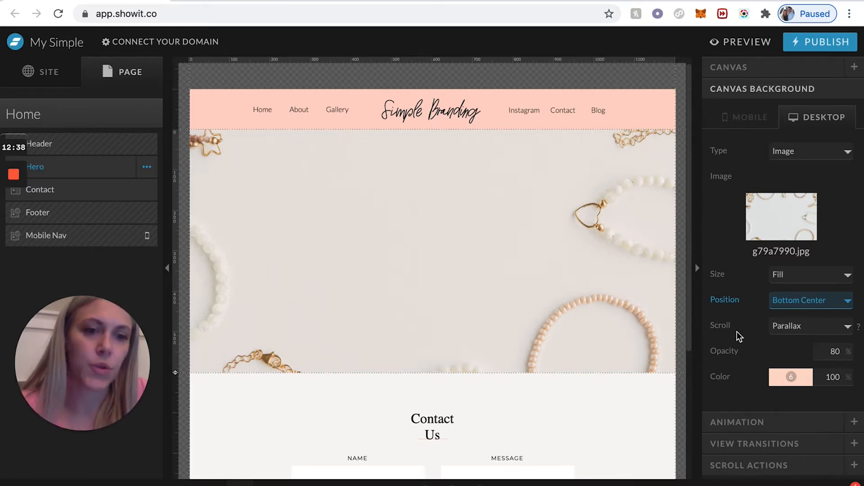
left_click(845, 326)
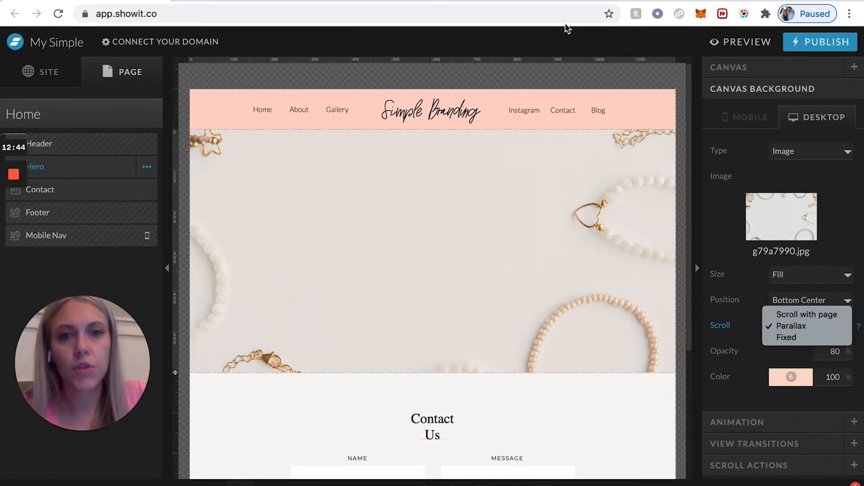
left_click(807, 327)
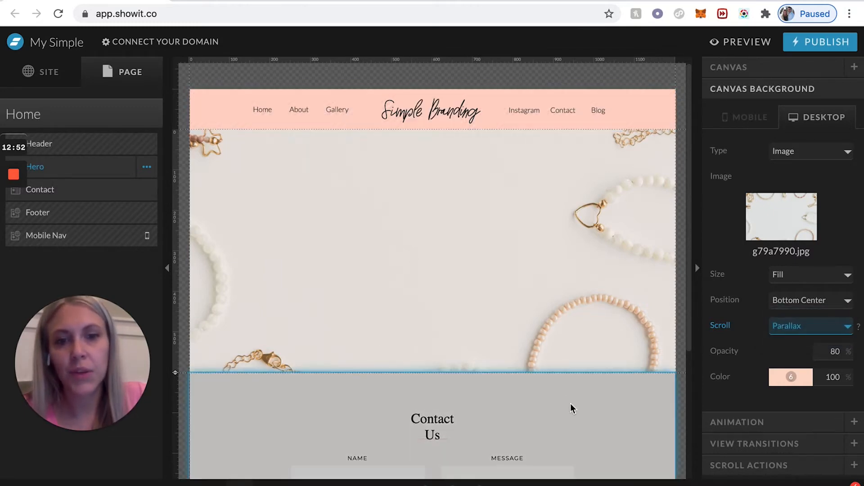
Select the Contact canvas and add a Heading text element to its Contact Form view.
left_click(570, 399)
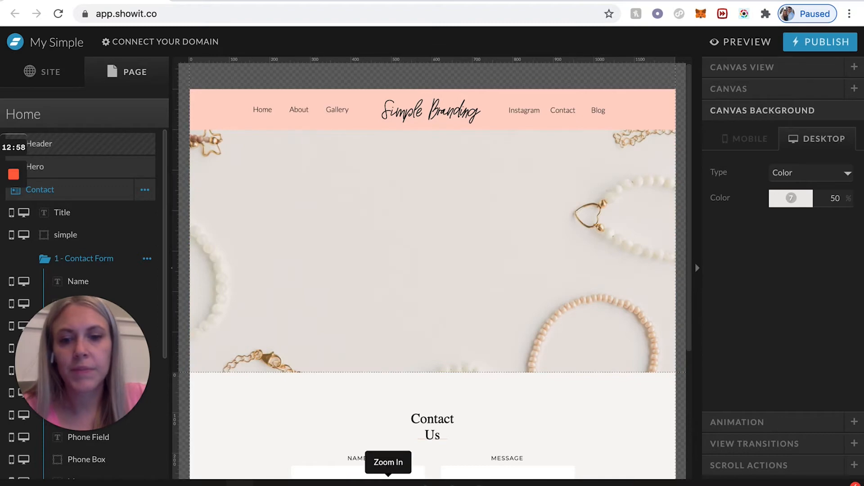
mouse_move(418, 485)
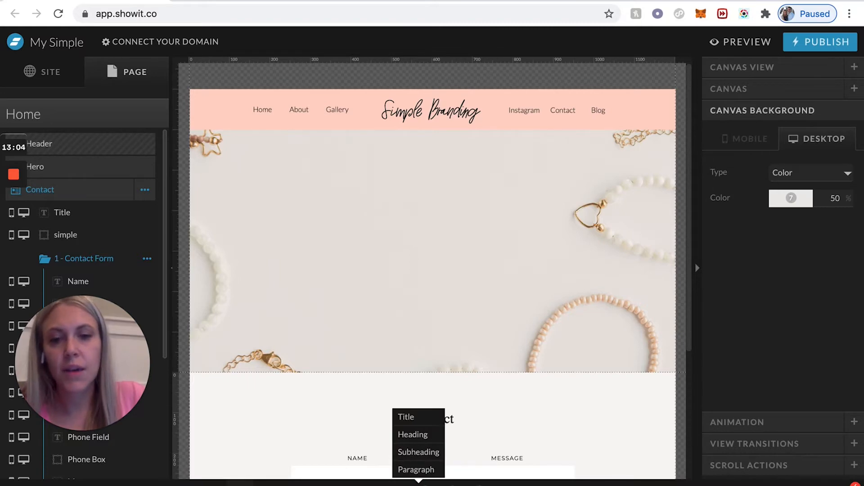
left_click(412, 435)
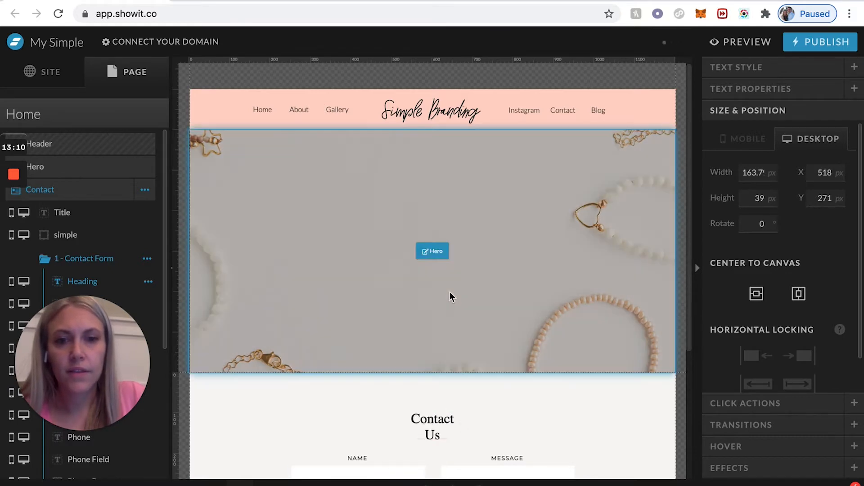
Add a Heading text element to the Hero canvas and view the canvas's options without changing them.
left_click(450, 292)
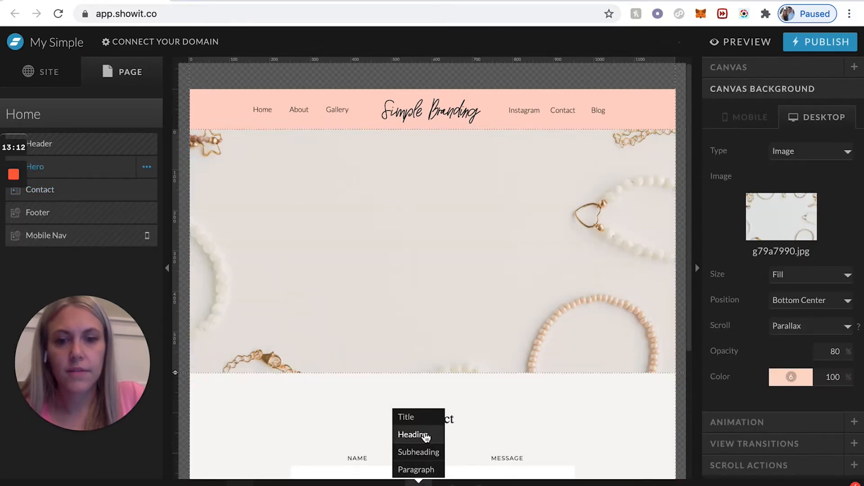
left_click(412, 435)
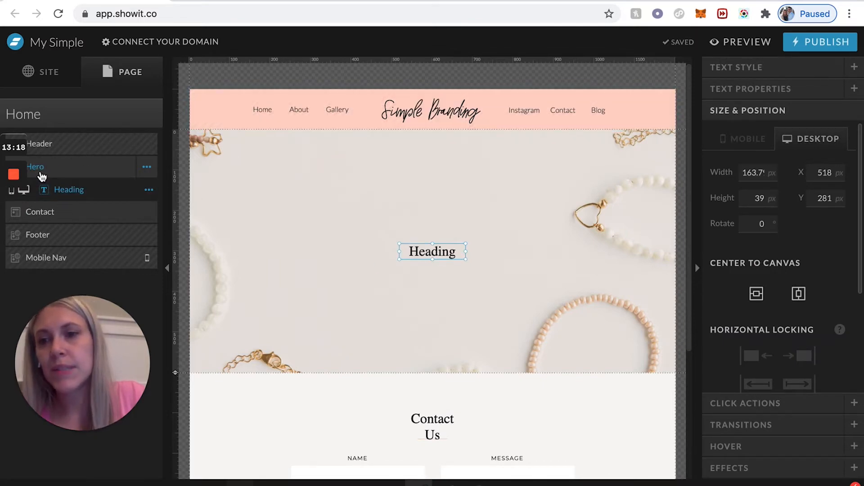
left_click(149, 169)
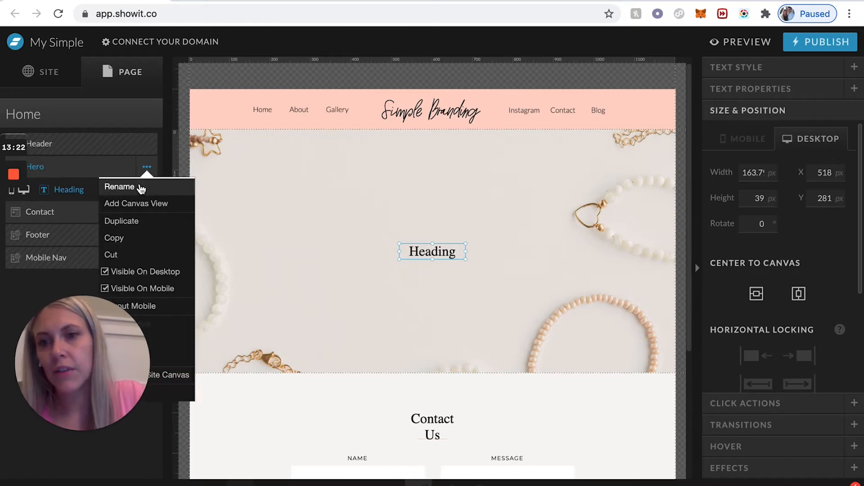
left_click(179, 141)
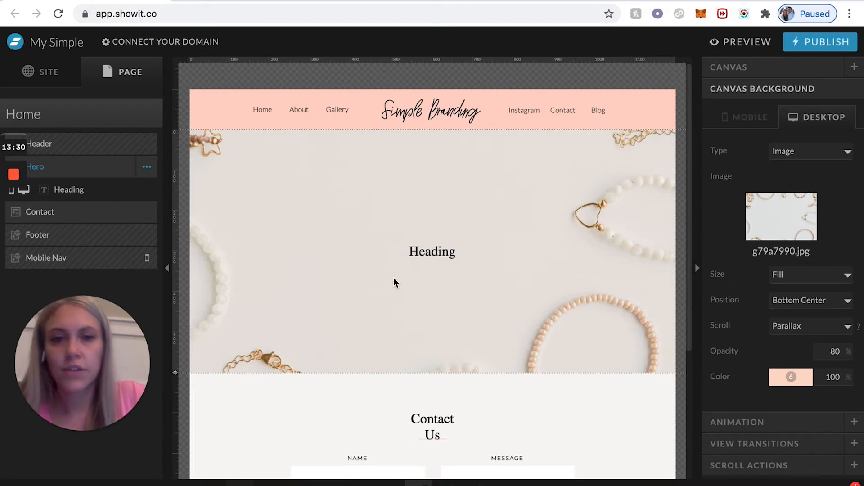
Replace the Hero heading's placeholder text with "PRODUCT & LIFESTYLE".
left_click(435, 254)
double_click(435, 255)
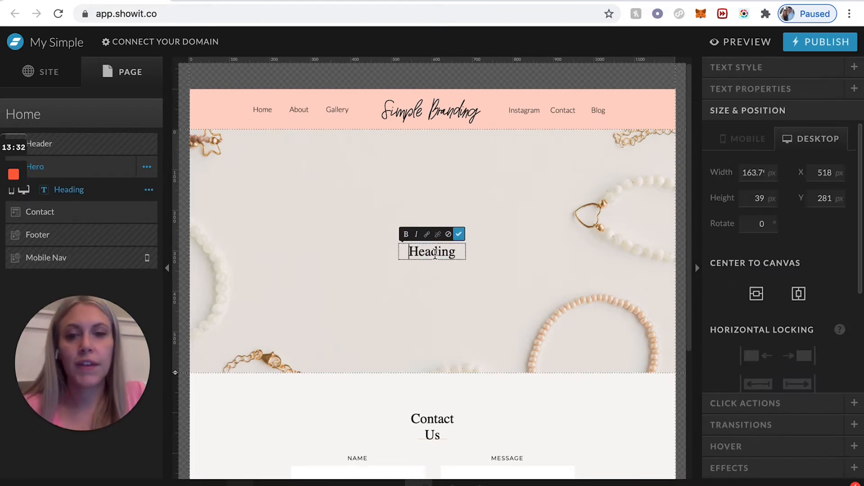
double_click(435, 254)
type("PRODUCT")
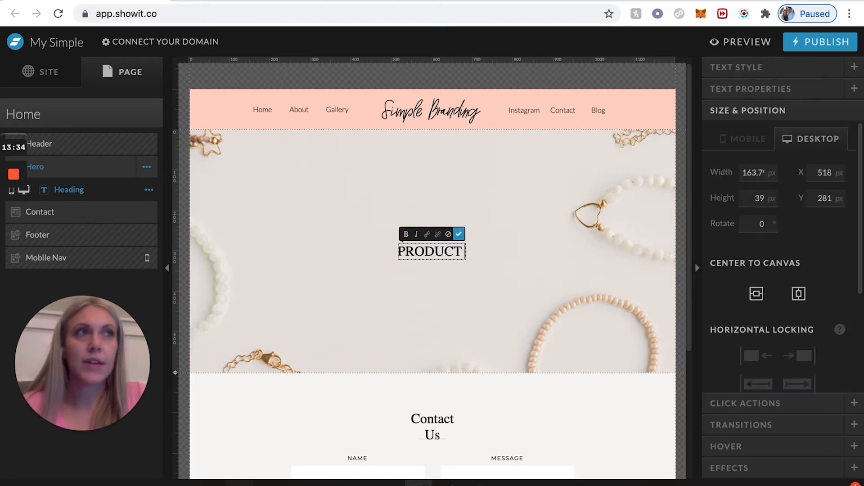
type(" & LIFES")
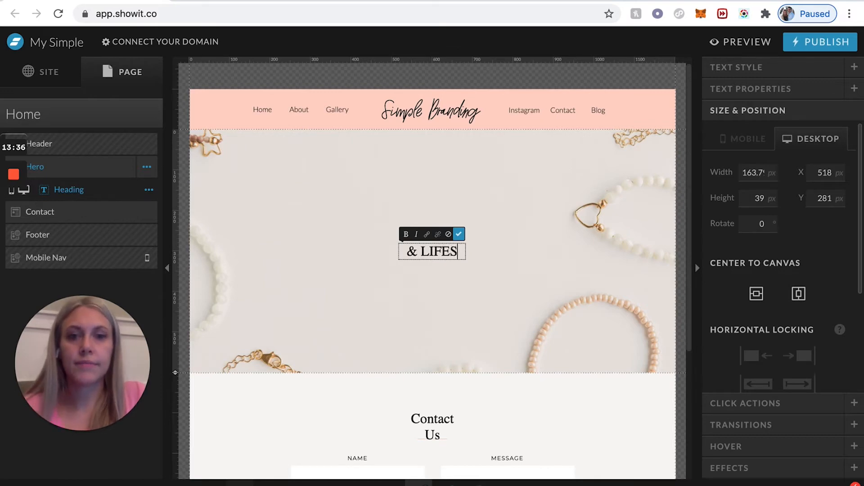
type("TYLE")
left_click(459, 234)
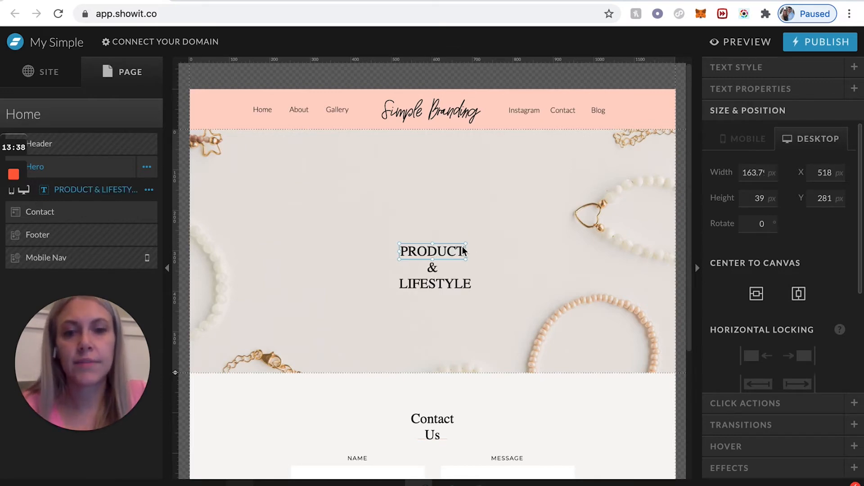
Widen the Hero heading's text box to about 500 px and set its font to Libre Baskerville Normal.
left_click_drag(503, 252, 551, 257)
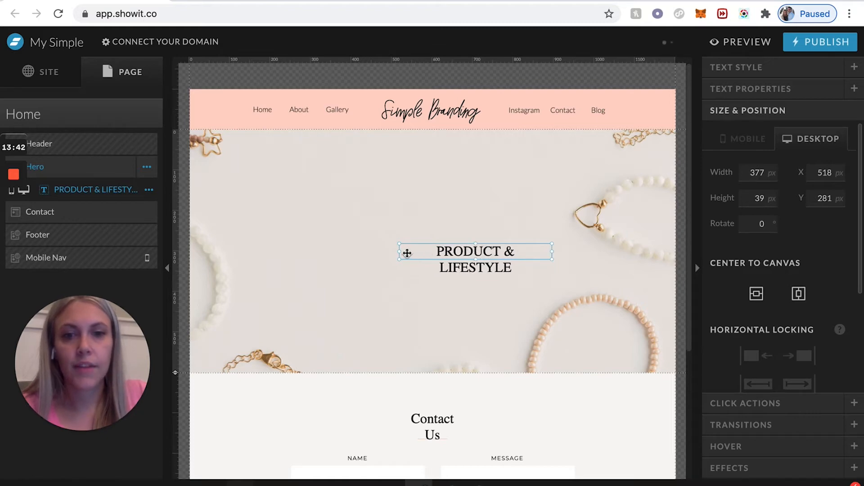
left_click_drag(399, 251, 347, 243)
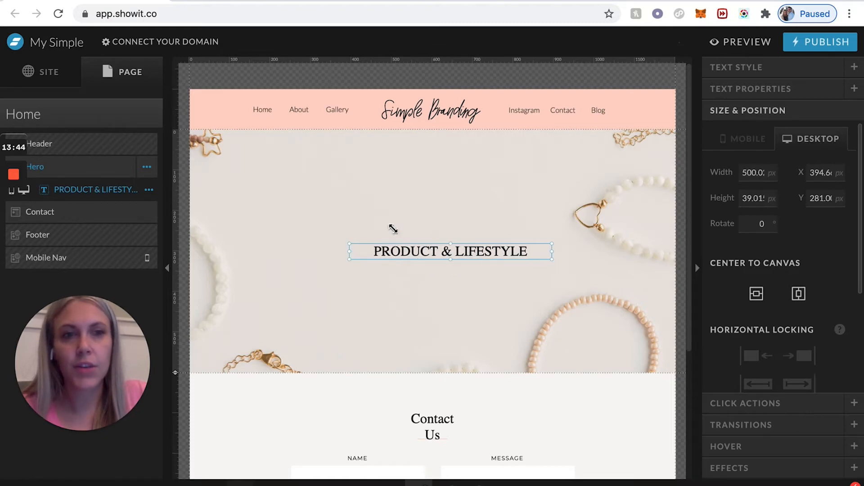
left_click(820, 72)
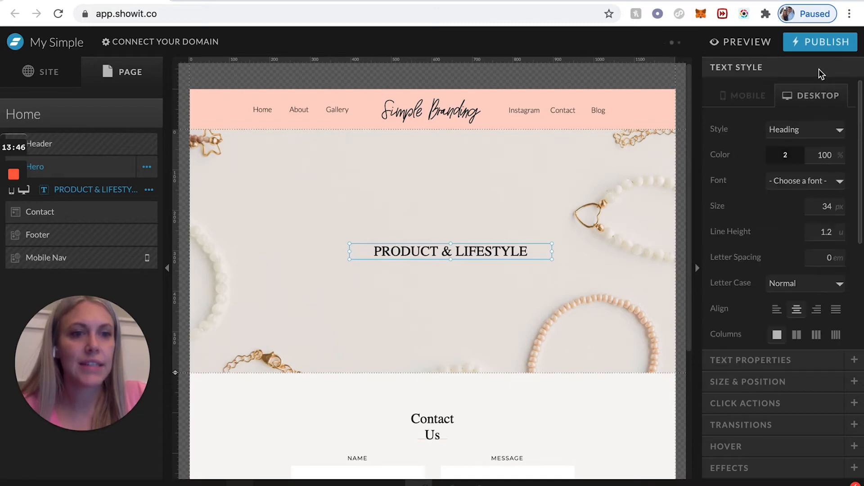
left_click(838, 181)
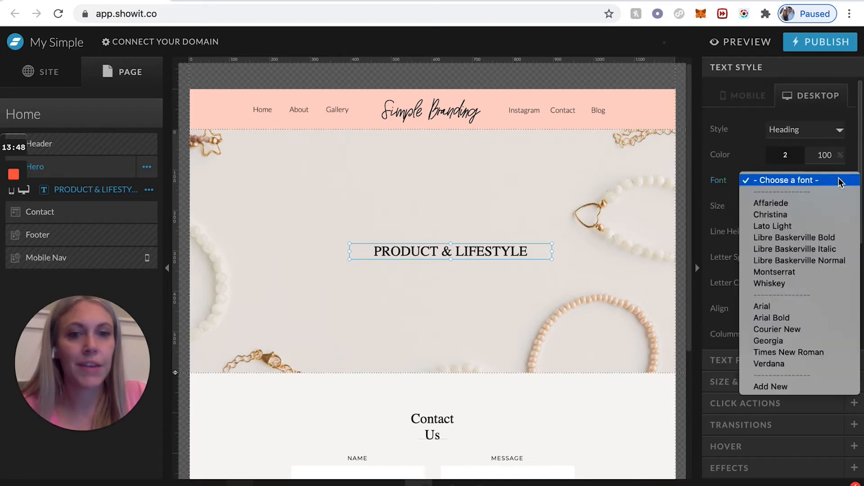
left_click(804, 261)
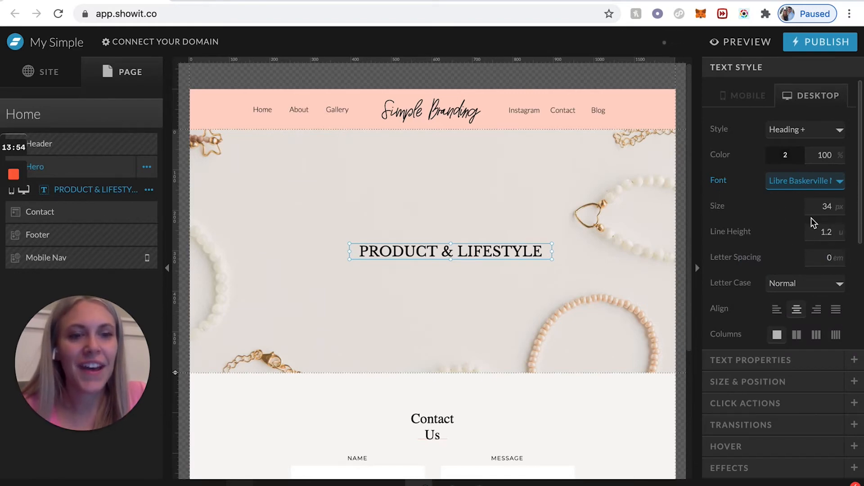
Set the Hero heading's letter spacing to 0.2 em, widen its box to fit one line, and move it slightly higher.
left_click(837, 255)
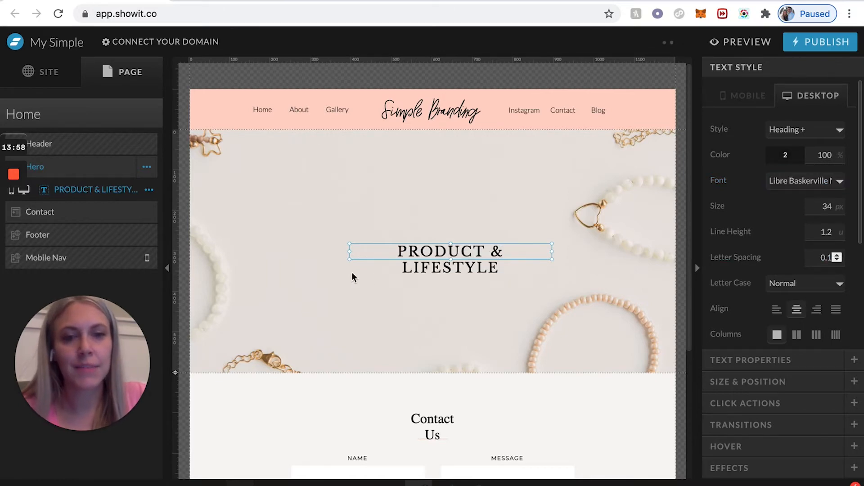
left_click_drag(349, 253, 319, 252)
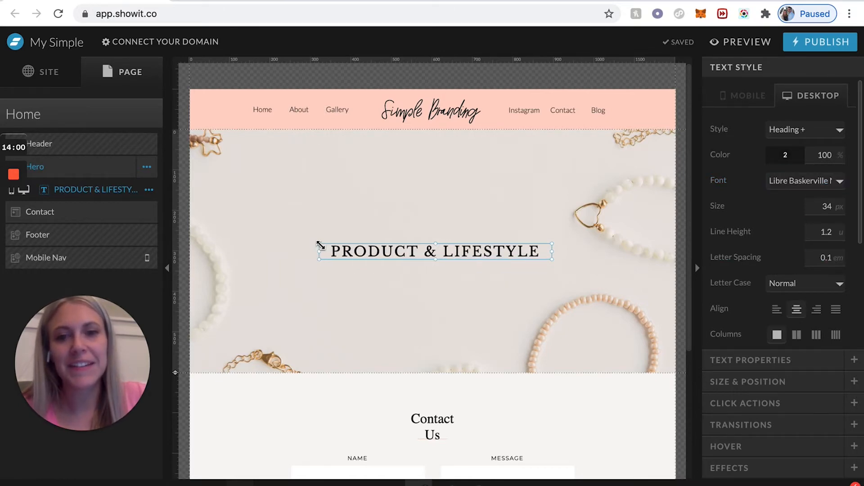
left_click(837, 255)
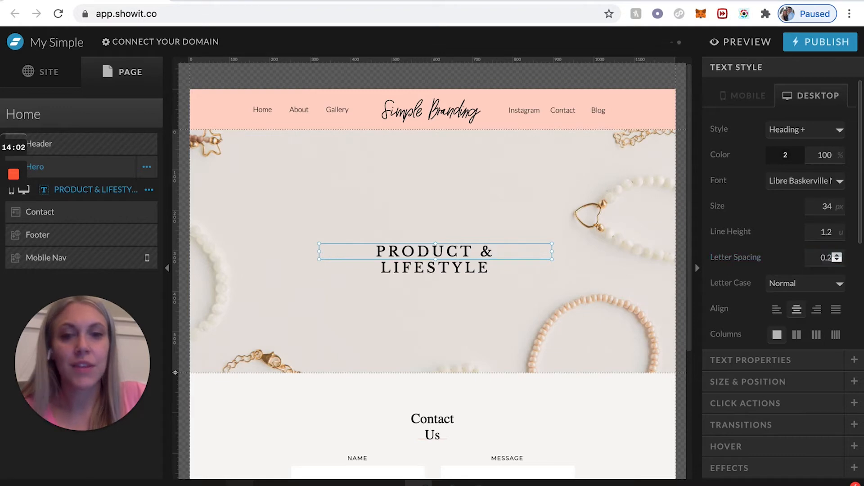
left_click_drag(320, 253, 284, 249)
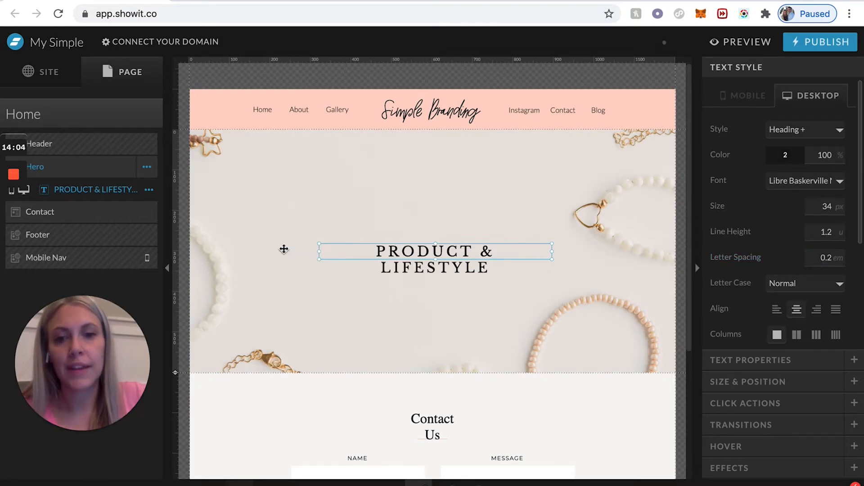
left_click_drag(477, 255, 487, 236)
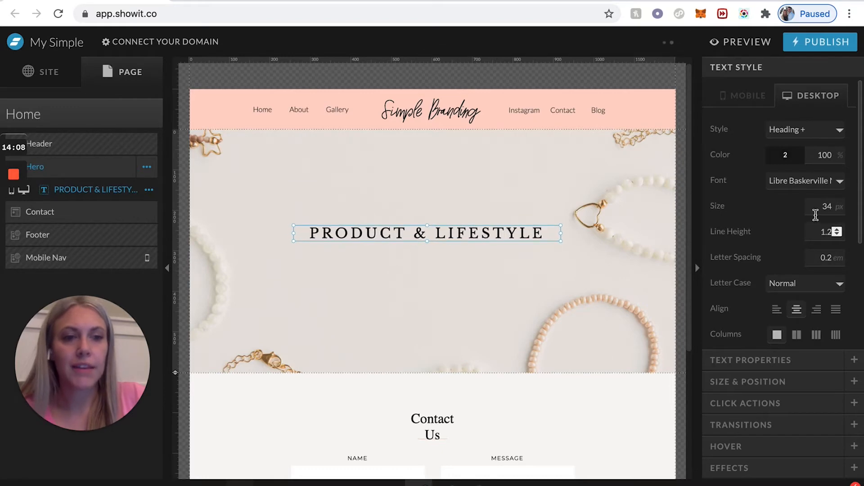
Try a font size of 32 px for the Hero heading and settle on 30 px.
left_click(833, 206)
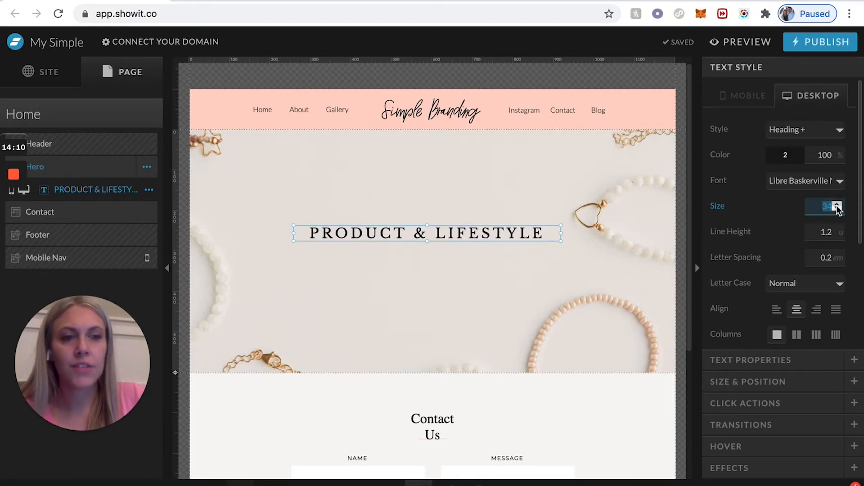
key("BackSpace")
type("32")
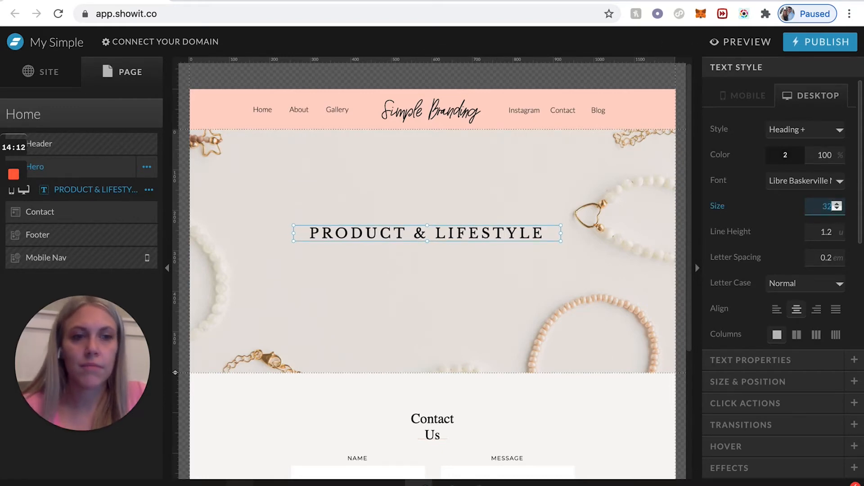
key("Return")
left_click(837, 208)
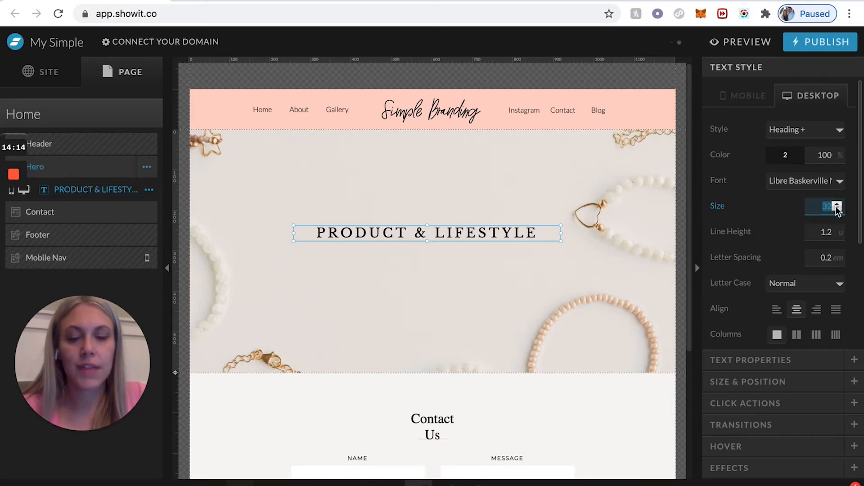
type("30")
key("Return")
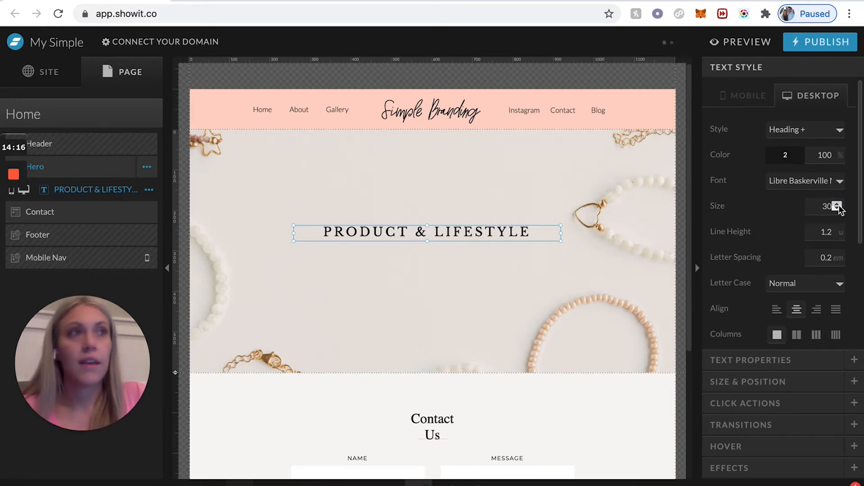
Add a Subheading text element below the Hero heading and change its text to "Photography".
left_click(495, 273)
mouse_move(414, 482)
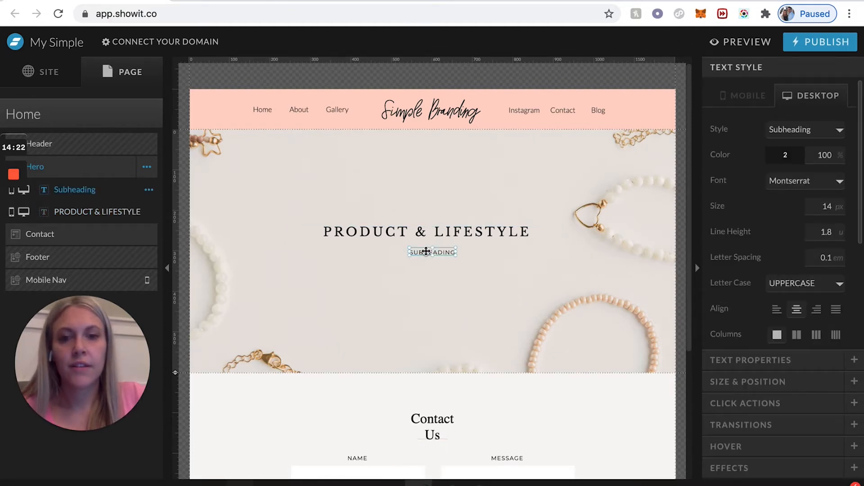
double_click(425, 251)
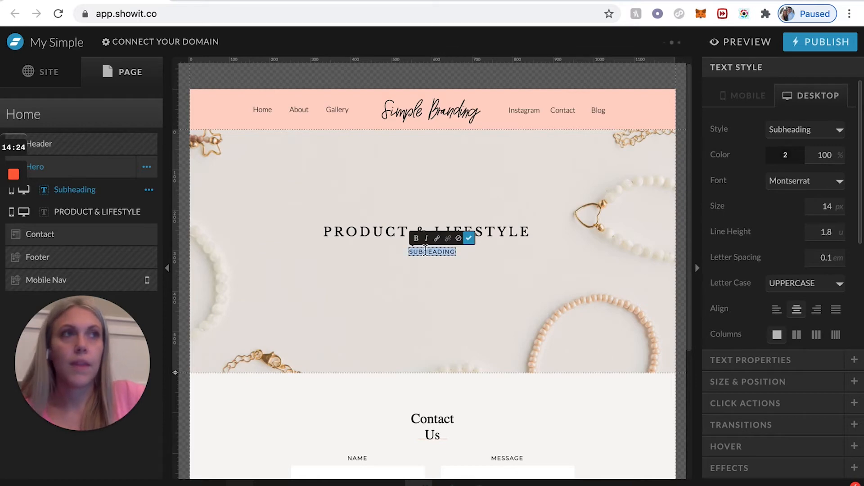
type("P")
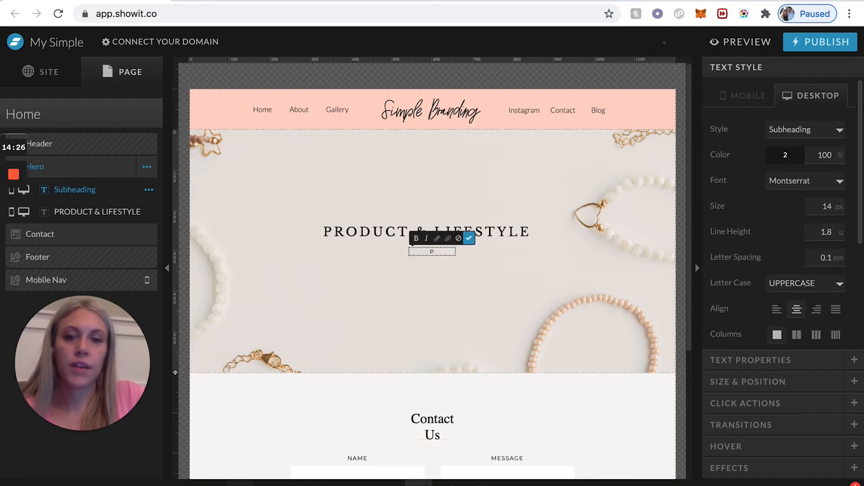
type("HOTOGRAPHY")
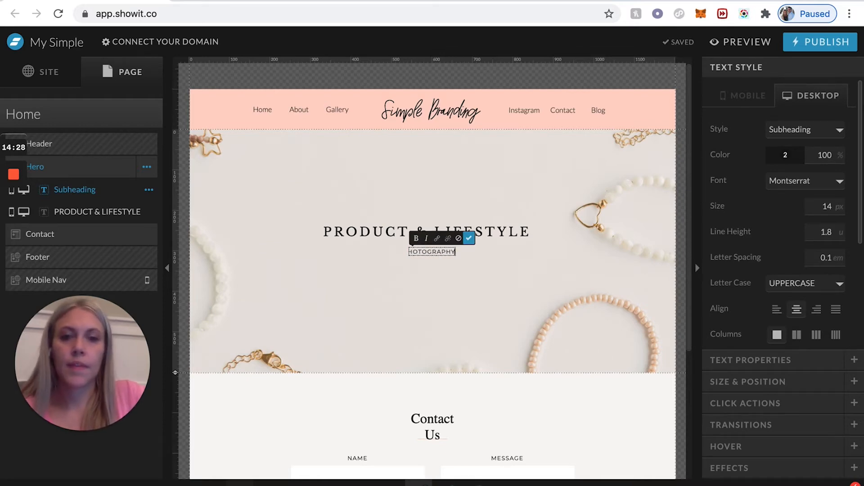
left_click(468, 239)
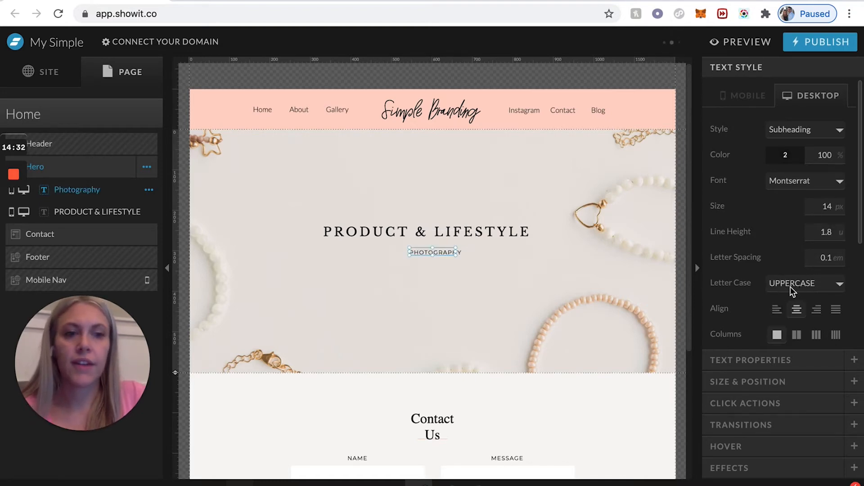
Set the Photography subheading's letter case to Normal.
left_click(834, 284)
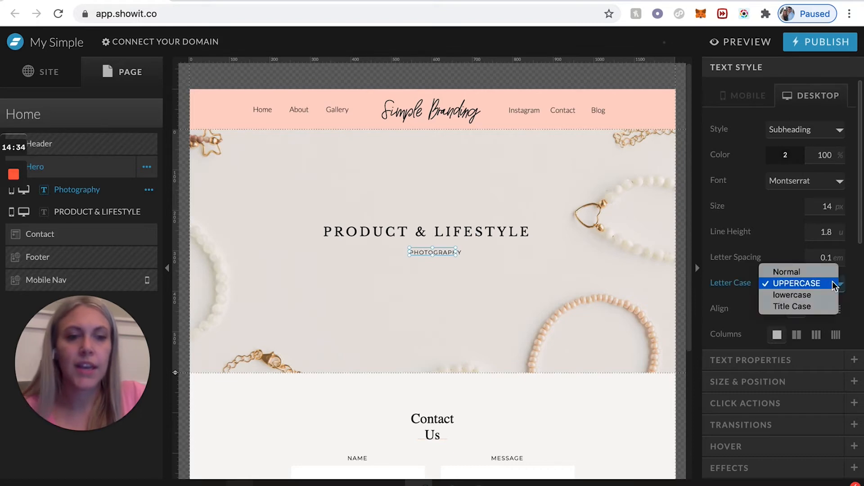
left_click(820, 271)
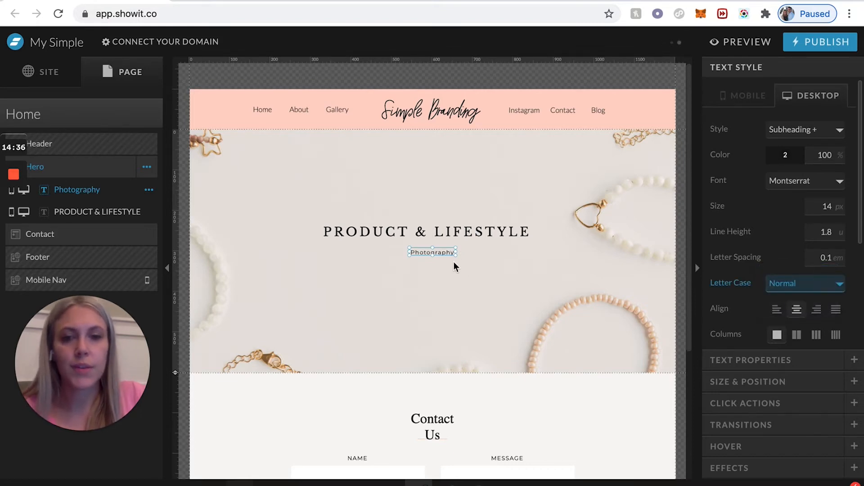
left_click(841, 285)
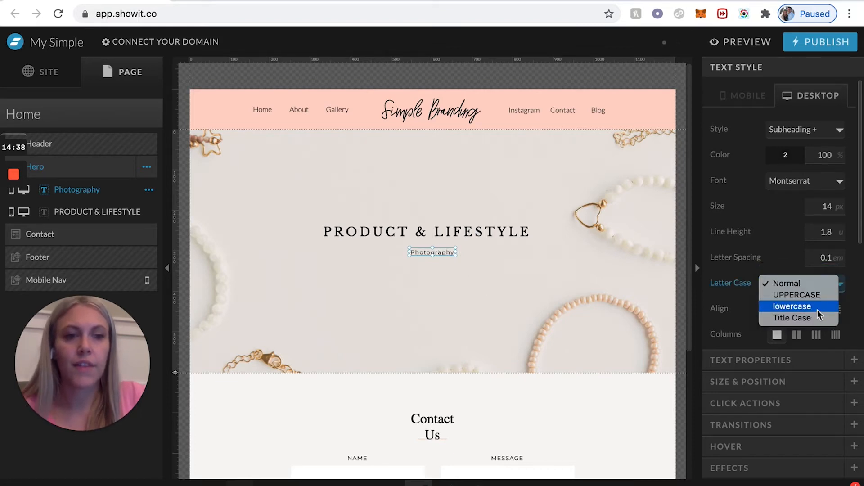
left_click(787, 252)
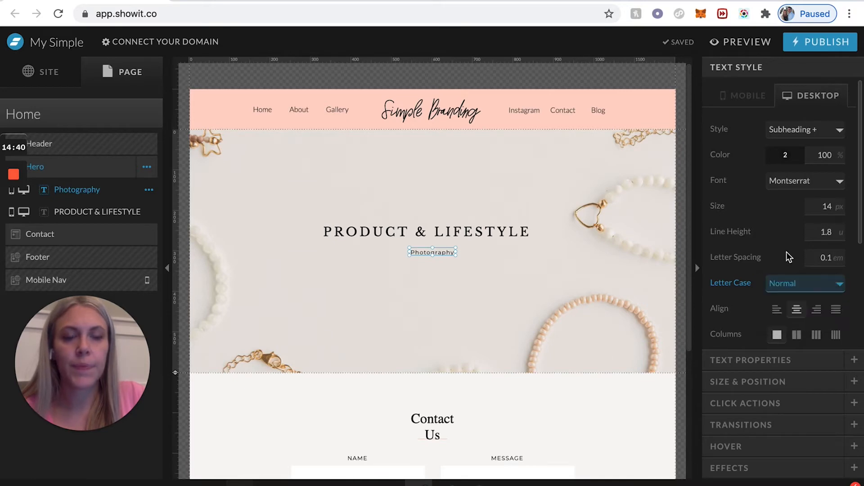
Set the Photography subheading's font to Whiskey and its letter spacing to 0 em.
left_click(841, 186)
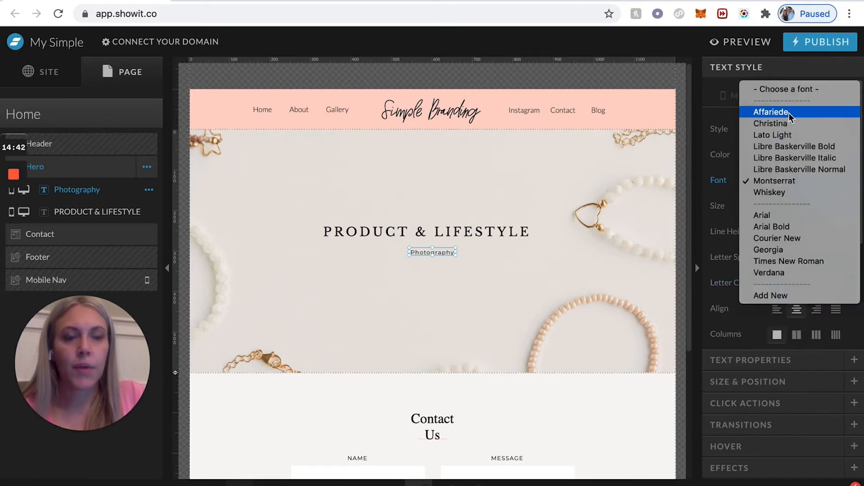
left_click(787, 195)
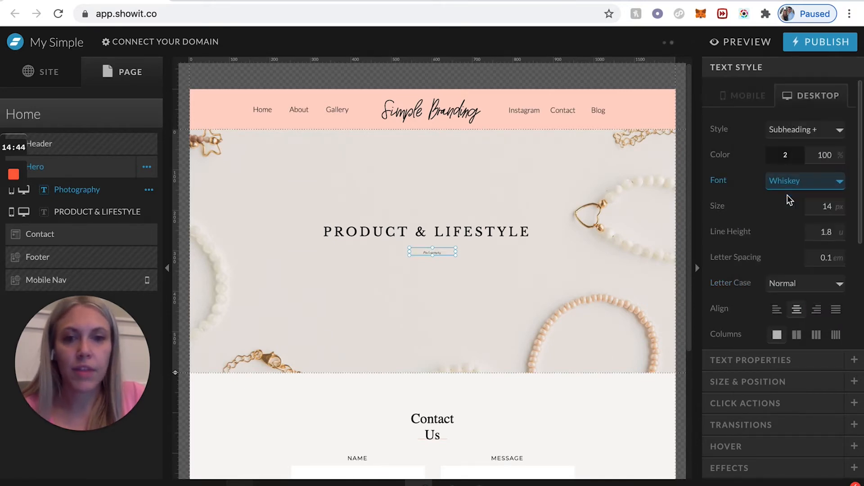
left_click(828, 179)
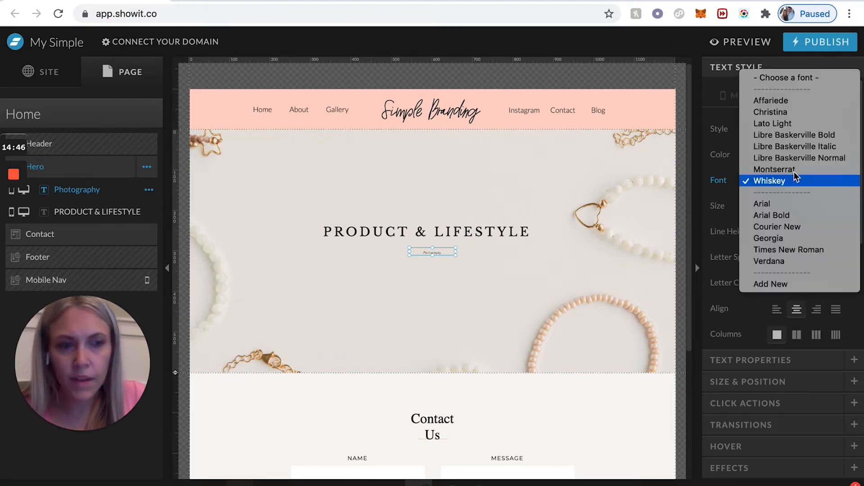
left_click(716, 214)
left_click(837, 261)
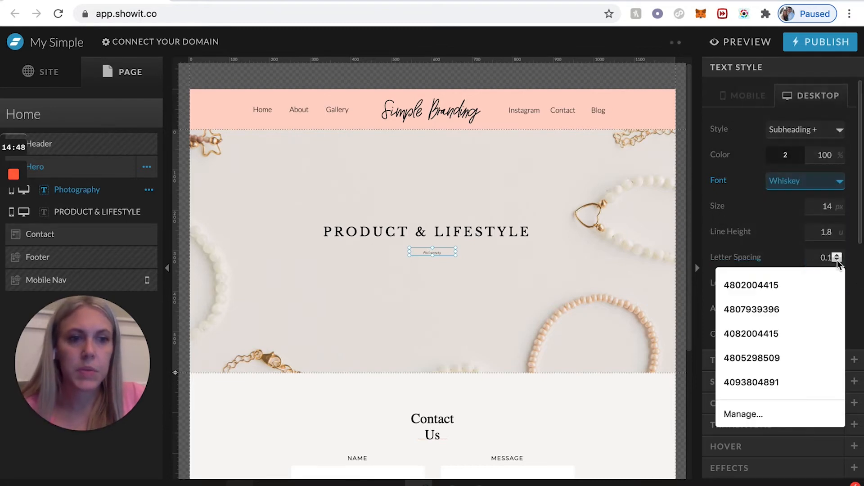
Set the Photography subheading's font size to 40 px and its line height to 1.
left_click(817, 208)
left_click(817, 209)
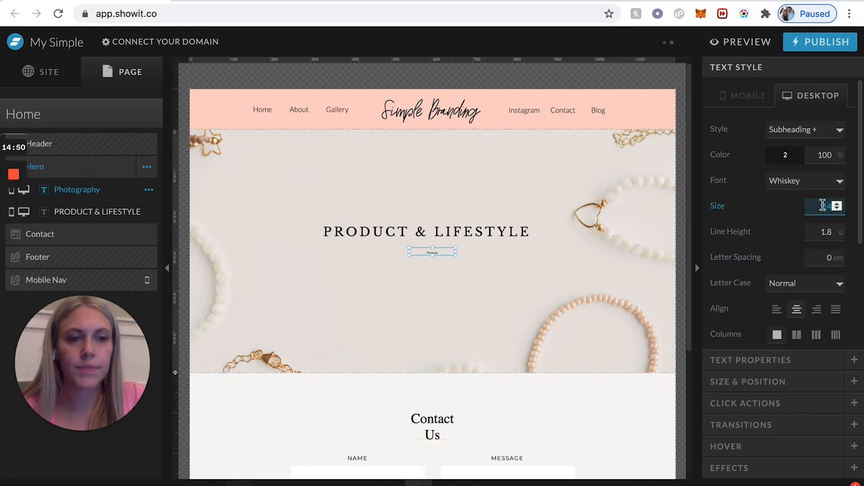
type("40")
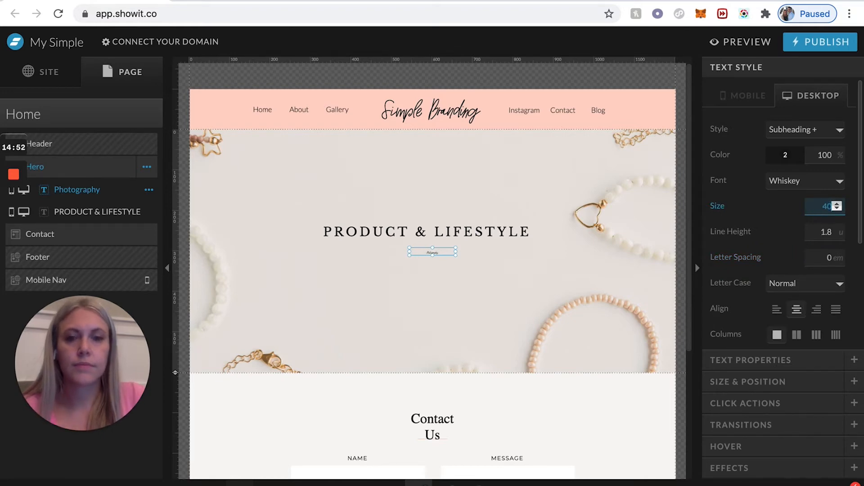
key("Return")
left_click(818, 229)
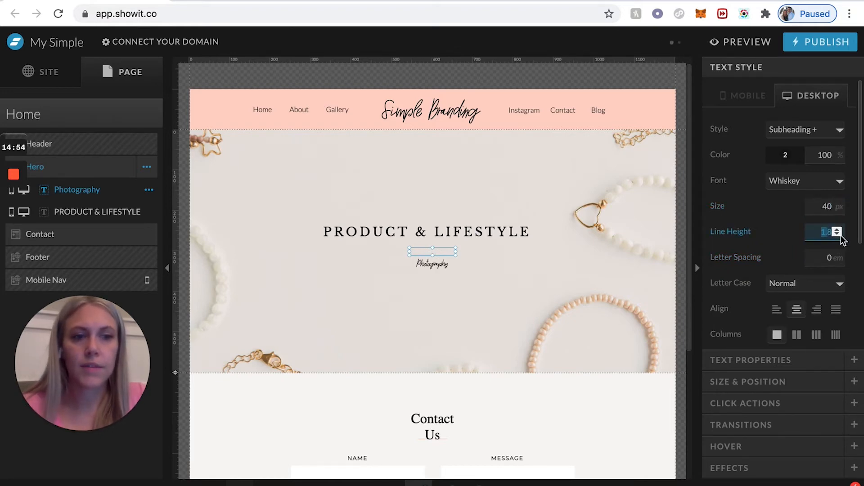
type("1")
key("Return")
Enlarge the Photography subheading's font size, trying 60 and 100 px before settling on 150 px.
left_click(817, 204)
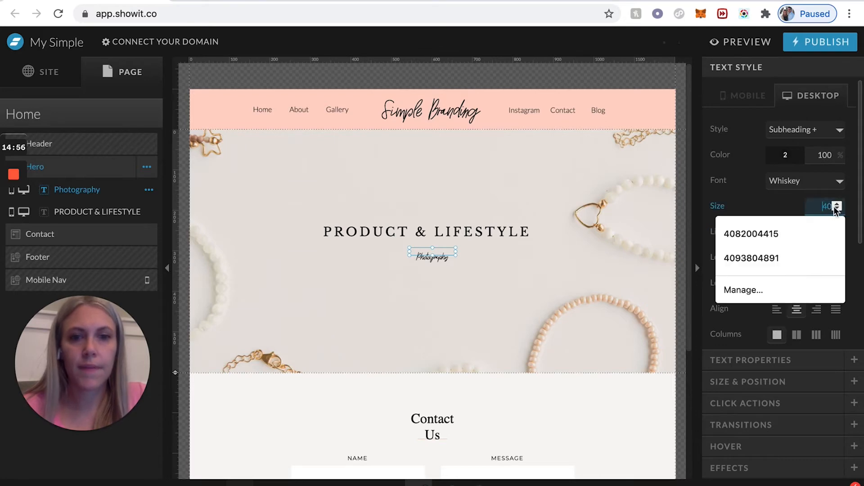
type("60")
key("Return")
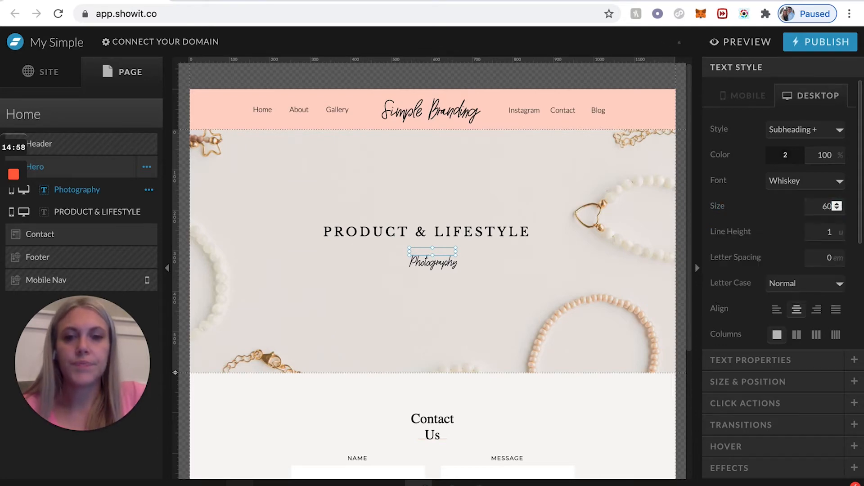
left_click(832, 209)
type("100")
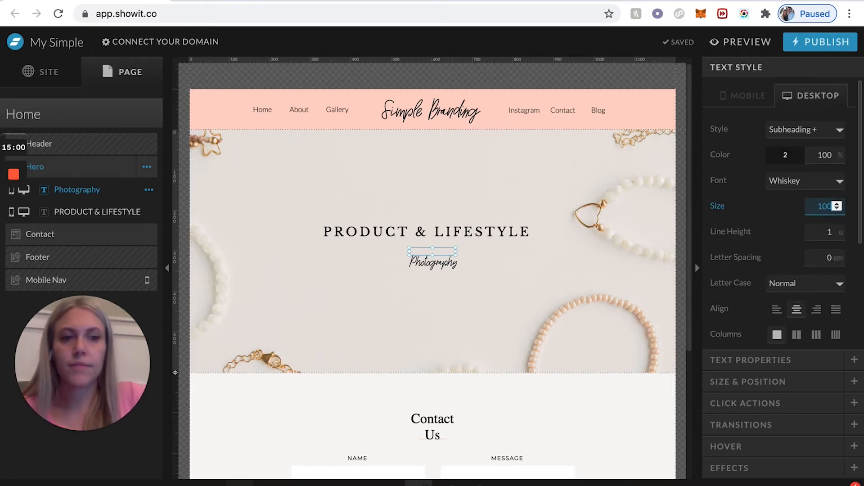
key("Return")
left_click(825, 209)
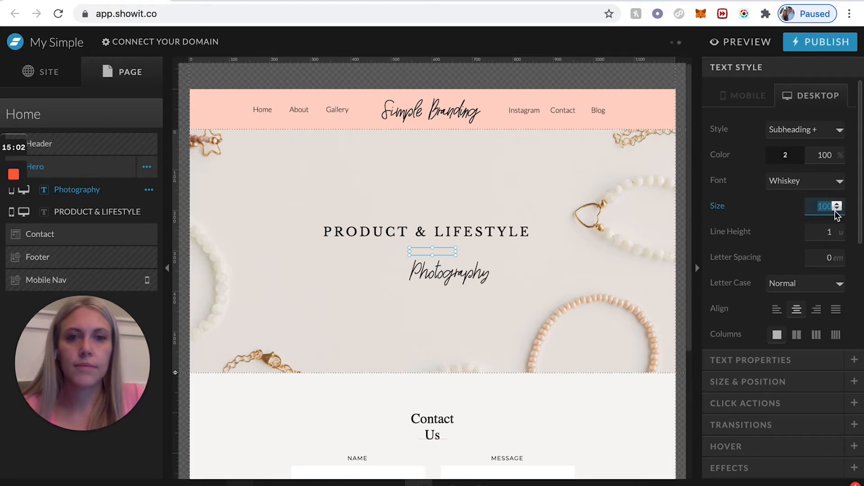
type("150")
key("Return")
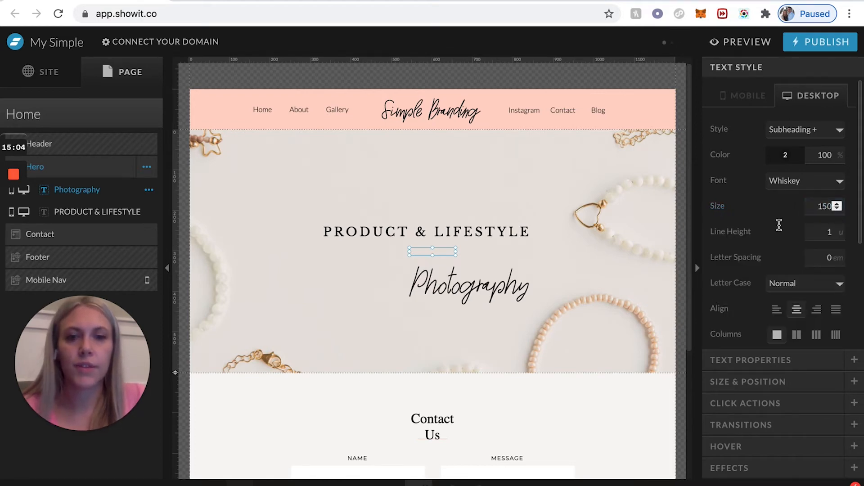
Set the Photography subheading's line height to 0 and enlarge its text box to about 349 by 61 px.
left_click(828, 231)
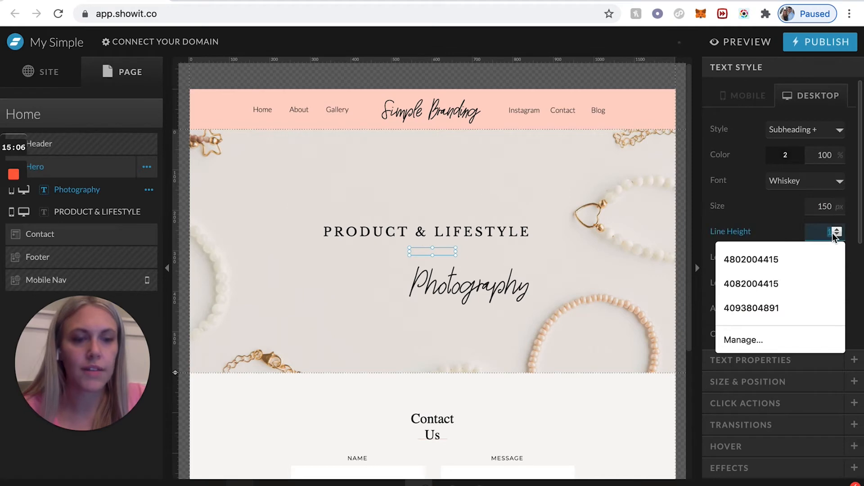
left_click(836, 236)
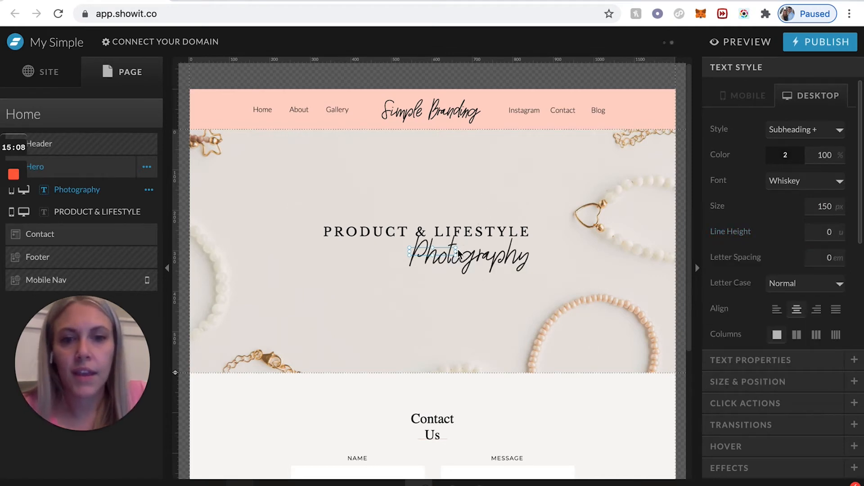
left_click_drag(456, 250, 551, 251)
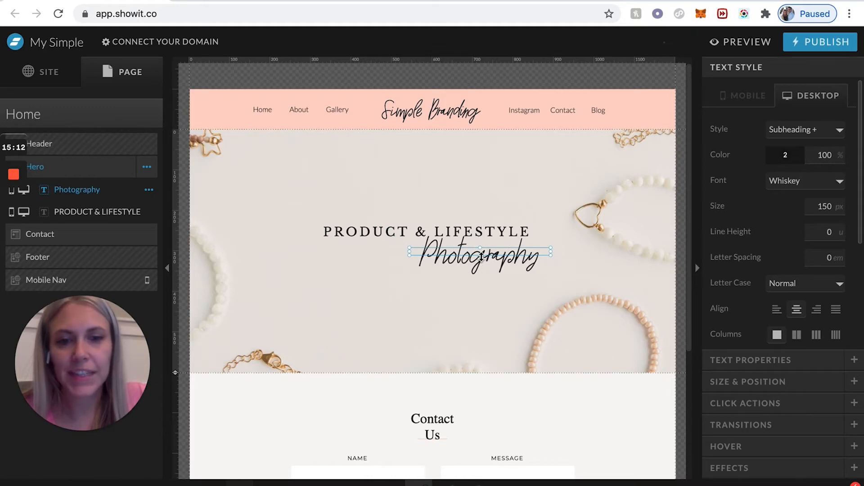
left_click_drag(481, 256, 481, 273)
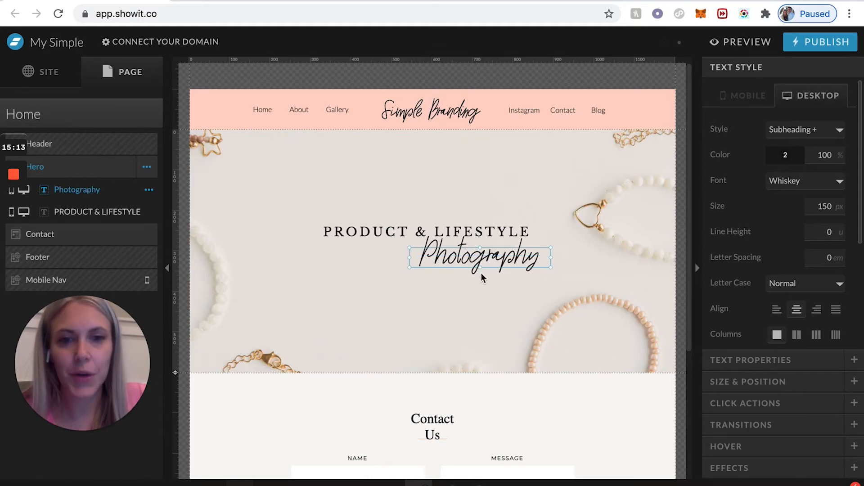
Center the Photography text box horizontally on the canvas and narrow it to about 312 px.
left_click(741, 364)
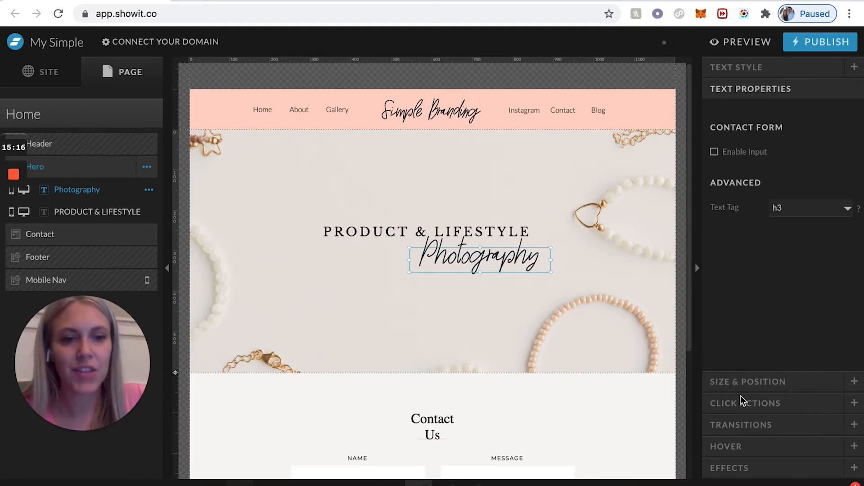
left_click(748, 383)
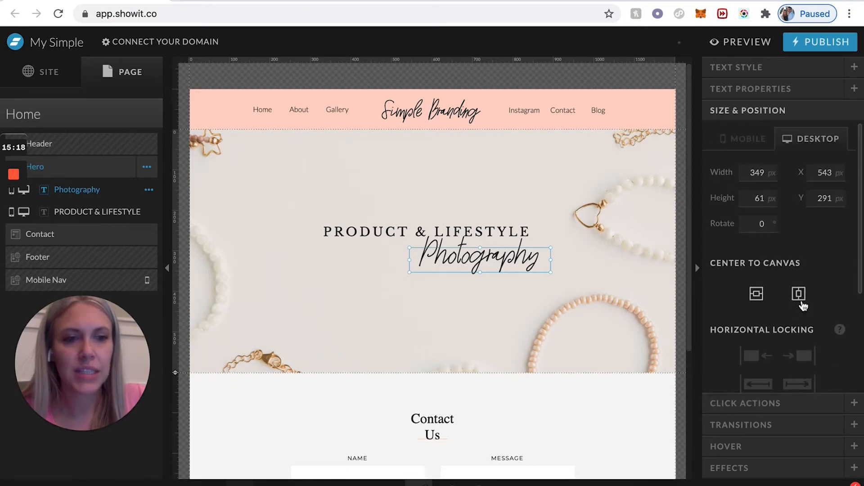
left_click(801, 302)
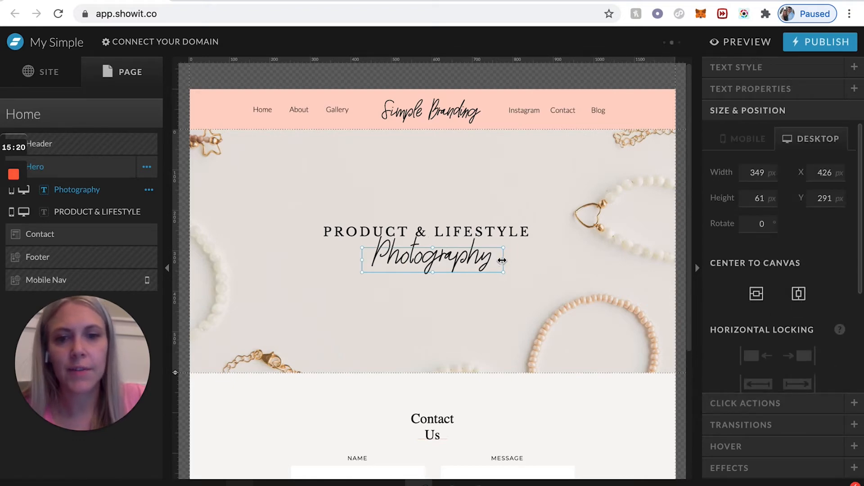
left_click_drag(502, 260, 484, 260)
left_click(757, 293)
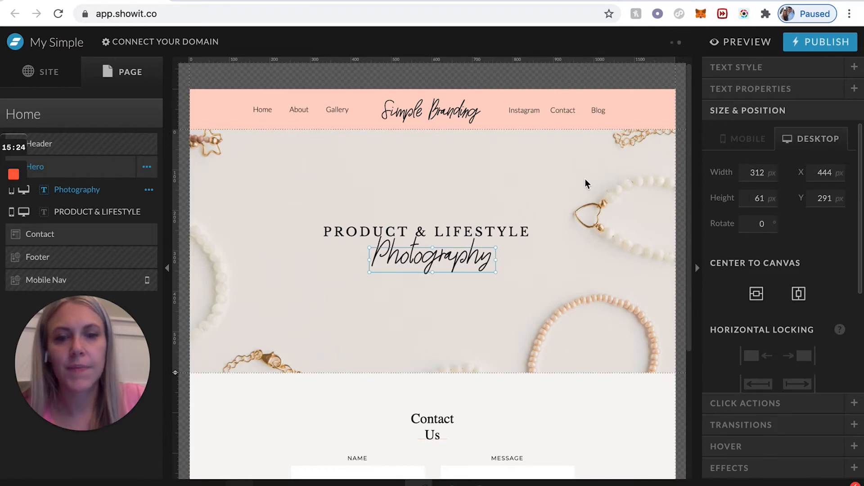
Center the PRODUCT & LIFESTYLE heading horizontally on the canvas.
left_click(485, 227)
left_click(468, 230)
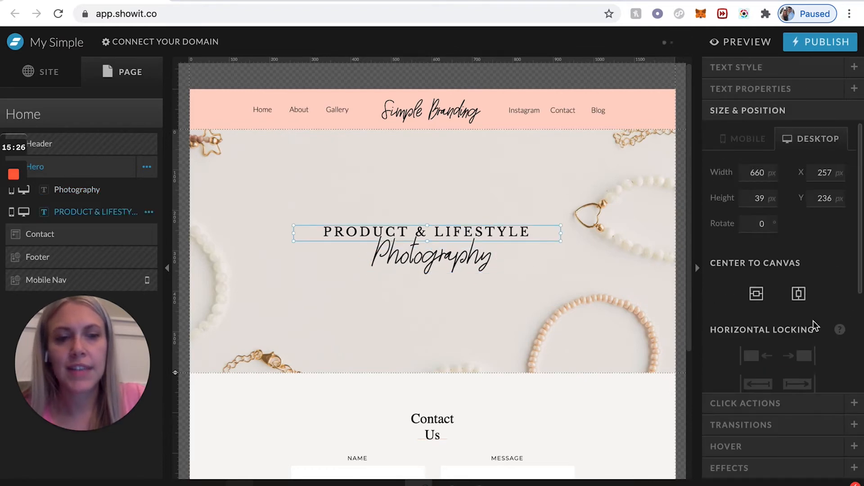
left_click(798, 293)
left_click(558, 298)
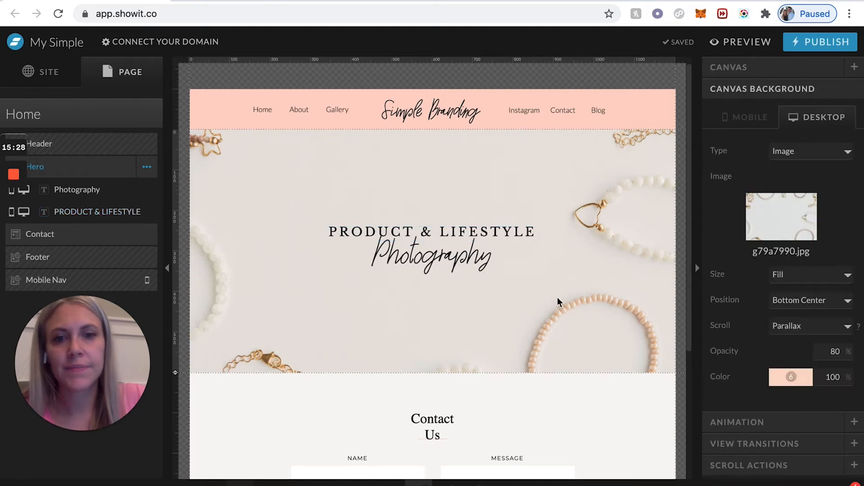
Move the Photography subheading slightly down below the heading, to a Y position of about 303 px.
left_click(430, 262)
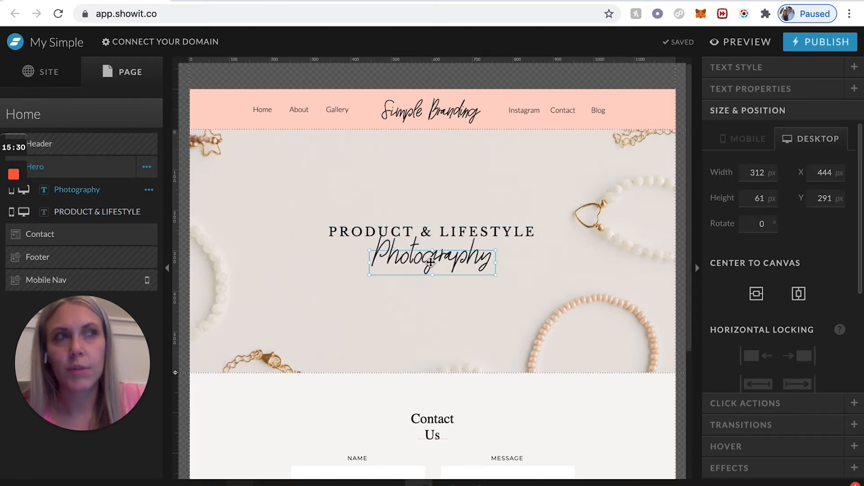
left_click_drag(430, 262, 430, 263)
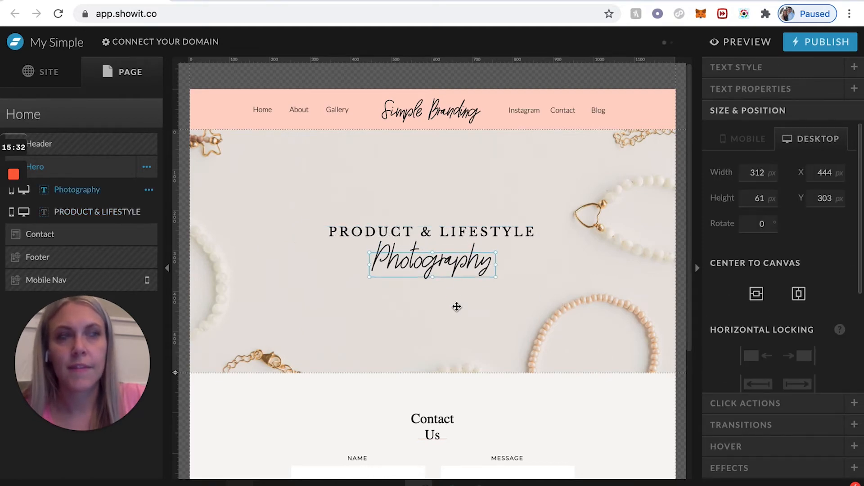
left_click(455, 308)
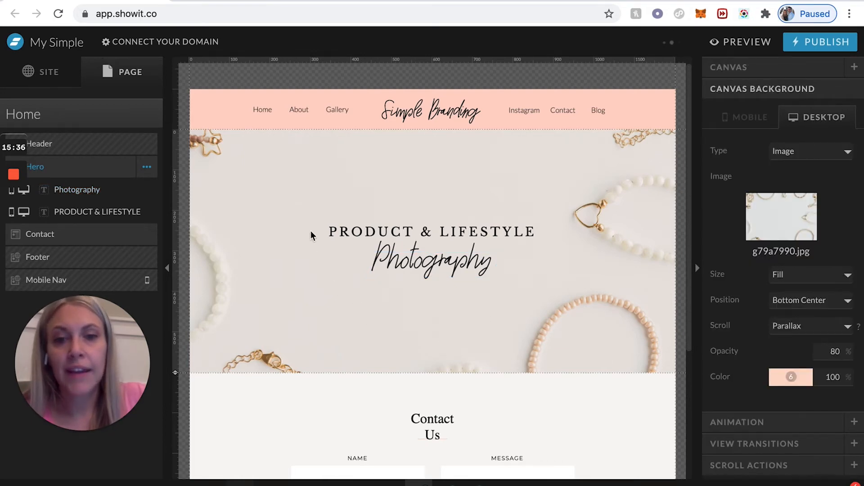
Add a rectangle to the Hero below the Photography text, about 290 by 70 px at X 450, Y 390.
mouse_move(445, 484)
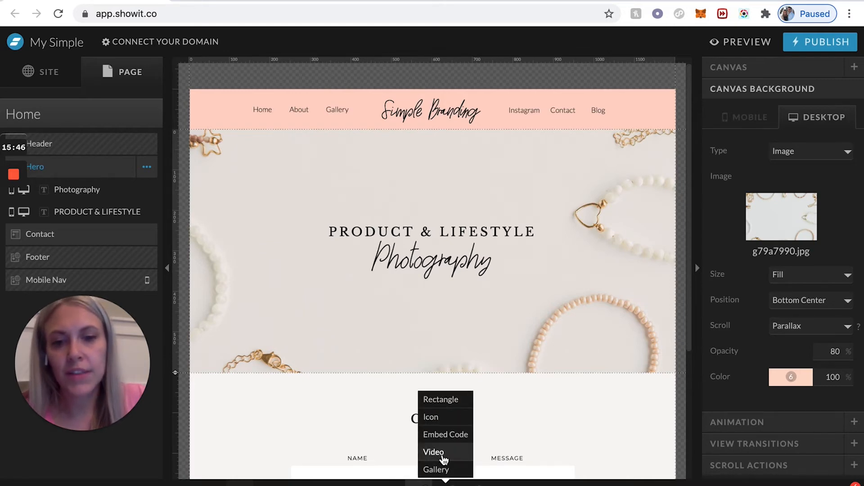
left_click(449, 405)
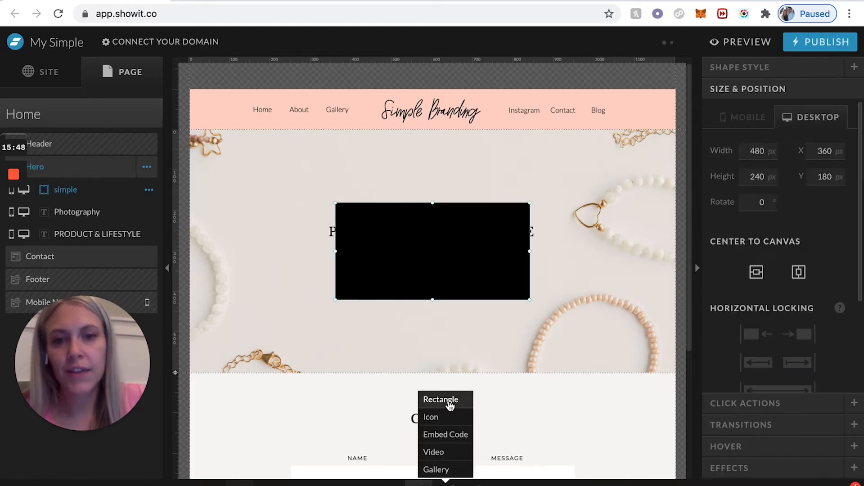
left_click_drag(433, 305, 439, 337)
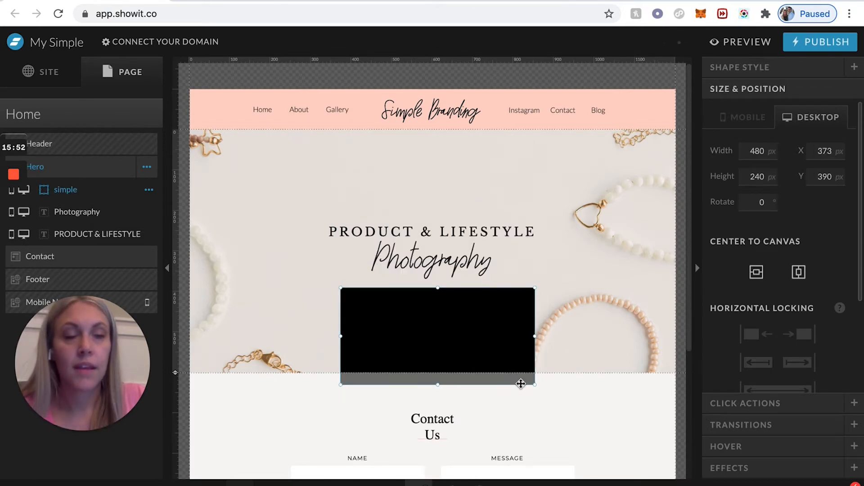
left_click_drag(535, 386, 486, 310)
left_click_drag(426, 298, 444, 300)
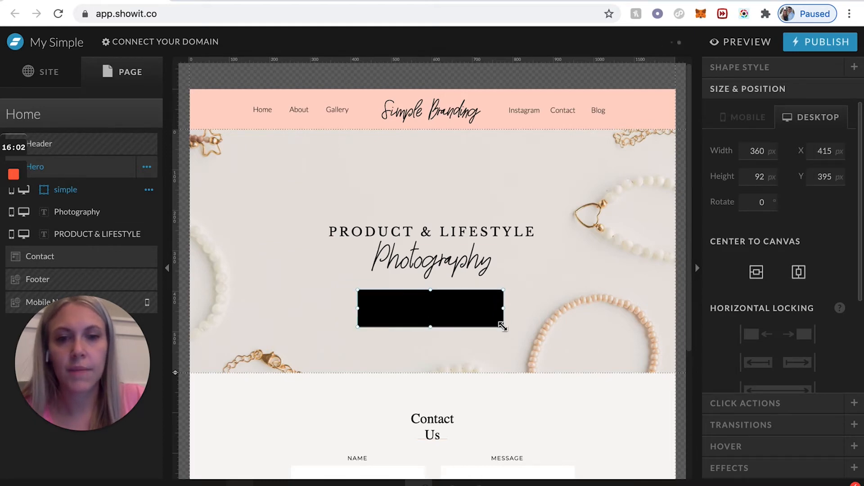
left_click_drag(496, 323, 465, 306)
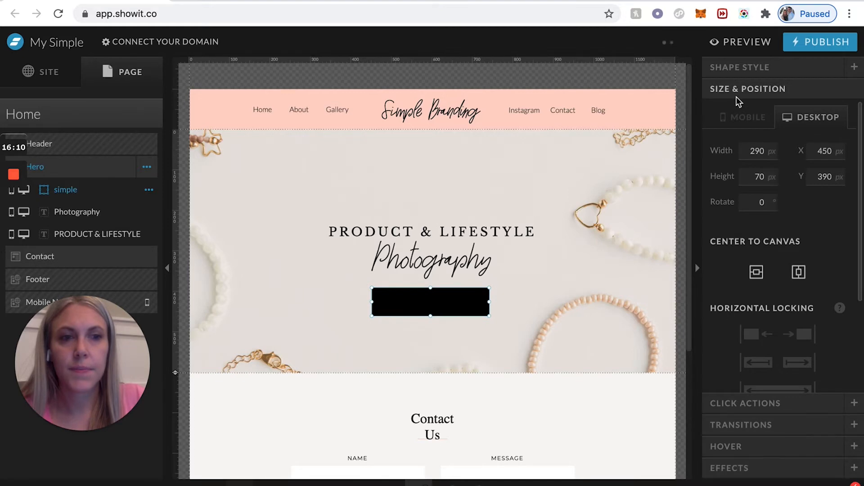
Change the fill color of the rectangle below the Photography text to white.
left_click(739, 70)
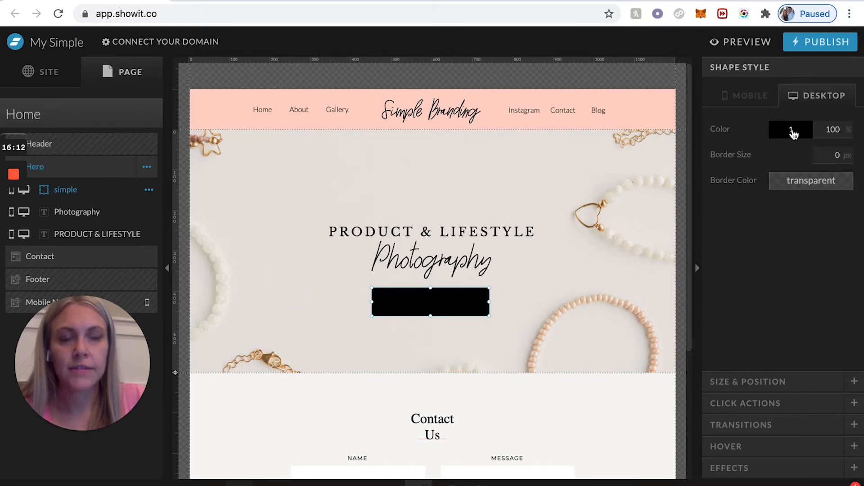
left_click(791, 131)
left_click(856, 167)
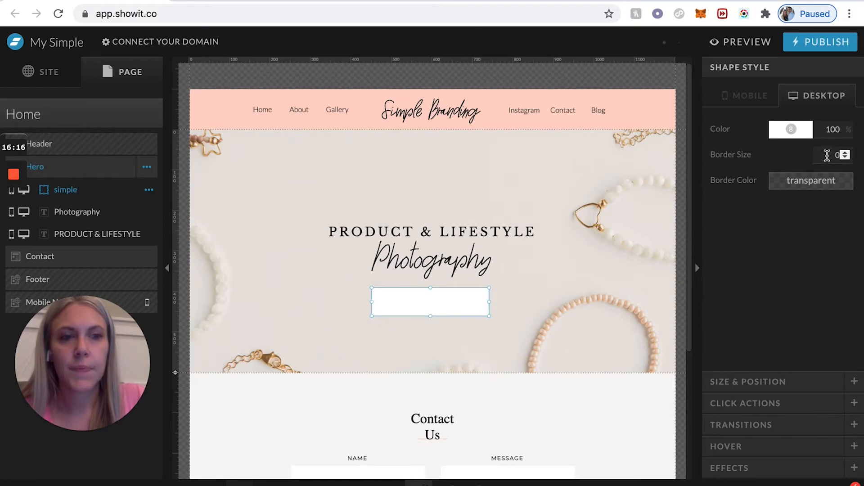
left_click(612, 264)
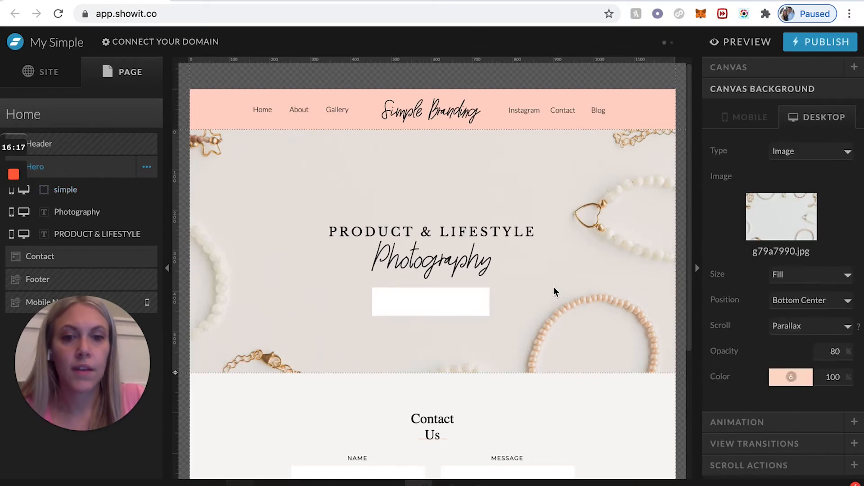
Set the white rectangle's border color to the black palette color 2.
left_click(450, 304)
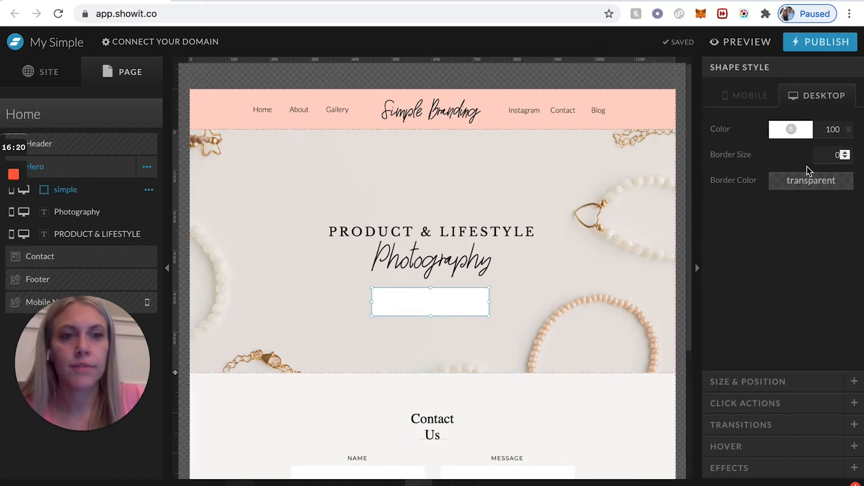
left_click(796, 184)
left_click(765, 211)
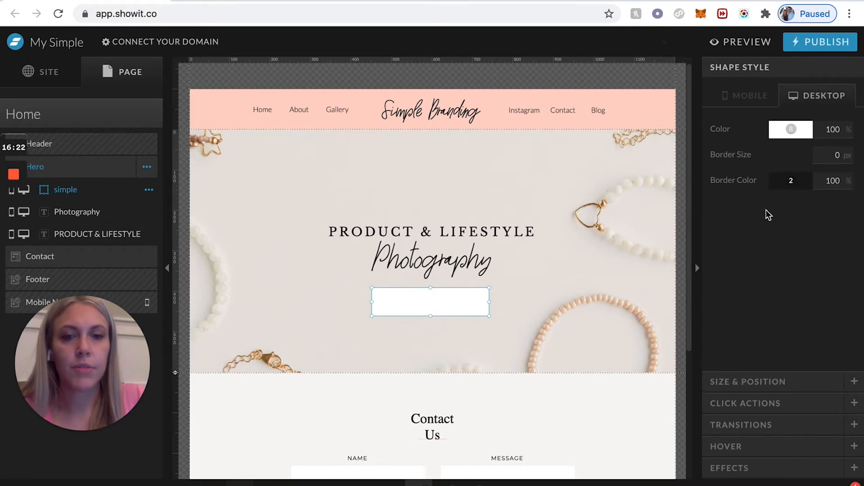
left_click(533, 308)
left_click(445, 306)
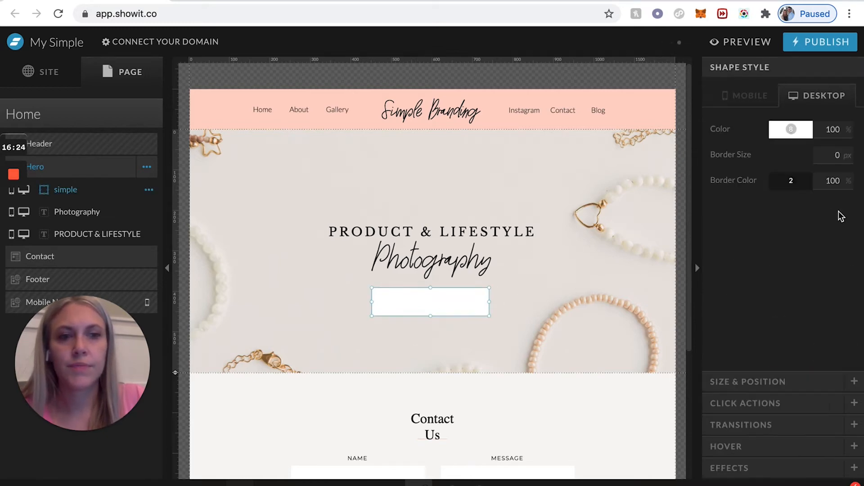
Try a thin border around the white rectangle, and set its border size back to 0 px.
left_click(847, 153)
left_click(547, 305)
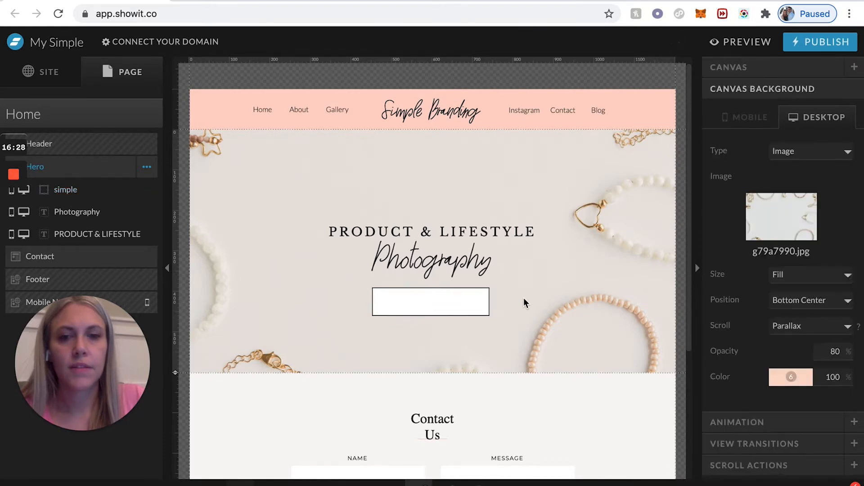
left_click(457, 300)
left_click(846, 157)
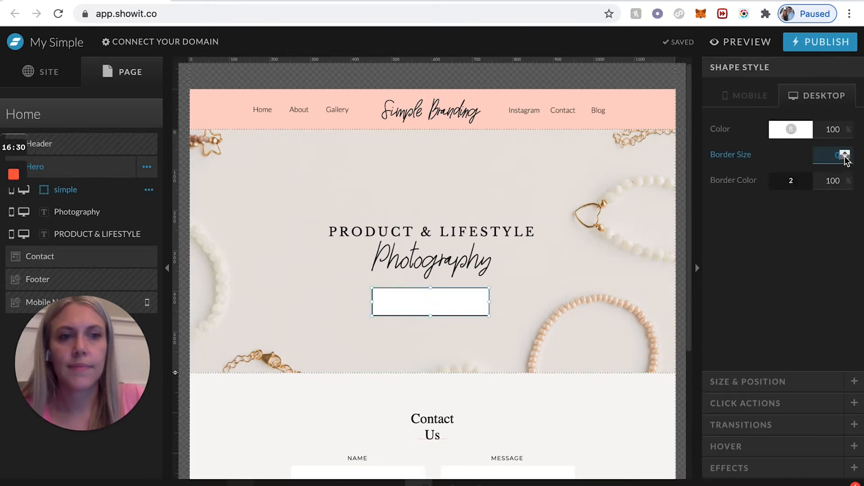
left_click(508, 308)
left_click(469, 303)
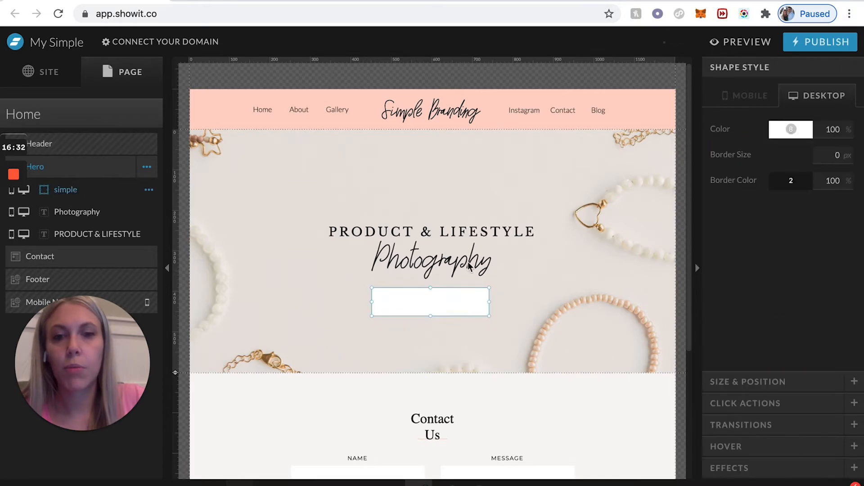
Select the heading, Photography text and white rectangle together and move them up to the vertical middle of the Hero.
left_click(464, 201)
left_click_drag(464, 200, 463, 279)
left_click(464, 333)
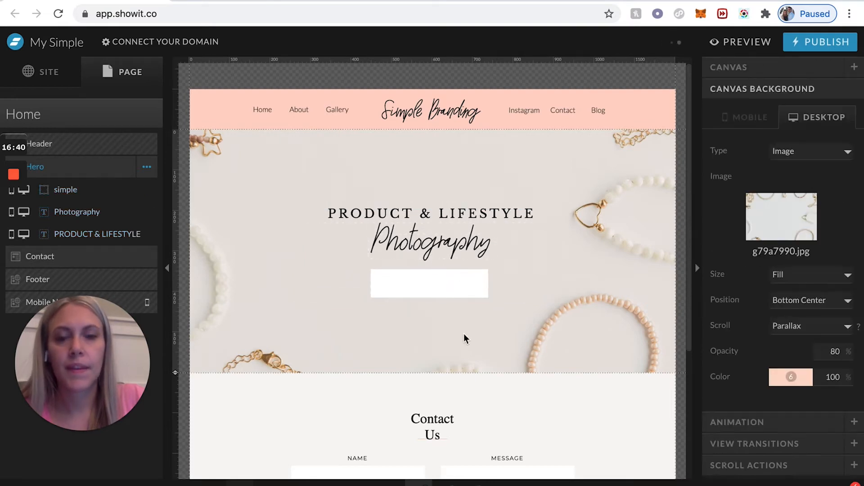
Add a Subheading text element to the Hero and place it over the white rectangle, at about X 551, Y 379.
left_click(418, 483)
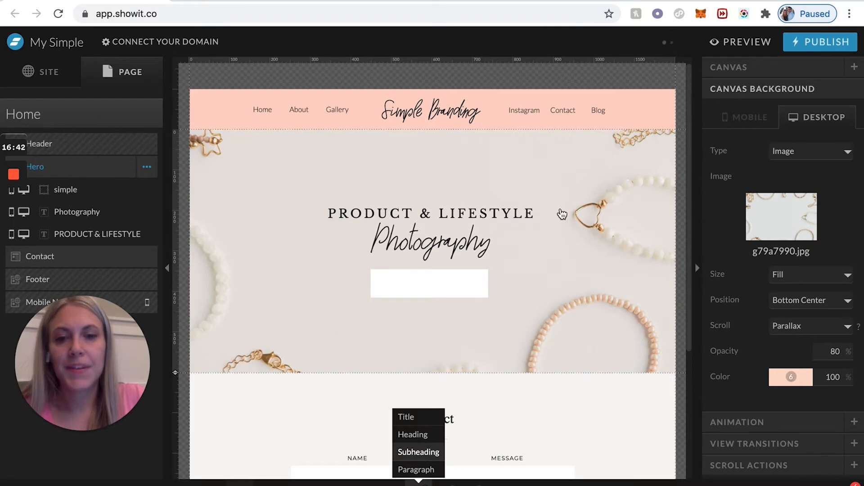
left_click(423, 452)
left_click_drag(438, 254, 441, 288)
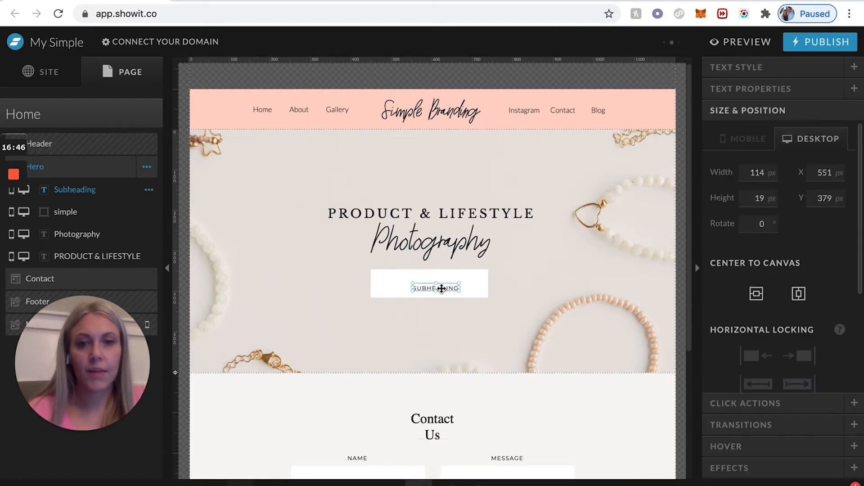
Replace the Subheading text over the white rectangle with "inquire now" and widen its text box to the right.
double_click(442, 288)
type("INQUIR")
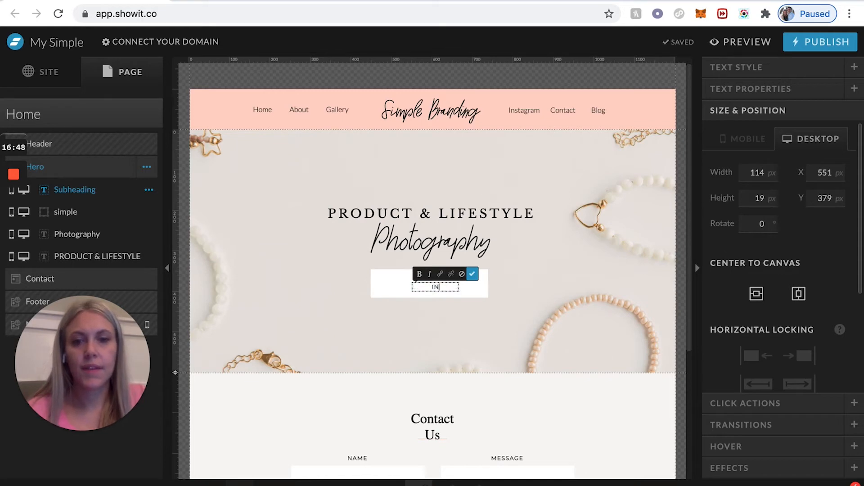
left_click(473, 281)
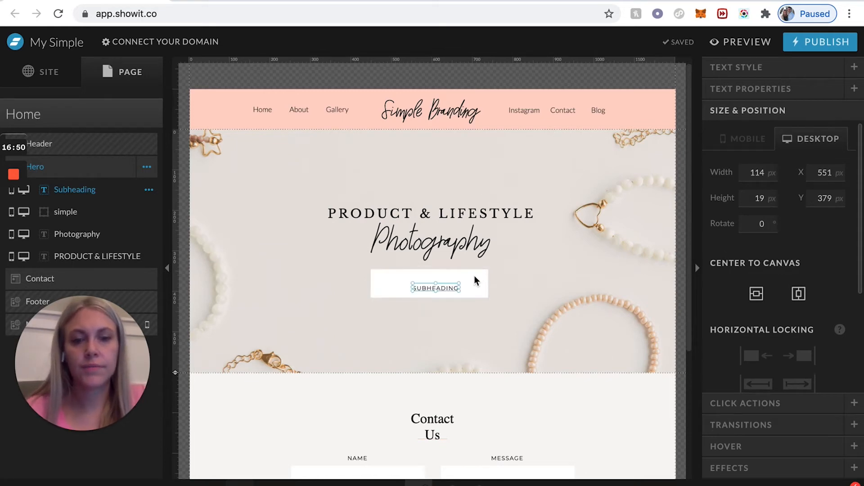
left_click_drag(459, 288, 478, 287)
Try a 30 px font size on the INQUIRE NOW text, and set the size to 25 px.
left_click(751, 77)
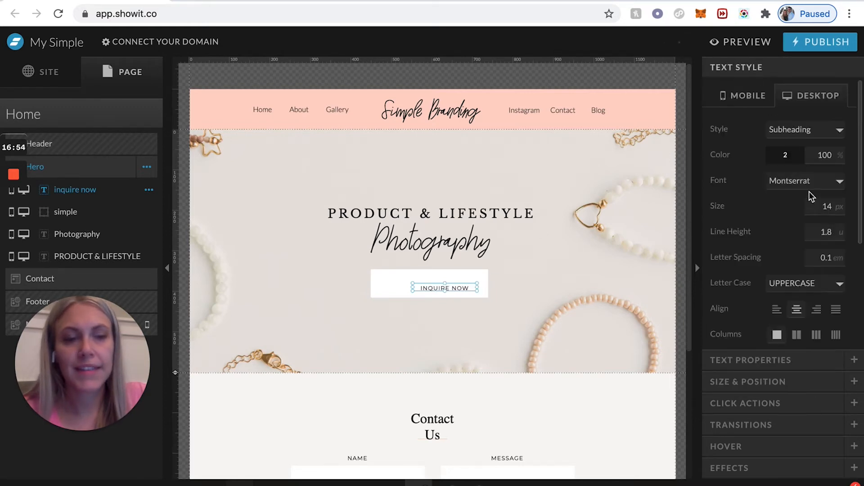
left_click(827, 205)
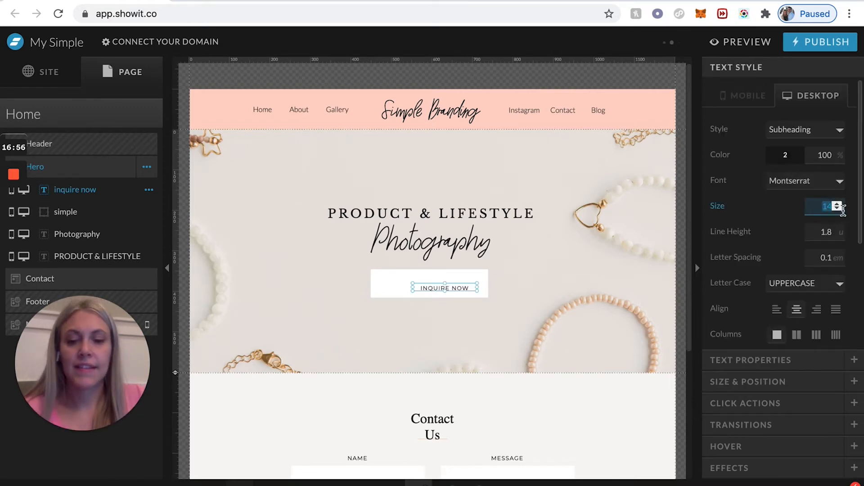
type("30")
key("Return")
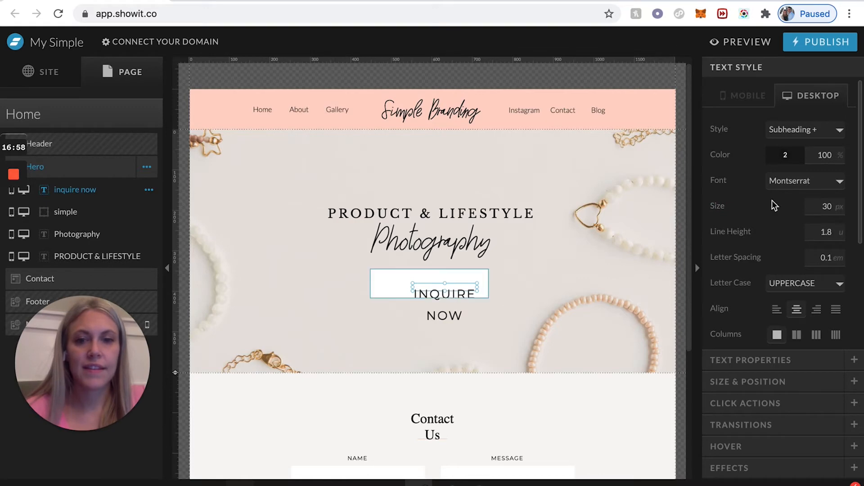
left_click(839, 213)
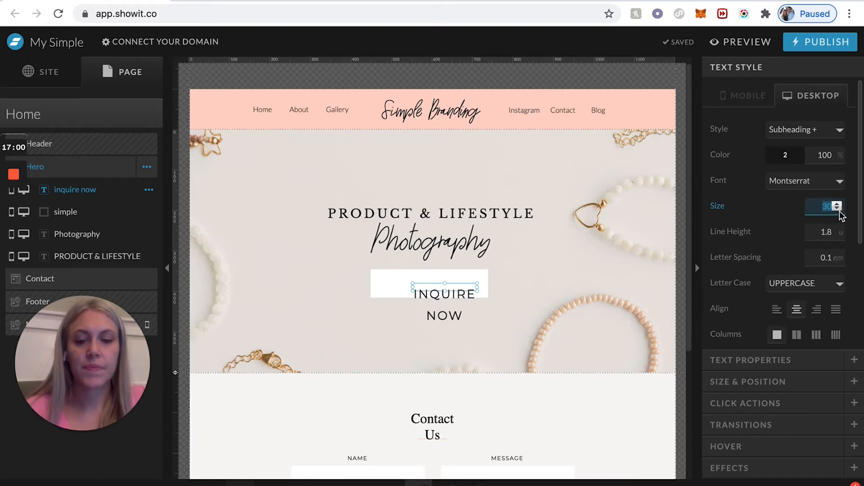
type("25")
key("Return")
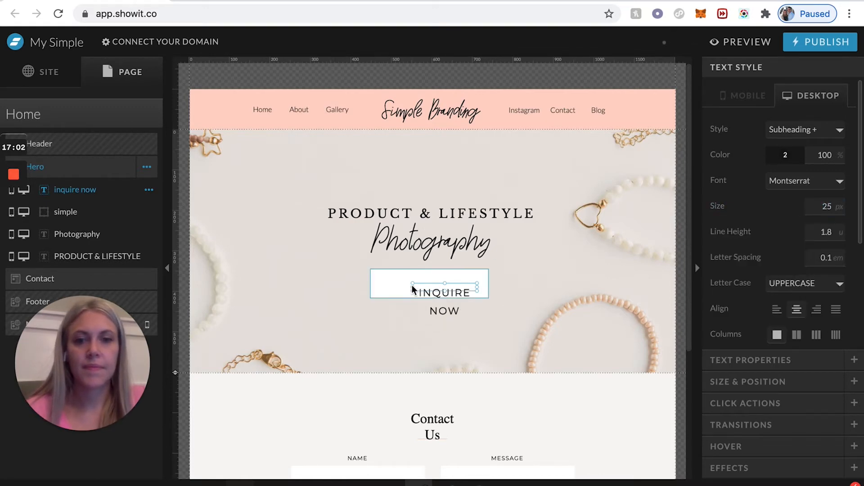
Extend the INQUIRE NOW text box left to about the white rectangle's edge so the text fits on one line.
left_click(411, 287)
left_click(412, 285)
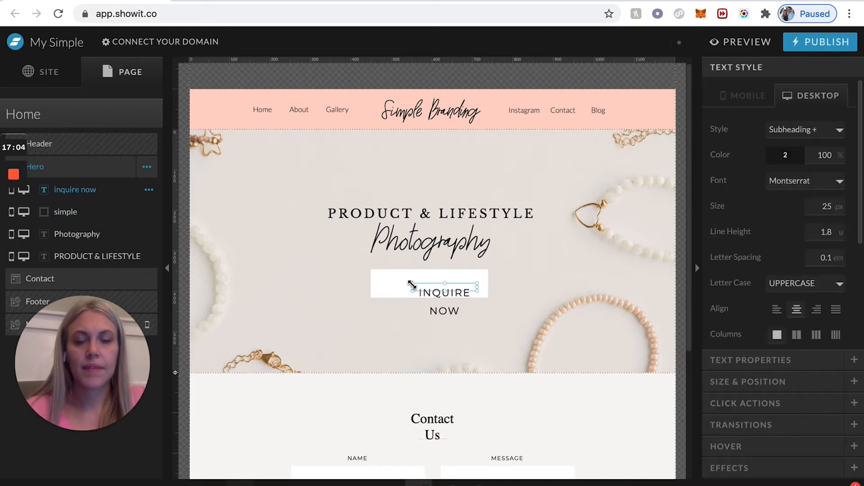
left_click_drag(378, 291, 373, 289)
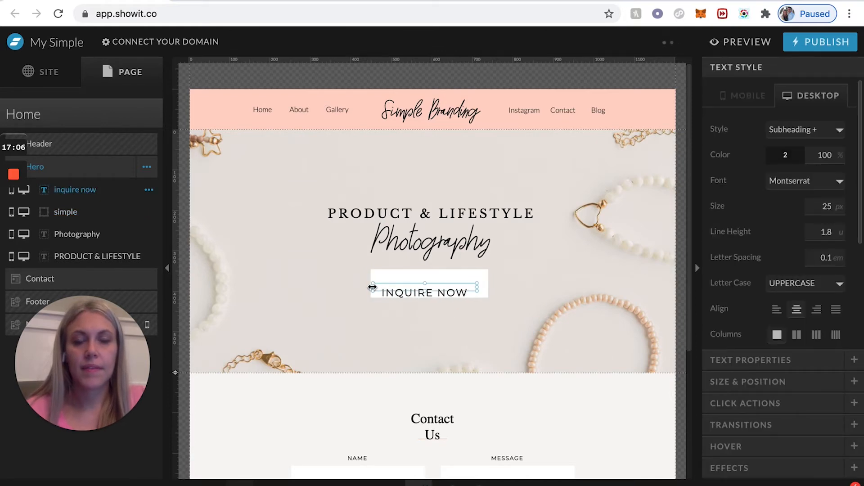
Set the INQUIRE NOW text's line height to 1.2 and move the text to the middle of the white rectangle.
left_click(836, 235)
left_click(836, 234)
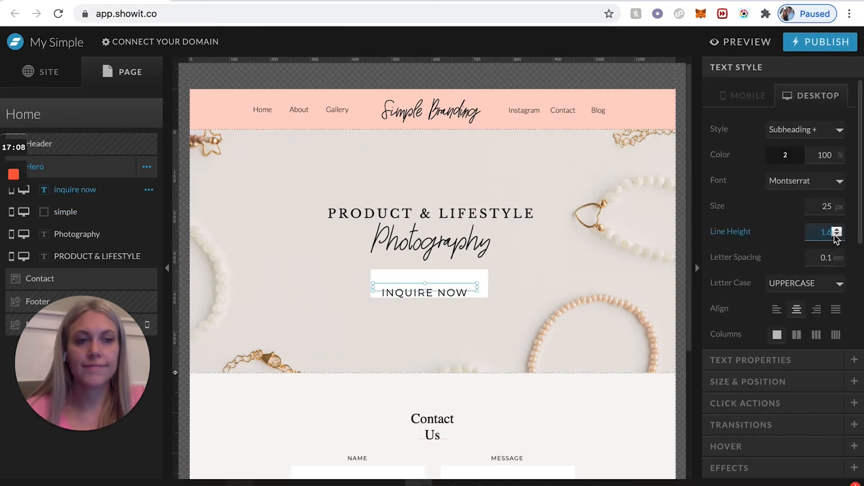
key("Return")
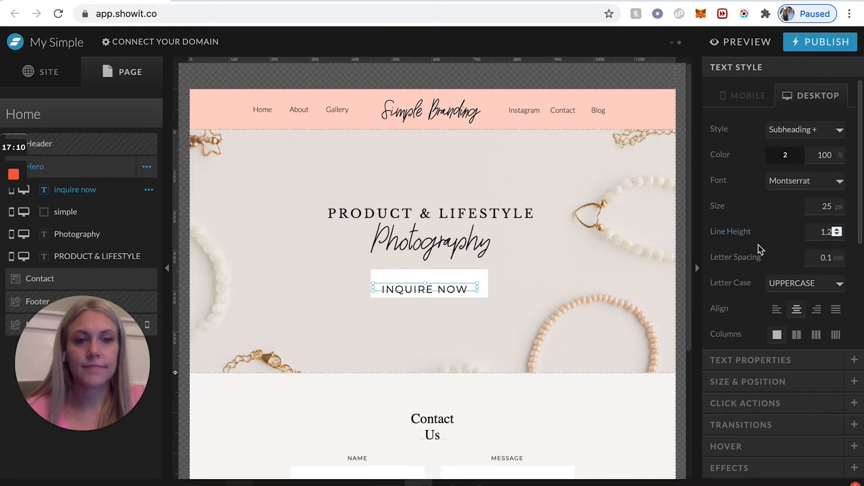
left_click_drag(447, 288, 442, 284)
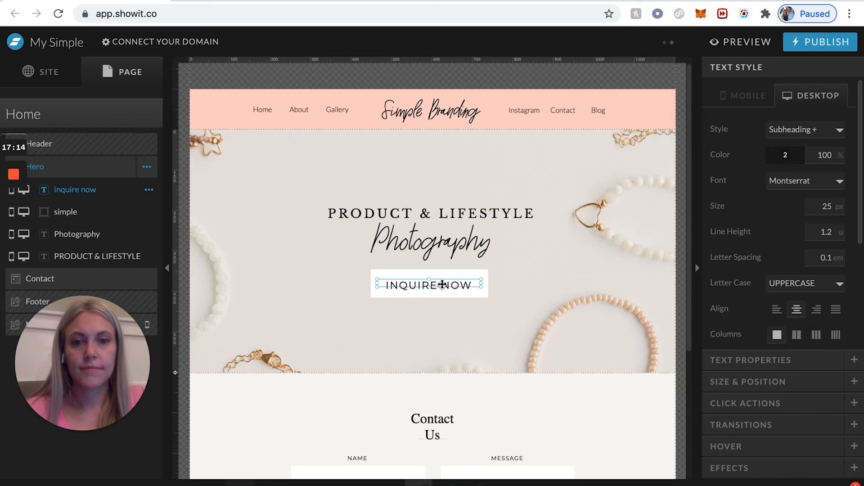
Nudge the INQUIRE NOW text up slightly to refine its vertical centering in the white rectangle.
left_click(523, 276)
left_click(452, 241)
left_click_drag(452, 245, 453, 245)
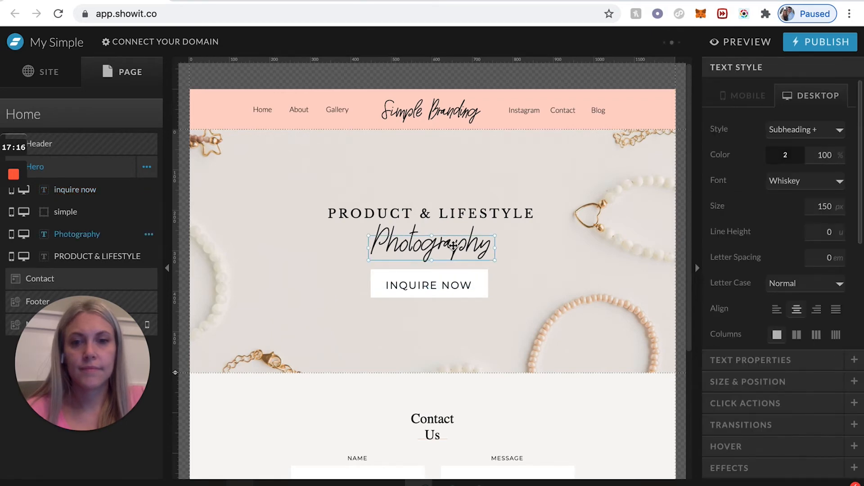
left_click(558, 258)
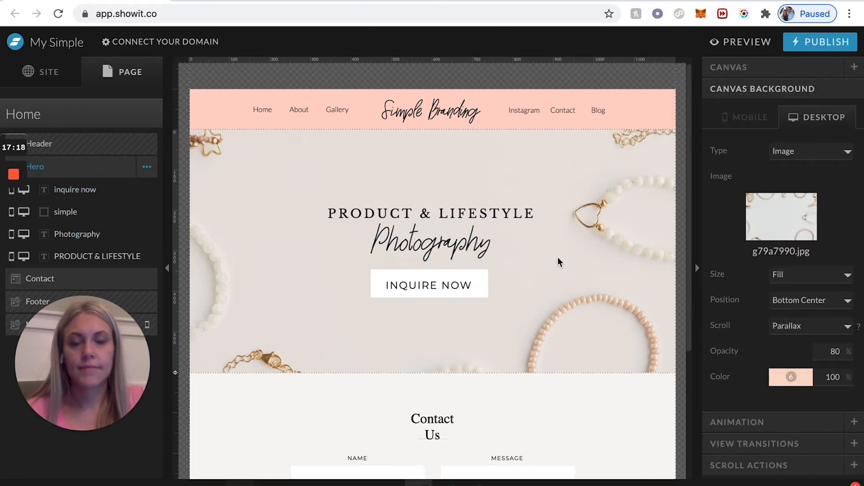
left_click(415, 285)
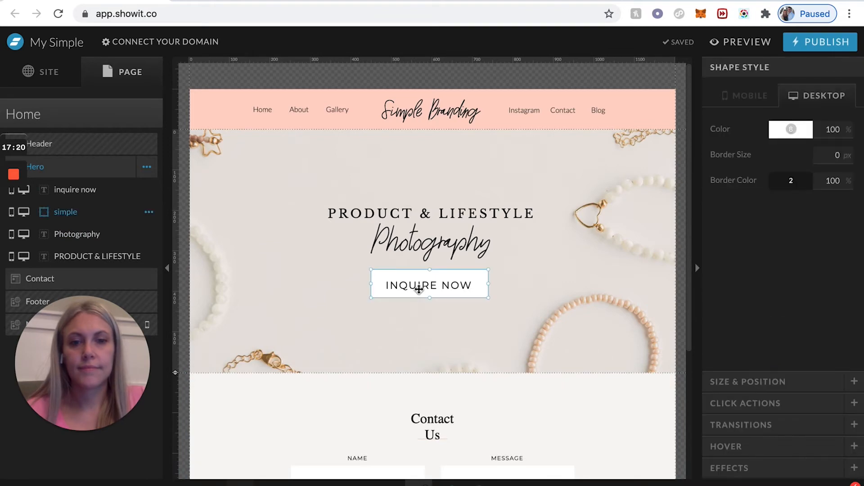
left_click(415, 282)
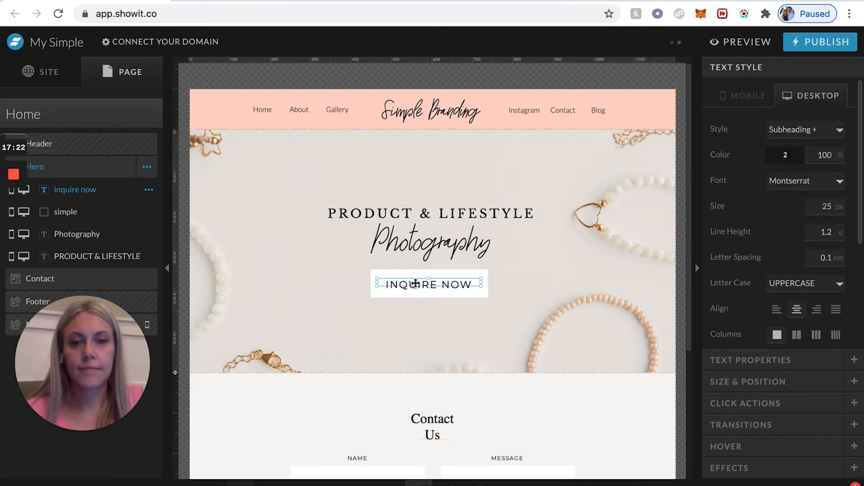
left_click(518, 270)
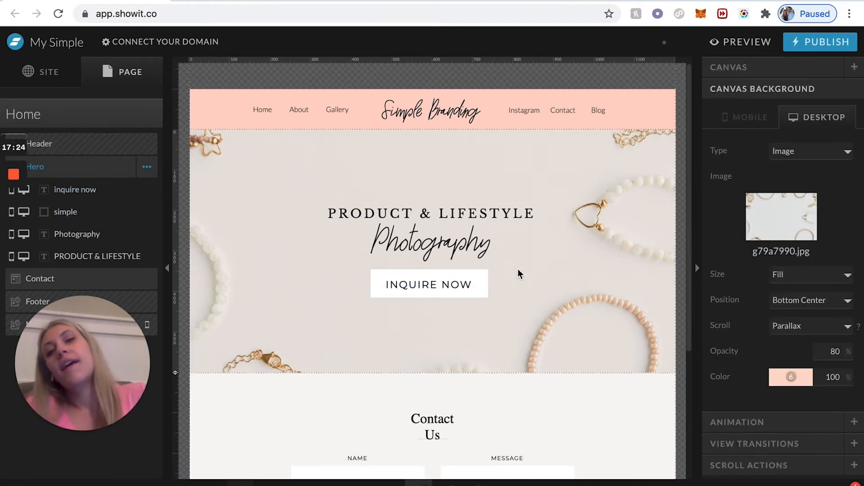
Set the INQUIRE NOW text's click action link type to Page, and look through the available pages and link types.
left_click(431, 287)
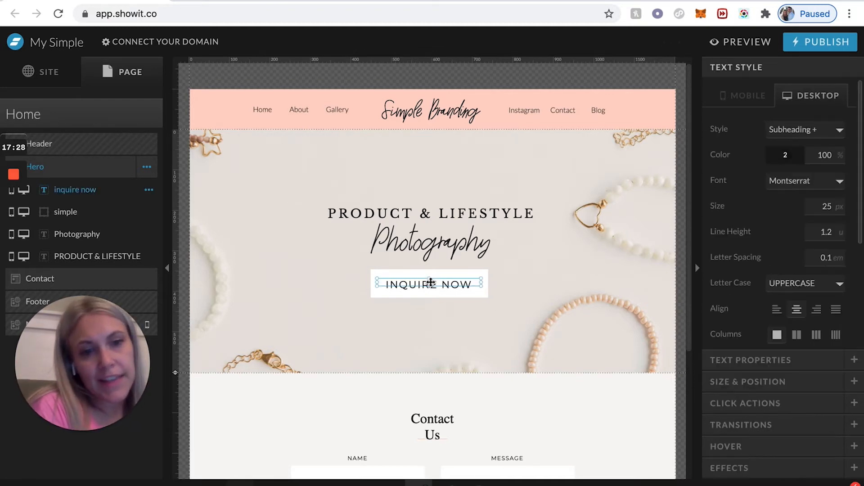
left_click(764, 411)
left_click(831, 198)
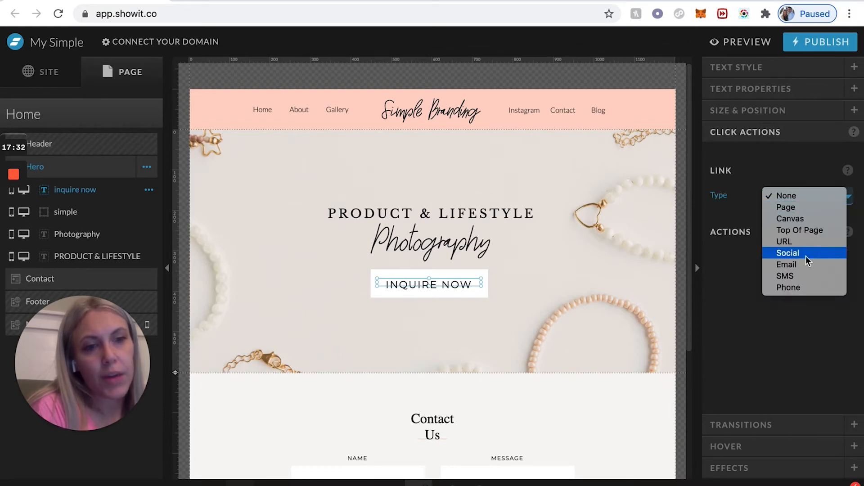
left_click(790, 207)
left_click(812, 222)
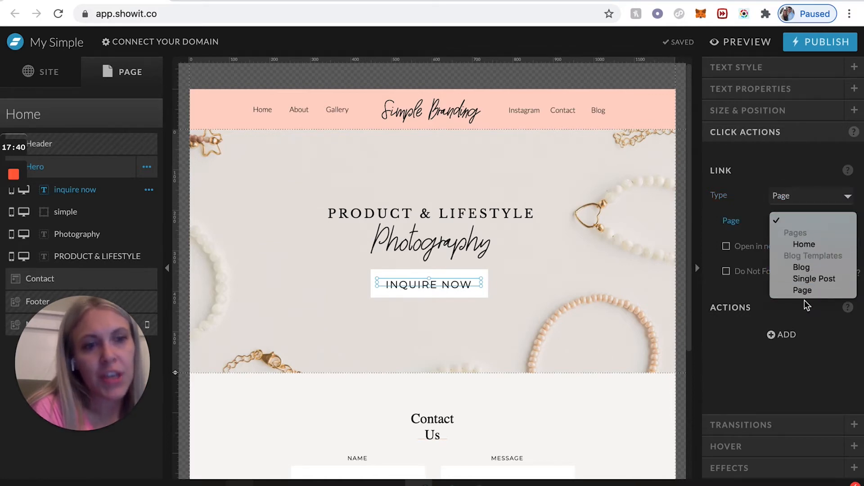
left_click(801, 194)
left_click(801, 194)
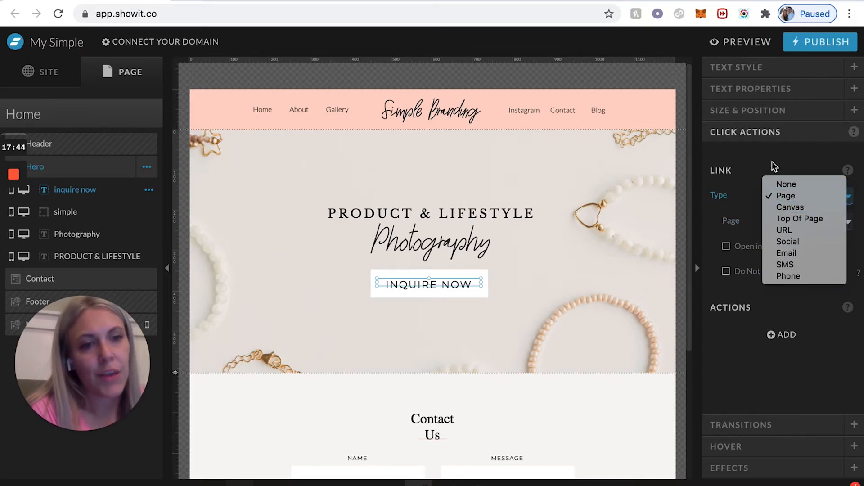
left_click(744, 170)
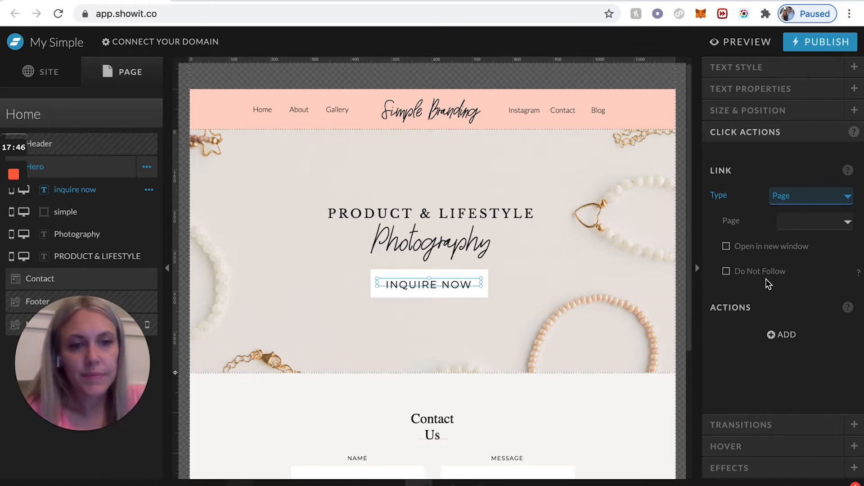
Make the INQUIRE NOW text box slightly taller so that it encloses the whole line of text.
left_click(539, 341)
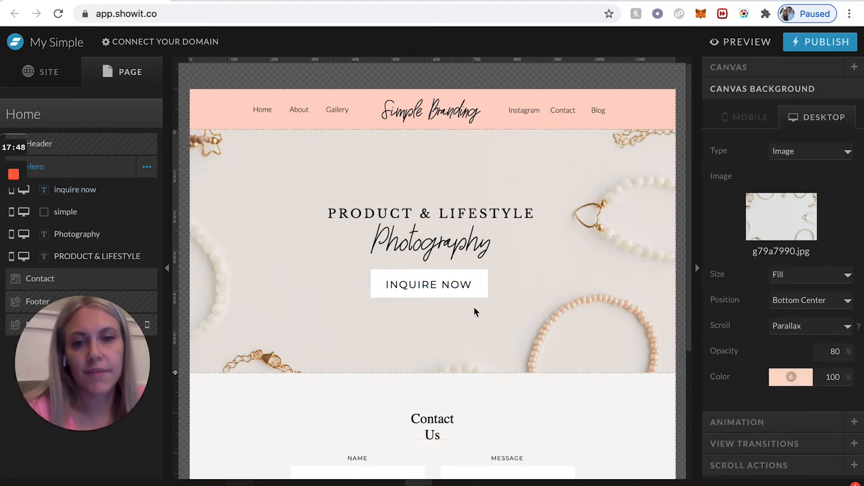
left_click(449, 283)
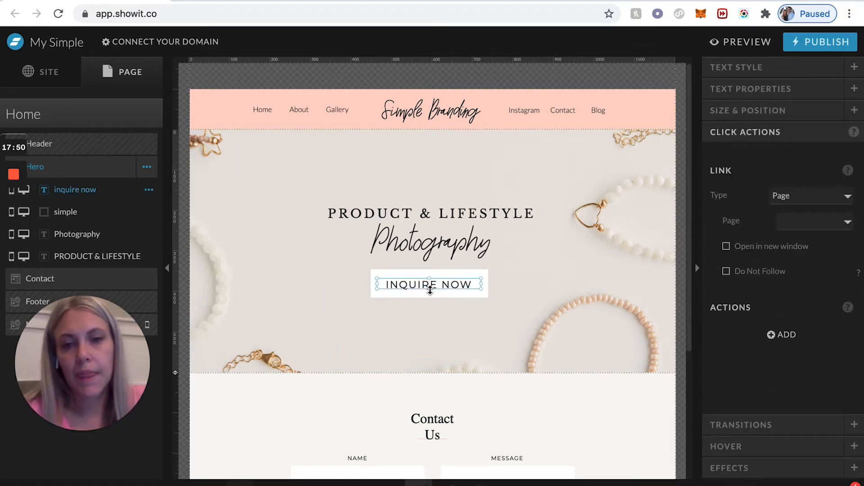
left_click(544, 274)
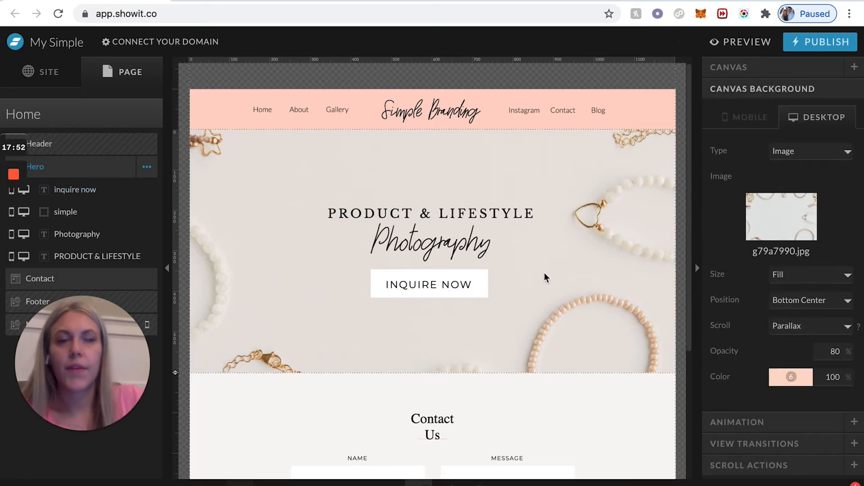
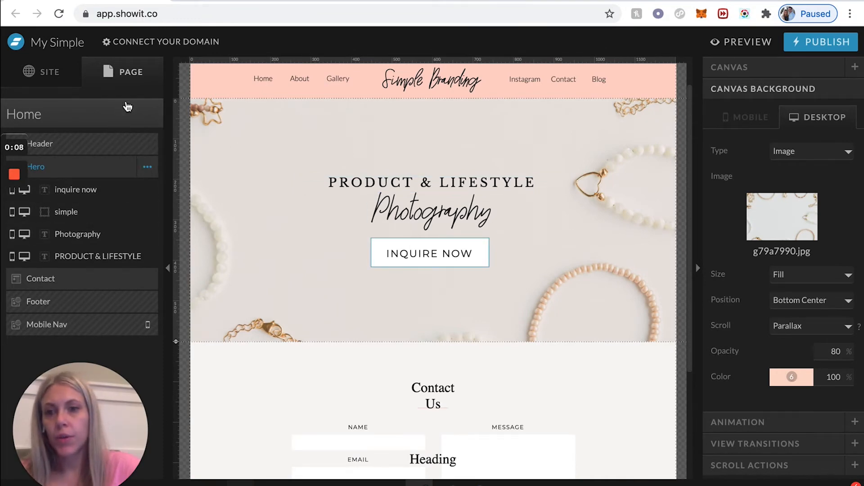
Add a blank canvas to the Home page and place it between the Hero and Contact canvases.
left_click(116, 112)
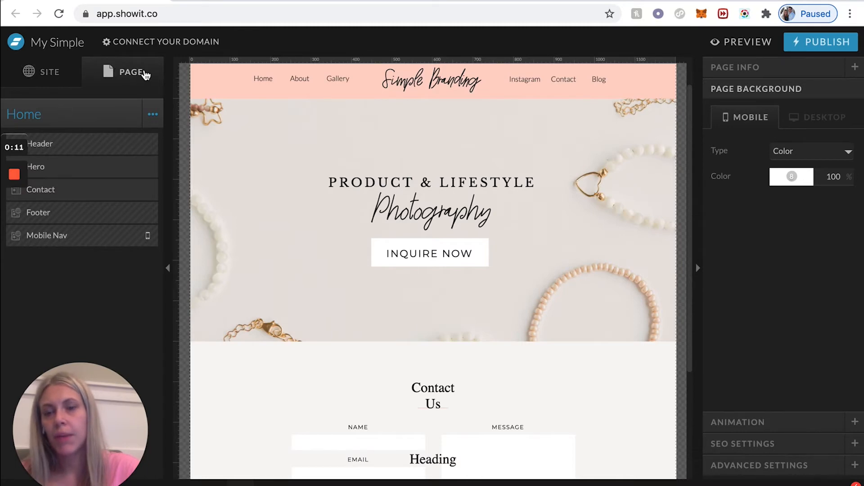
left_click(55, 73)
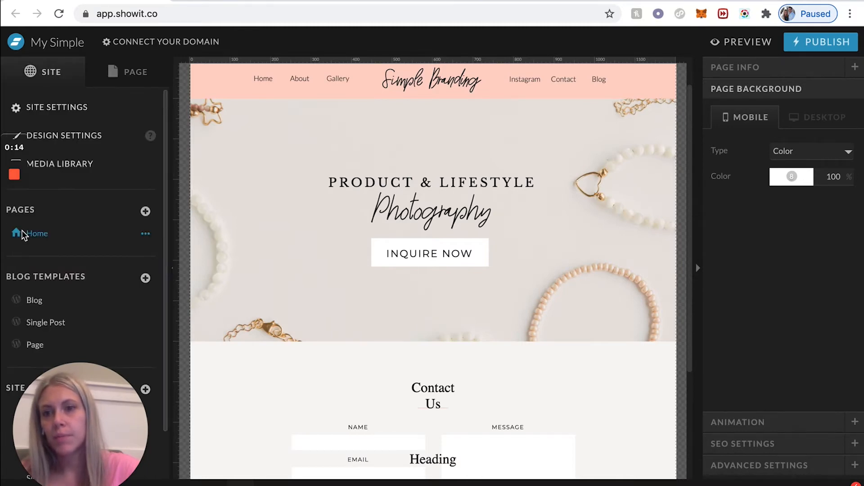
left_click(131, 85)
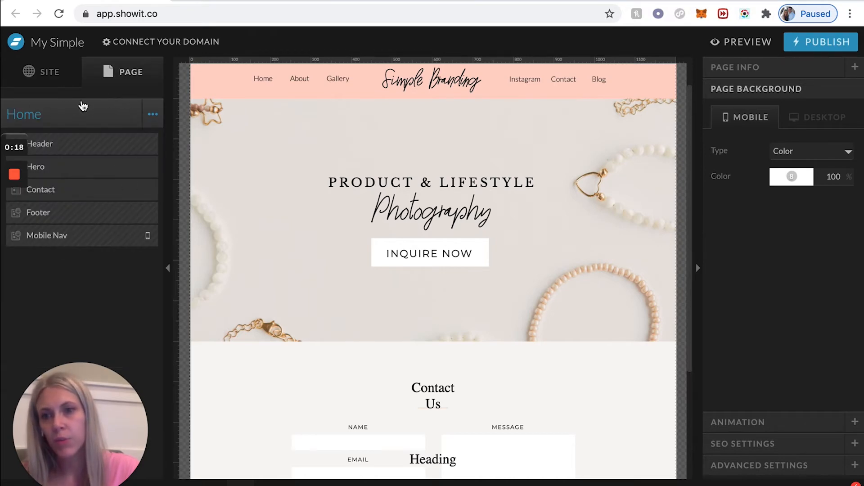
left_click(153, 116)
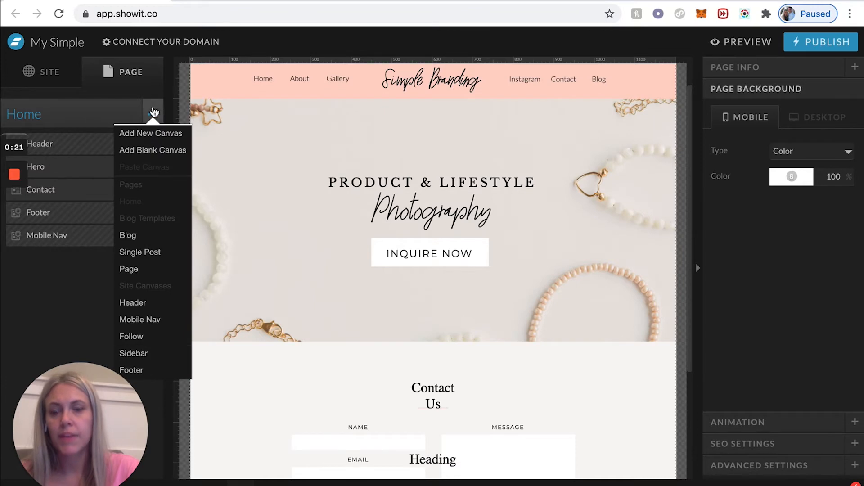
left_click(153, 151)
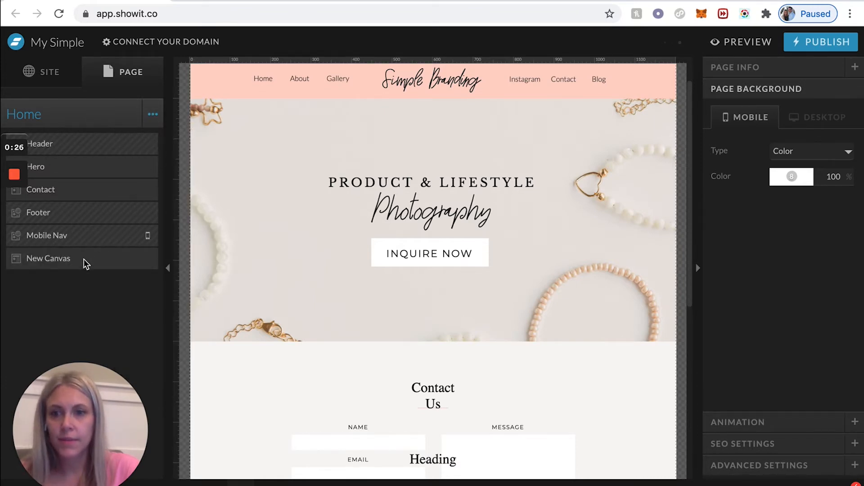
left_click_drag(87, 265, 80, 184)
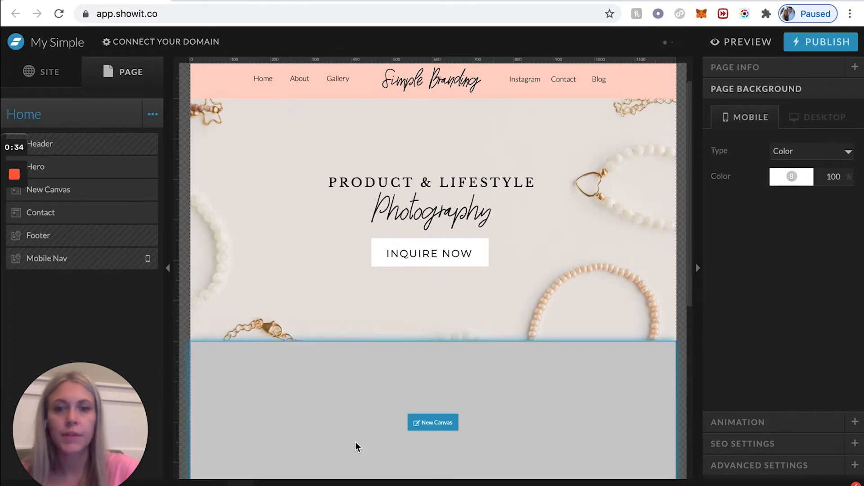
Rename the new canvas to Photo Gallery and extend its desktop height to about 466 px.
scroll(355, 442, "down", 3)
scroll(355, 442, "down", 3)
scroll(356, 443, "up", 1)
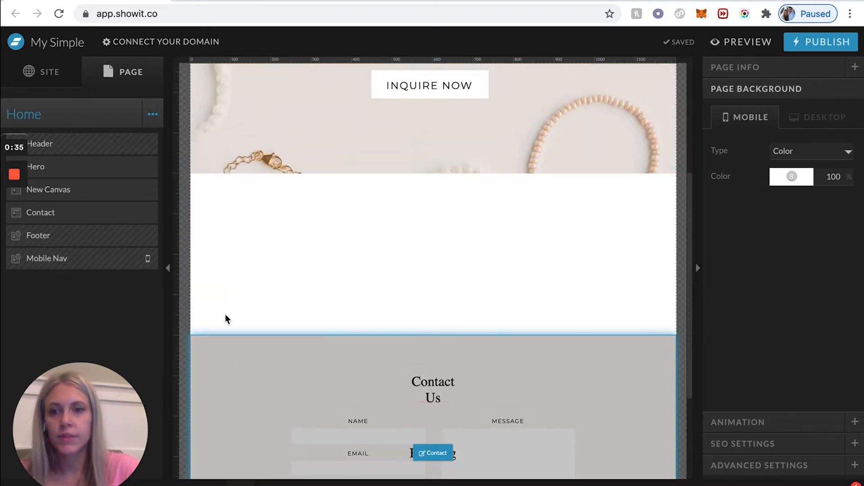
scroll(284, 210, "up", 1)
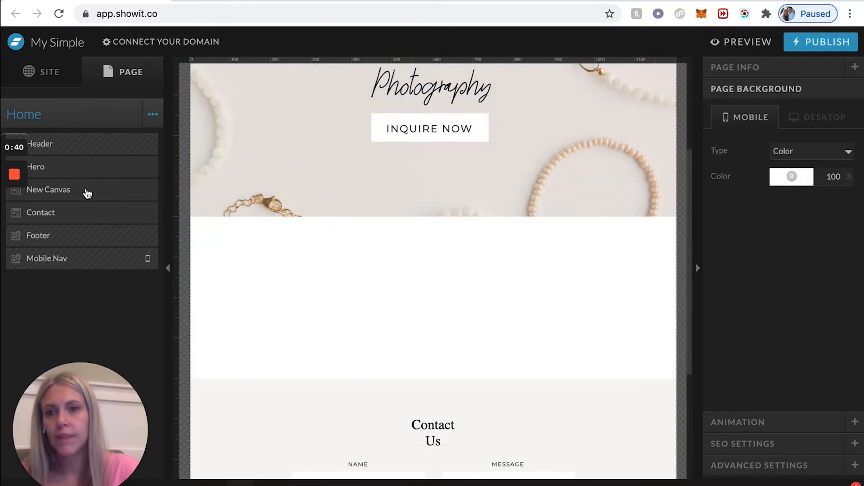
left_click(137, 191)
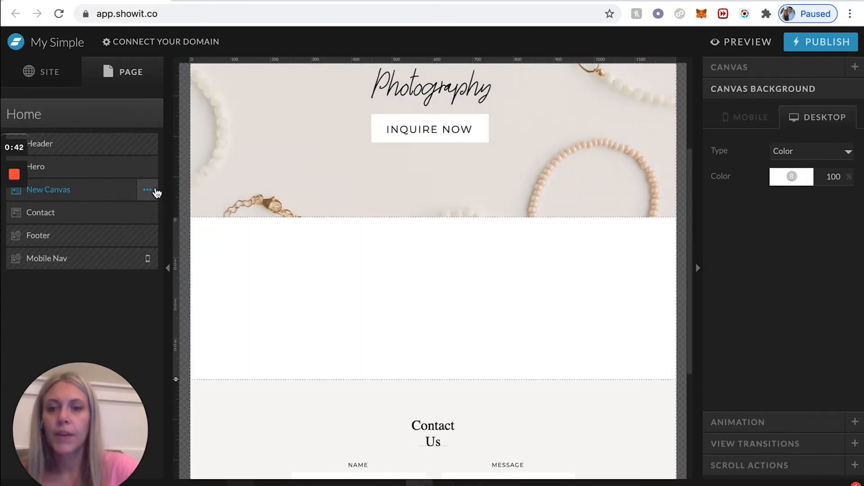
left_click(148, 190)
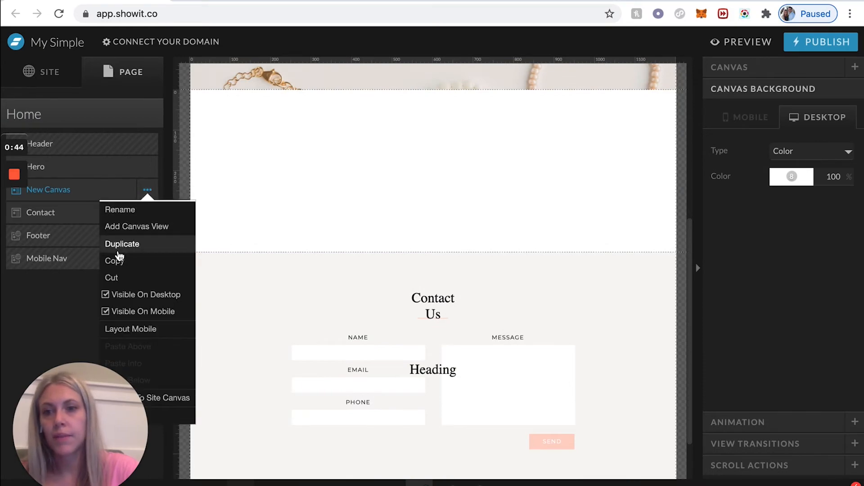
left_click(152, 217)
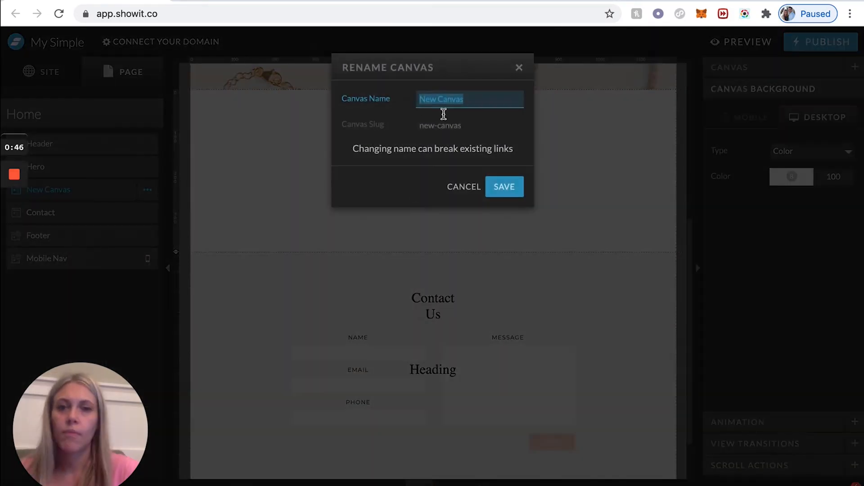
type("Photo Gallery")
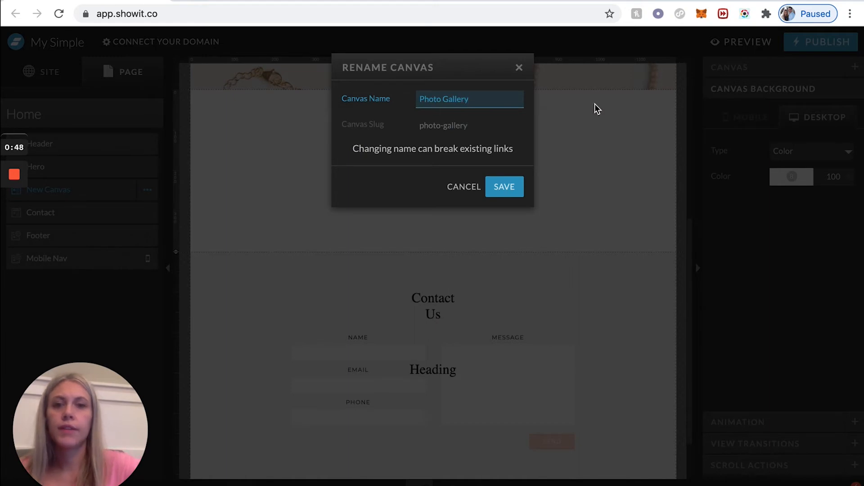
left_click(504, 186)
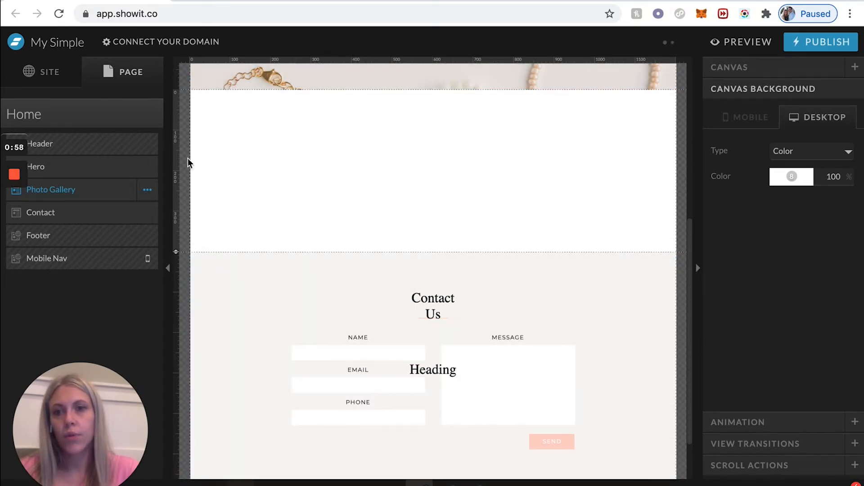
left_click_drag(176, 252, 184, 301)
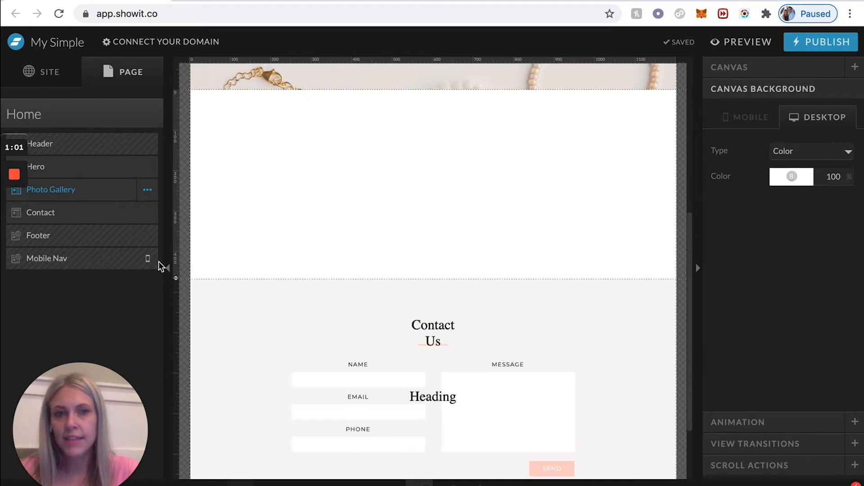
left_click(760, 71)
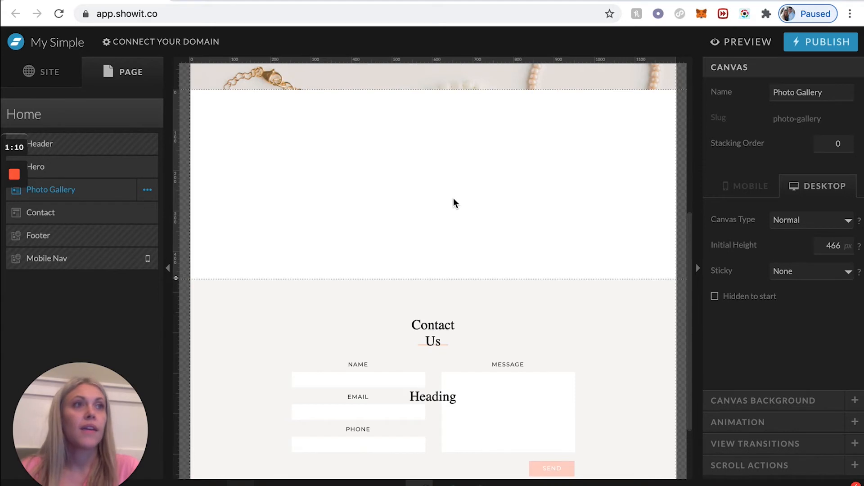
Show the mobile layout alongside the desktop layout, with the whole desktop page in view.
left_click(188, 484)
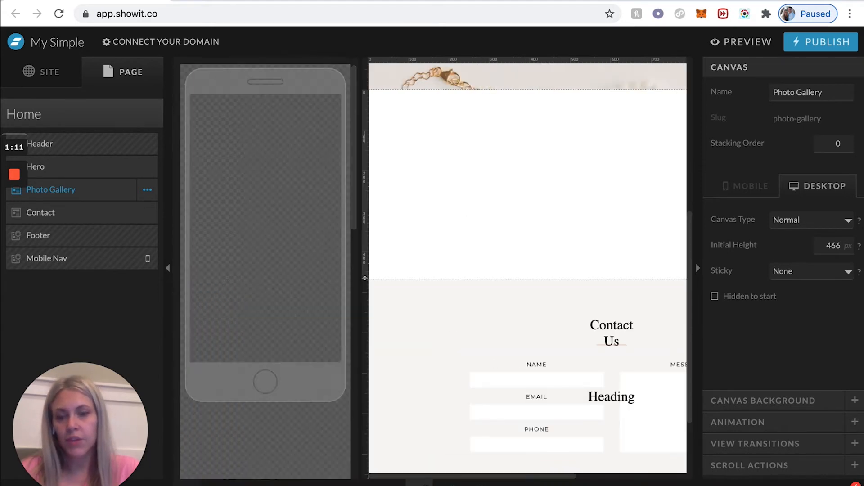
scroll(550, 269, "up", 6)
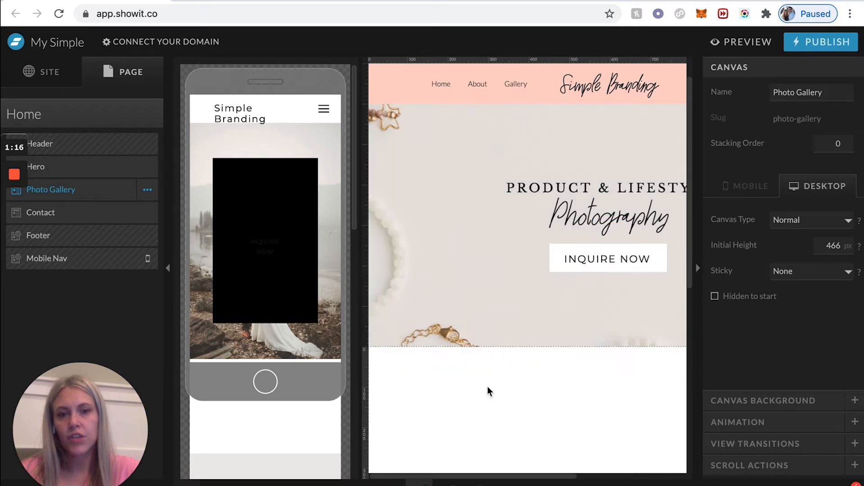
left_click(362, 483)
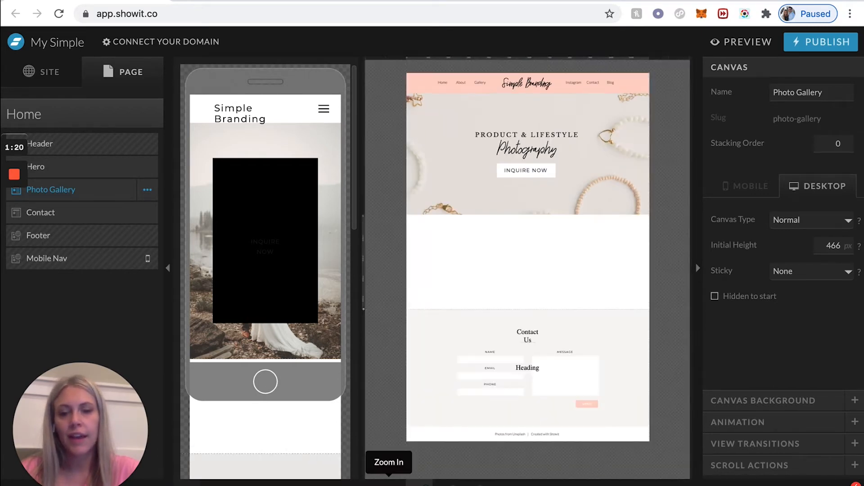
Preview the mobile layout options for the Hero canvas and apply Scaled, keeping Copy Desktop Canvas and Copy Desktop Elements enabled.
left_click(330, 163)
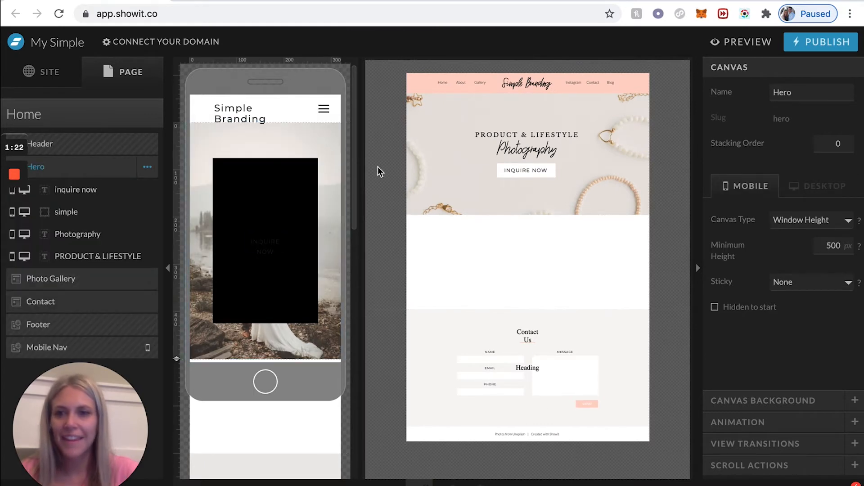
left_click(147, 168)
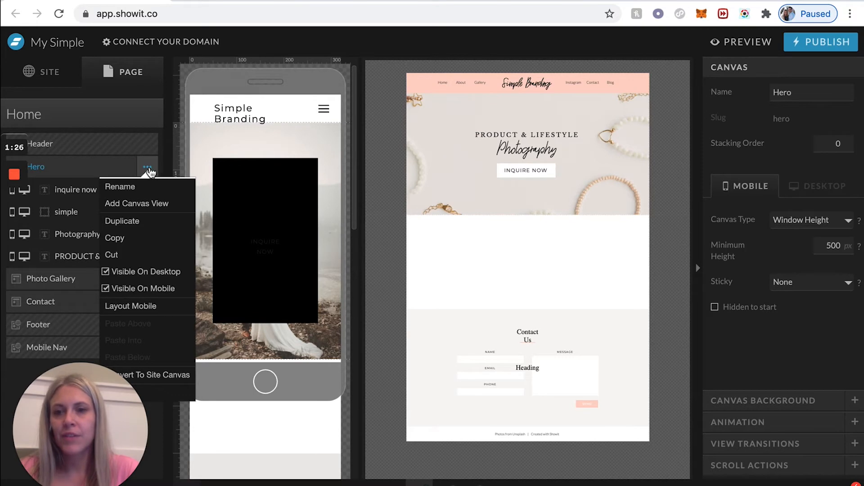
left_click(135, 306)
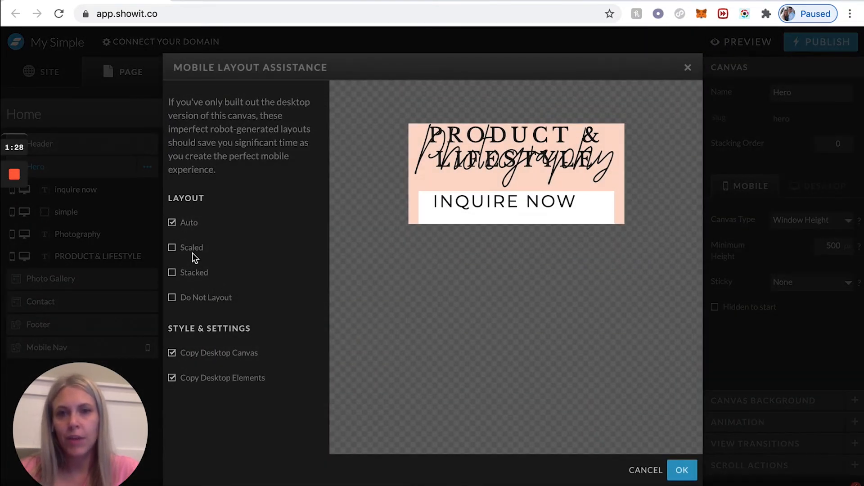
left_click(192, 250)
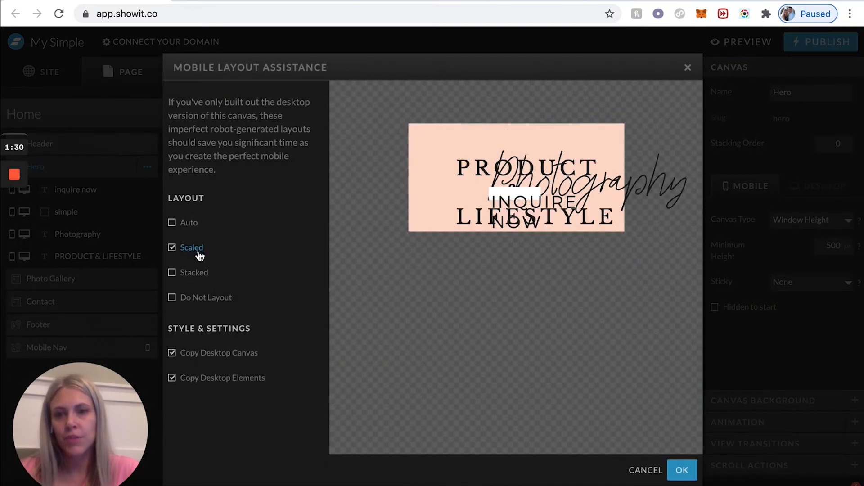
left_click(196, 275)
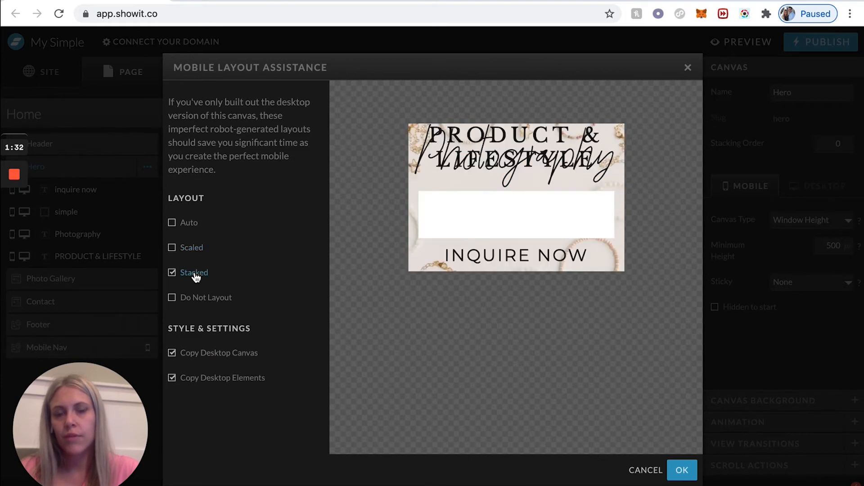
left_click(180, 298)
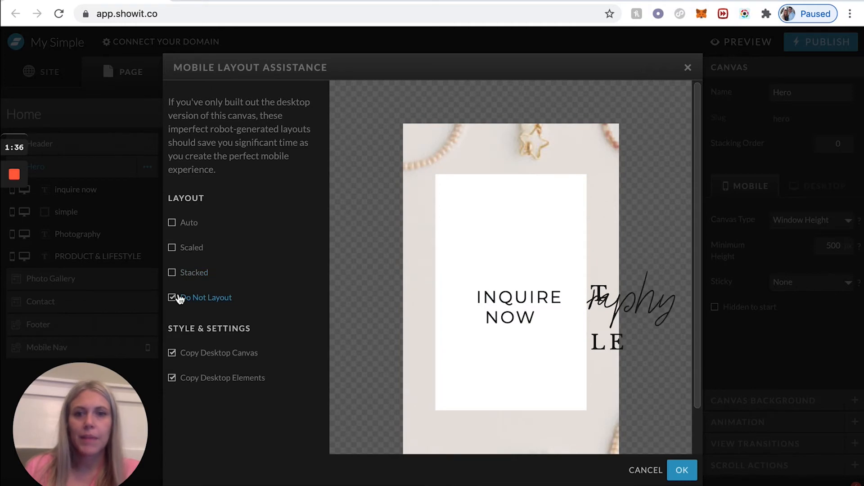
left_click(190, 225)
left_click(185, 252)
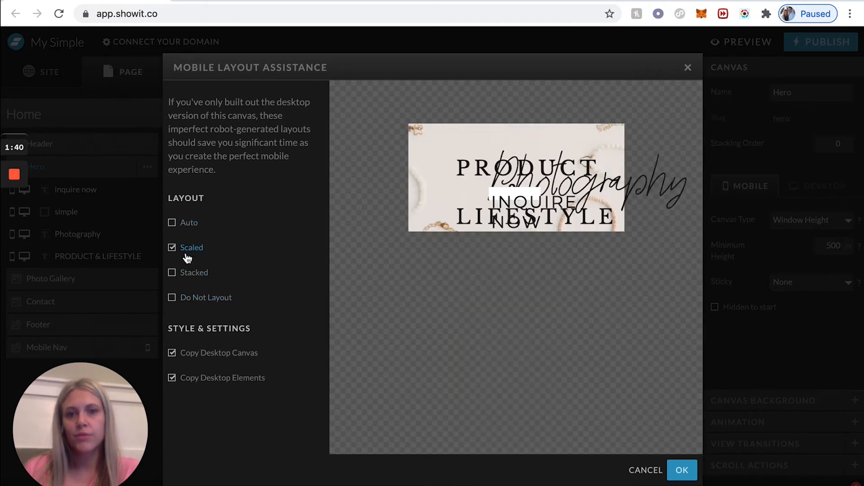
left_click(193, 272)
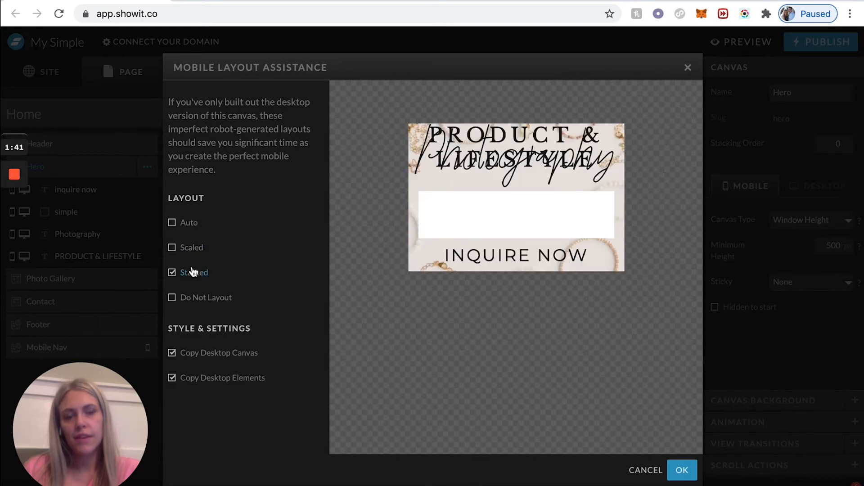
left_click(190, 252)
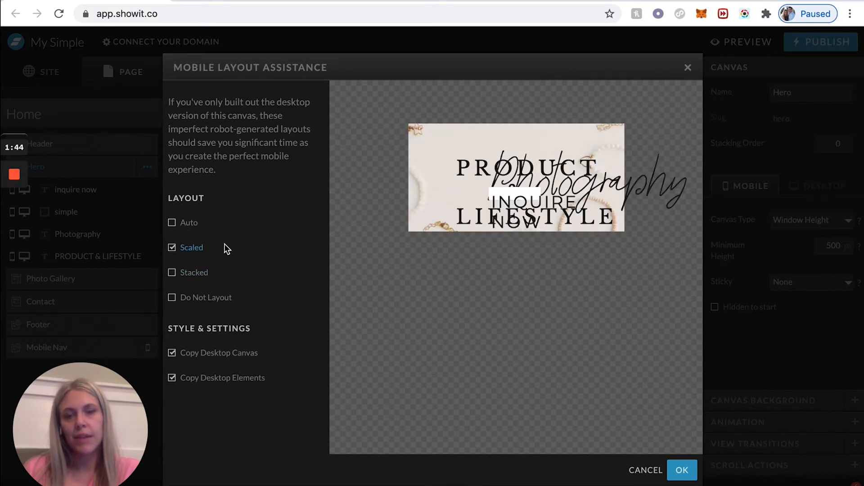
left_click(682, 470)
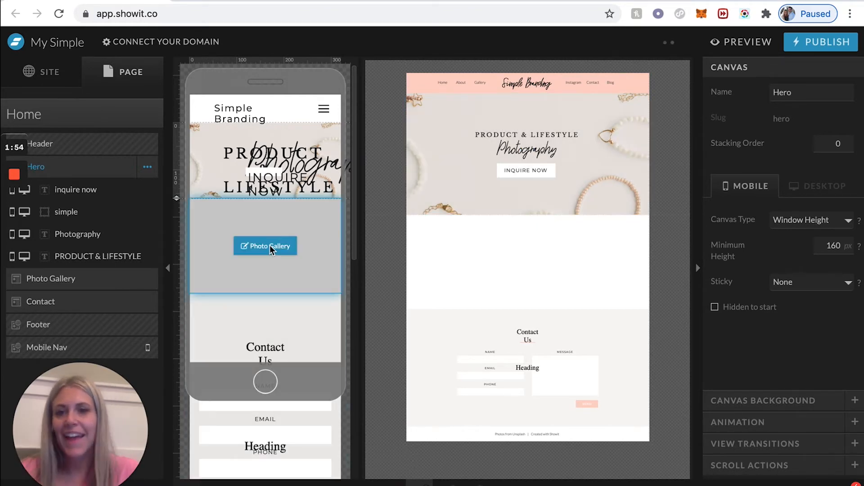
Set the mobile text size of the PRODUCT & LIFESTYLE heading in the Hero canvas to 15 px.
left_click(270, 250)
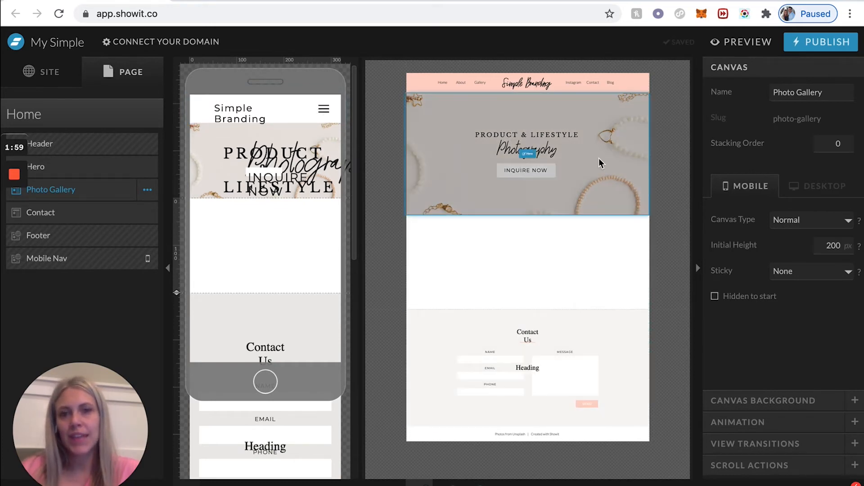
left_click(228, 153)
left_click(227, 150)
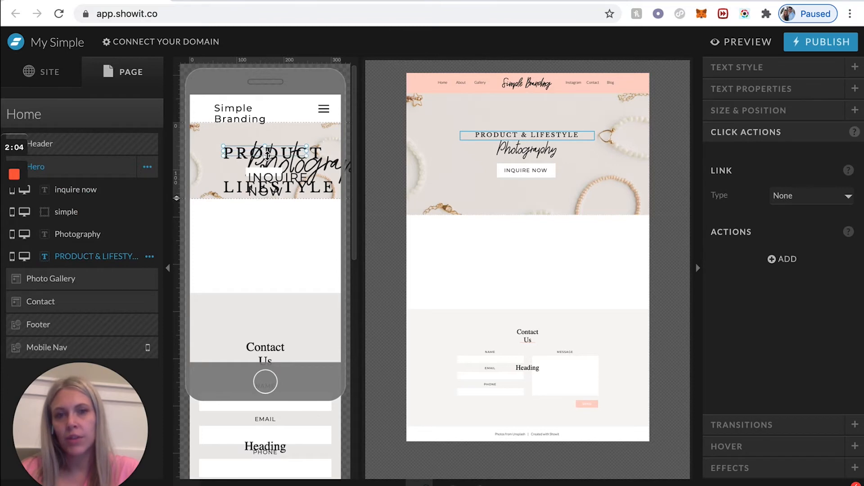
left_click(759, 68)
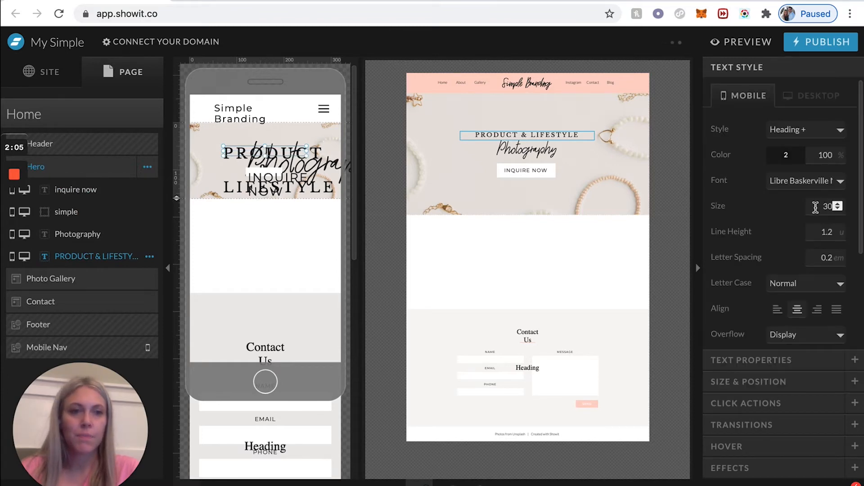
left_click(828, 206)
type("15")
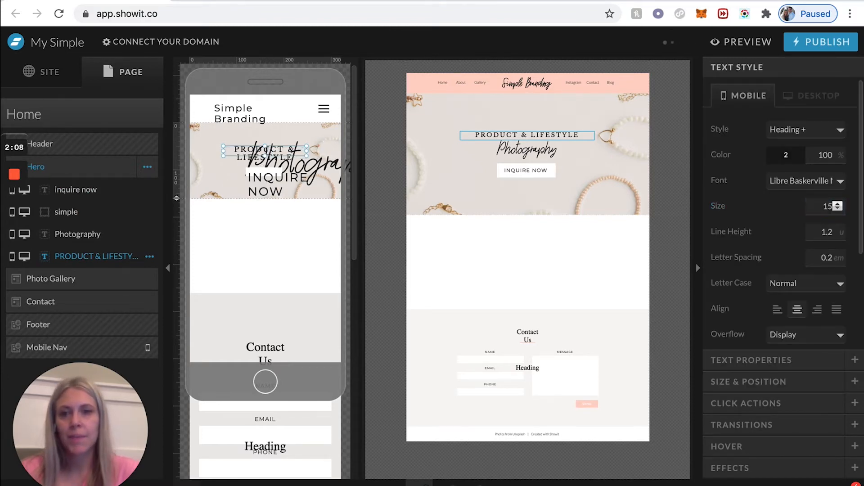
key("Tab")
Widen the PRODUCT & LIFESTYLE text box across most of the mobile canvas and reduce its text size to 12 px.
left_click_drag(306, 151, 341, 153)
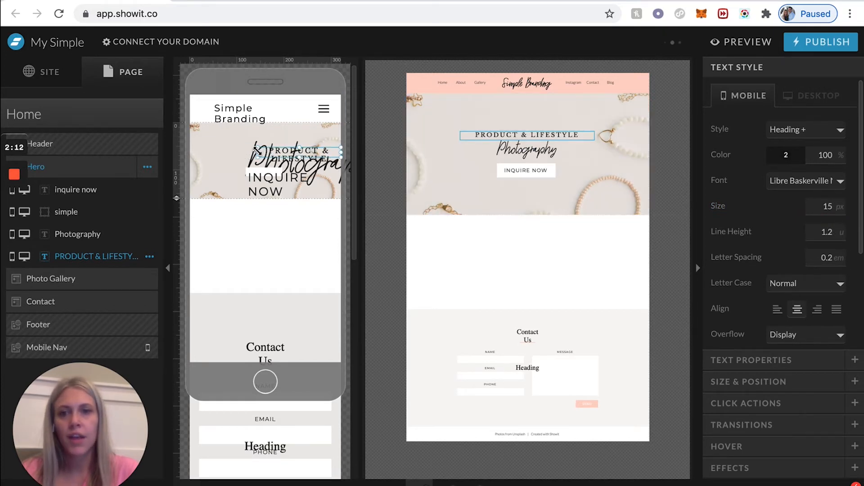
left_click_drag(257, 152, 203, 152)
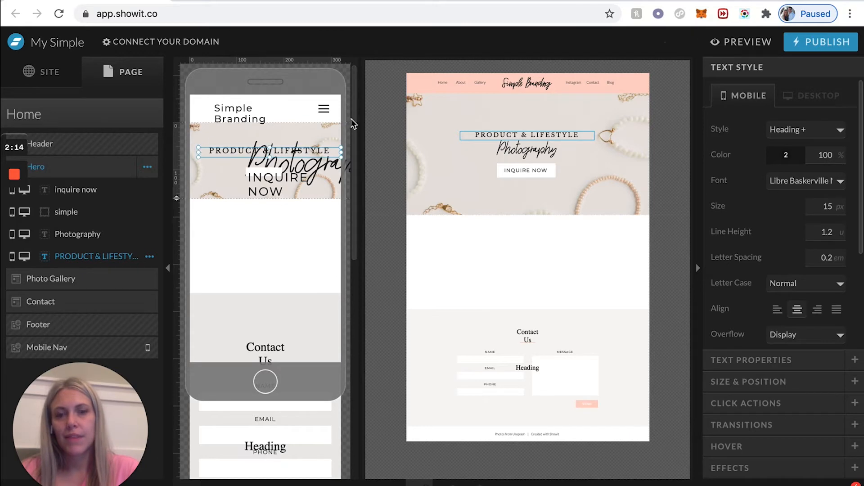
left_click(831, 205)
type("12")
key("Return")
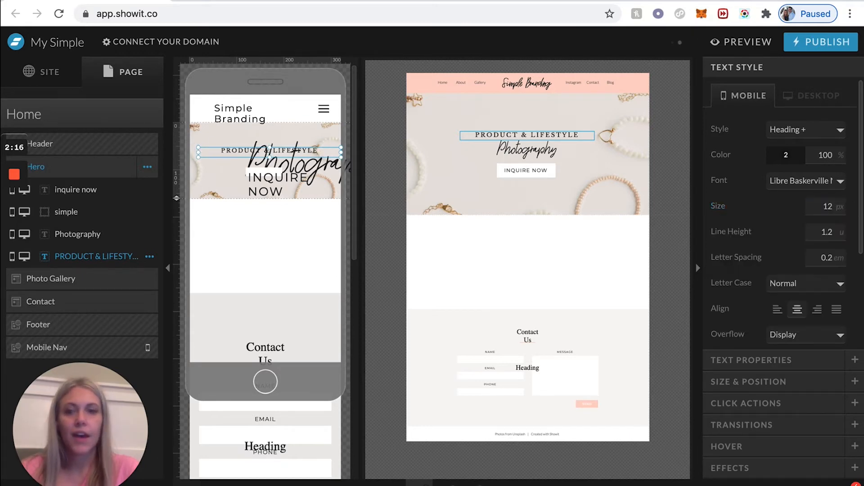
Widen the Photography text box in the mobile Hero canvas and set its mobile text size to 60 px.
left_click(377, 162)
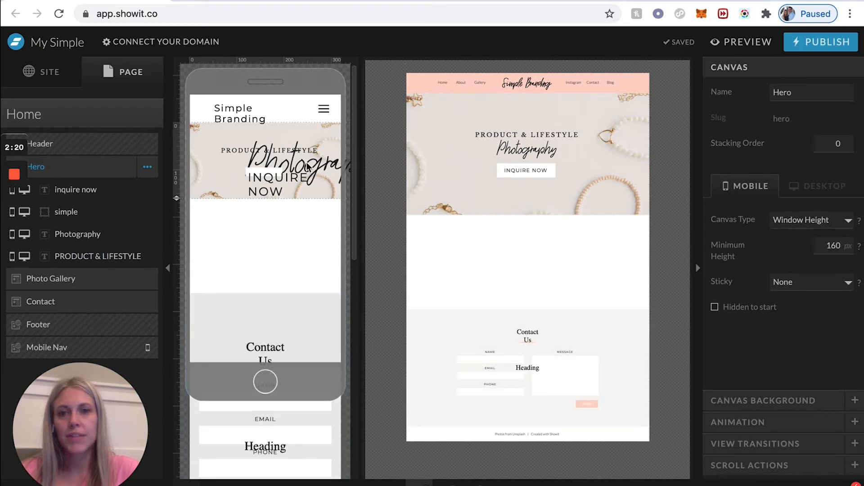
left_click(296, 155)
left_click(326, 170)
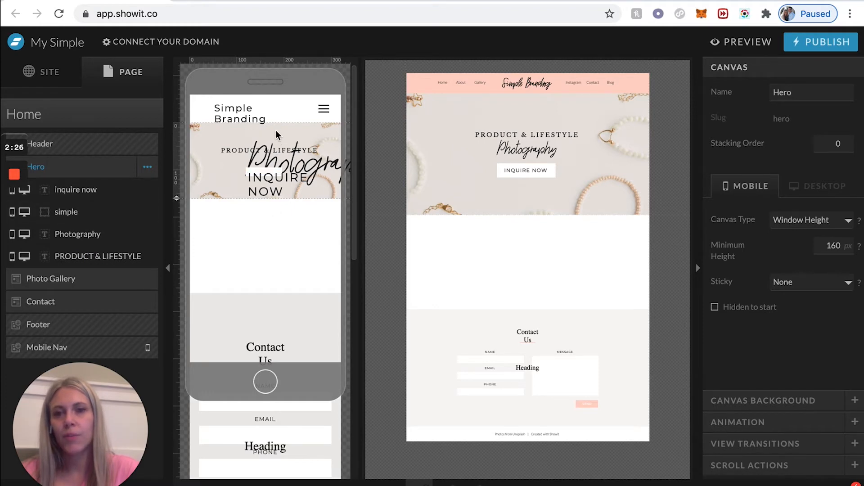
left_click(319, 170)
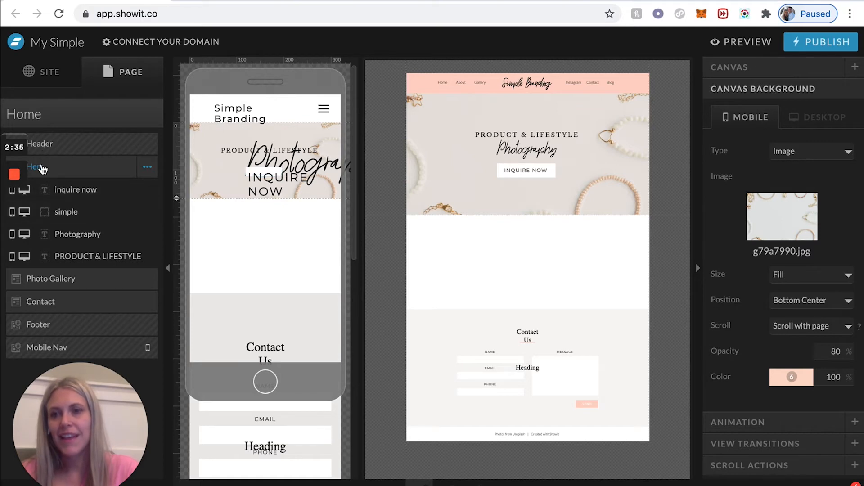
left_click(84, 233)
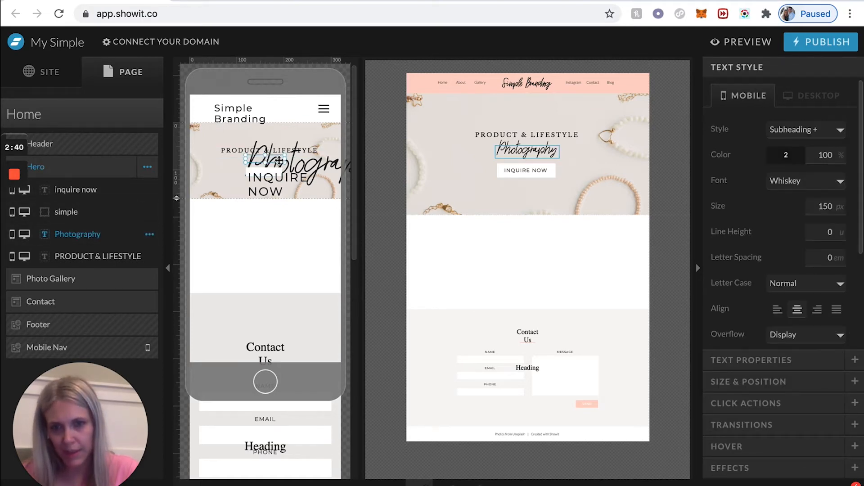
left_click_drag(278, 161, 239, 163)
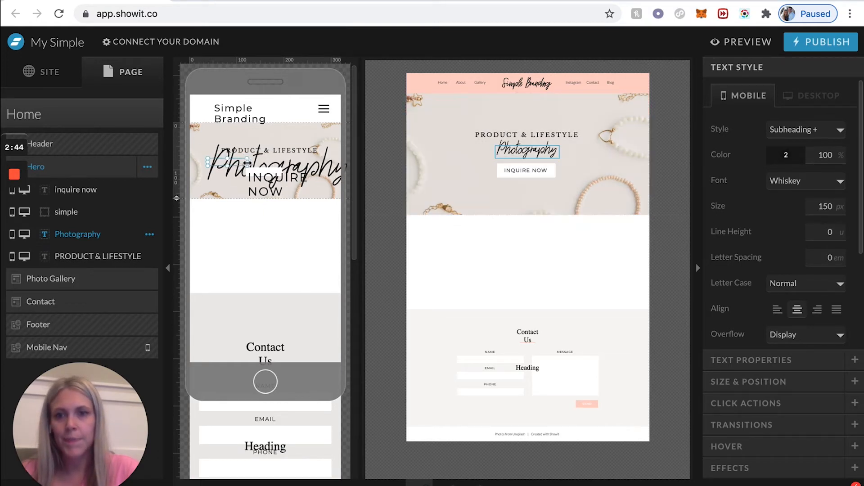
left_click_drag(247, 163, 286, 161)
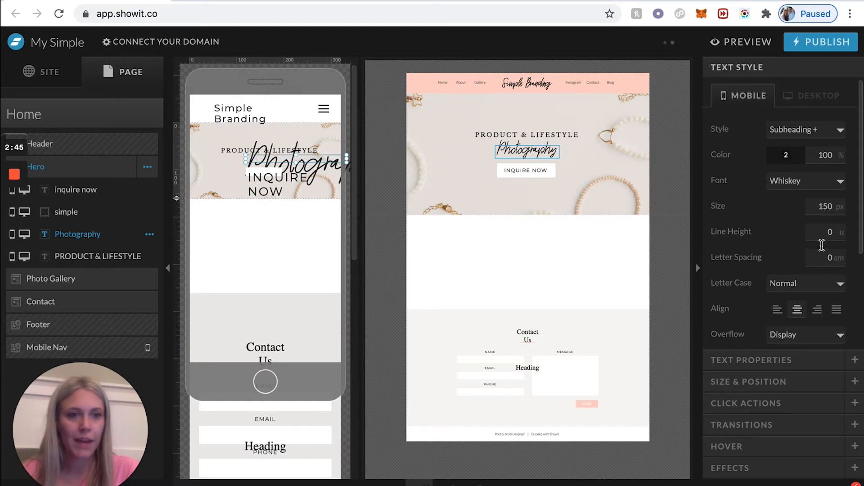
left_click(830, 206)
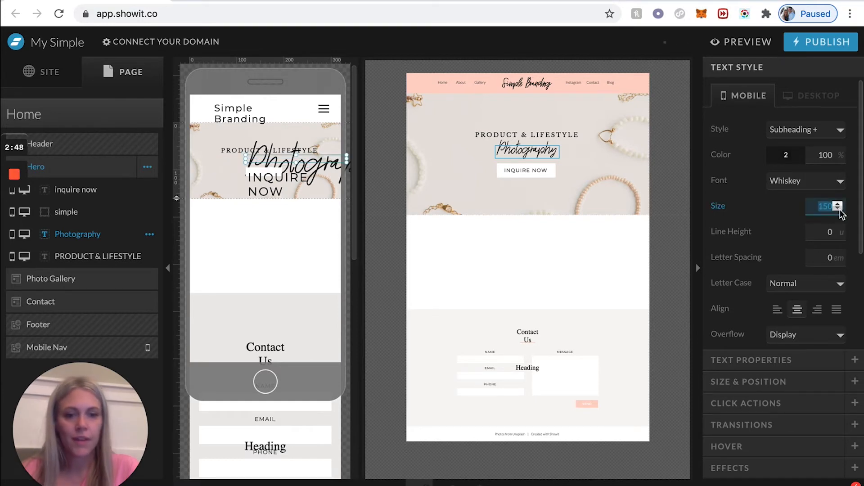
type("60")
key("Return")
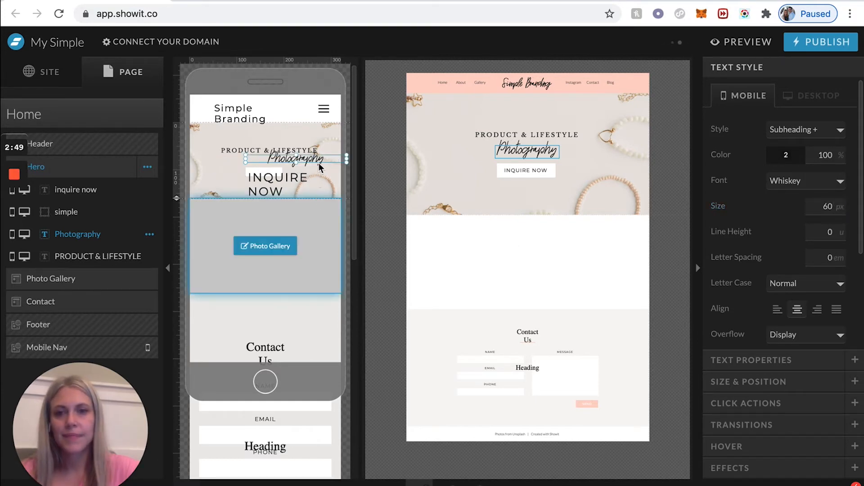
Narrow the Photography text box to fit its word and place it centrally beneath the PRODUCT & LIFESTYLE heading.
left_click_drag(346, 160, 282, 163)
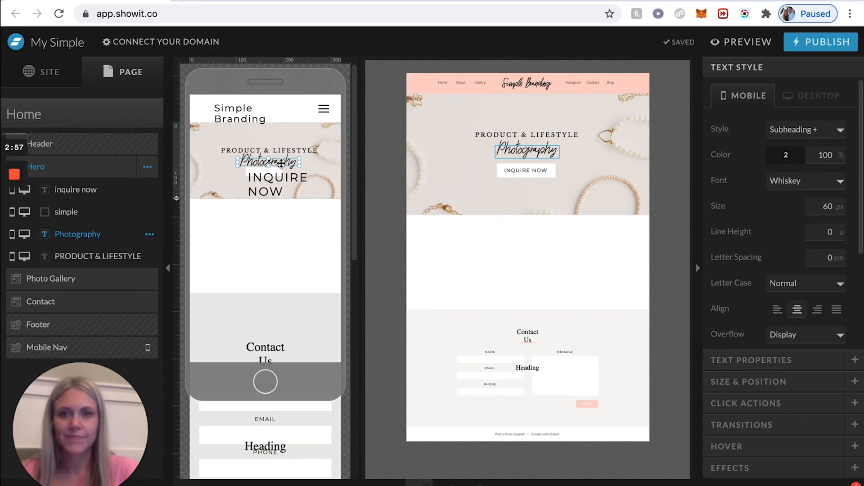
left_click(229, 186)
left_click(275, 161)
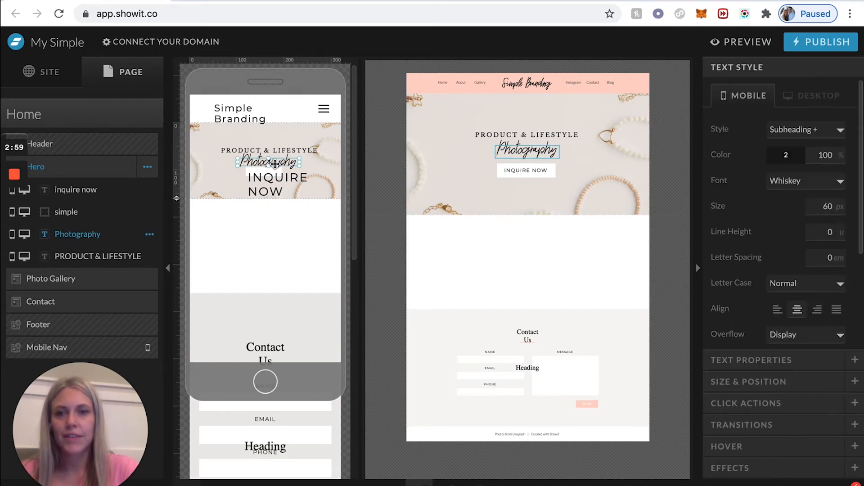
left_click_drag(275, 161, 277, 165)
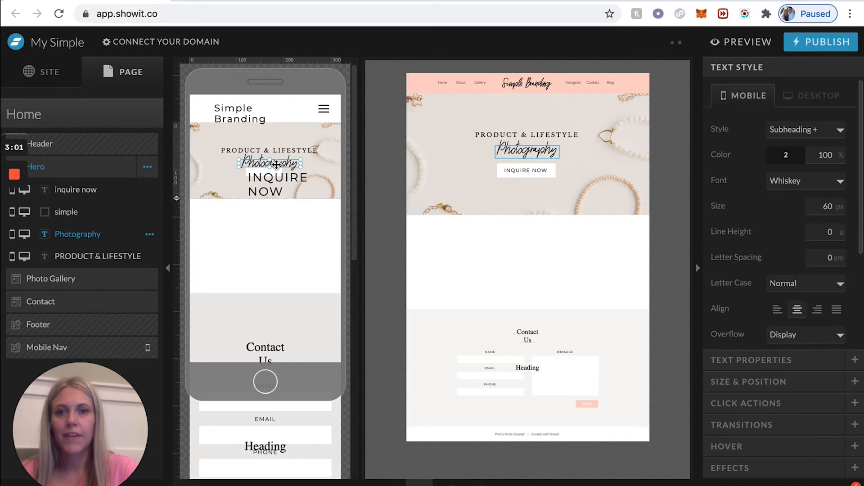
left_click(224, 178)
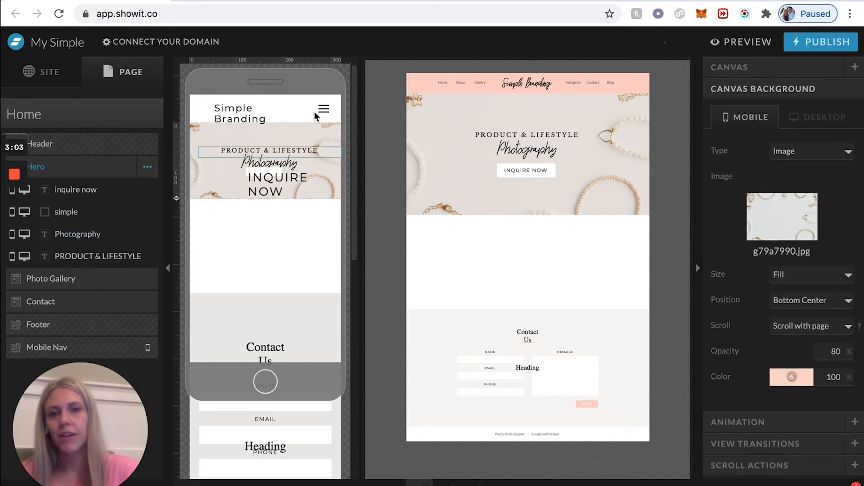
Move the INQUIRE NOW text and its white button rectangle lower in the mobile Hero canvas, leaving a gap beneath Photography.
left_click(250, 174)
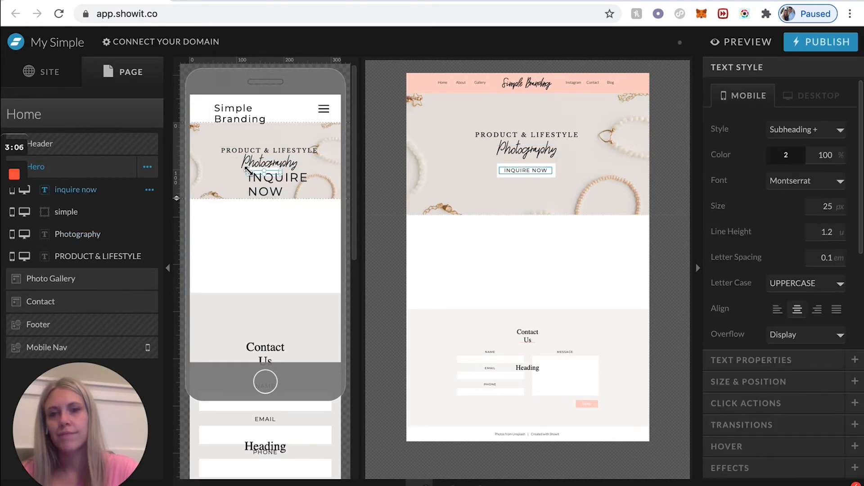
left_click(258, 174)
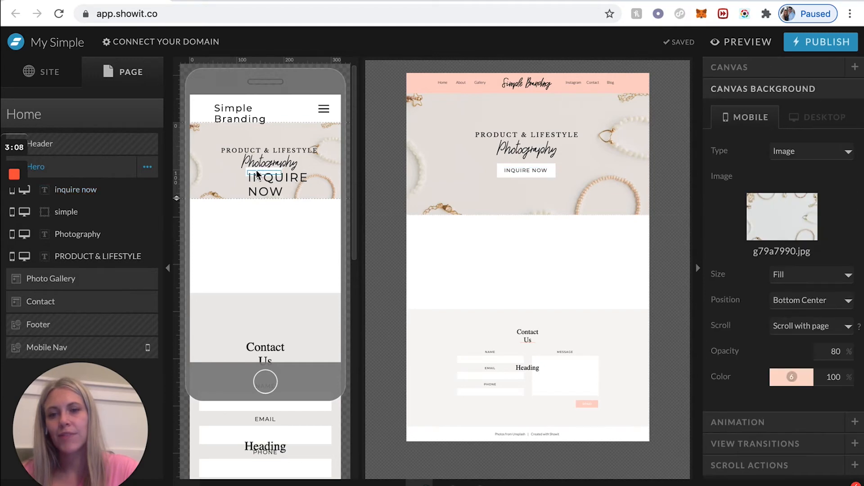
left_click(256, 173)
left_click_drag(257, 172, 258, 185)
left_click(264, 173)
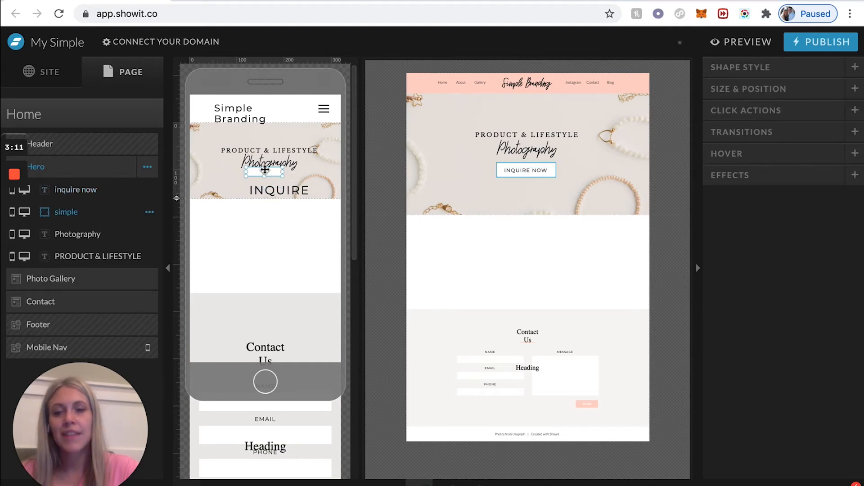
left_click_drag(266, 179, 267, 180)
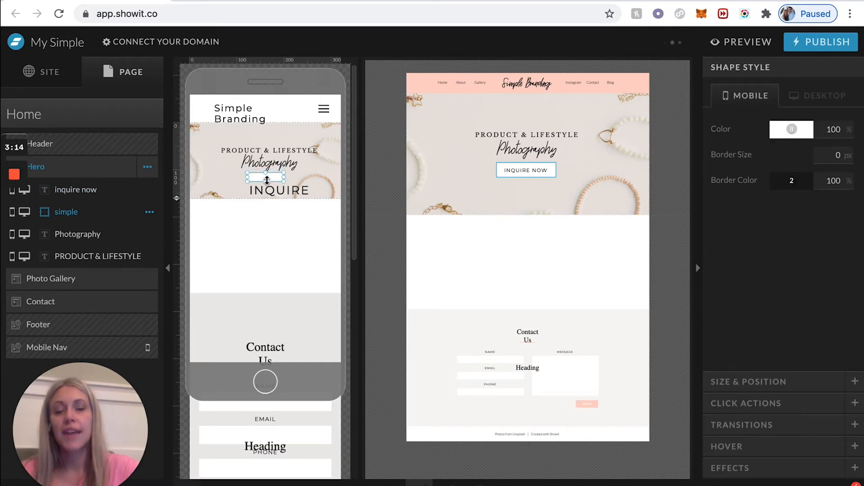
Make the mobile INQUIRE NOW text box taller and set its text size to 15 px.
left_click(284, 193)
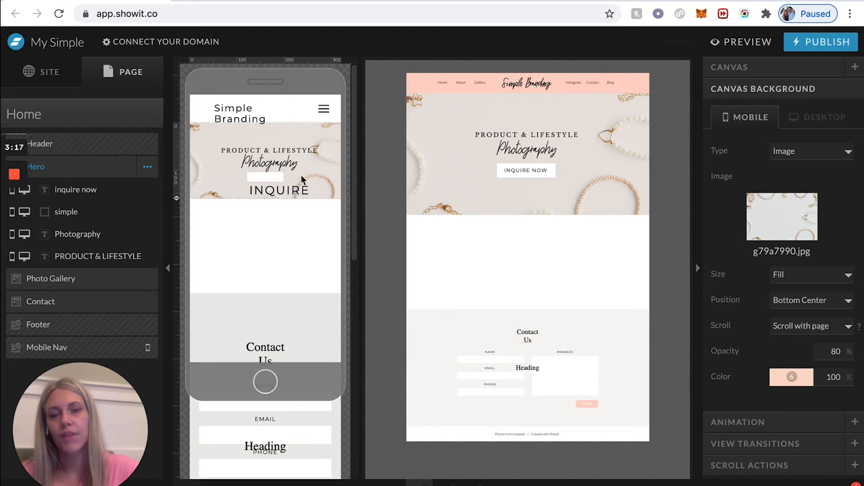
left_click(251, 190)
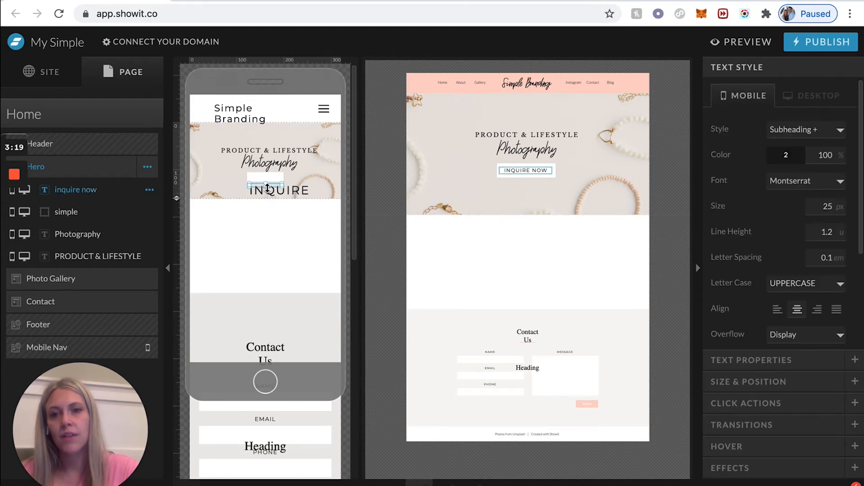
left_click_drag(267, 188, 267, 196)
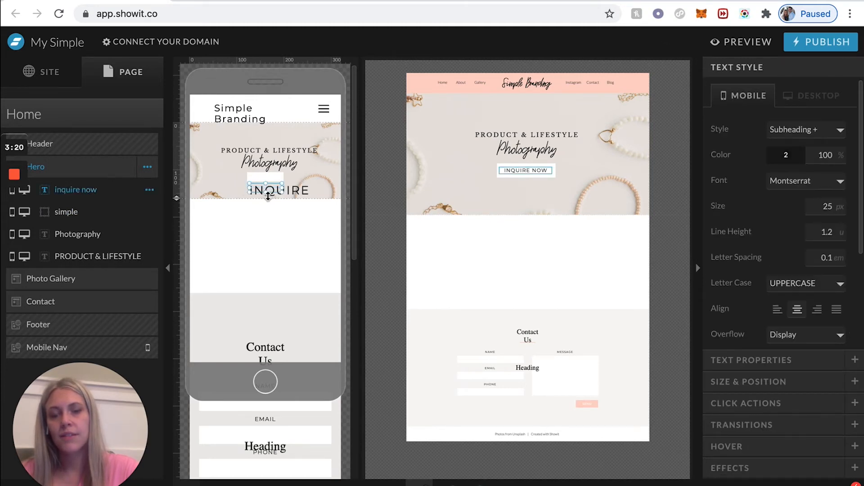
double_click(819, 205)
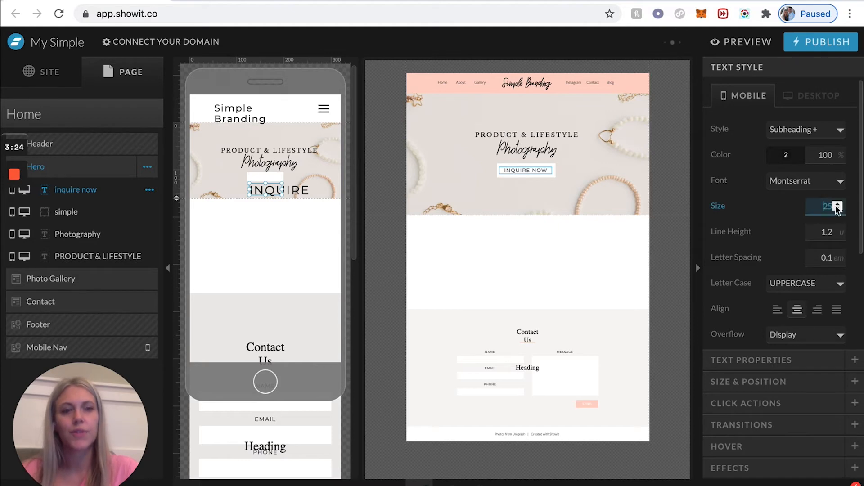
type("15")
key("Return")
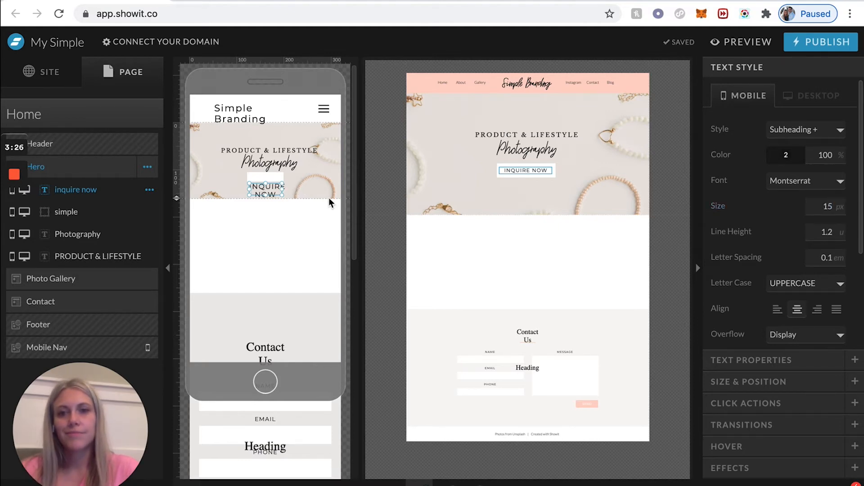
Widen the INQUIRE NOW text box so the text fits on one line, and reduce its mobile text size to 10 px.
left_click_drag(283, 190, 319, 193)
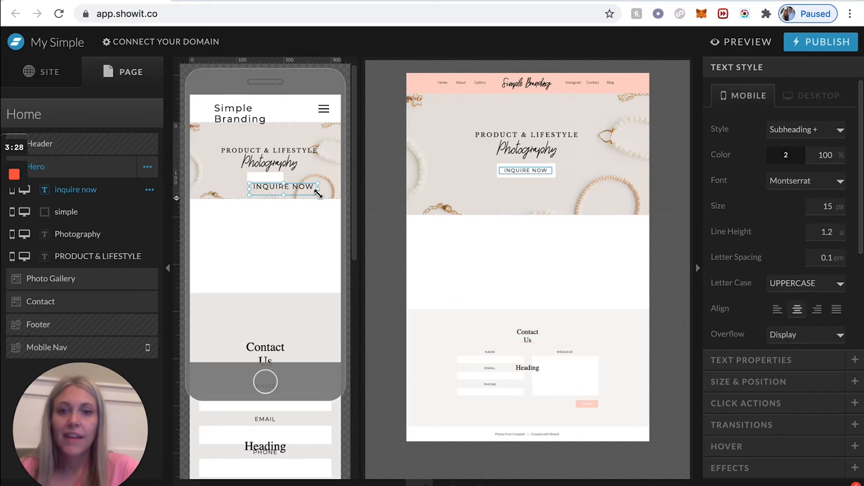
double_click(822, 206)
type("2")
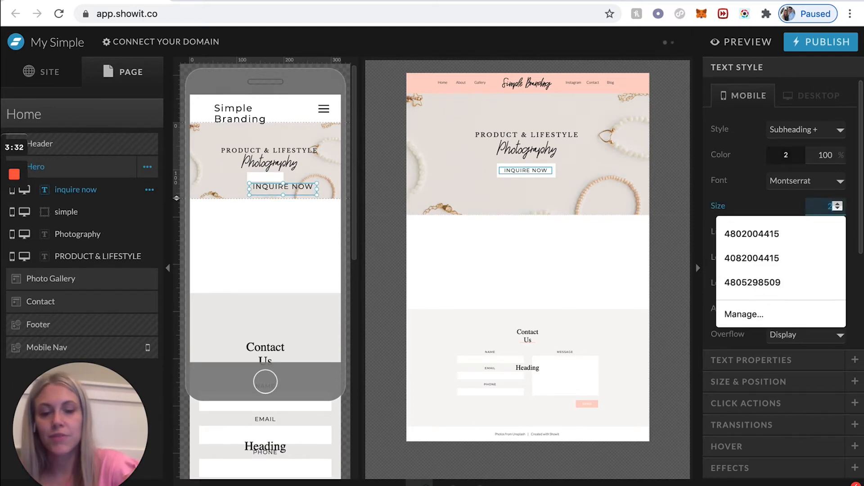
key("BackSpace")
type("10")
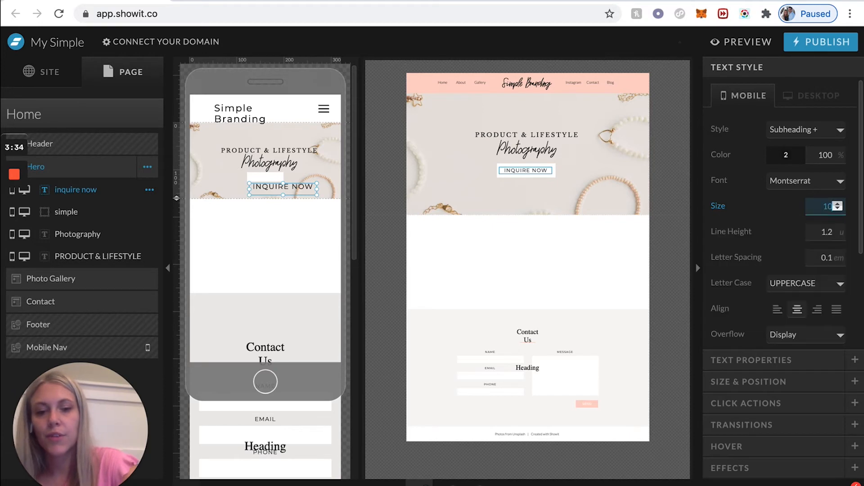
key("Return")
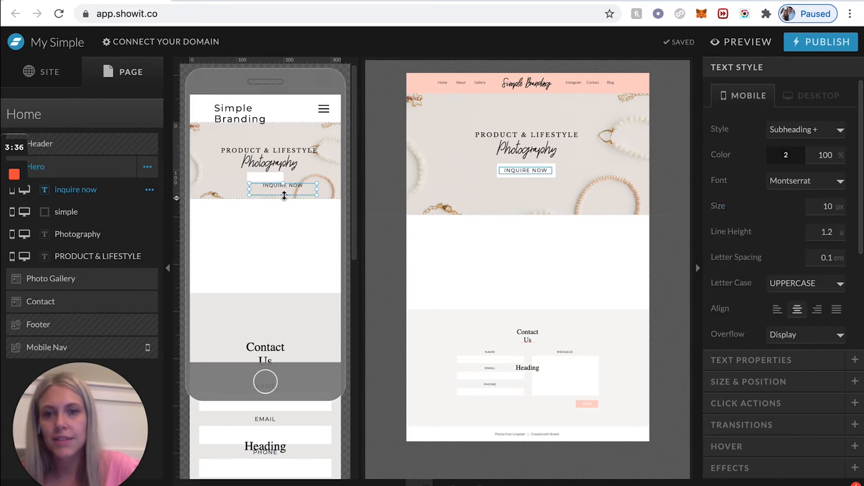
Shrink the INQUIRE NOW text box around its text, widen the white button rectangle to match, and place the text over it.
mouse_move(285, 195)
left_mouse_down()
mouse_move(302, 186)
mouse_move(291, 185)
left_mouse_up()
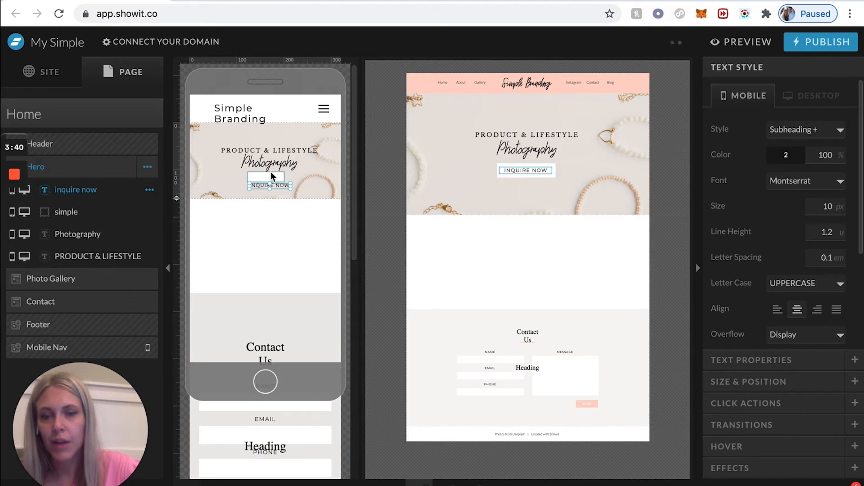
left_click(272, 176)
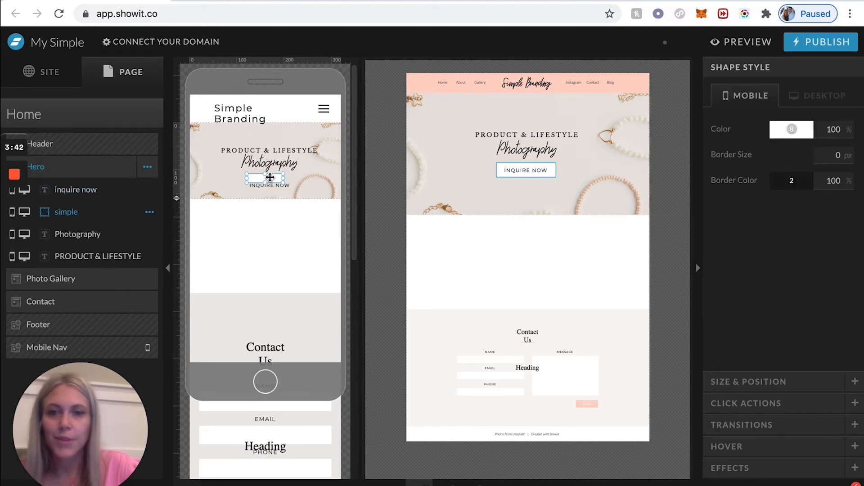
mouse_move(284, 180)
left_mouse_down()
mouse_move(293, 180)
mouse_move(280, 178)
left_mouse_up()
left_click(282, 185)
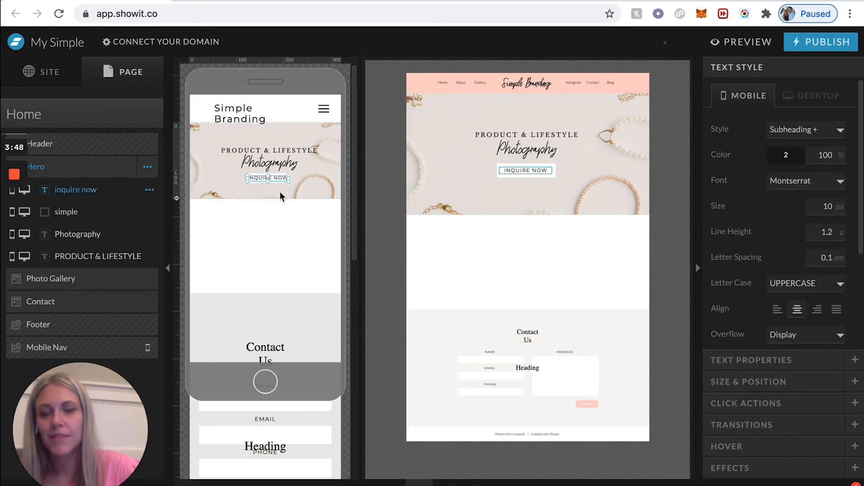
Fine-tune the INQUIRE NOW text so it sits centred within the white button rectangle on mobile.
left_click(285, 260)
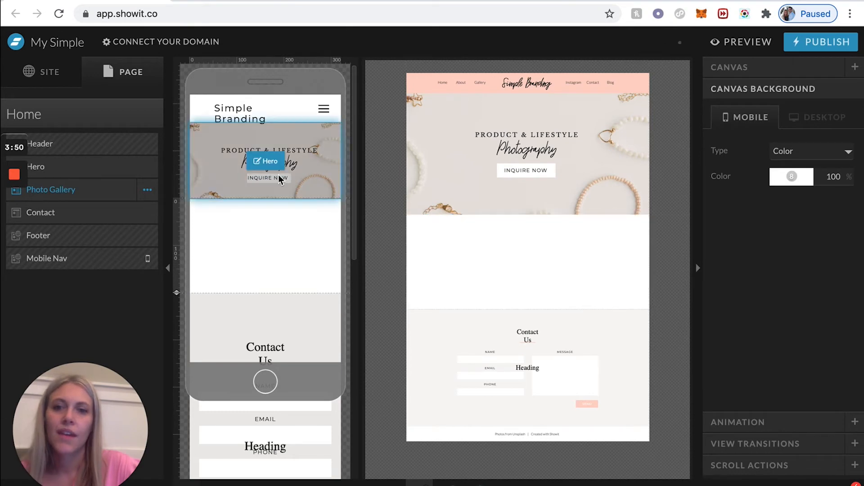
left_click(285, 174)
left_click(279, 174)
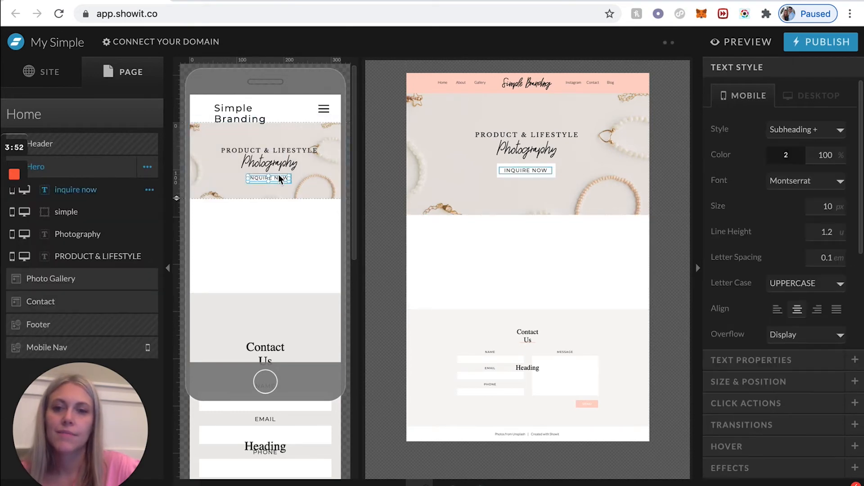
left_click(304, 223)
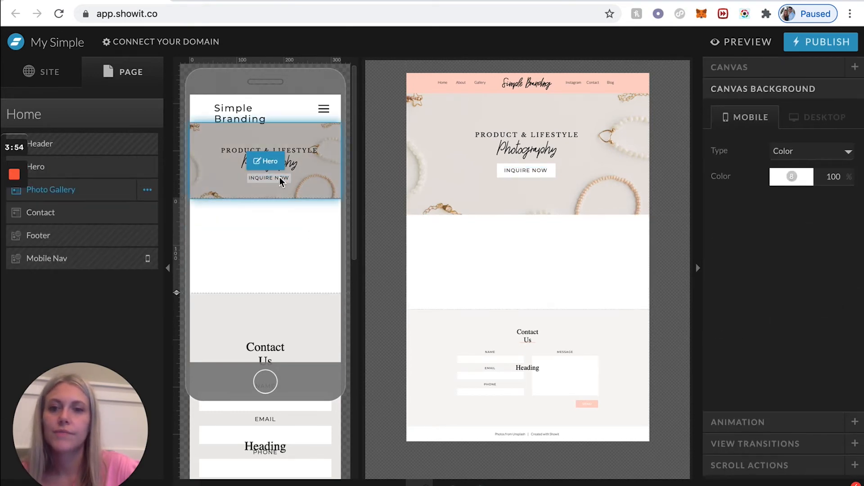
Switch to the desktop layout and set the Photo Gallery canvas background to palette colour 7.
left_click(507, 262)
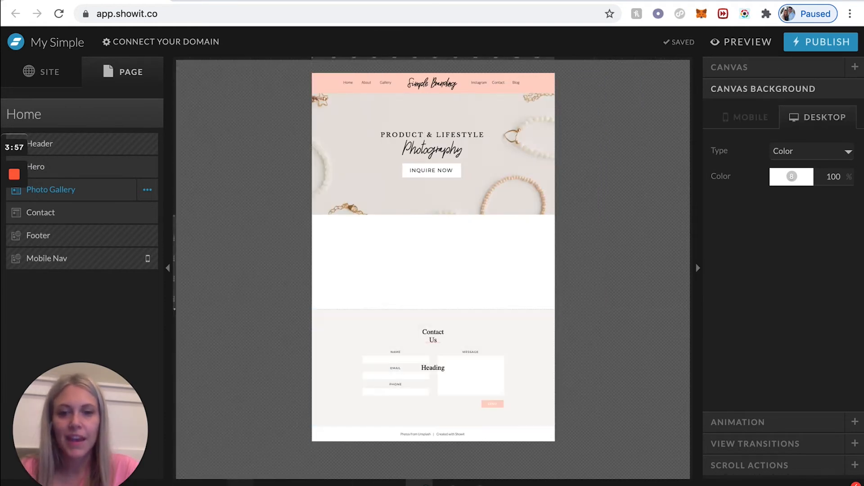
left_click(388, 484)
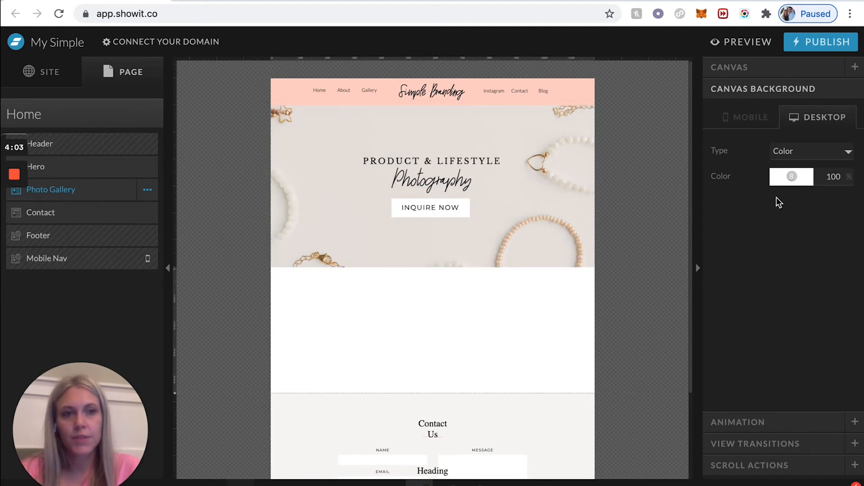
left_click(786, 177)
left_click(840, 217)
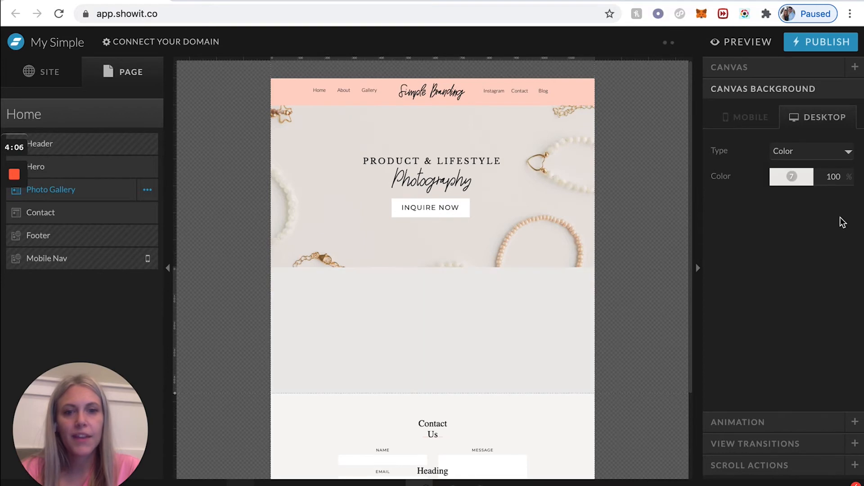
Try custom cream and beige shades, #fdf8e7 and #ece7d7, as the Photo Gallery canvas's desktop background.
left_click(801, 178)
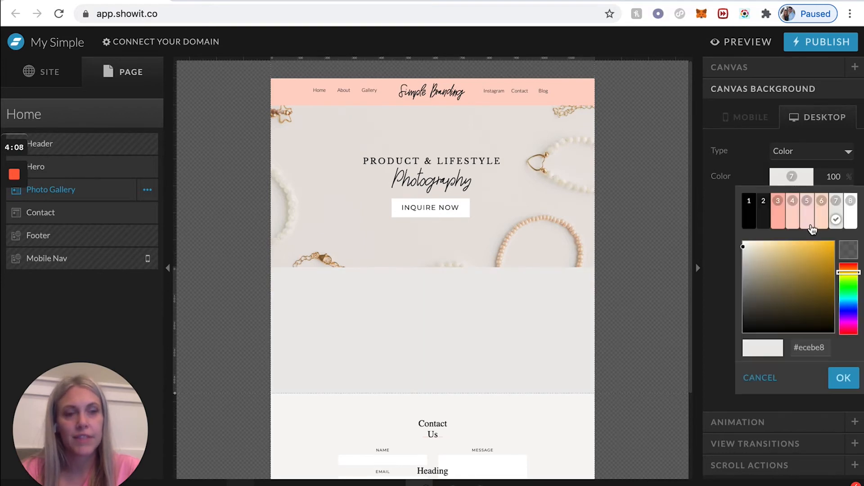
left_click_drag(768, 248, 751, 245)
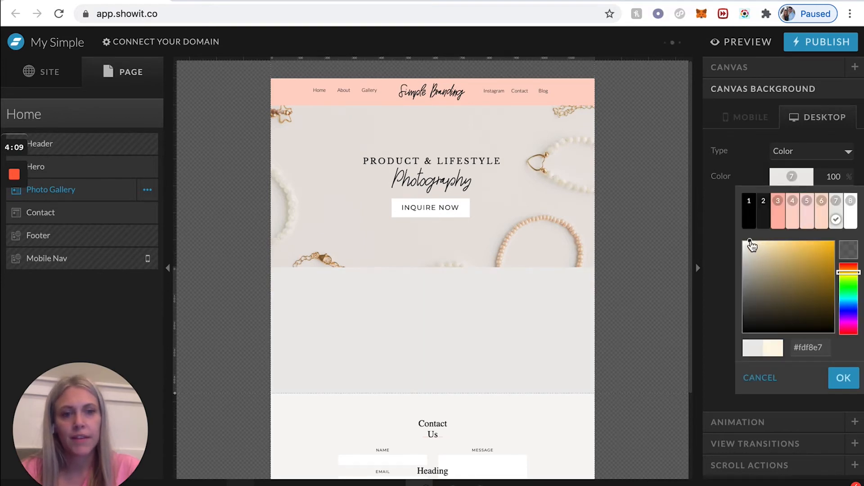
left_click(843, 377)
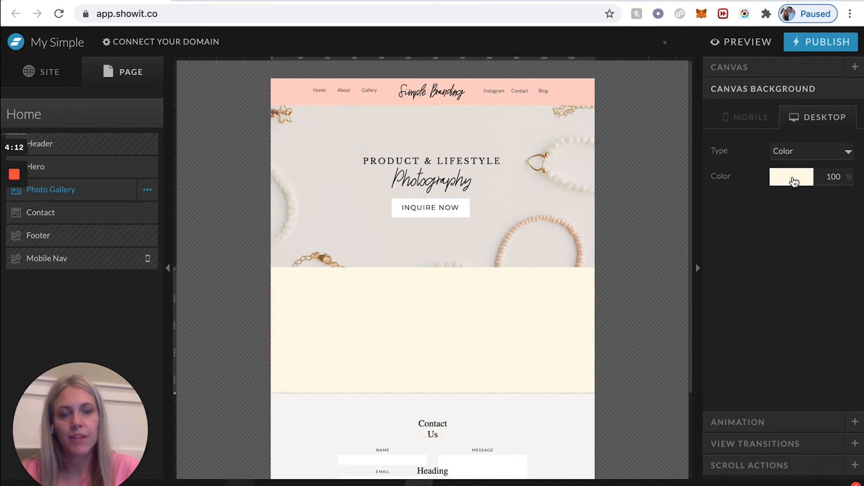
left_click(794, 182)
left_click_drag(760, 244, 750, 251)
left_click(844, 381)
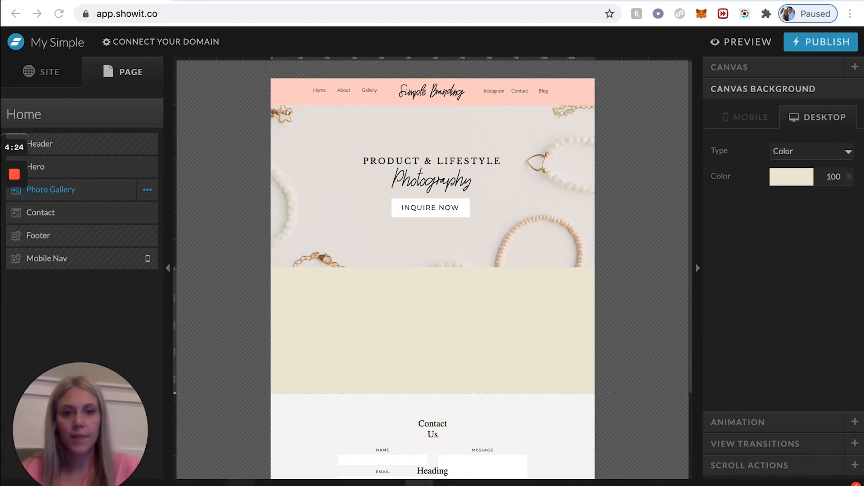
Paste the copied light grey hex code as the Photo Gallery canvas's desktop background colour.
left_click(806, 184)
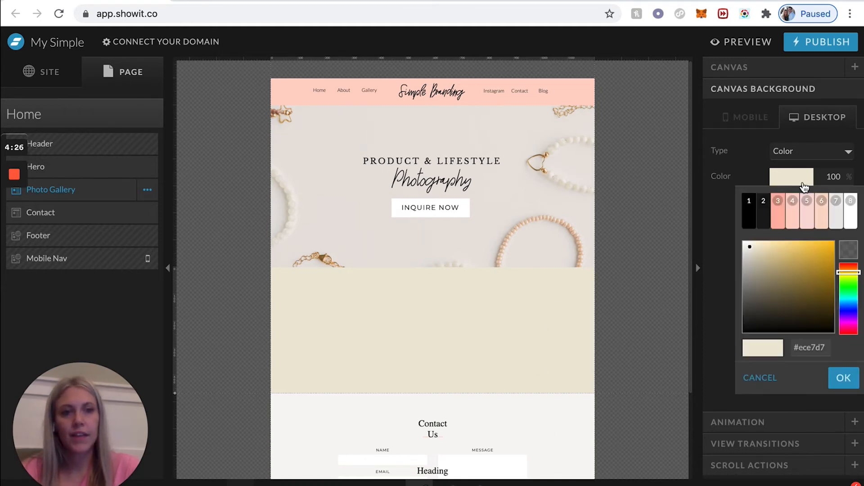
key("ctrl+v")
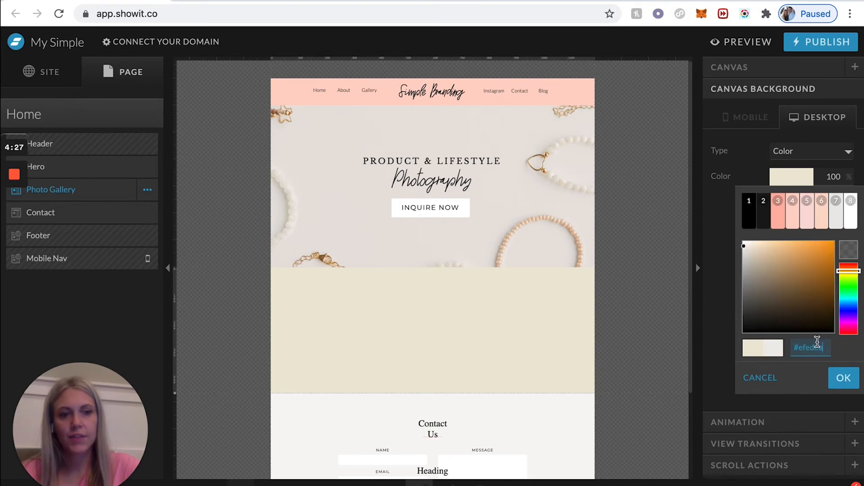
left_click(844, 377)
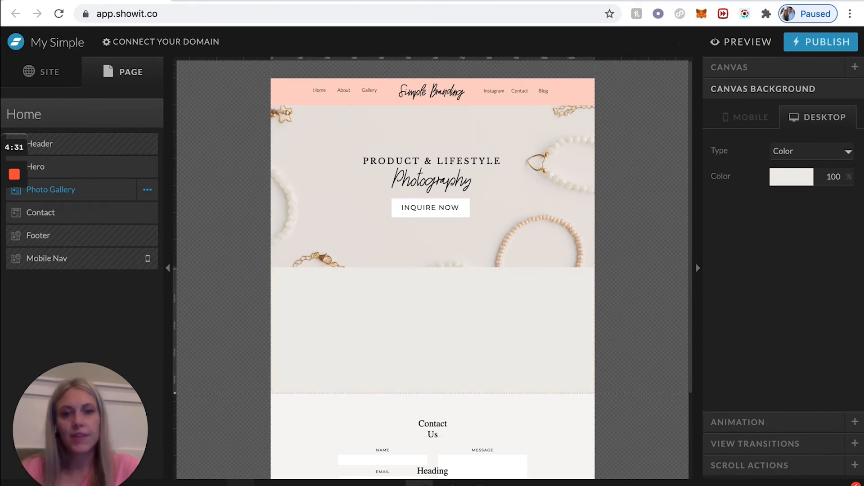
Add a rectangle to the Photo Gallery canvas, resize it to a nearly square block, and place it near the canvas's left edge.
mouse_move(446, 484)
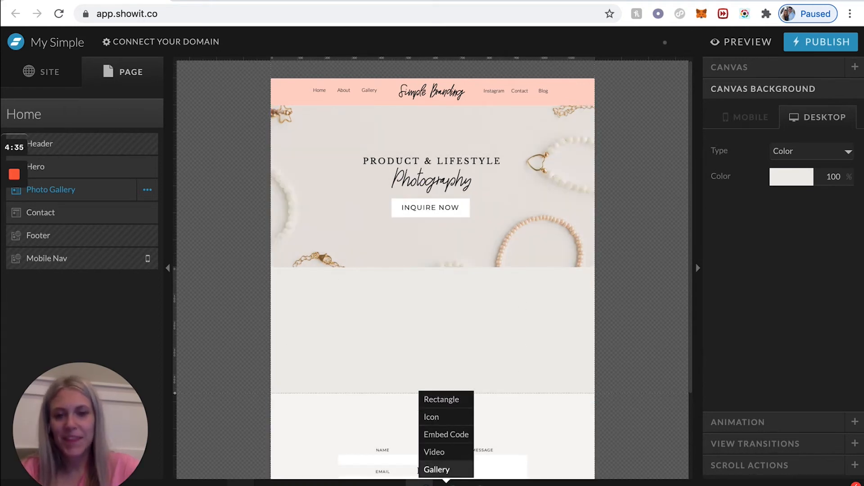
left_click(454, 400)
left_click_drag(418, 311, 399, 304)
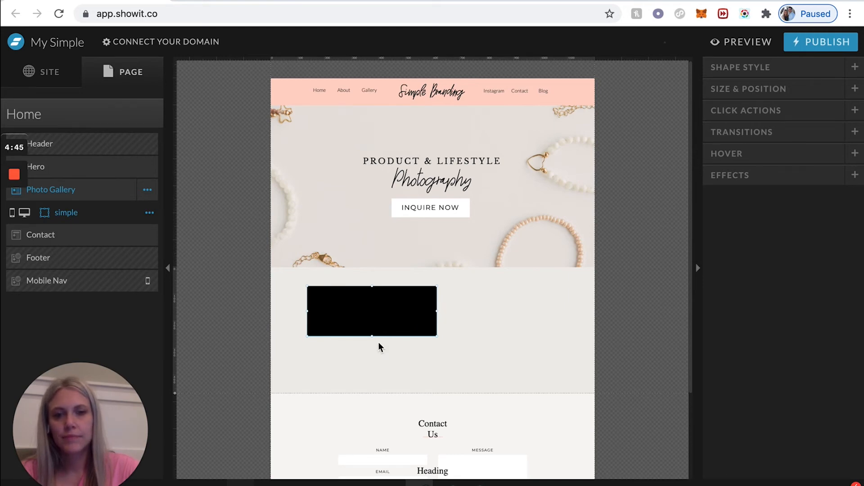
mouse_move(373, 332)
left_mouse_down()
mouse_move(375, 347)
mouse_move(374, 336)
left_mouse_up()
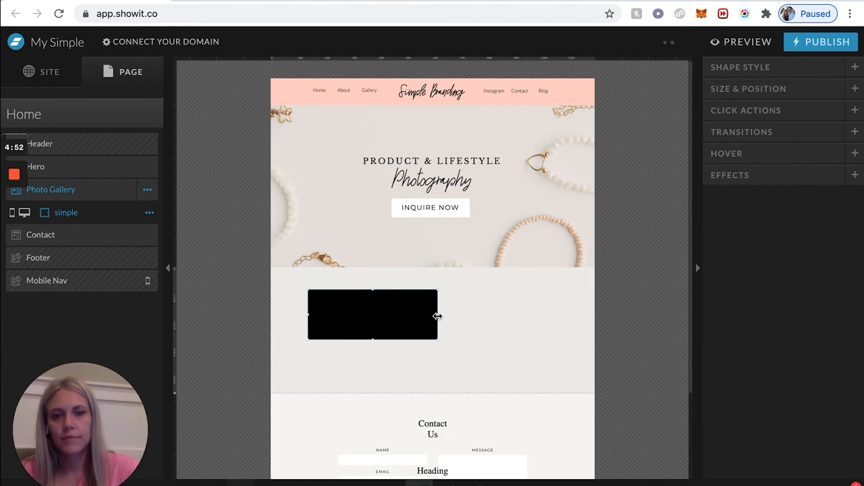
left_click_drag(437, 317, 392, 316)
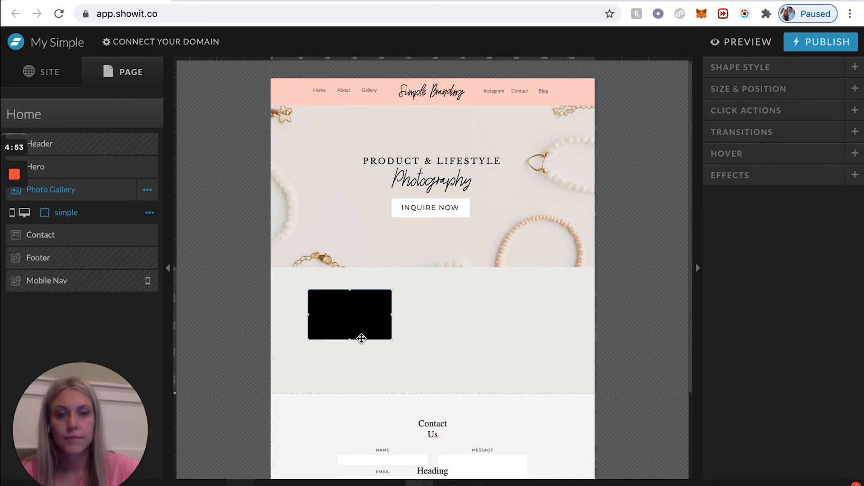
left_click_drag(350, 339, 352, 374)
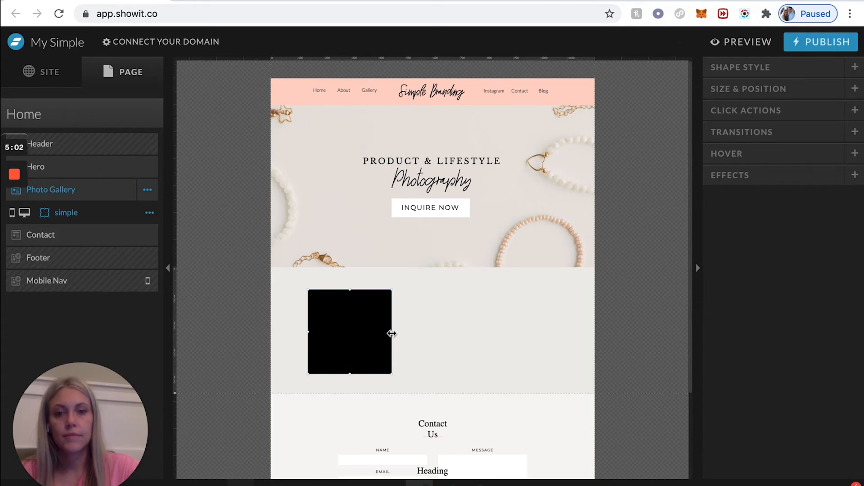
left_click_drag(392, 333, 354, 330)
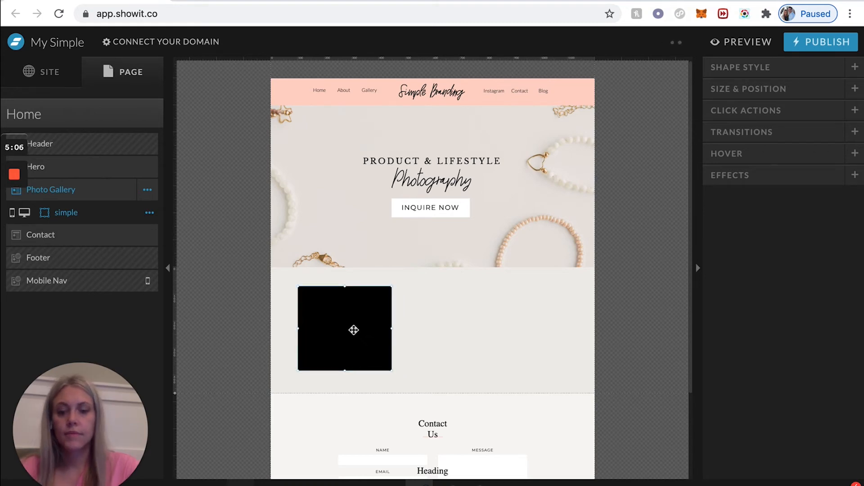
Set the rectangle's desktop fill colour to white, palette colour 8.
left_click(744, 68)
left_click(794, 130)
left_click(843, 151)
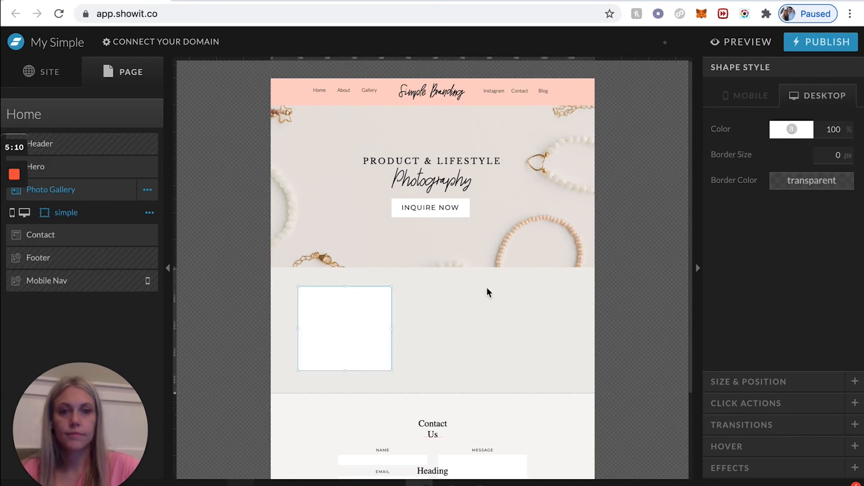
Duplicate the white rectangle twice and place the copies beside it to form an evenly spaced row of three.
key("super+d")
left_click_drag(348, 341, 462, 341)
left_click(340, 322)
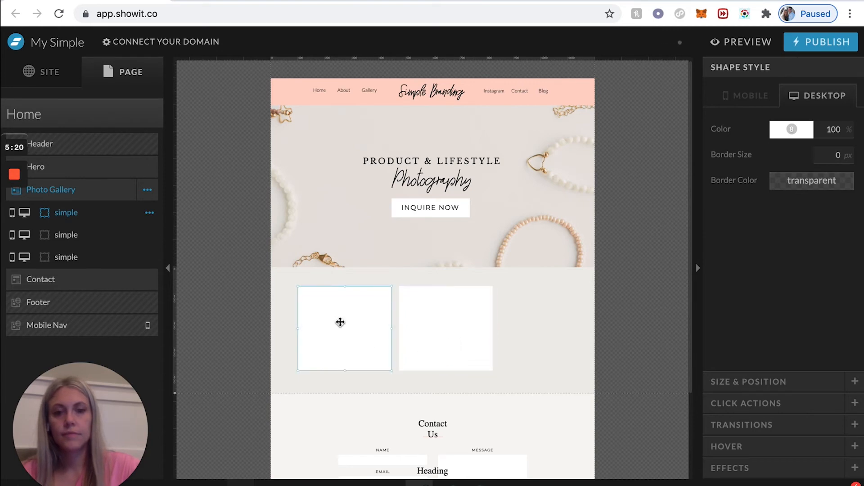
left_click_drag(340, 322, 559, 329)
left_click(636, 333)
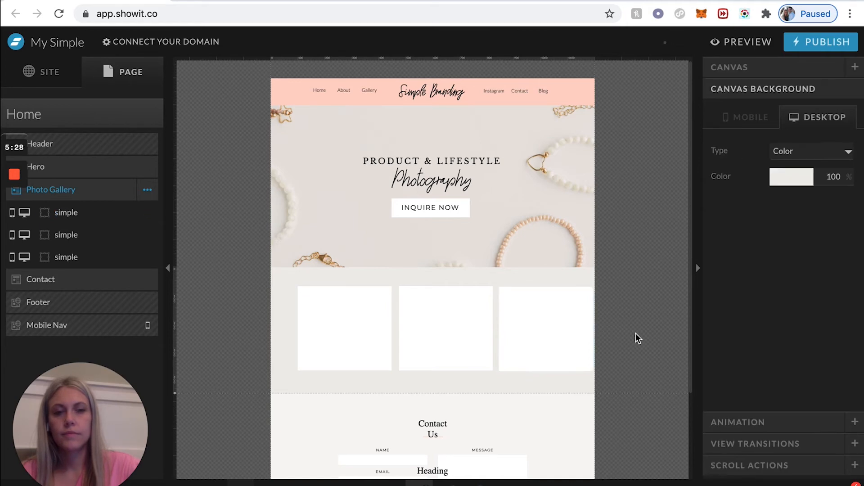
Select all three white rectangles, align them vertically to each other, and shift the row to the middle of the canvas.
left_click_drag(635, 334, 362, 317)
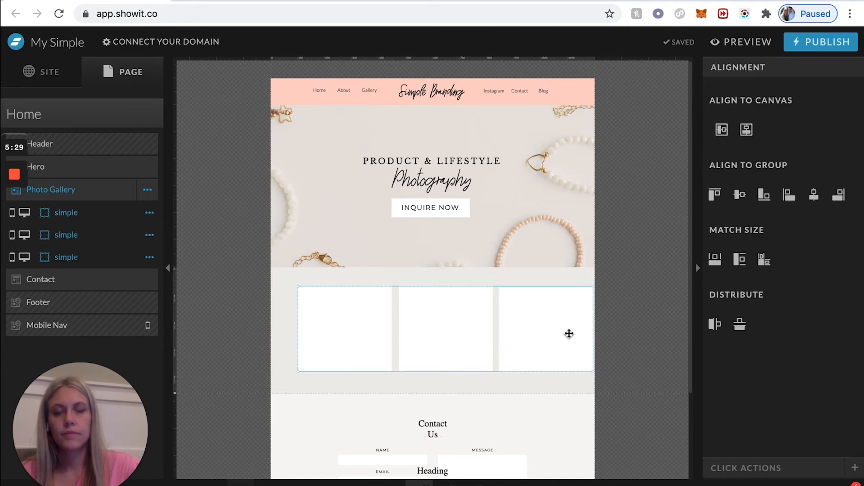
left_click_drag(566, 333, 560, 333)
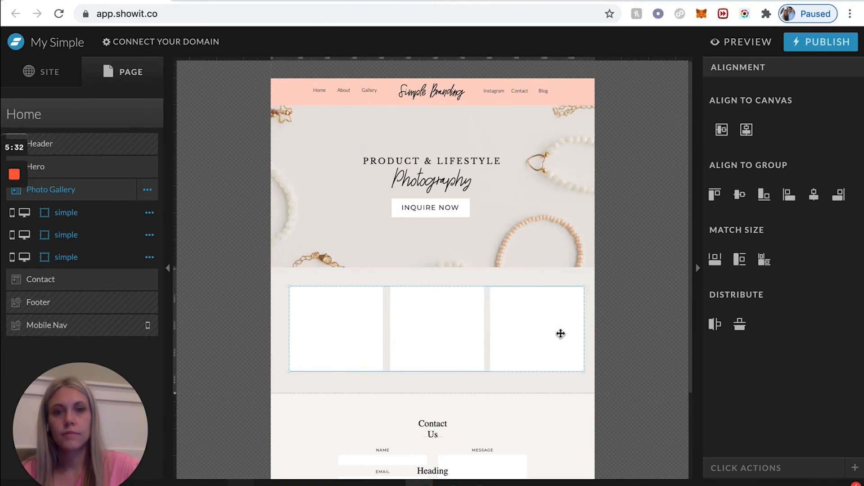
left_click(739, 196)
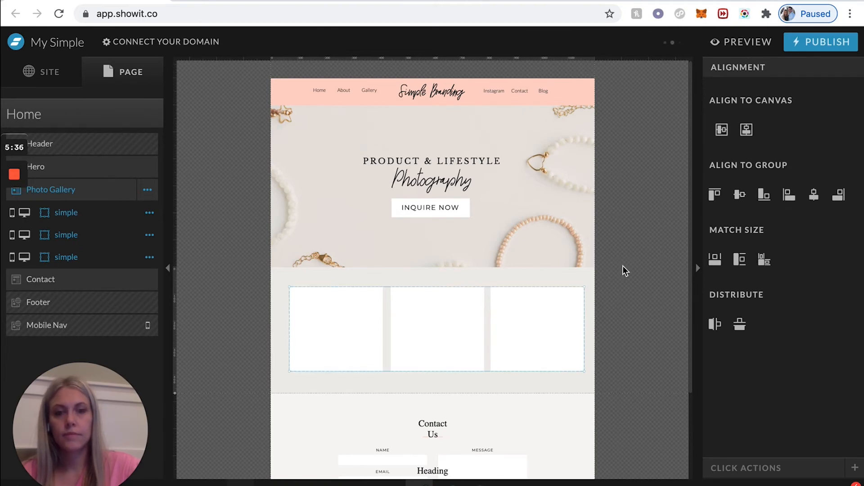
left_click_drag(560, 328, 557, 328)
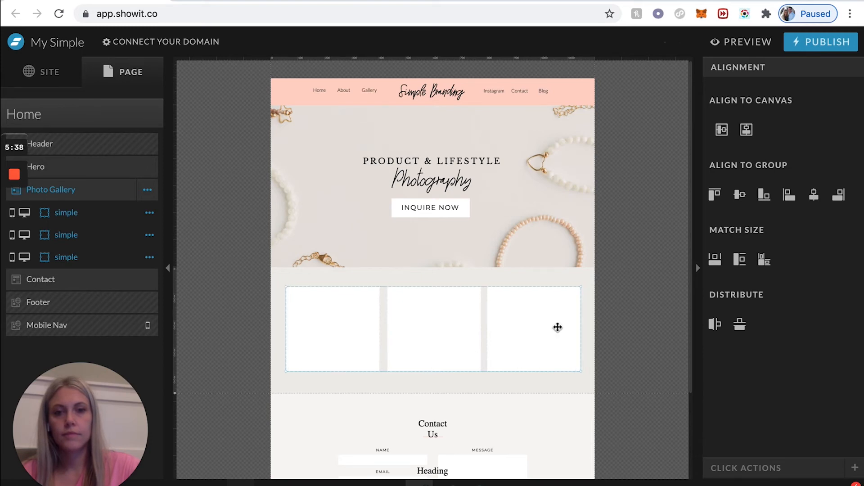
left_click(670, 298)
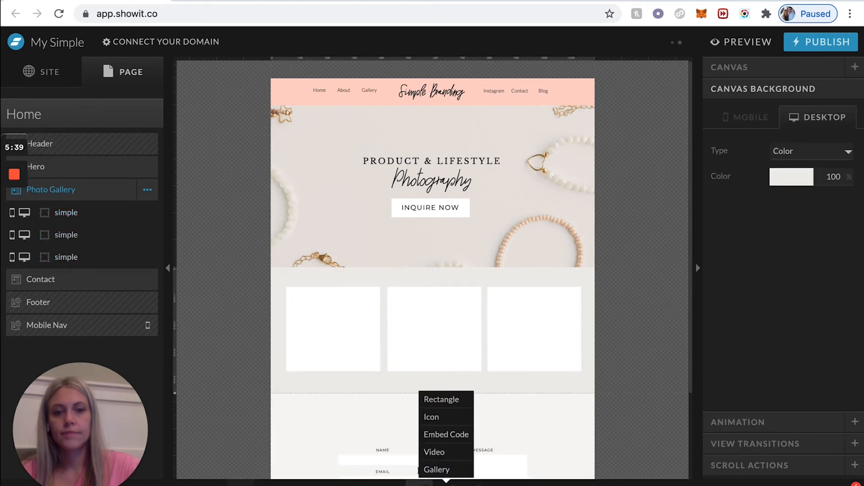
Add G79A8872.jpg from the Brand Photographer folder and fit it inside the first white rectangle at 317 by 278 px.
left_click(473, 481)
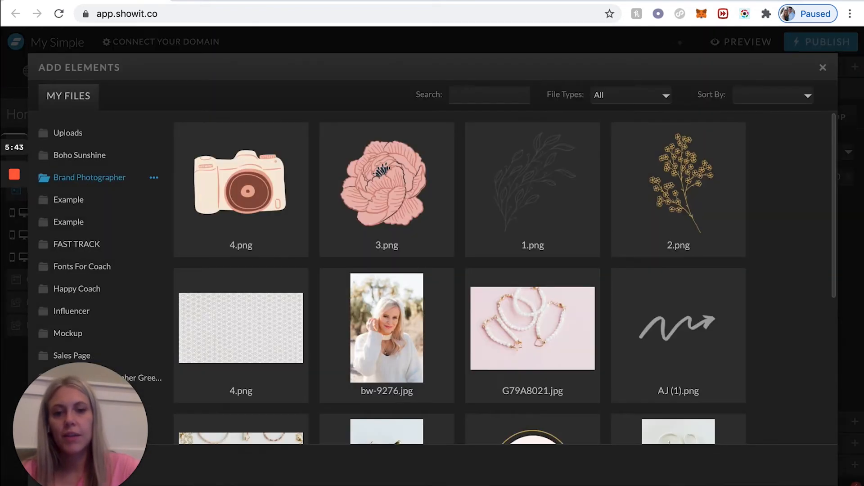
scroll(456, 299, "down", 4)
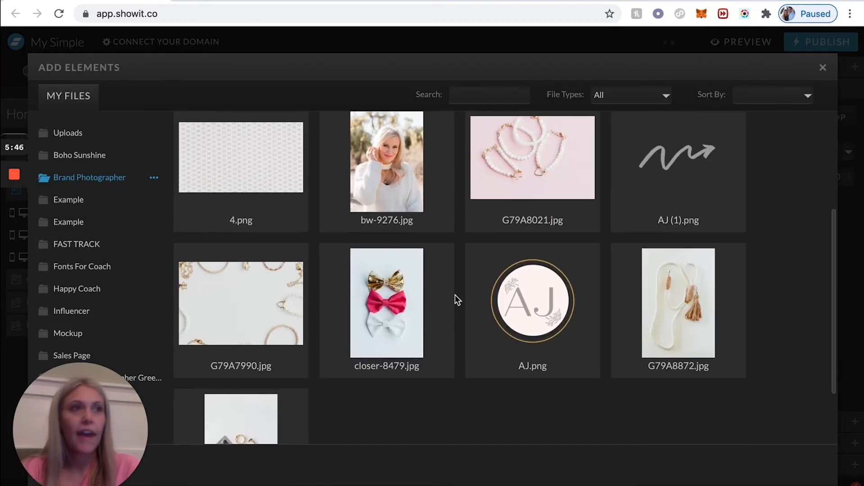
left_click(696, 316)
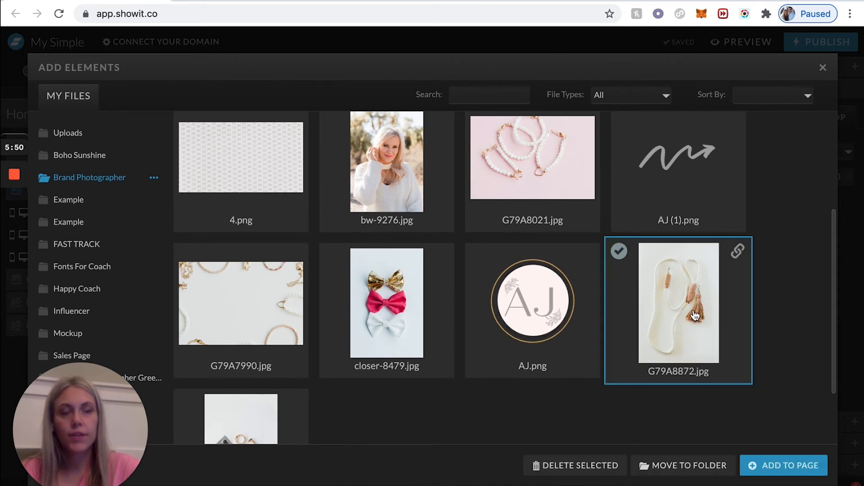
left_click(788, 464)
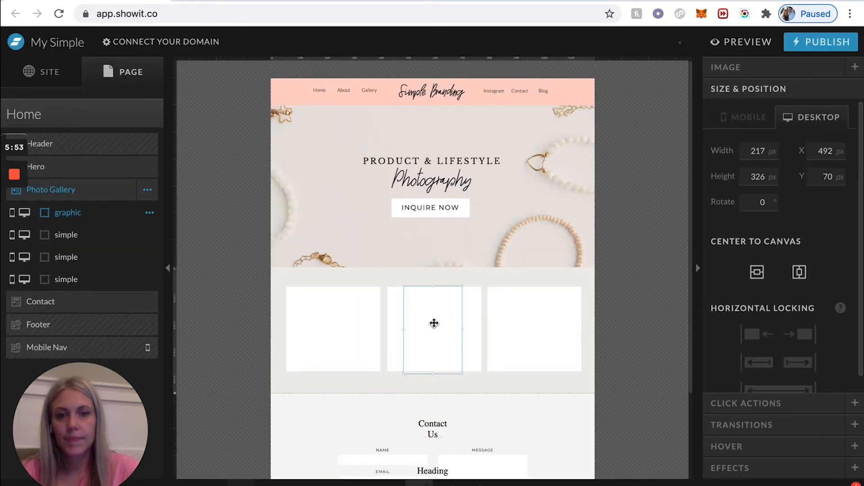
left_click_drag(434, 323, 376, 336)
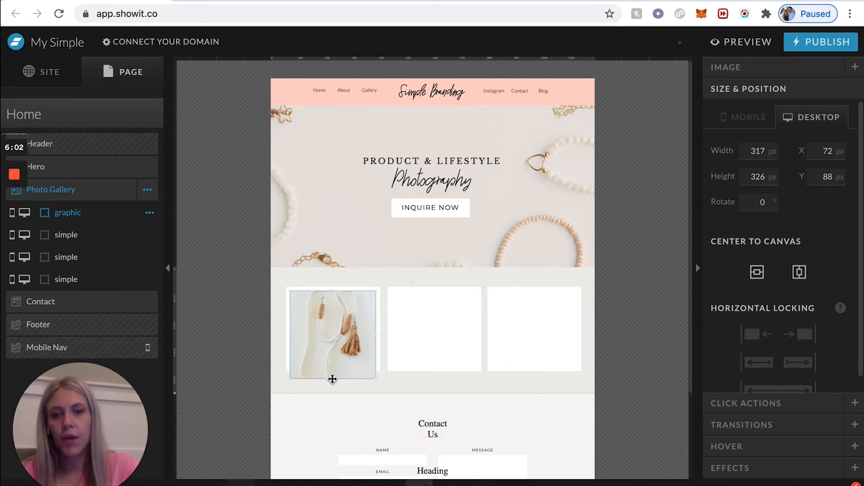
left_click_drag(333, 378, 333, 365)
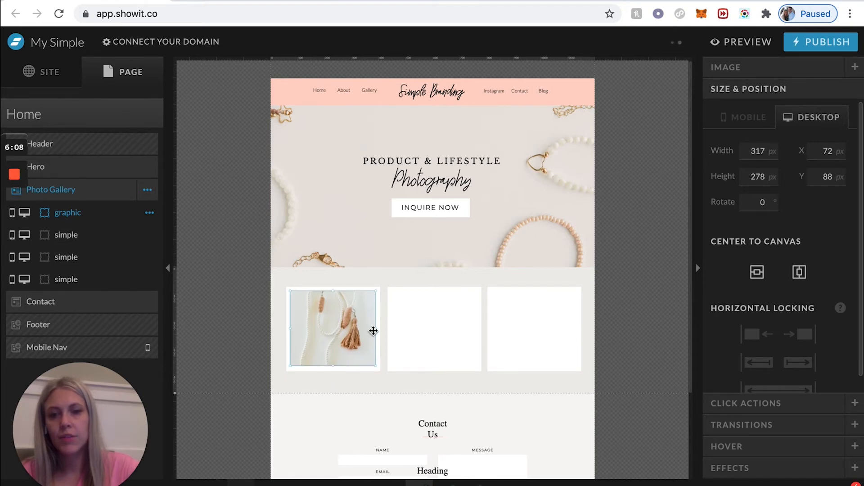
left_click(610, 350)
double_click(343, 334)
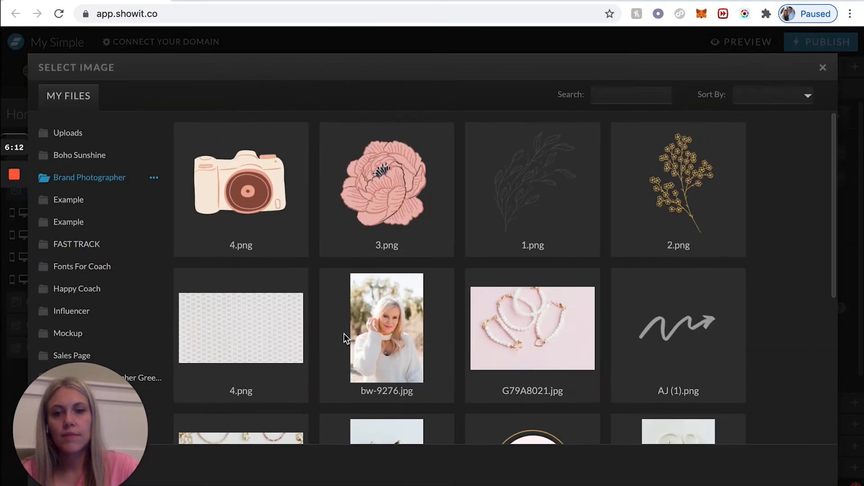
left_click(823, 71)
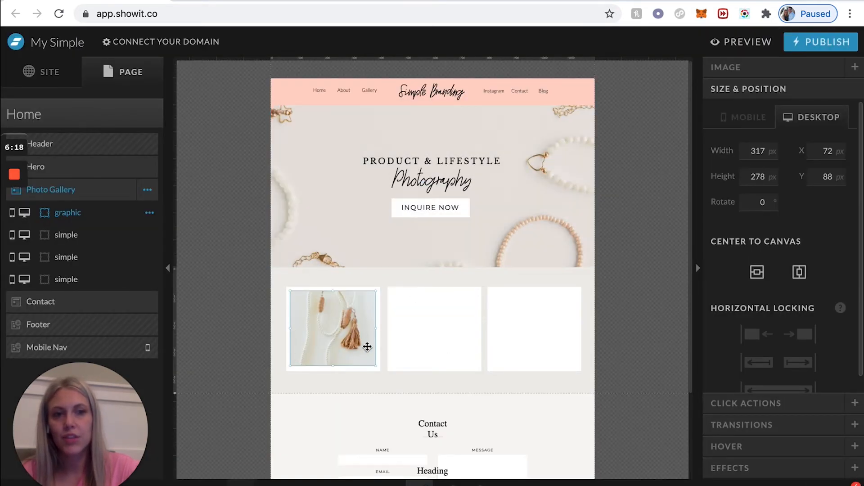
left_click(640, 268)
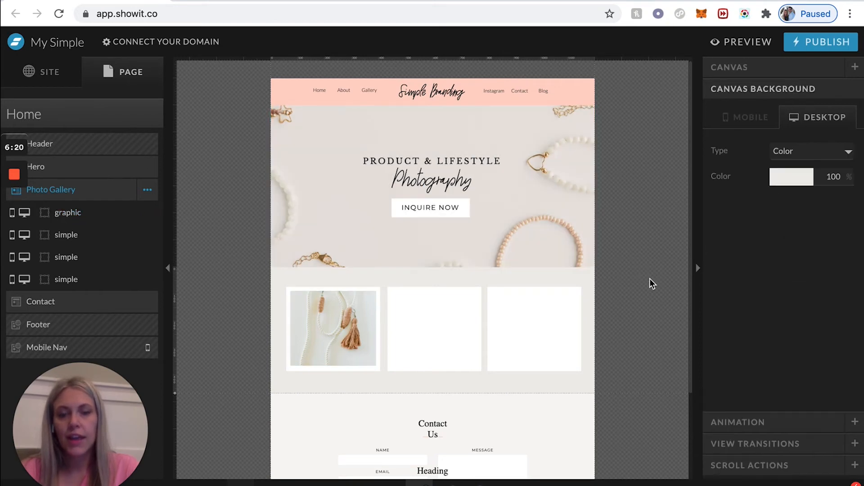
Duplicate the first frame's photo twice and fit the copies inside the second and third white frames.
left_click(337, 328)
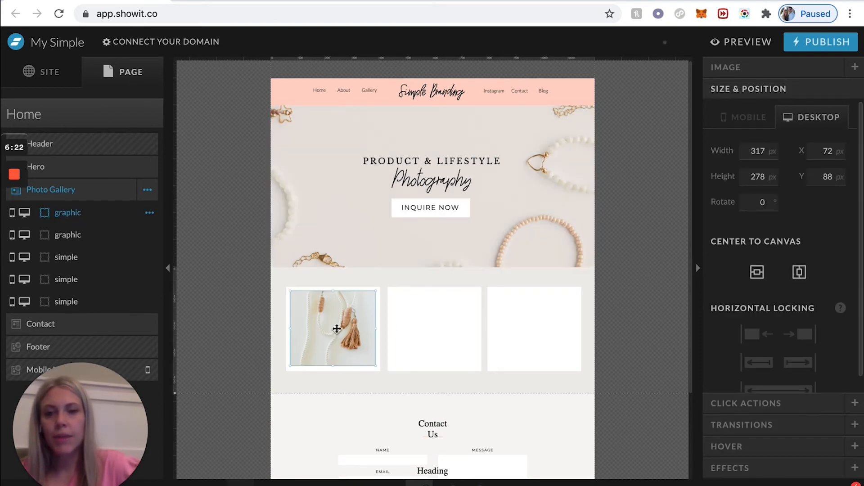
left_click_drag(339, 328, 439, 328)
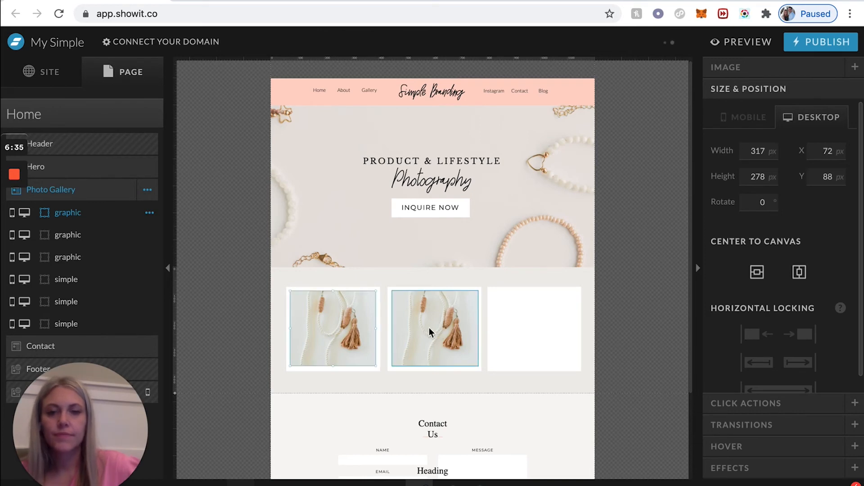
mouse_move(524, 316)
left_mouse_down()
mouse_move(543, 316)
mouse_move(548, 330)
mouse_move(557, 323)
mouse_move(524, 320)
left_mouse_up()
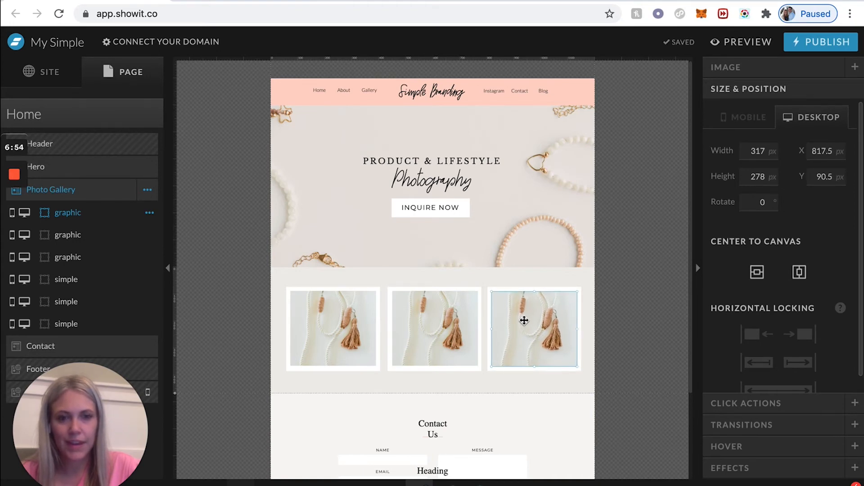
left_click(615, 306)
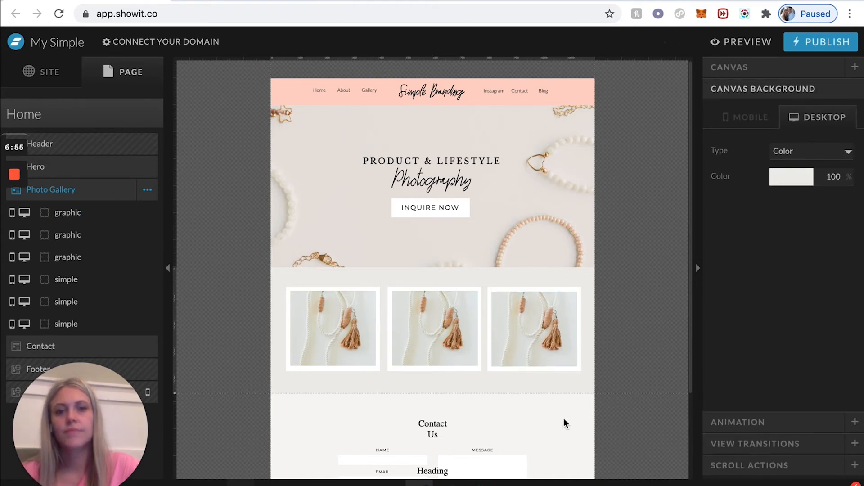
Replace the middle frame's photo with G79A0968.jpg from the Brand Photographer folder.
left_click(442, 330)
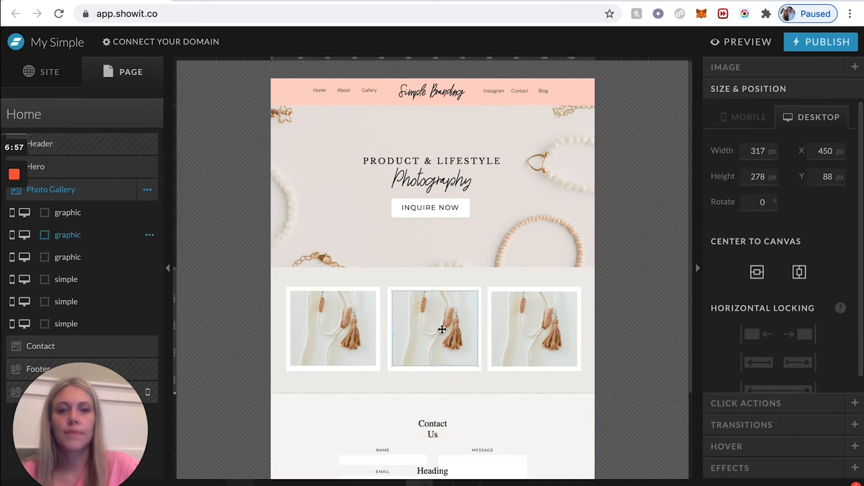
left_click(747, 75)
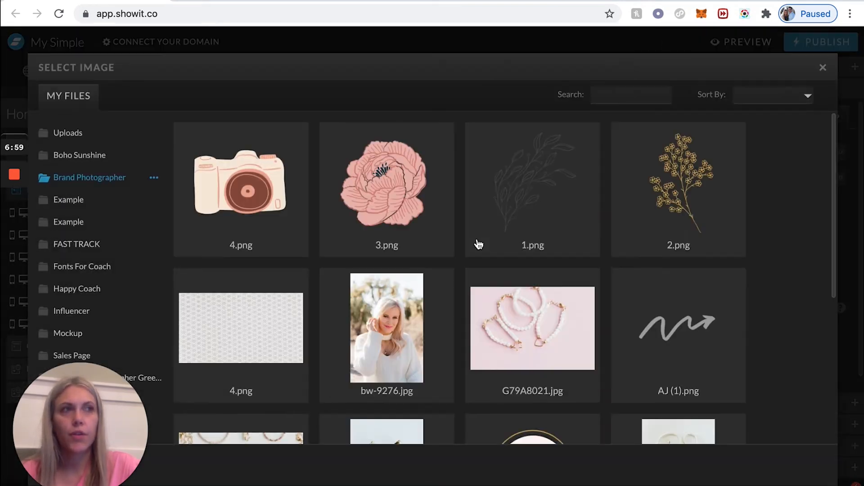
left_click(479, 245)
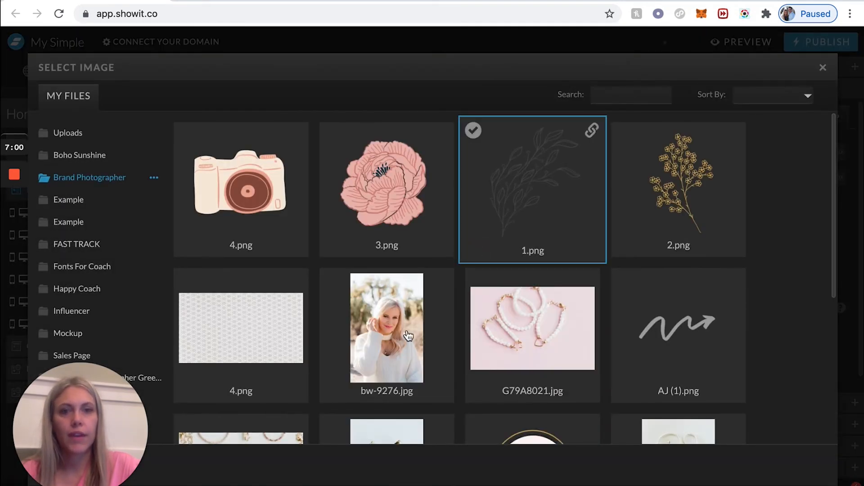
scroll(396, 335, "down", 5)
left_click(249, 396)
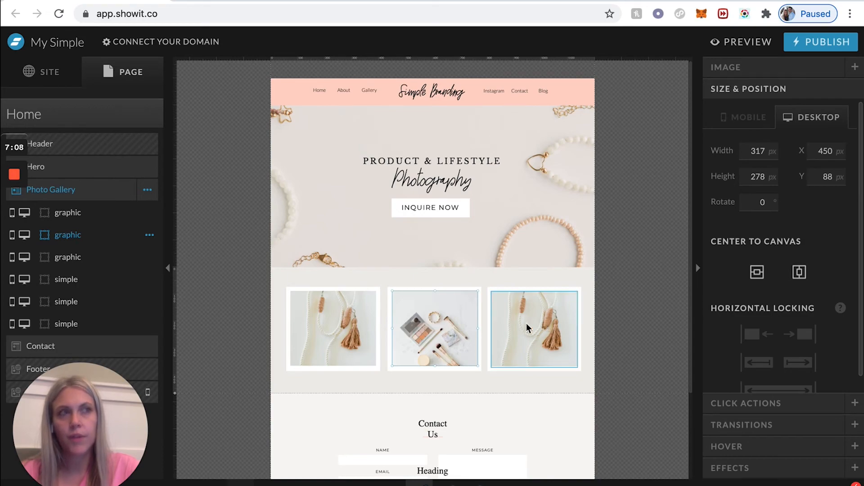
Replace the third frame's photo with closer-8479.jpg from the Brand Photographer folder.
double_click(513, 326)
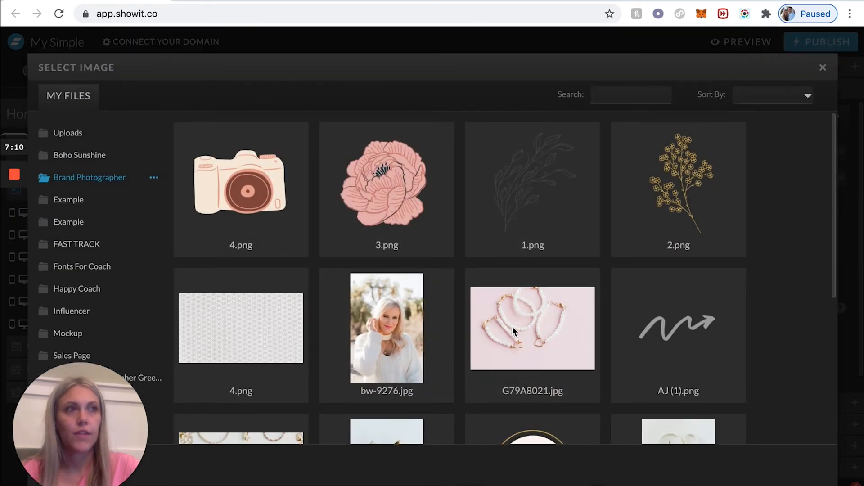
scroll(495, 329, "down", 5)
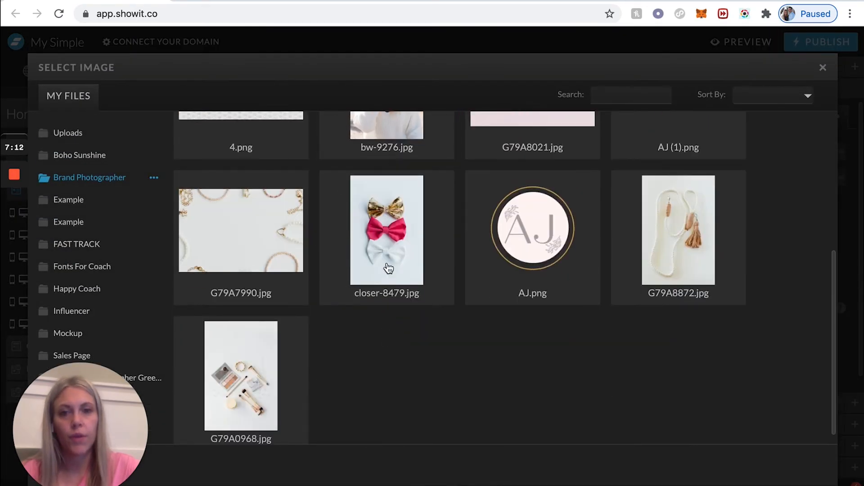
double_click(389, 269)
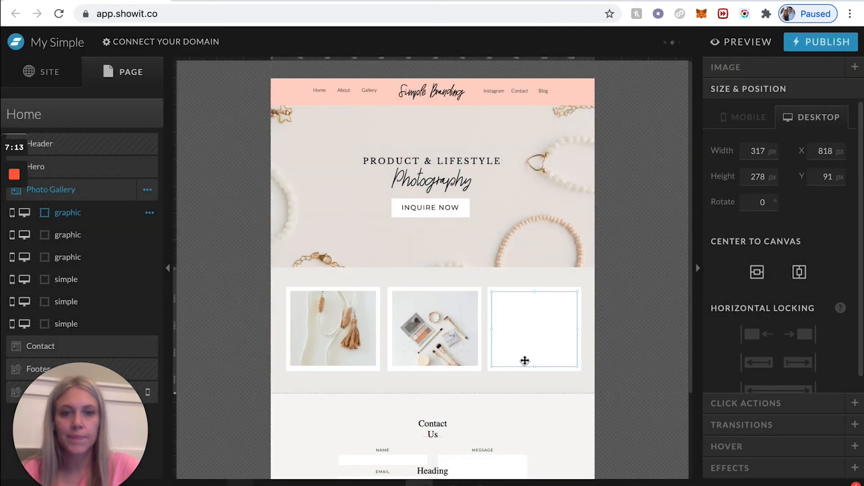
left_click(626, 344)
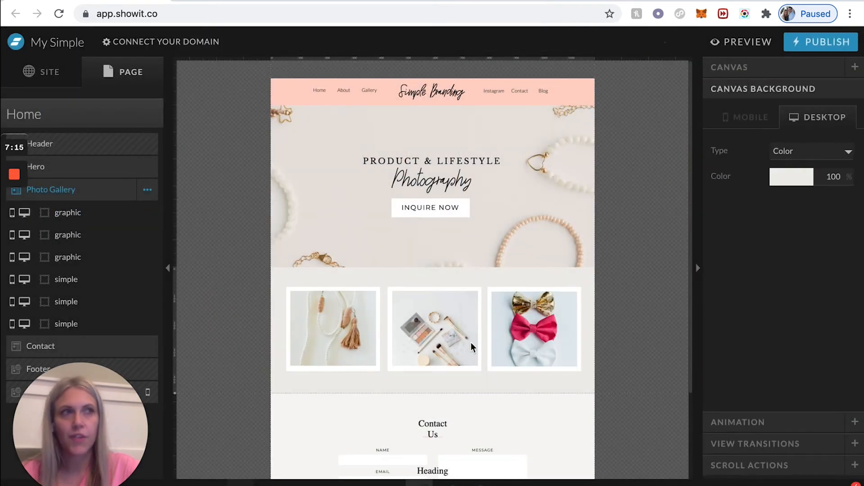
double_click(447, 336)
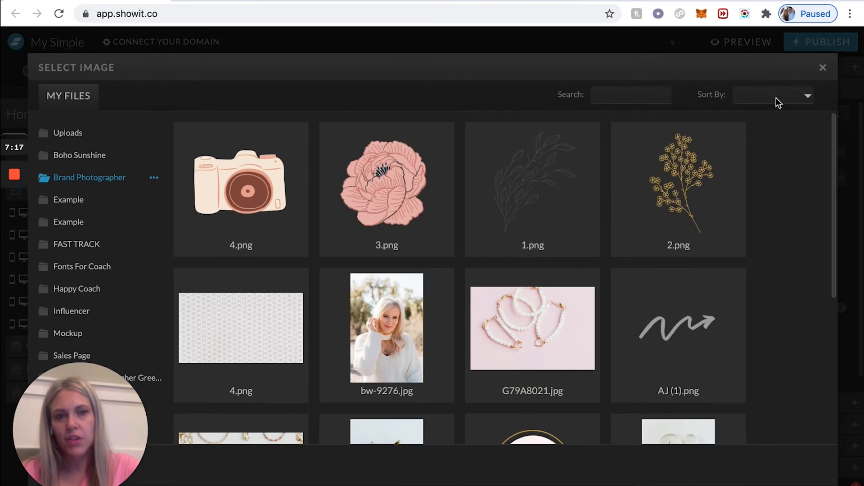
left_click(825, 67)
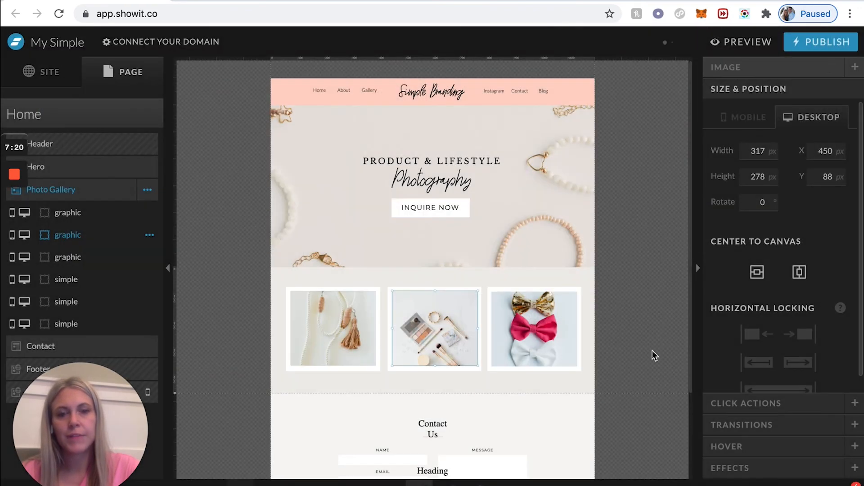
left_click(576, 387)
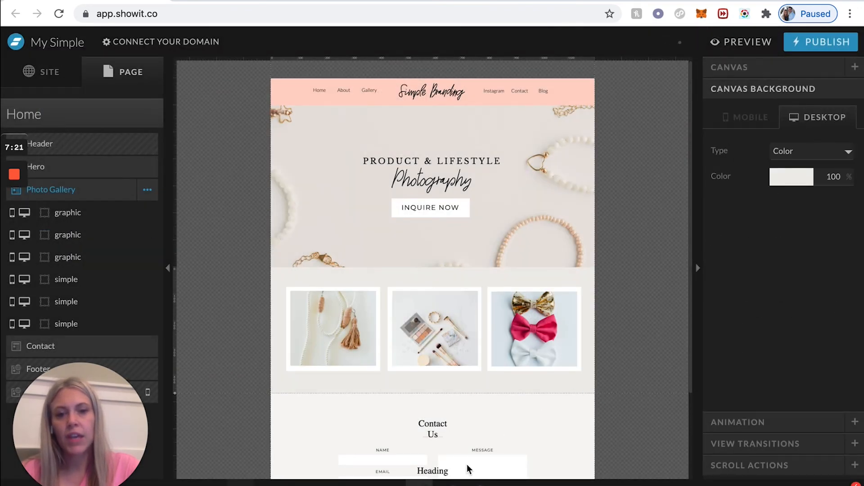
Add the leaf graphic 1.png from the Brand Photographer folder to the Photo Gallery canvas and move it over the third photo's lower part.
left_click(445, 482)
left_click(420, 483)
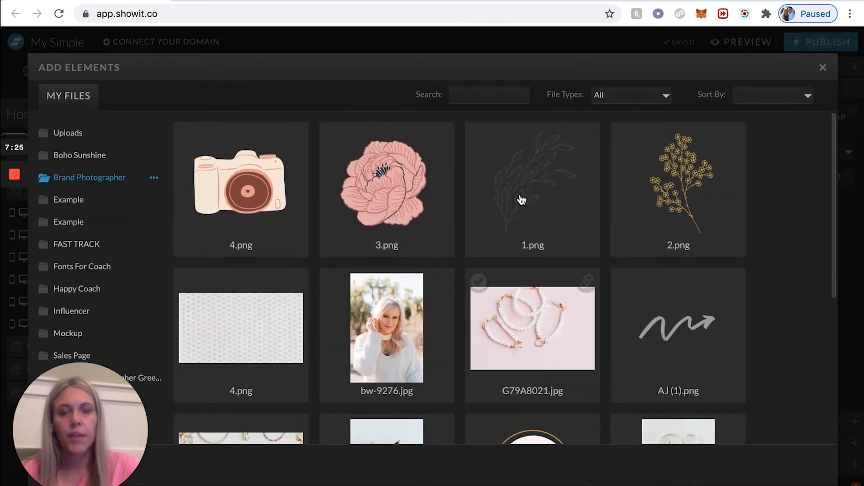
left_click(522, 201)
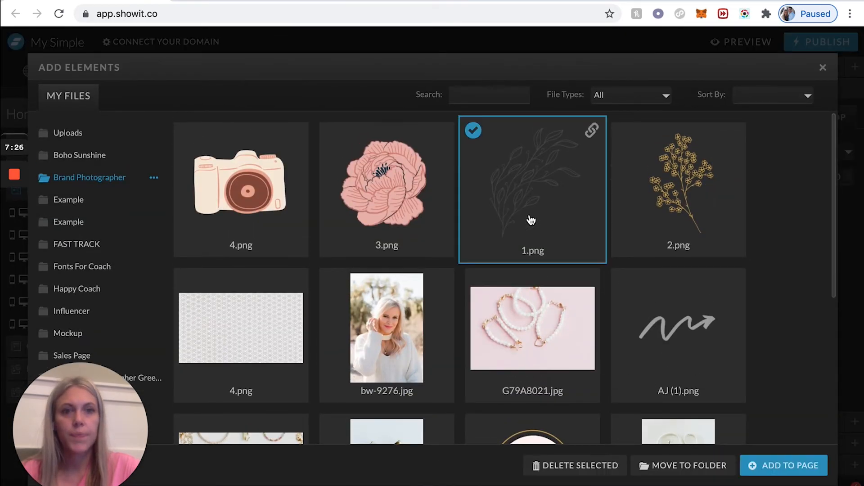
left_click(766, 471)
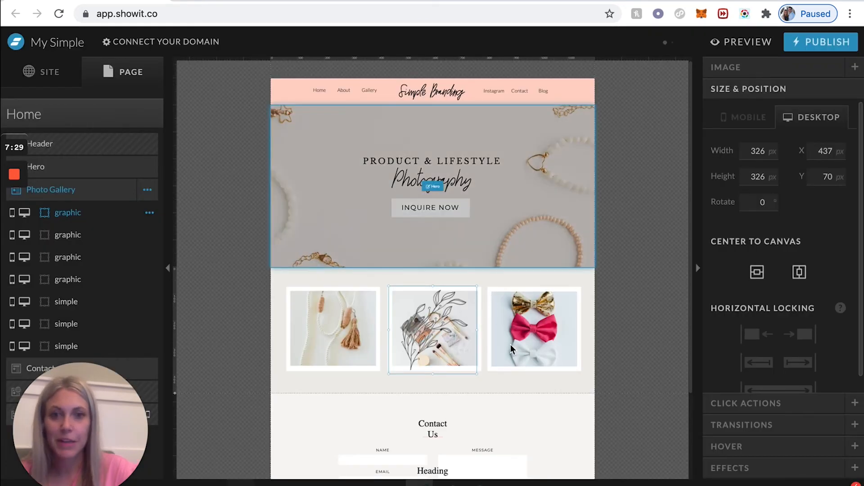
left_click_drag(465, 306, 533, 336)
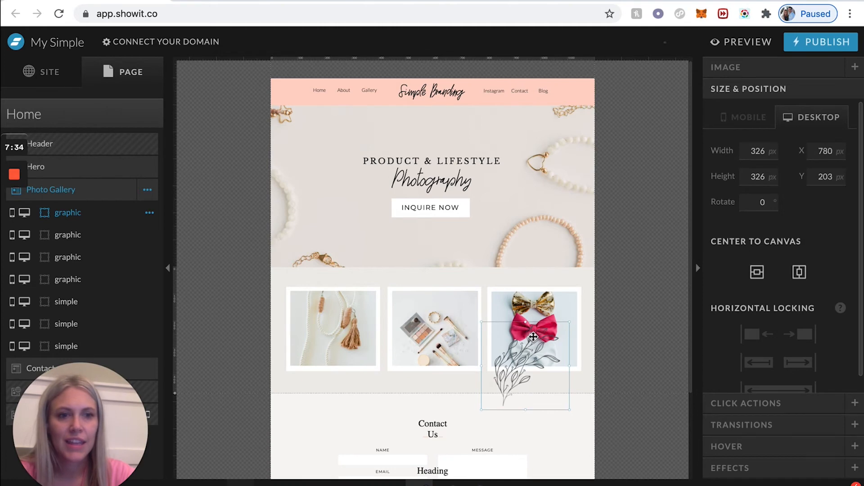
Shrink the leaf graphic, rotate it about 193 degrees, and place it over the lower-right corner of the third photo frame.
left_click_drag(481, 322, 616, 420)
left_click_drag(624, 451, 550, 388)
left_click_drag(505, 353, 477, 323)
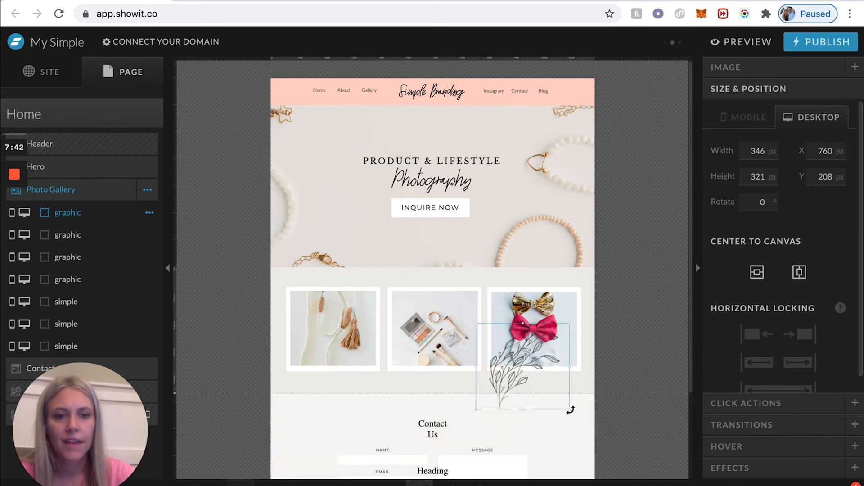
left_click_drag(571, 409, 471, 292)
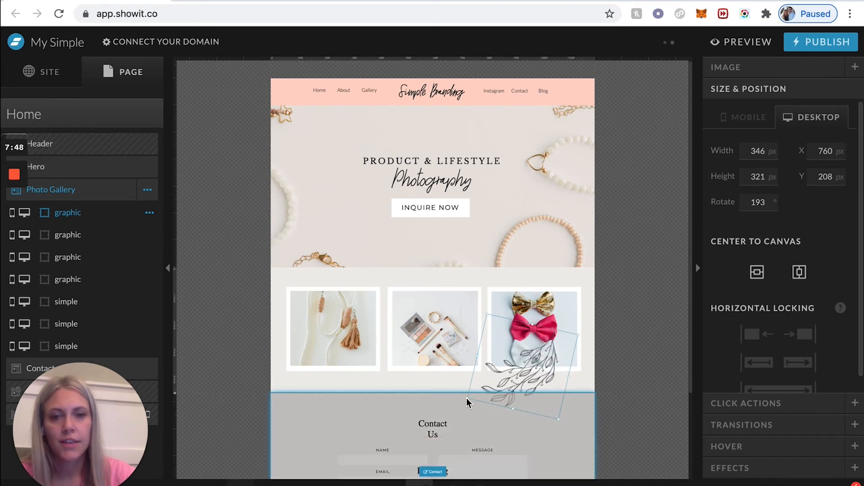
left_click_drag(486, 391, 565, 364)
left_click(645, 333)
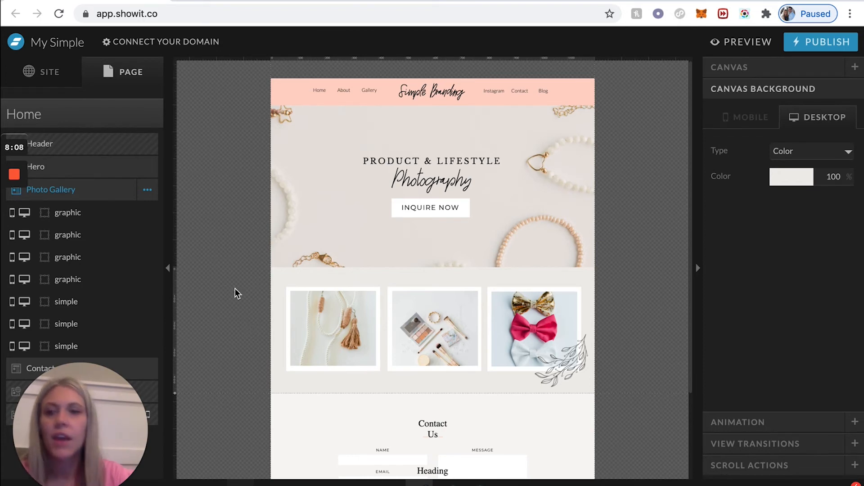
Add a blank canvas to the Home page and place it between the Photo Gallery and Contact canvases.
left_click(158, 116)
left_click(152, 114)
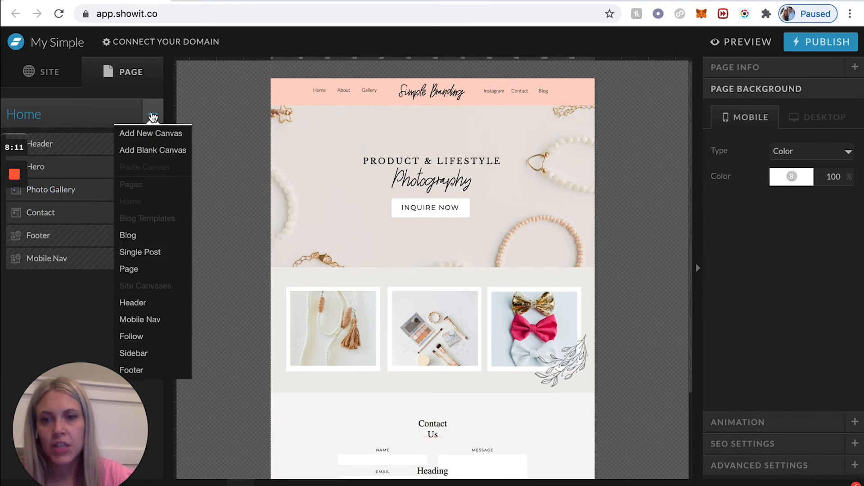
left_click(151, 153)
left_click_drag(82, 285, 84, 202)
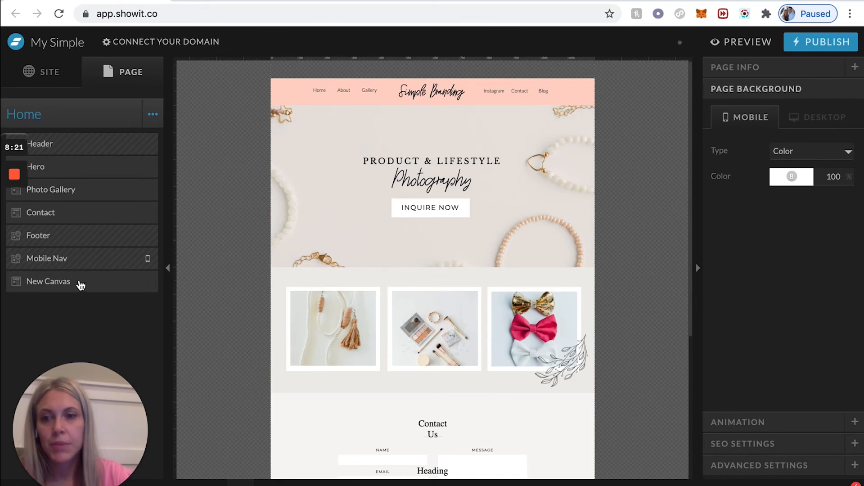
left_click_drag(79, 254, 142, 220)
Set the new canvas's desktop background to the image 4.png and make the canvas taller.
left_click(147, 217)
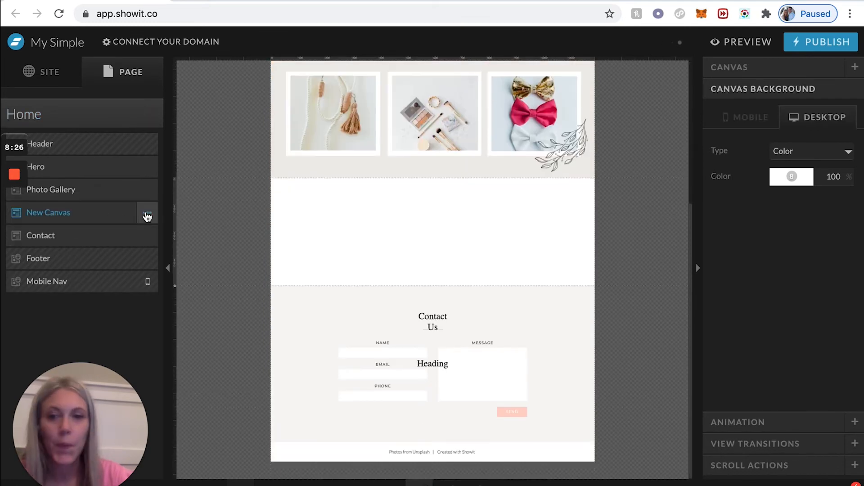
left_click(148, 216)
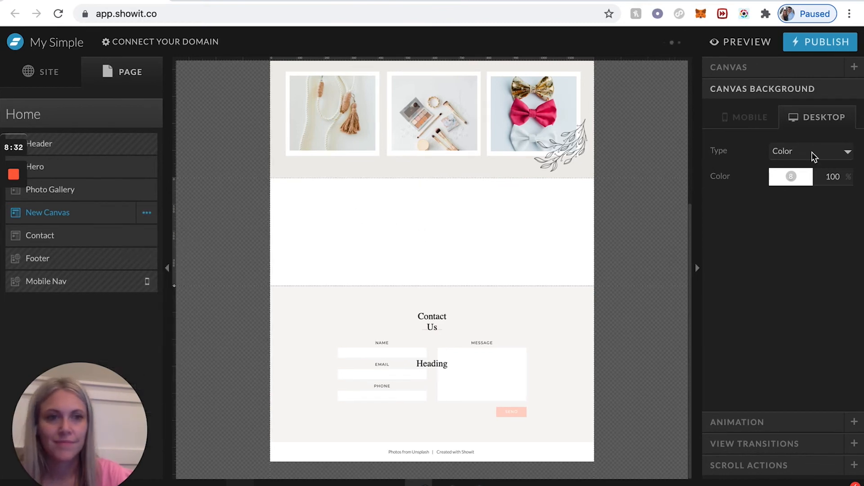
left_click(812, 152)
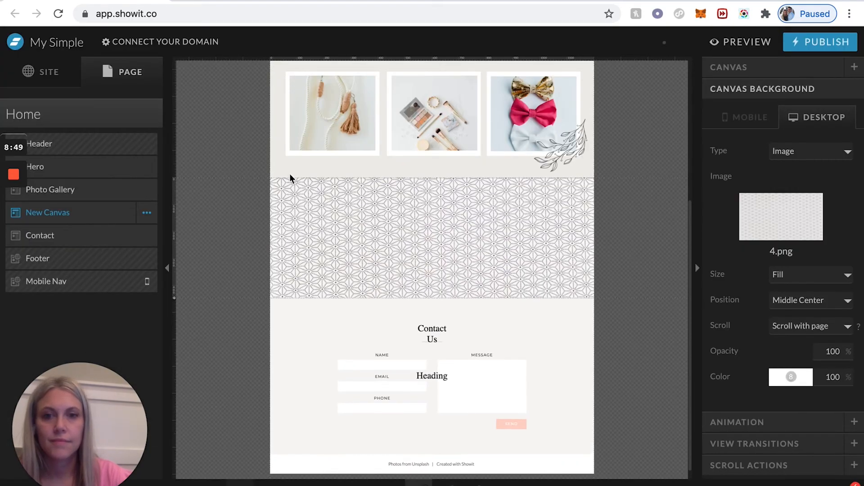
left_click_drag(173, 286, 176, 338)
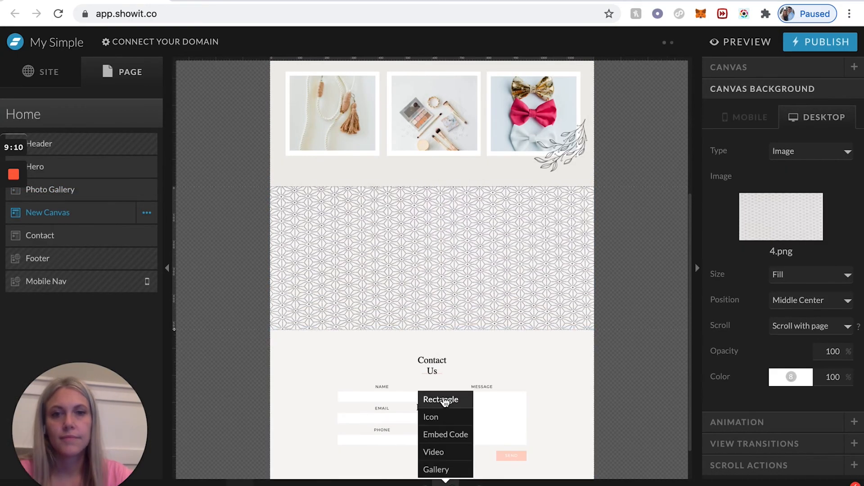
Add a rectangle about 1105 by 514 px overlapping the new canvas's top edge and fill it white, palette colour 8.
left_click(442, 399)
left_click_drag(365, 192, 345, 195)
left_click_drag(412, 196, 580, 195)
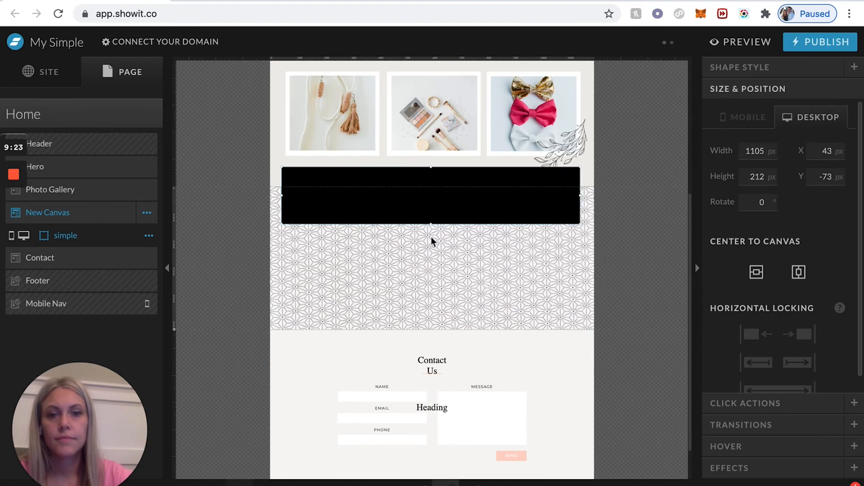
left_click_drag(431, 224, 431, 290)
left_click_drag(430, 289, 431, 306)
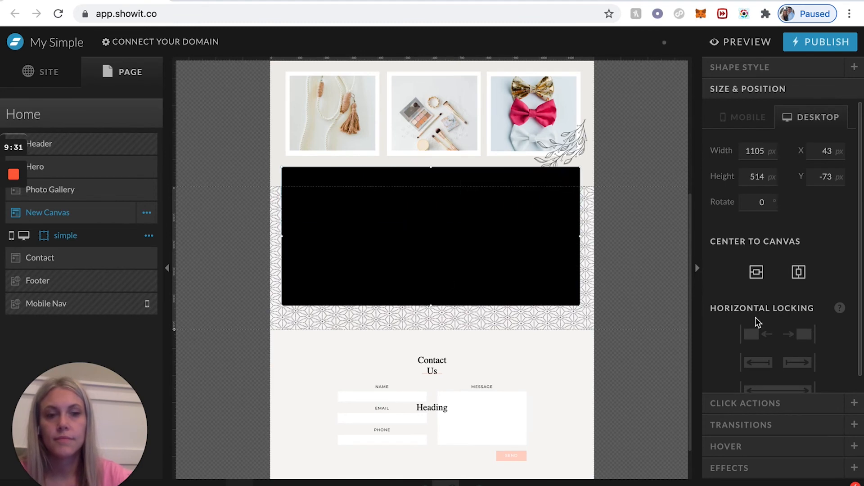
left_click(740, 67)
left_click(791, 131)
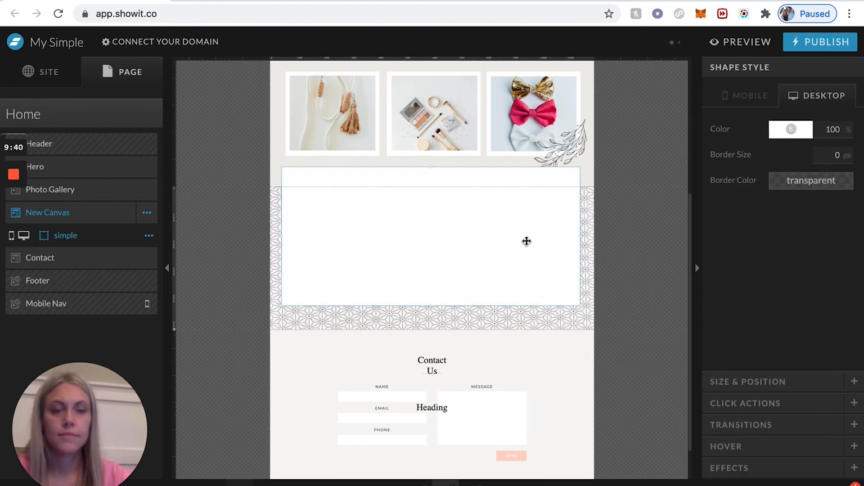
Extend the bottom edges of the new canvas and the Photo Gallery canvas slightly to make both taller.
left_click_drag(175, 330, 175, 347)
left_click(50, 189)
left_click_drag(174, 187, 174, 195)
Add a Subheading text reading 01 to the new canvas, with size 35 px and line height 1.
left_click(413, 460)
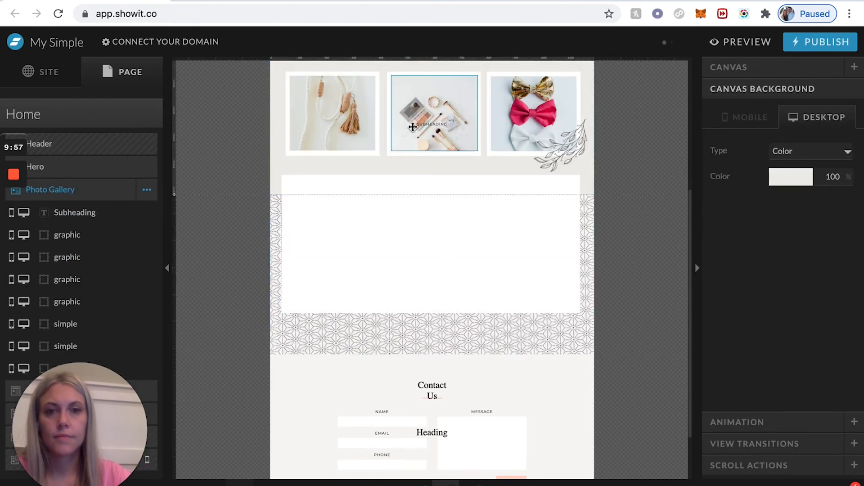
left_click(413, 460)
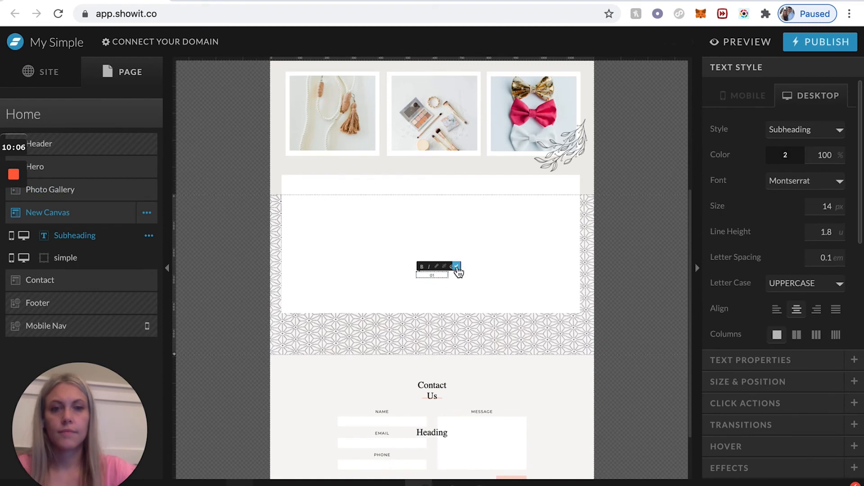
left_click(456, 266)
double_click(827, 206)
type("35")
double_click(828, 232)
type("1")
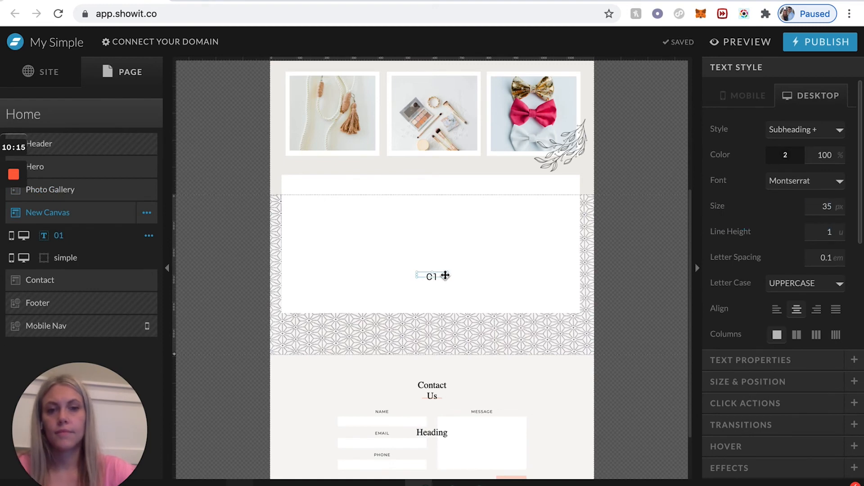
Restyle the 01 text at 60 px in Libre Baskerville and place it near the white rectangle's upper-left corner.
double_click(827, 206)
type("60")
left_click_drag(427, 278, 332, 204)
left_click(806, 181)
left_click(828, 169)
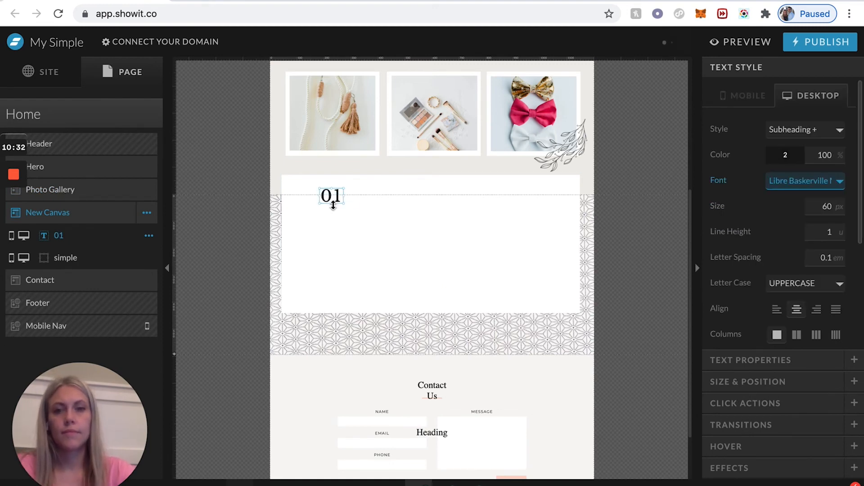
Set the 01 text's size to 55 px and its colour to gold.
double_click(827, 207)
type("55")
left_click(785, 155)
left_click(847, 248)
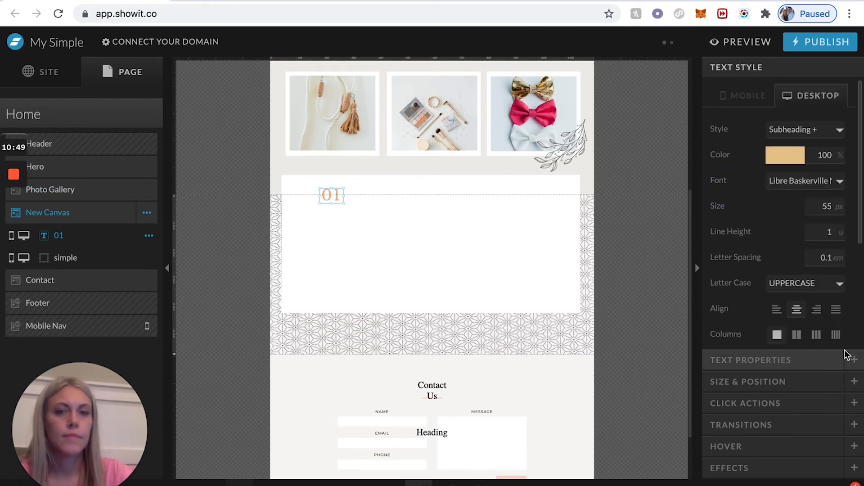
Duplicate the 01 text twice across the white box and change the copies to 02 and 03.
left_click_drag(328, 195, 524, 193)
double_click(431, 197)
type("02")
left_click(454, 182)
key("super+d")
double_click(531, 196)
type("03")
left_click(646, 177)
Add a MINI subheading below 01 in Libre Baskerville Normal, 28 px, with line height 1 and letter spacing 0.2 em.
double_click(432, 276)
type("MINI")
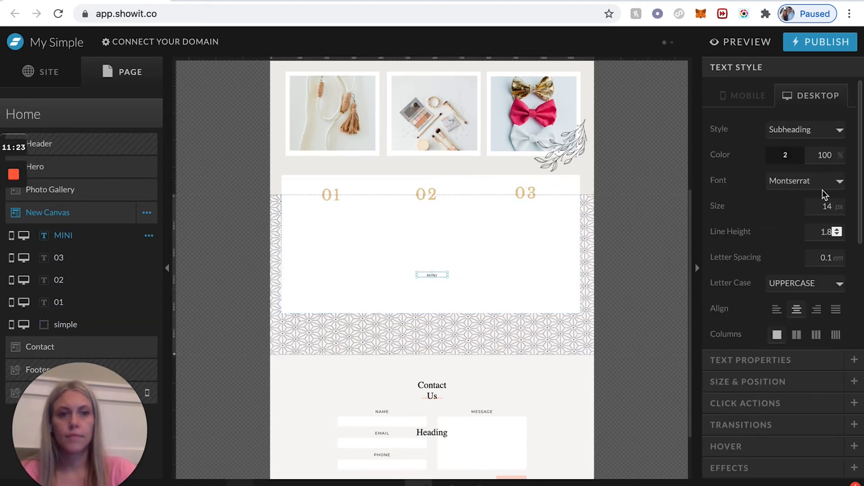
left_click(806, 180)
double_click(827, 206)
type("30")
left_click(455, 294)
left_click(840, 255)
left_click(838, 208)
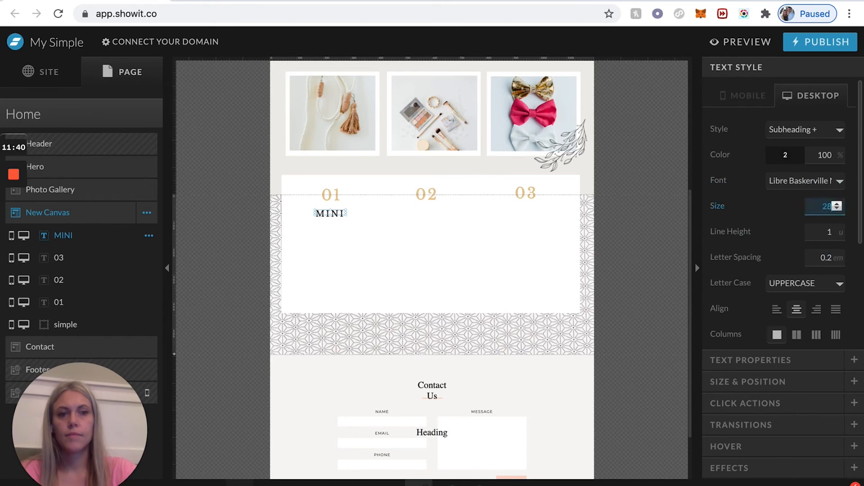
left_click(838, 208)
left_click(840, 255)
Duplicate the MINI text below 02 and 03 and change the copies to FULL and COMPLETE.
key("super+d")
left_click_drag(332, 214, 533, 213)
double_click(428, 214)
type("FULL")
left_click(450, 204)
key("super+d")
double_click(533, 212)
type("COMPLETE")
key("Escape")
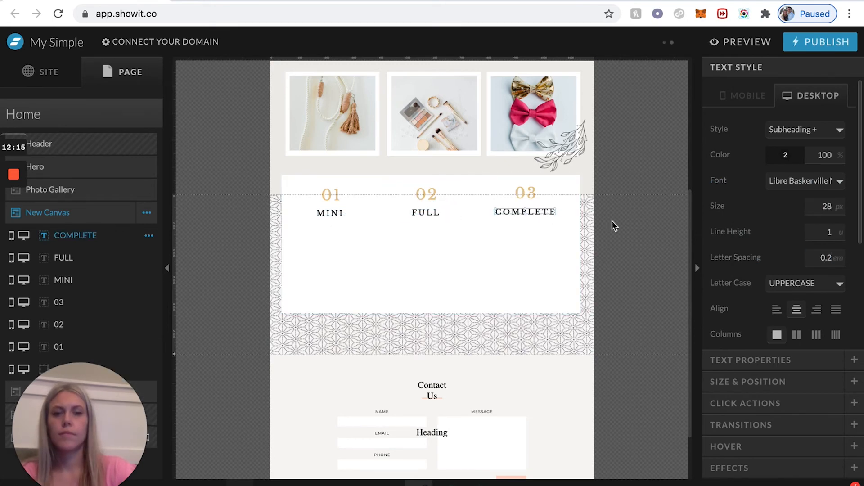
left_click(615, 226)
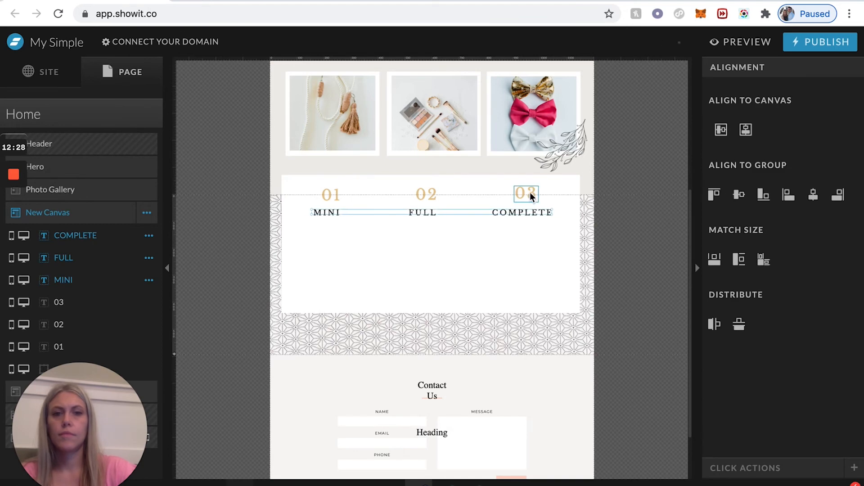
left_click(523, 195)
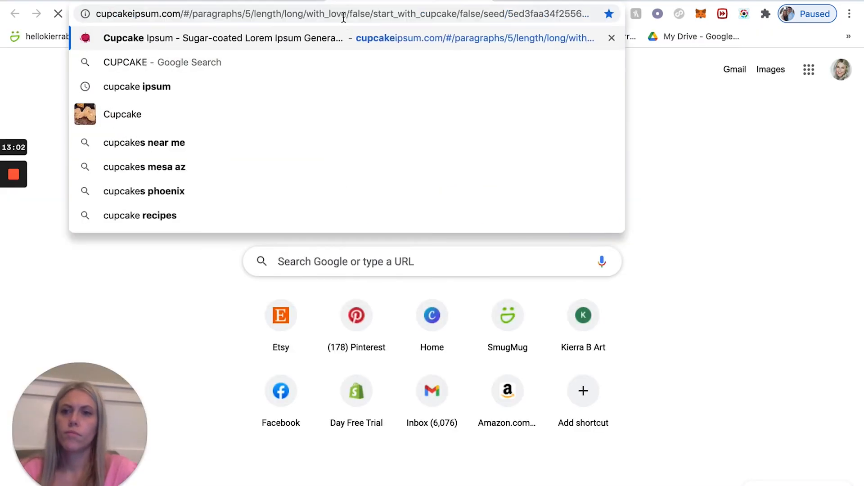
Open the Cupcake Ipsum generator website to get placeholder text.
key("Return")
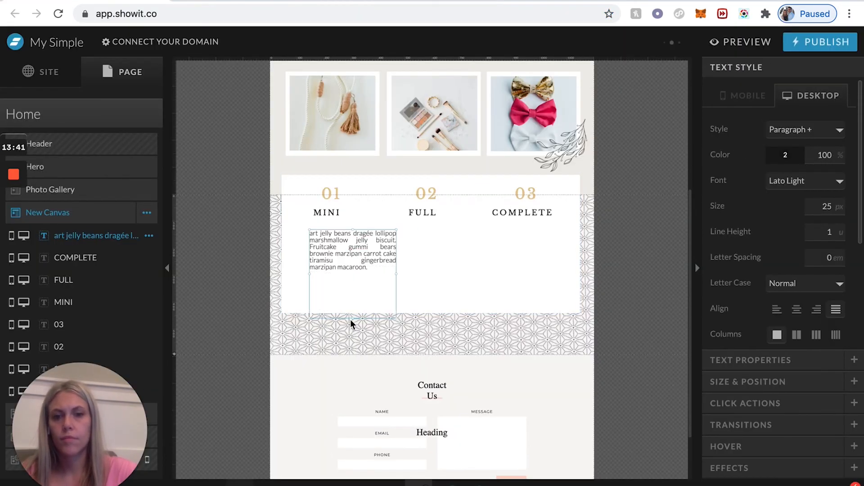
Shorten the placeholder paragraph's box, centre its text and line it up with the 01 and MINI texts.
left_click_drag(353, 318, 352, 275)
left_click_drag(358, 254, 340, 242)
left_click(797, 309)
left_click_drag(332, 213, 340, 194)
left_click(332, 234)
Duplicate the paragraph below FULL and COMPLETE, and shift the third column's headings over its paragraph.
key("super+d")
left_click_drag(343, 247, 376, 247)
left_click(344, 247)
left_click(419, 243)
key("super+d")
left_click_drag(435, 247, 525, 249)
left_click(425, 247, "shift")
left_click(338, 247, "shift")
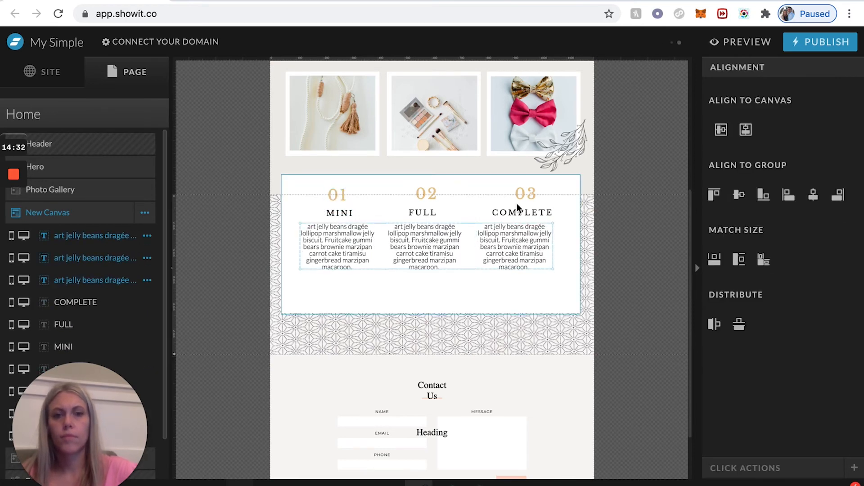
left_click_drag(515, 212, 512, 198)
Add a small pink rectangle as a button and centre it below the MINI paragraph.
left_click(419, 482)
left_click(432, 418)
left_click_drag(497, 307, 439, 261)
left_click_drag(423, 253, 355, 289)
left_click_drag(339, 195, 341, 194)
left_click(340, 287)
left_click(789, 130)
left_click_drag(345, 288, 347, 288)
Add a heading text reading BOOK NOW and set its font to Montserrat.
left_click(418, 483)
left_click(418, 435)
double_click(432, 275)
type("BOOK NOW")
left_click(476, 278)
left_click(765, 67)
left_click(810, 180)
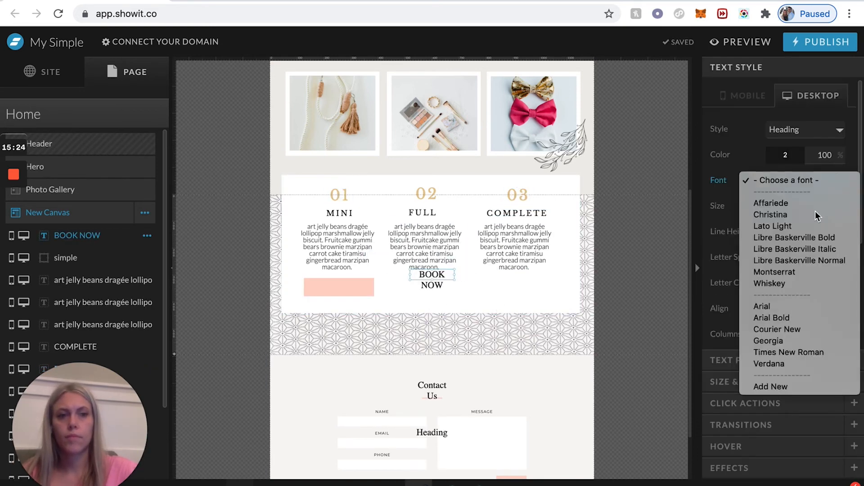
left_click(774, 272)
Widen the BOOK NOW text box, set its size to 25 px and place it on the pink rectangle.
left_click_drag(454, 275, 473, 276)
left_click_drag(455, 274, 502, 286)
left_click(838, 209)
left_click(837, 208)
left_click(837, 209)
left_click(838, 208)
double_click(825, 206)
type("25")
left_click(363, 292)
left_click(344, 304)
Copy the pink rectangle and place one copy below each of the FULL and COMPLETE paragraphs.
left_click(343, 292)
key("super+c")
key("super+v")
key("super+v")
Nudge the headings, paragraphs and pink rectangle of the 02 and 03 columns into line with each other.
left_click(517, 195)
left_click(421, 193)
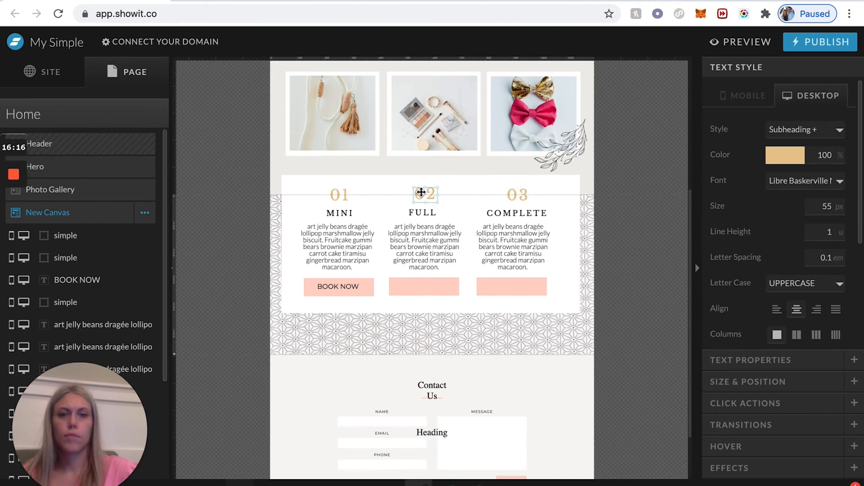
left_click_drag(513, 248, 512, 248)
left_click_drag(515, 196, 492, 213)
left_click_drag(423, 287, 425, 287)
left_click_drag(424, 247, 426, 248)
Copy the BOOK NOW text onto the FULL and COMPLETE pink rectangles.
left_click(339, 290)
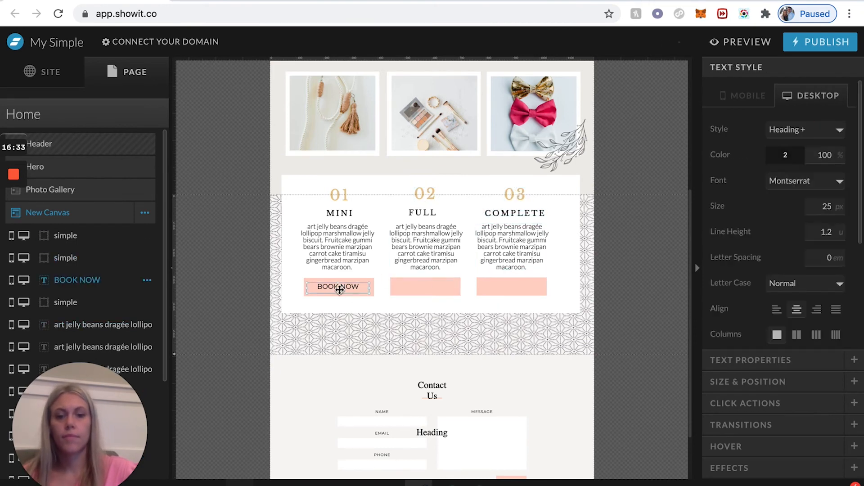
key("super+c")
key("super+v")
left_click_drag(339, 290, 525, 289)
key("super+v")
left_click(426, 287)
Line up the three pink rectangles and their BOOK NOW texts in one row.
left_click_drag(288, 322, 565, 275)
left_click(539, 292)
left_click(452, 291, "shift")
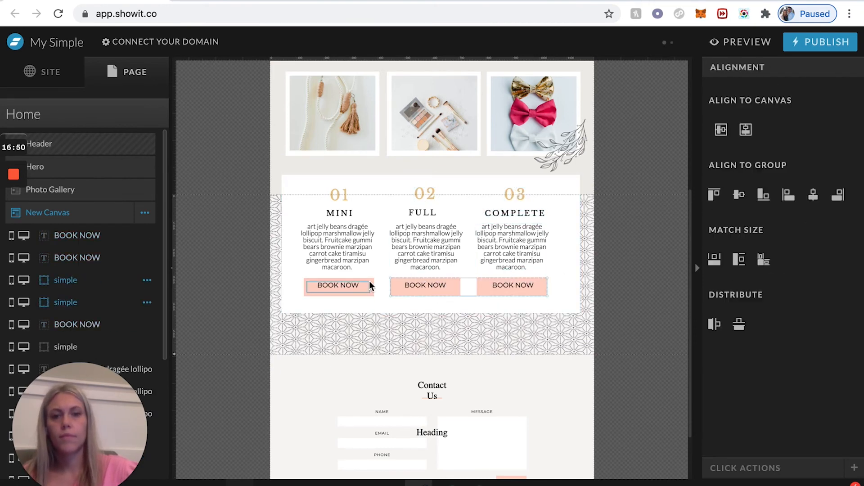
left_click(517, 286)
left_click(347, 286)
left_click(607, 265)
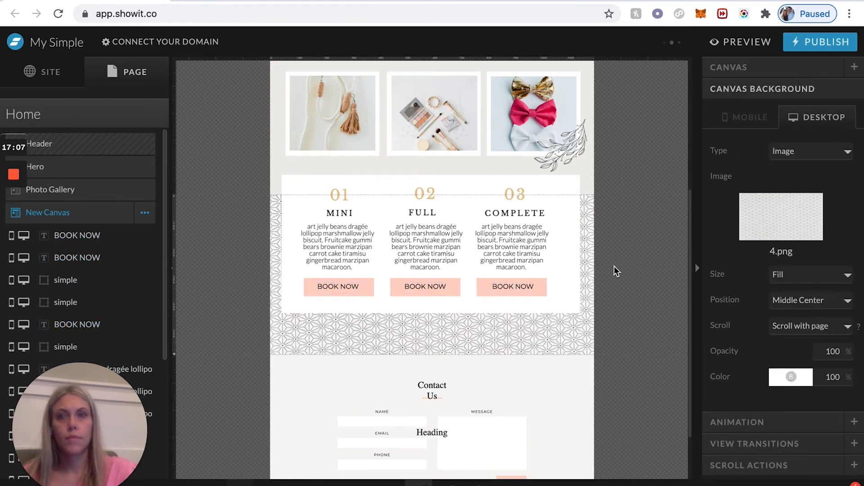
Rename the canvas containing the three package columns as Packages.
left_click(153, 117)
left_click(131, 235)
scroll(432, 270, "down", 3)
left_click(122, 213)
left_click(144, 190)
left_click(127, 211)
scroll(320, 276, "up", 5)
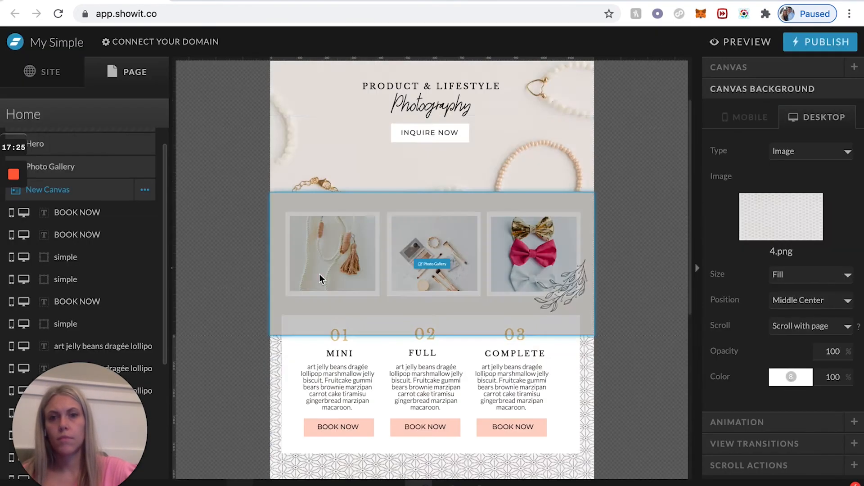
scroll(320, 279, "down", 5)
left_click(144, 190)
left_click(127, 211)
type("Packages")
left_click(503, 187)
Add a new canvas to the Home page and move it up the canvas order near Packages.
scroll(77, 228, "down", 4)
left_click_drag(80, 424, 364, 334)
left_click(46, 467)
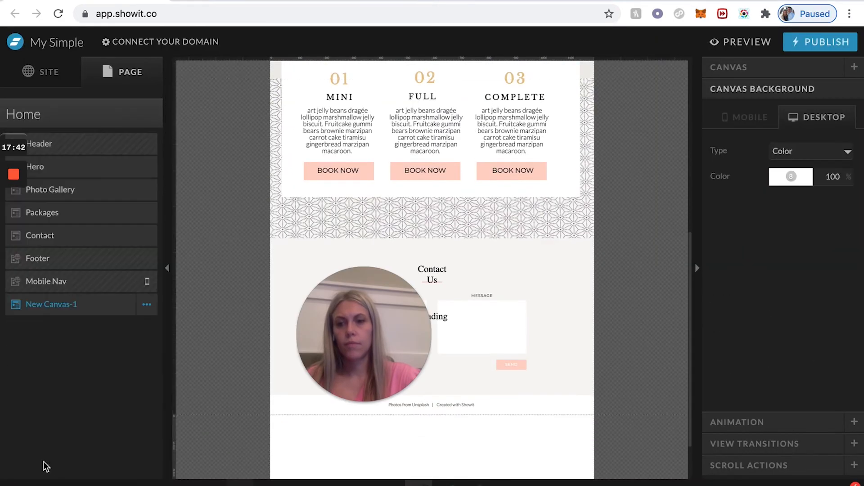
left_click_drag(93, 304, 78, 254)
Rename the newly added canvas as Bio.
left_click(147, 212)
left_click(120, 232)
type("Bio")
left_click(504, 187)
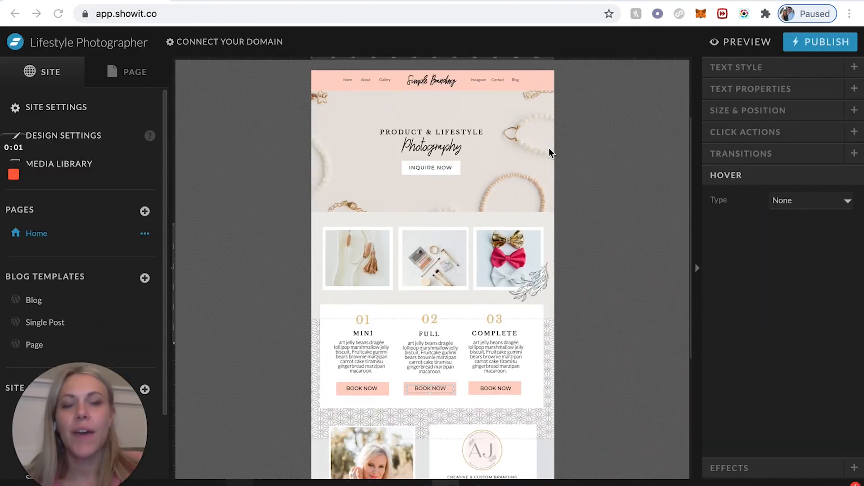
Review the Lifestyle Photographer Home page from header to footer and examine the Hero's INQUIRE NOW button.
scroll(549, 148, "down", 8)
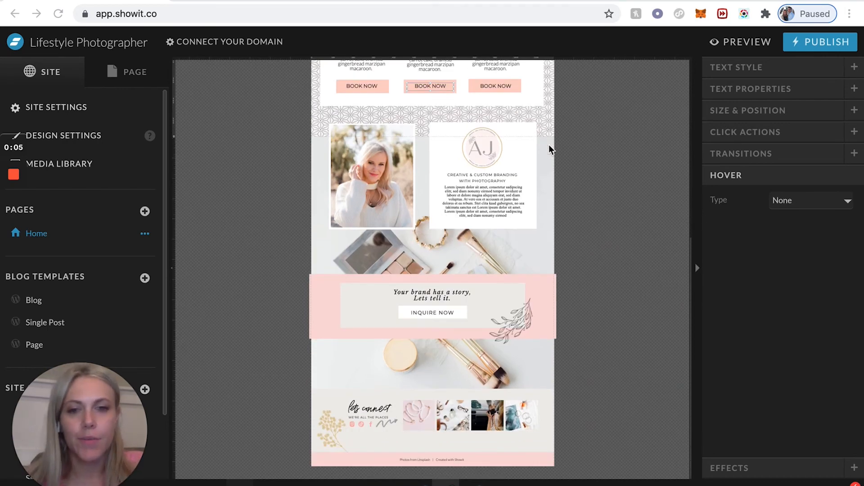
scroll(549, 146, "up", 5)
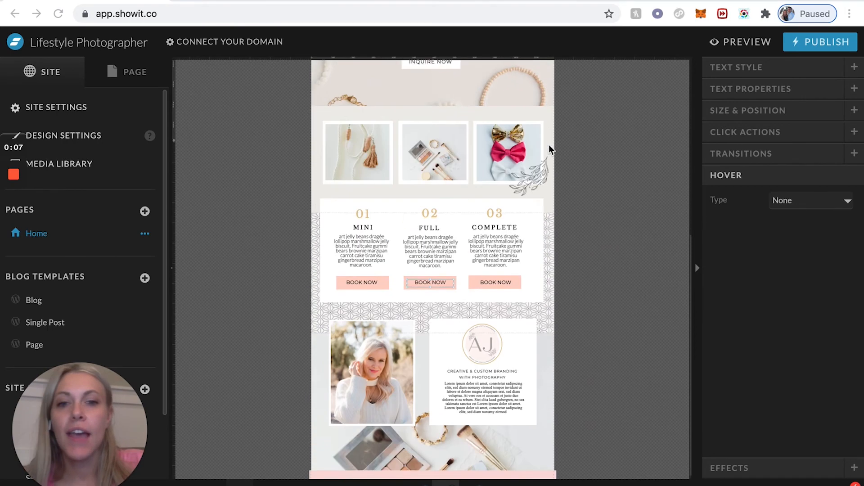
scroll(549, 147, "up", 3)
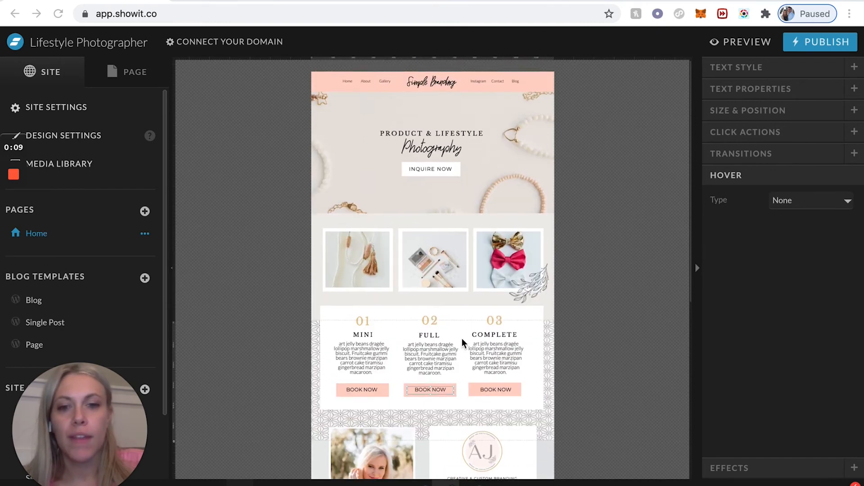
scroll(461, 339, "down", 7)
scroll(462, 338, "up", 7)
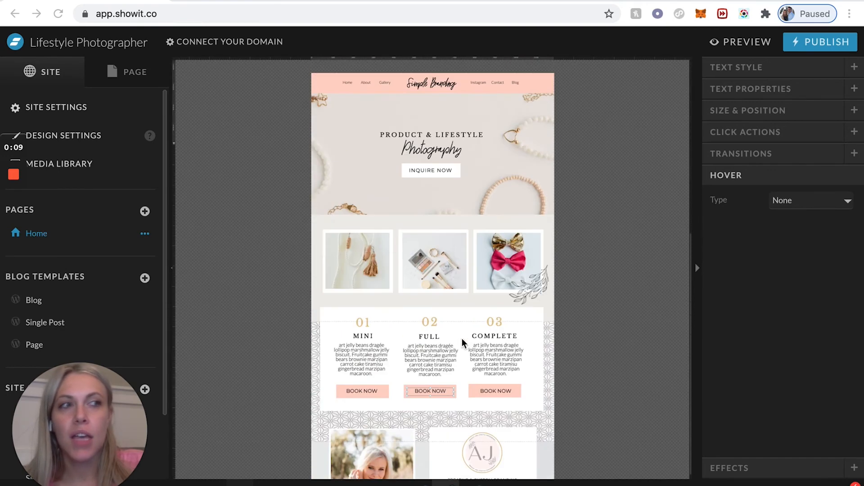
left_click(424, 170)
left_click(424, 170)
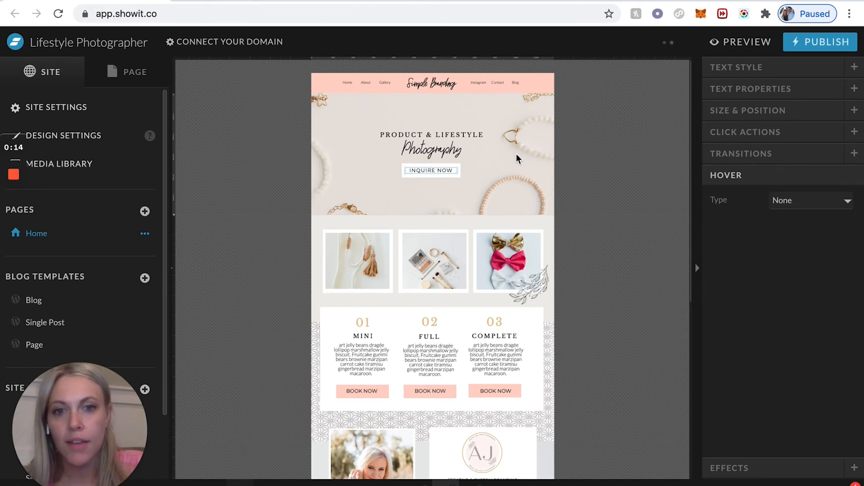
left_click(479, 183)
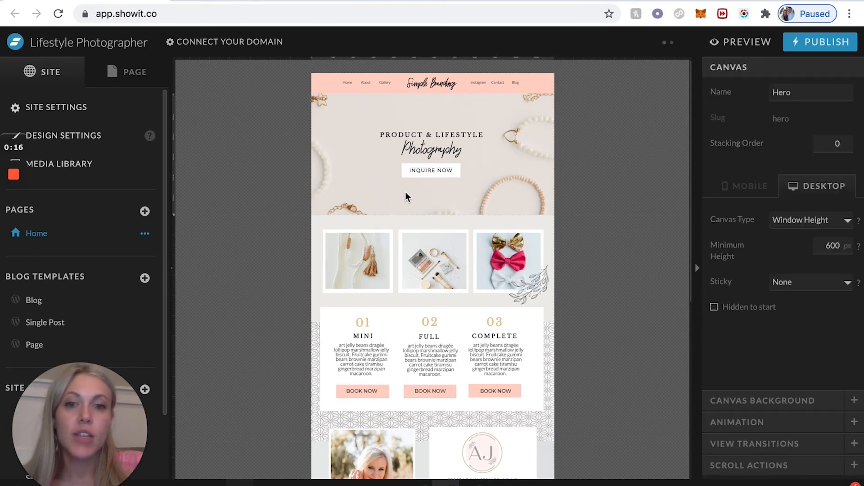
left_click(436, 169)
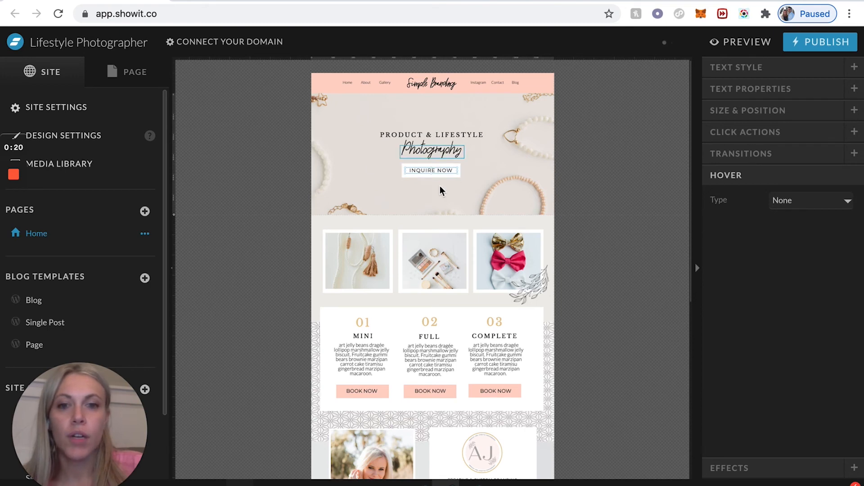
left_click(451, 187)
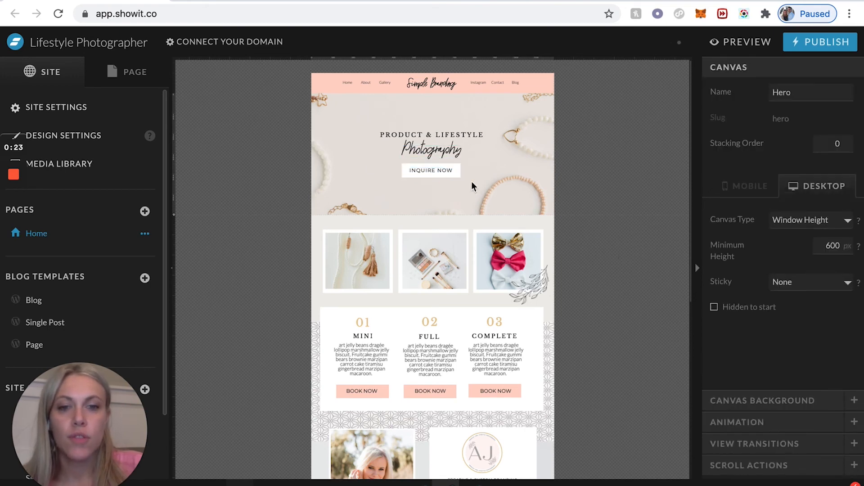
Give the Hero's INQUIRE NOW text a Custom hover effect with palette colour 3.
left_click(448, 171)
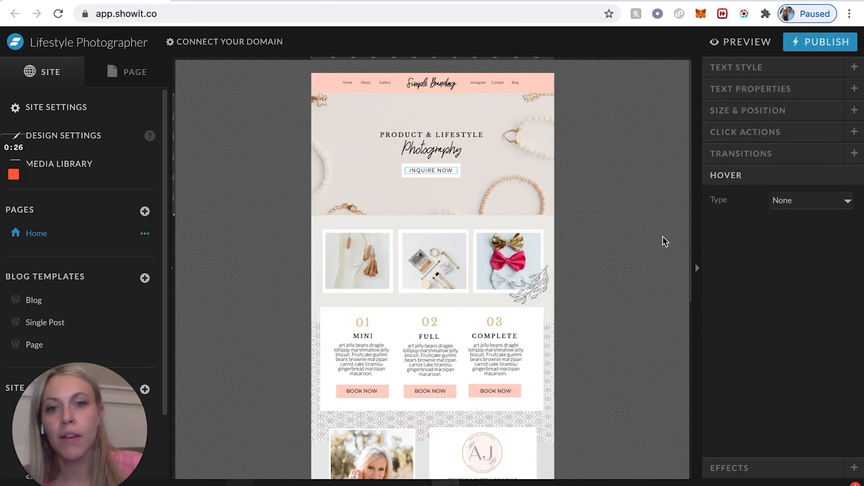
left_click(806, 210)
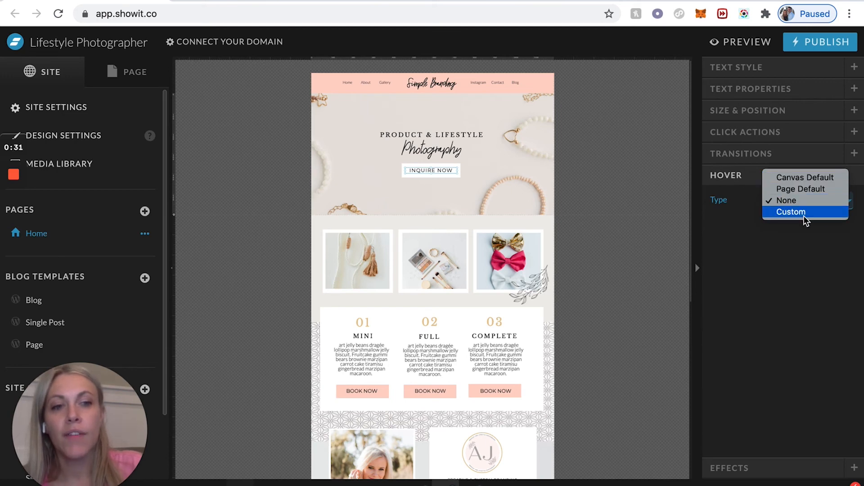
left_click(803, 216)
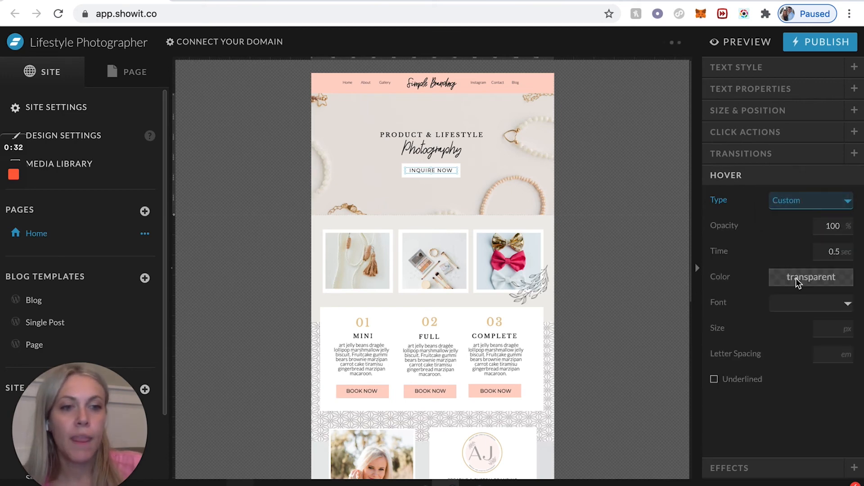
left_click(796, 283)
left_click(851, 321)
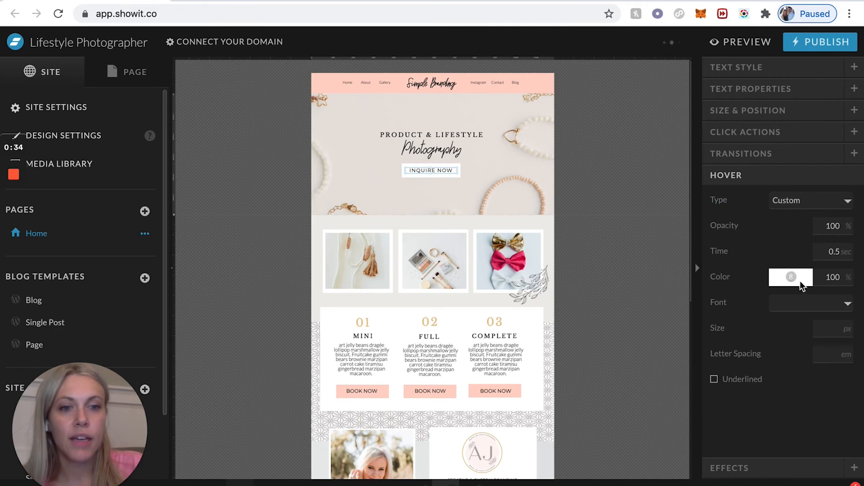
left_click(793, 280)
left_click(778, 310)
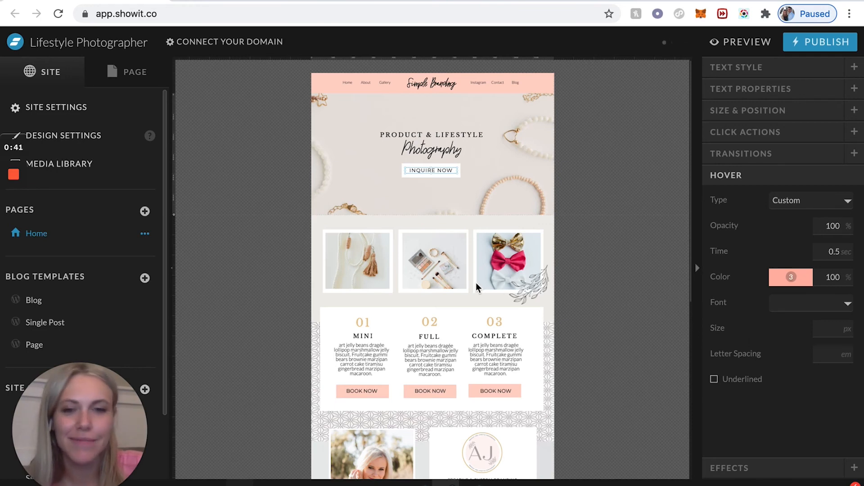
Give the MINI package's BOOK NOW text a Custom hover effect with white, palette colour 8.
left_click(362, 392)
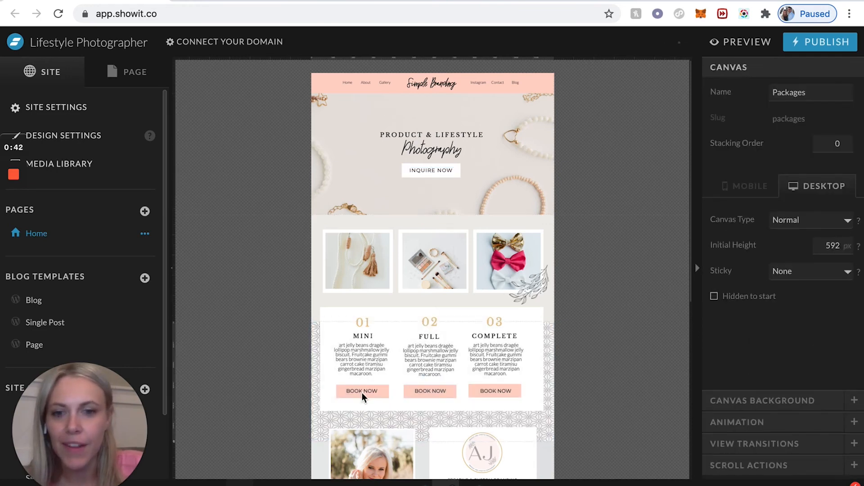
left_click(352, 391)
left_click(352, 391)
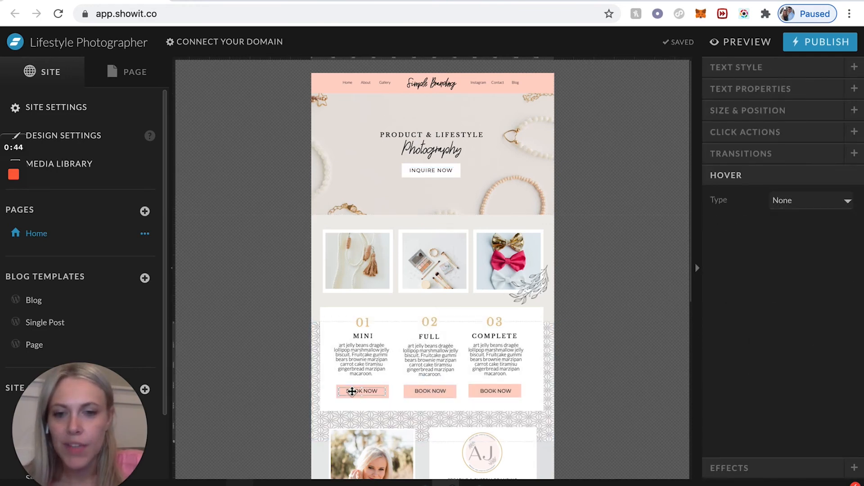
left_click(801, 201)
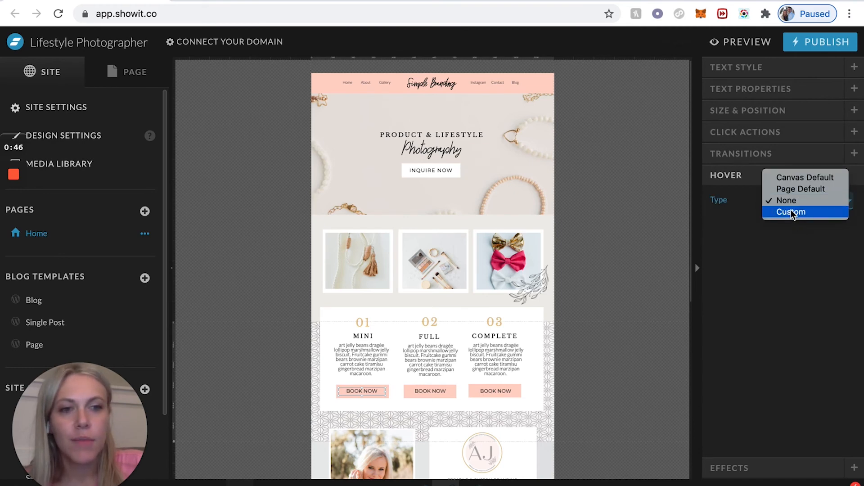
left_click(790, 210)
left_click(815, 281)
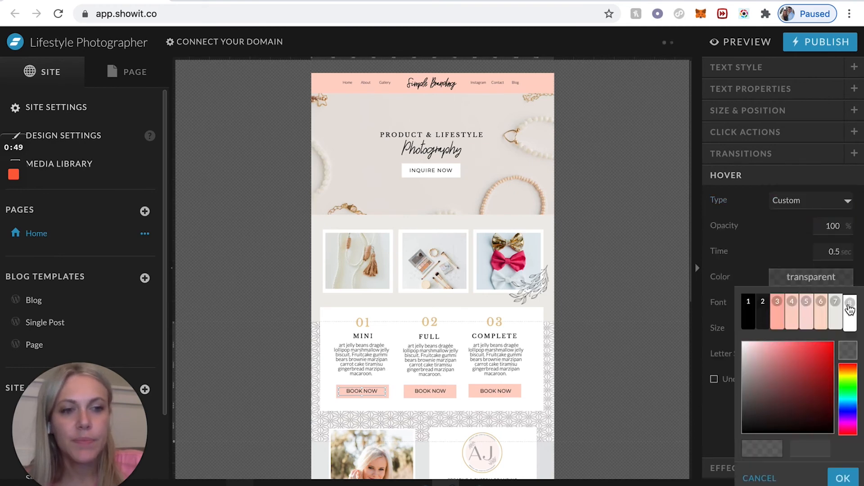
left_click(850, 309)
Give the FULL and COMPLETE packages' BOOK NOW texts a Custom hover effect with white, palette colour 8.
left_click(434, 389)
left_click(810, 201)
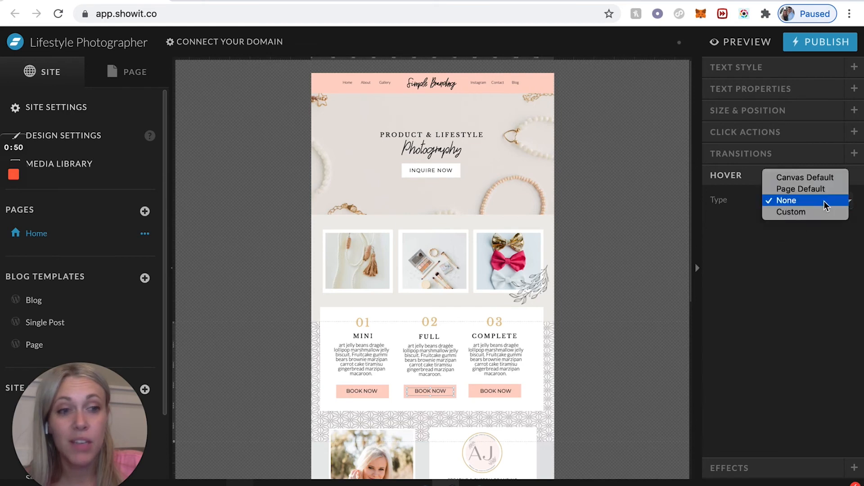
left_click(816, 210)
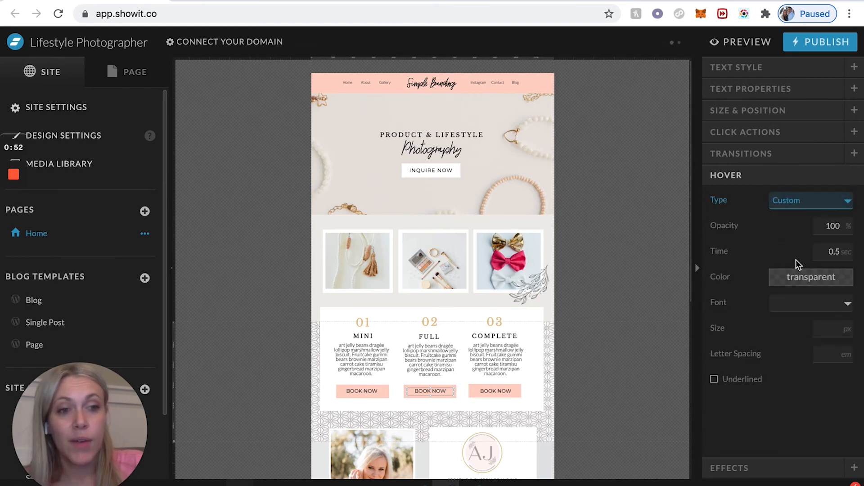
left_click(800, 283)
left_click(849, 309)
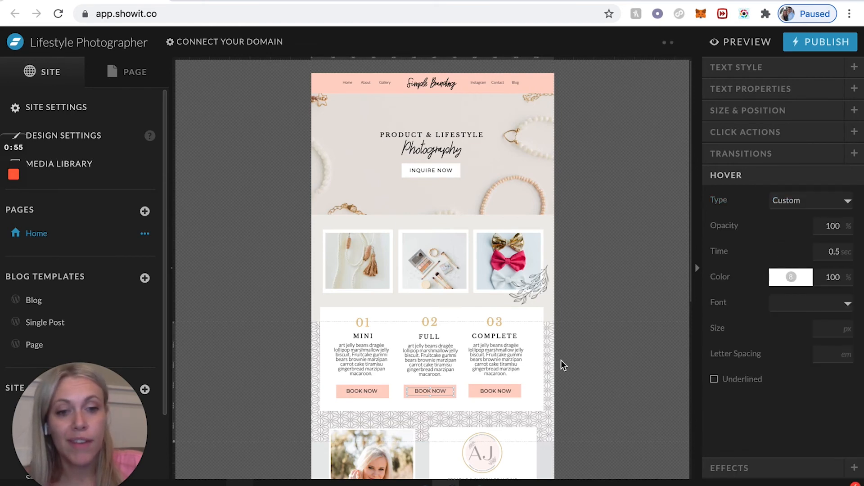
left_click(497, 391)
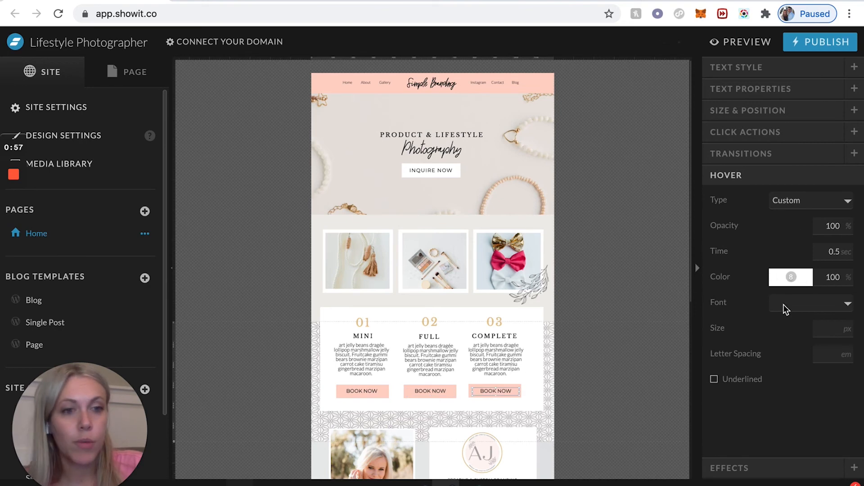
Give the button shape behind the FULL package's BOOK NOW text a Custom hover effect.
left_click(440, 388)
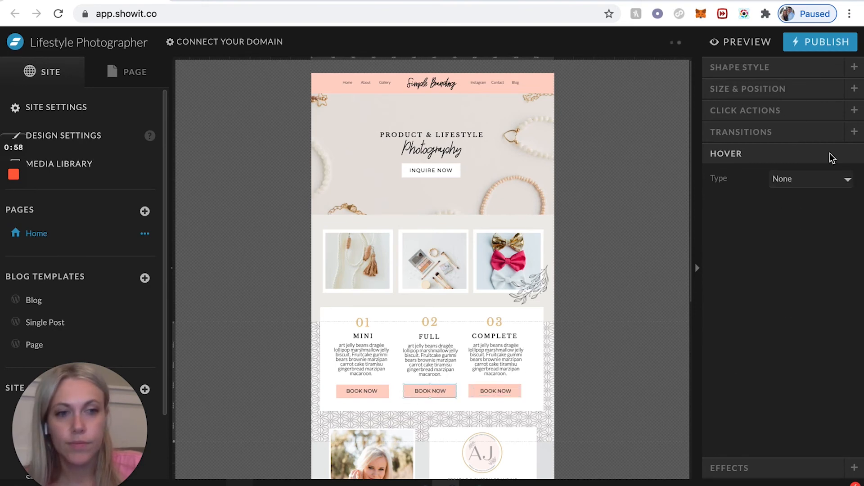
left_click(813, 180)
left_click(800, 193)
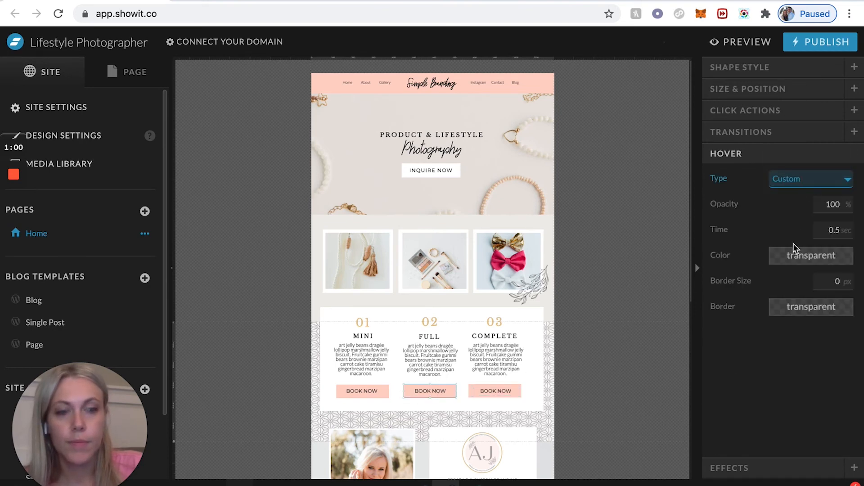
left_click(797, 262)
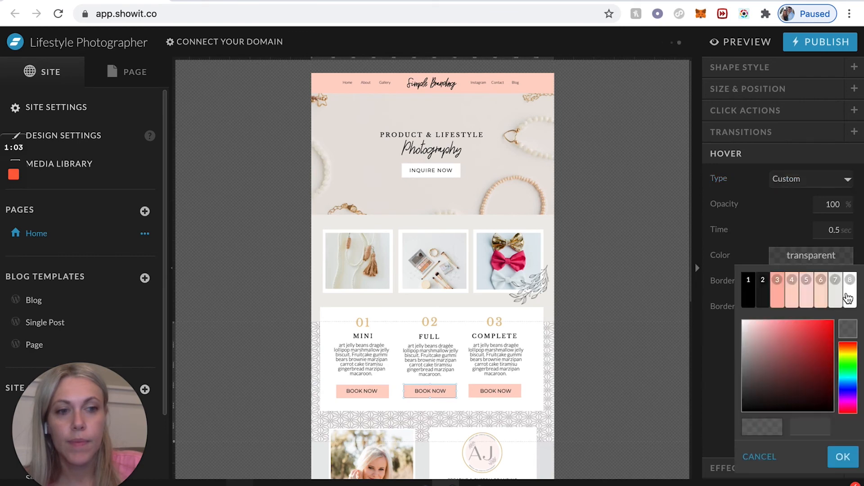
left_click(840, 451)
left_click(634, 339)
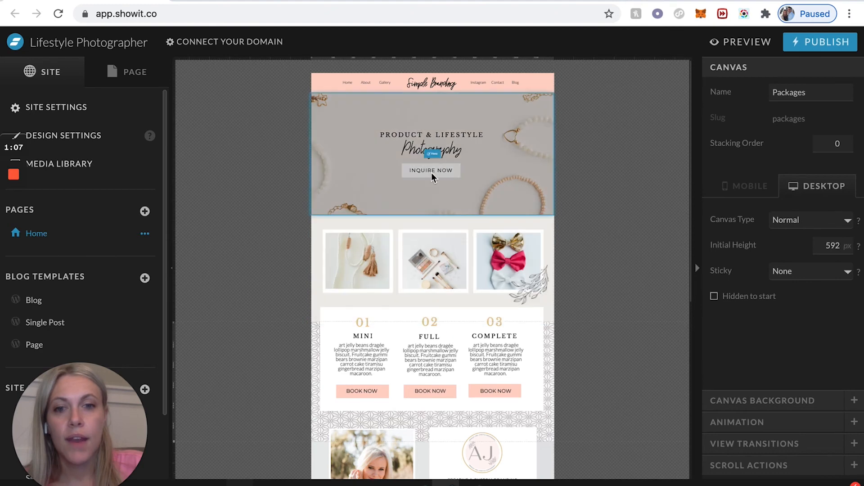
Examine the click action link settings of the Hero's INQUIRE NOW text.
left_click(431, 173)
left_click(432, 173)
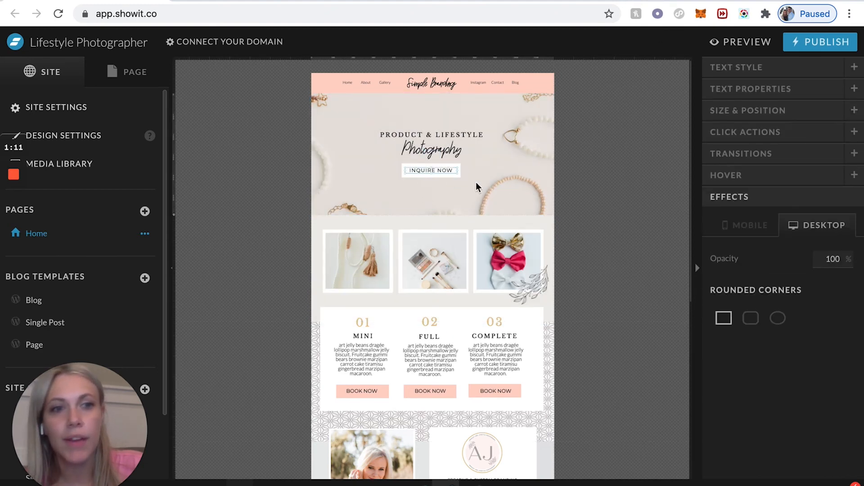
left_click(752, 131)
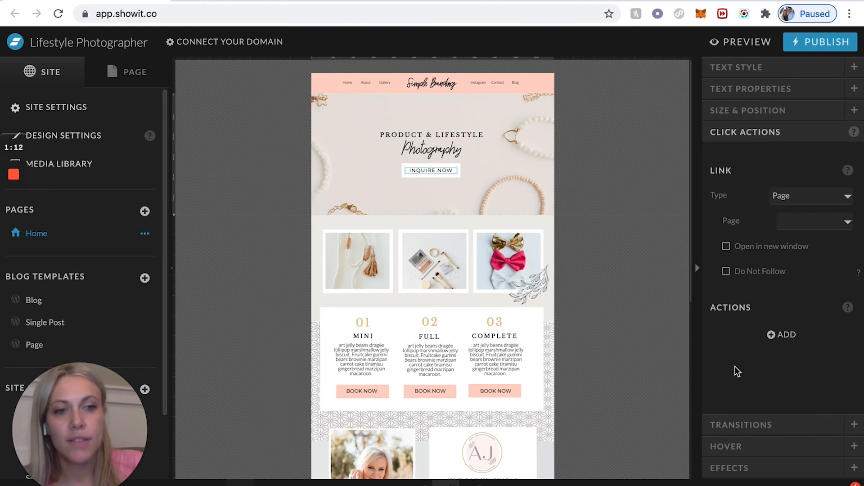
left_click(620, 200)
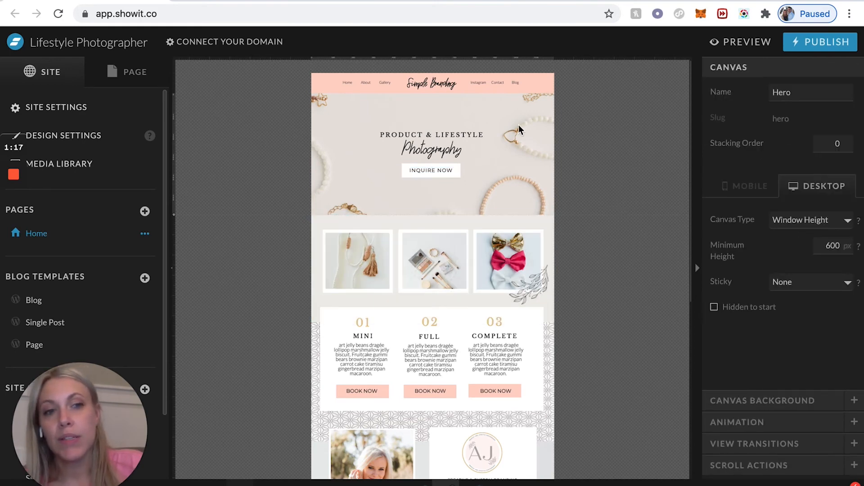
Give the first gallery photo, the tassel jewellery, a Slide transition.
left_click(369, 255)
left_click(370, 255)
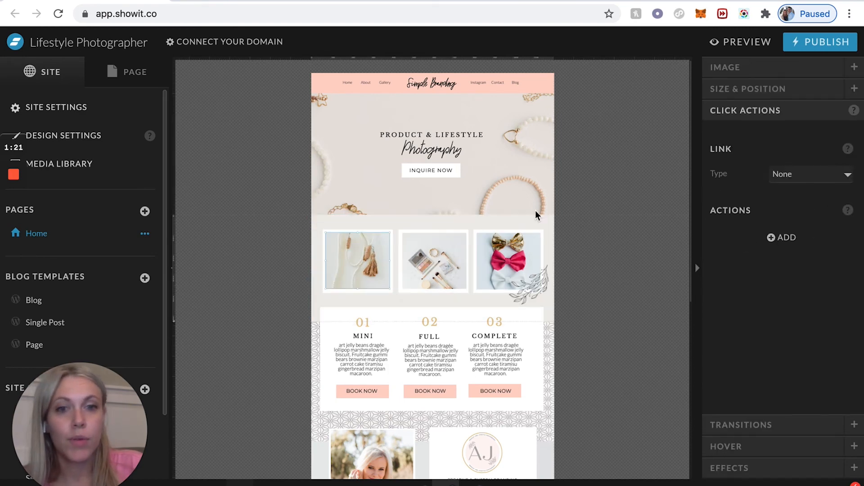
left_click(739, 425)
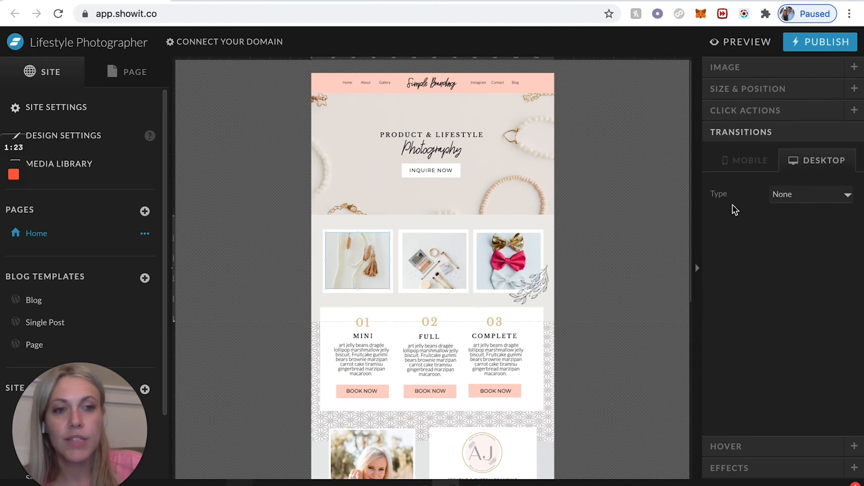
left_click(812, 194)
left_click(801, 220)
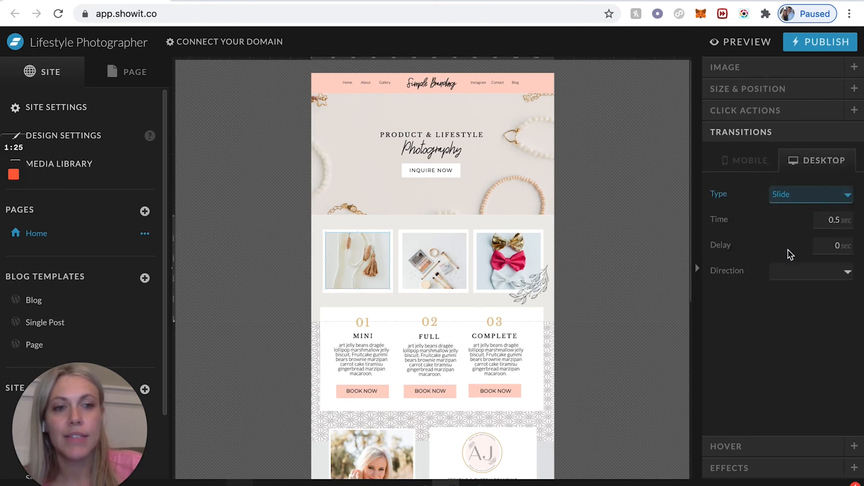
left_click(786, 272)
left_click(679, 280)
Give the middle gallery photo with the makeup palette and brushes a Slide transition.
left_click(439, 258)
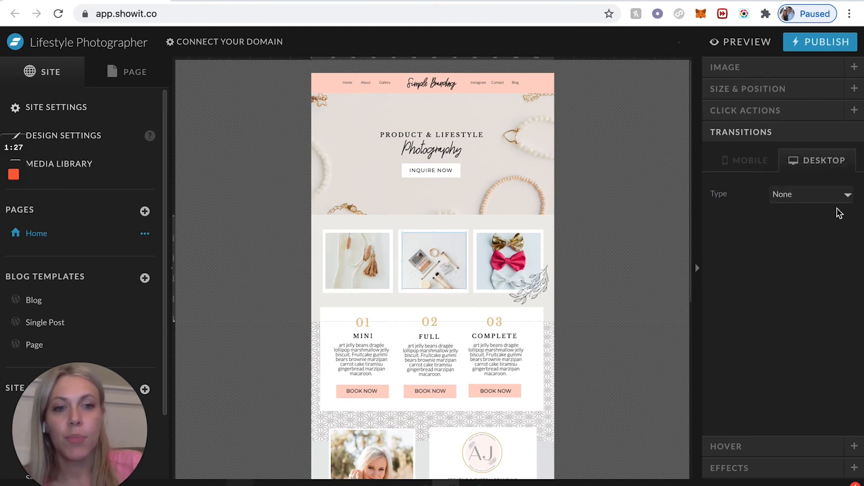
left_click(828, 198)
left_click(801, 219)
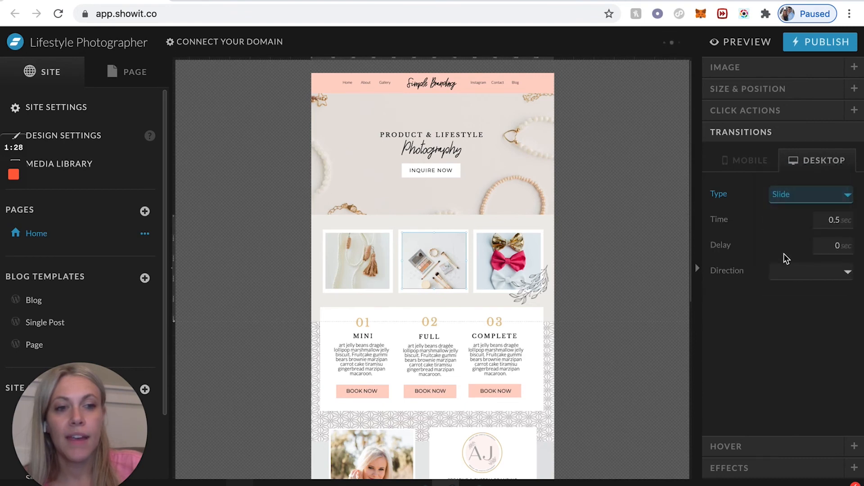
left_click(786, 272)
Give the third gallery photo, the hair bows, a Slide transition.
left_click(513, 259)
left_click(513, 259)
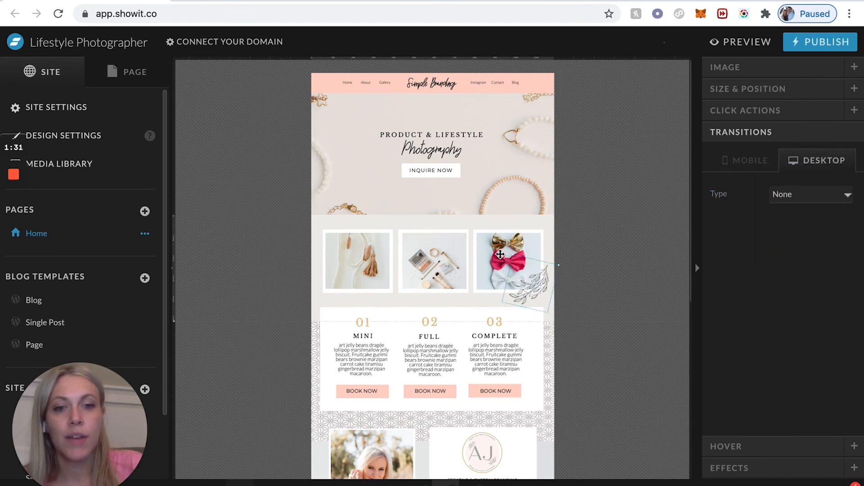
left_click(821, 195)
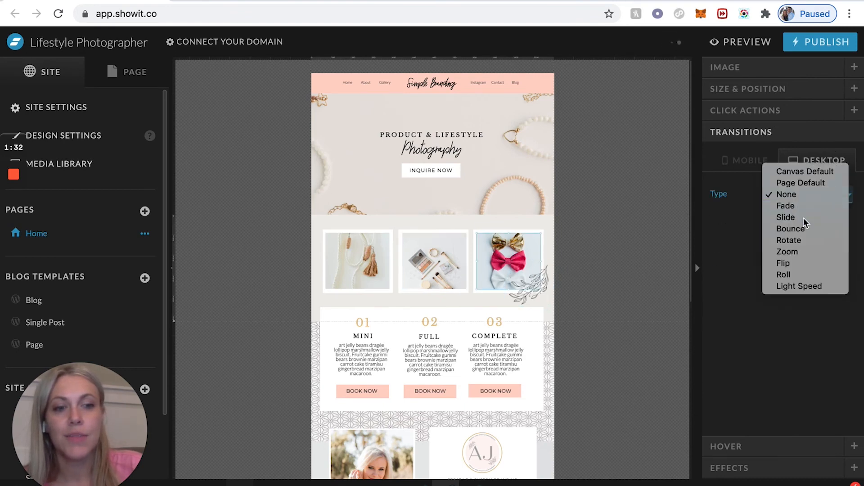
left_click(804, 218)
left_click(784, 271)
left_click(783, 277)
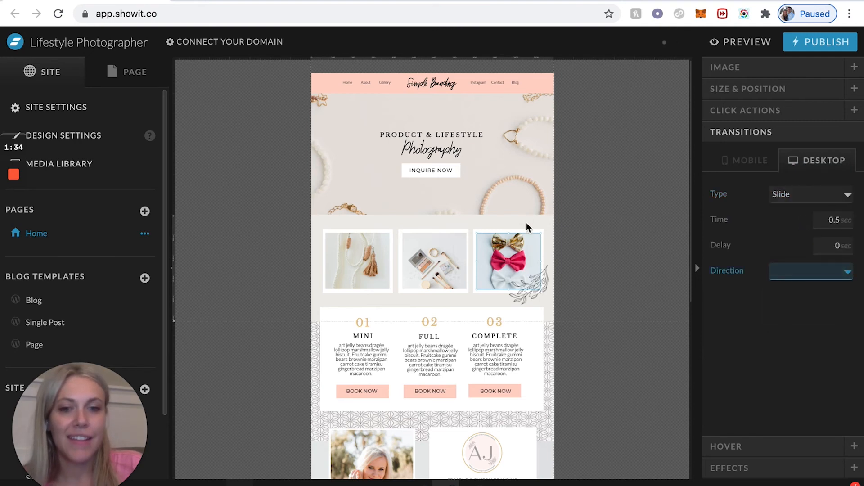
Give the white frame behind the bows photo a Slide transition with direction Up.
left_click(533, 229)
left_click(790, 195)
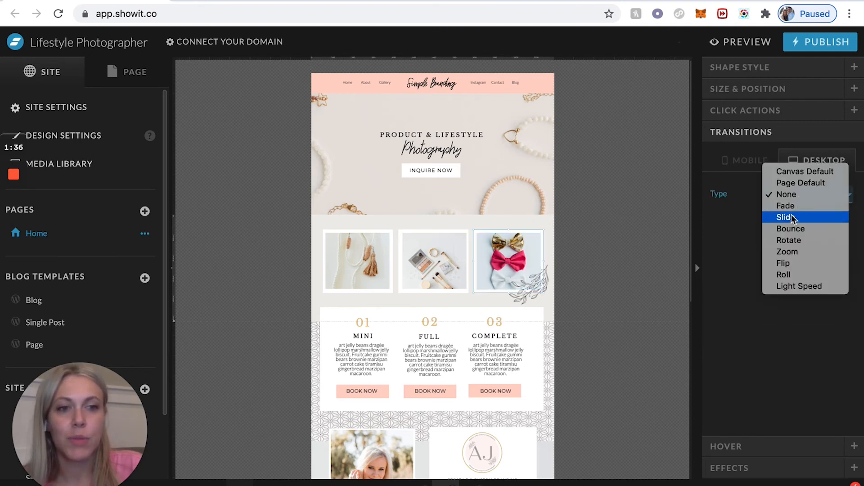
left_click(792, 216)
left_click(790, 272)
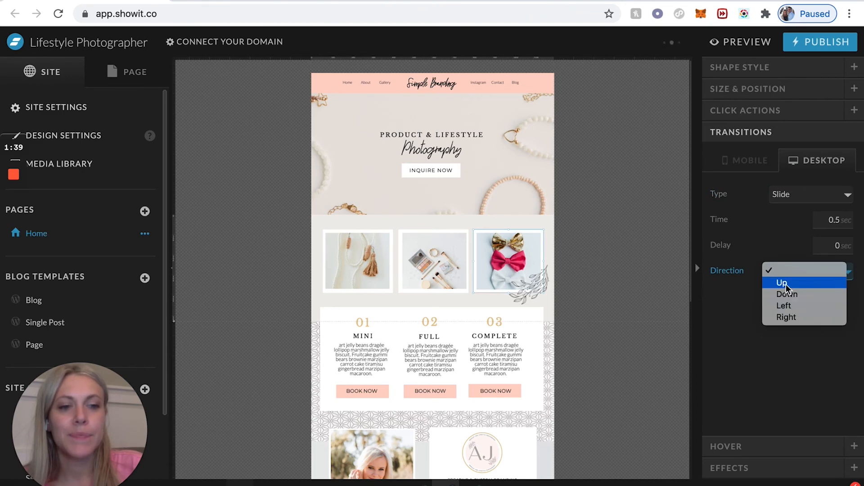
left_click(786, 284)
Give the white frame behind the middle makeup photo a Slide transition with direction Up.
left_click(466, 231)
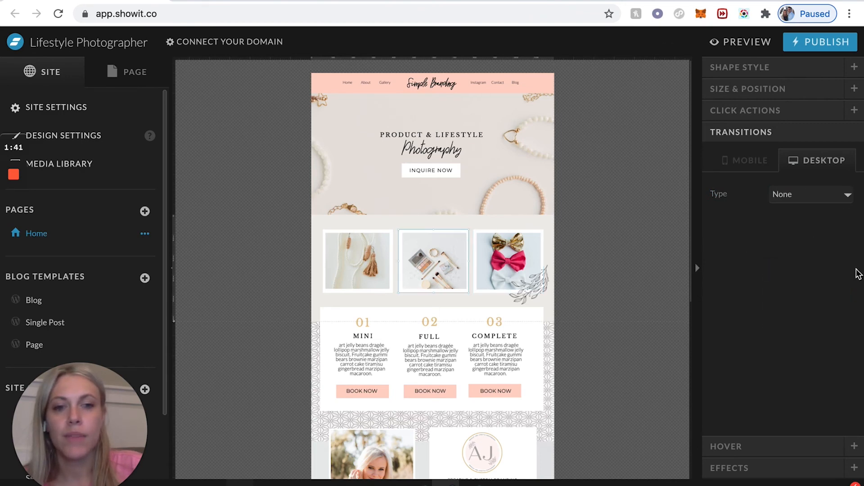
left_click(791, 194)
left_click(799, 218)
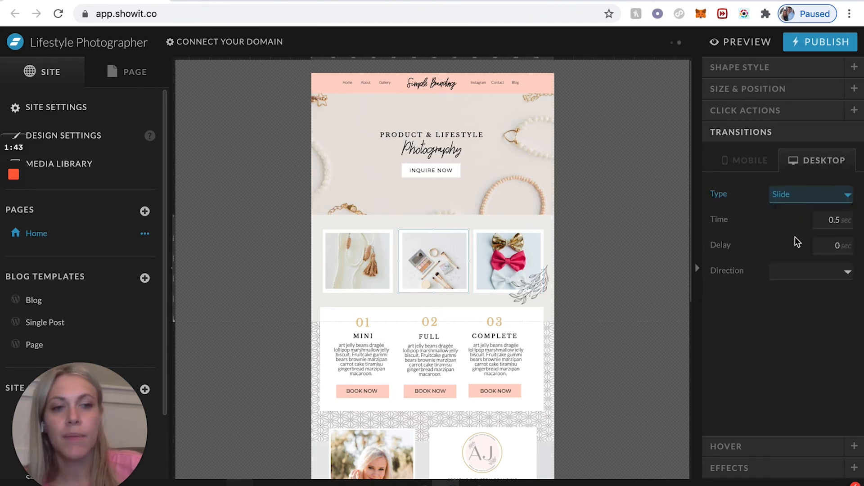
left_click(791, 272)
left_click(786, 283)
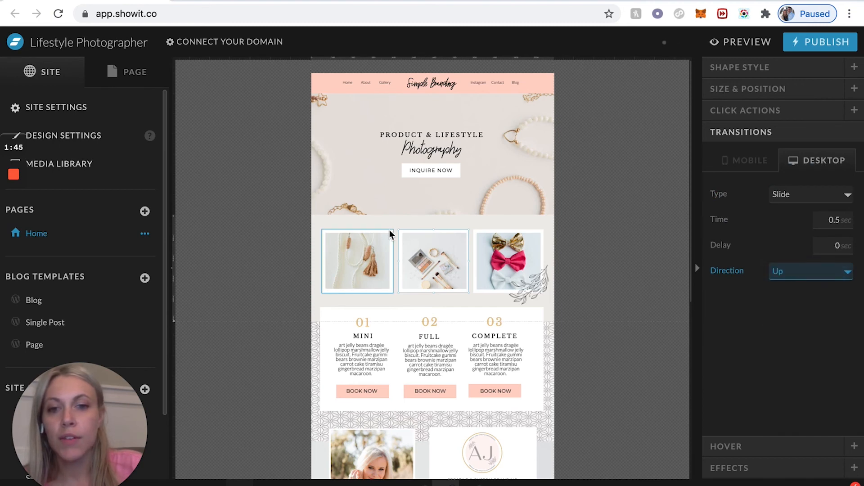
Give the white frame behind the first gallery photo, the tassel jewellery, a Slide transition.
left_click(389, 231)
left_click(805, 201)
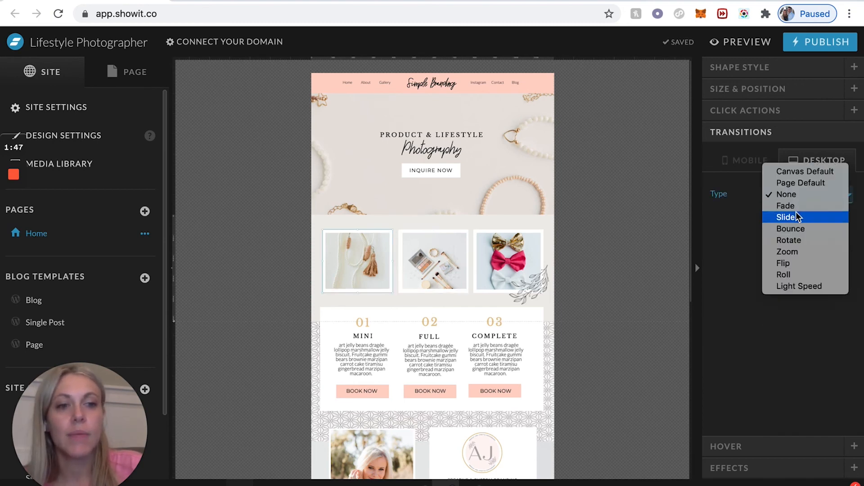
left_click(796, 213)
left_click(790, 277)
left_click(790, 279)
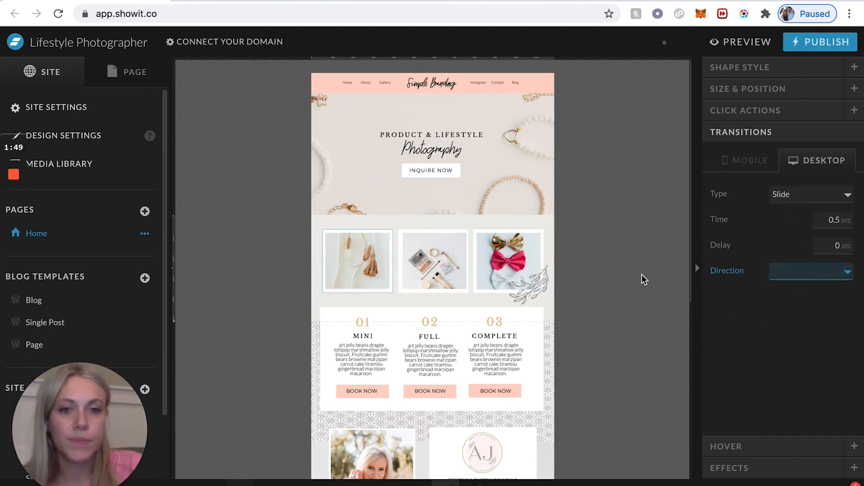
left_click(558, 241)
Give the number 01 above the MINI package a Slide transition with direction Up.
scroll(497, 263, "down", 5)
scroll(497, 264, "up", 3)
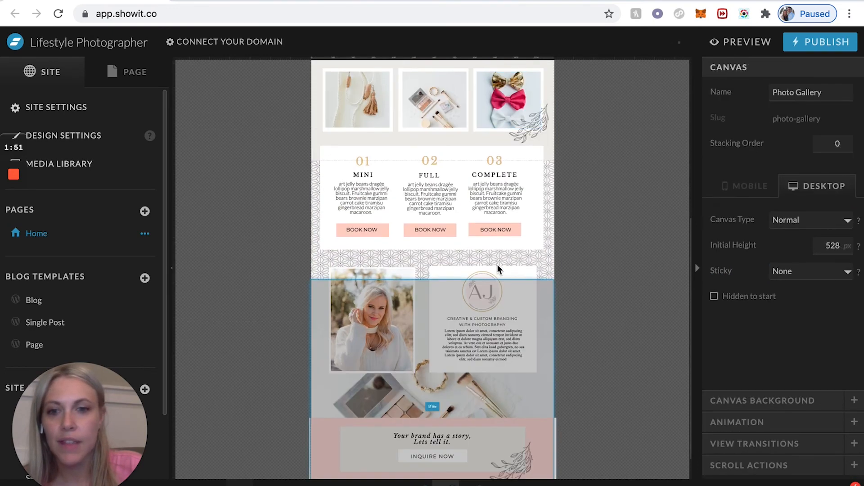
left_click(360, 161)
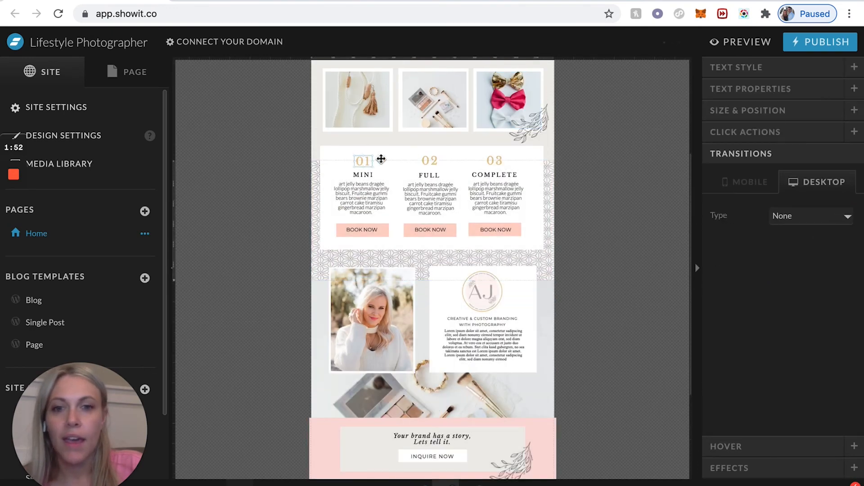
left_click(796, 215)
left_click(794, 242)
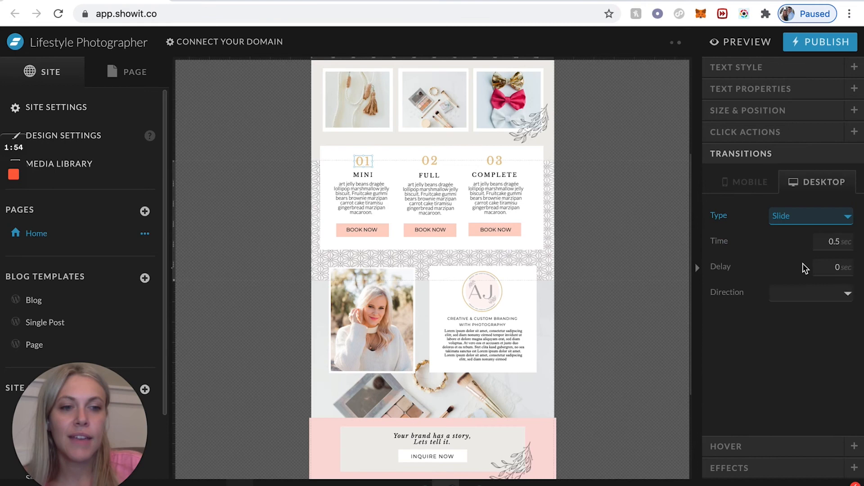
left_click(795, 299)
left_click(789, 305)
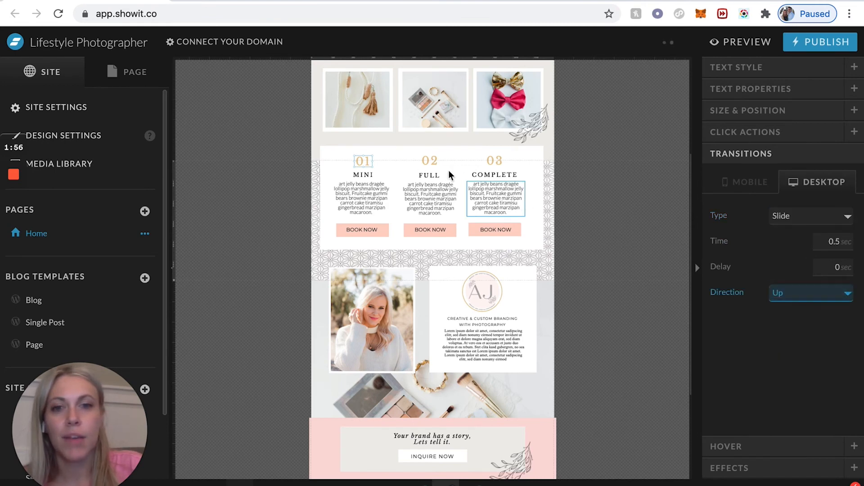
Give the number 02 above the FULL package a Slide transition with direction Up.
left_click(430, 161)
left_click(807, 218)
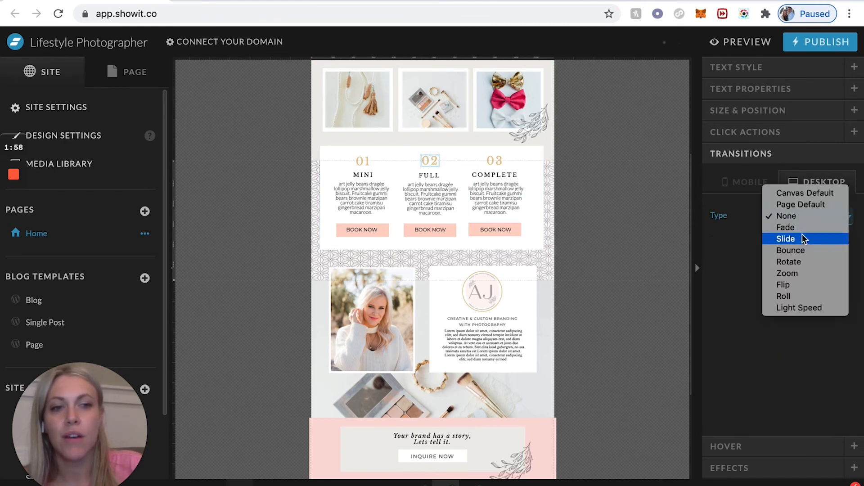
left_click(802, 237)
left_click(791, 292)
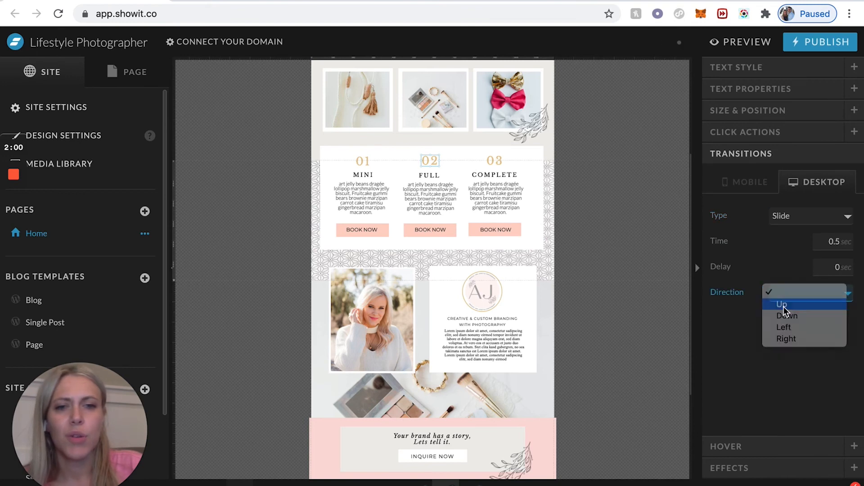
left_click(783, 306)
Give the number 03 above the COMPLETE package a Slide transition with direction Up.
left_click(493, 160)
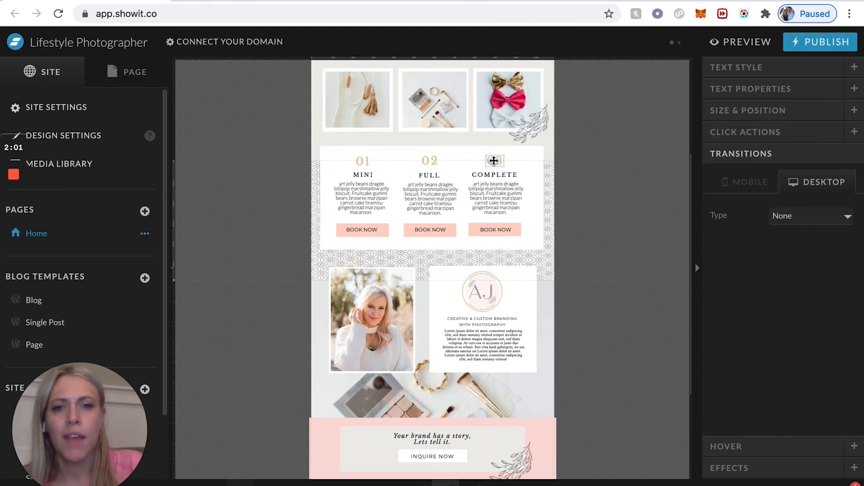
left_click(776, 217)
left_click(783, 237)
left_click(776, 292)
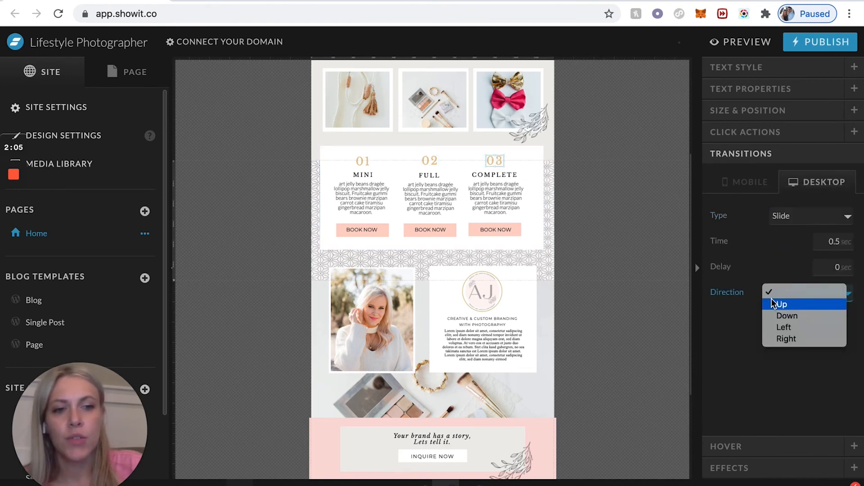
left_click(778, 305)
Give the description paragraphs of the MINI, FULL and COMPLETE packages a Fade transition.
left_click(361, 199)
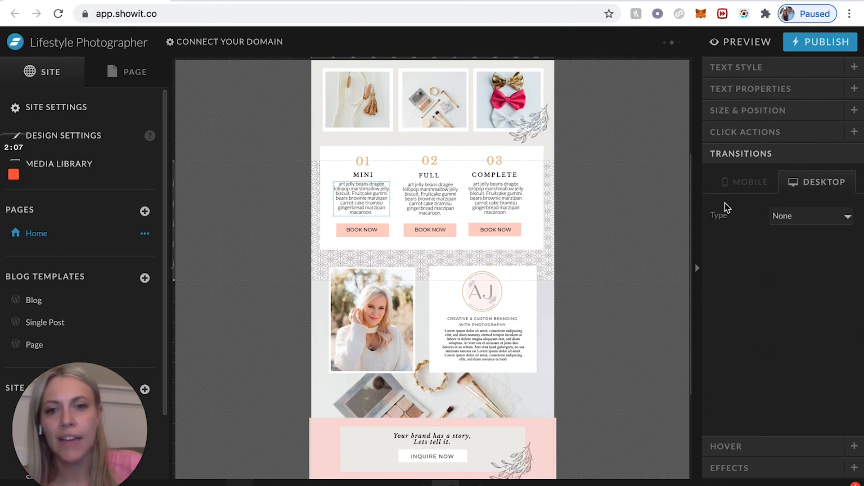
left_click(797, 225)
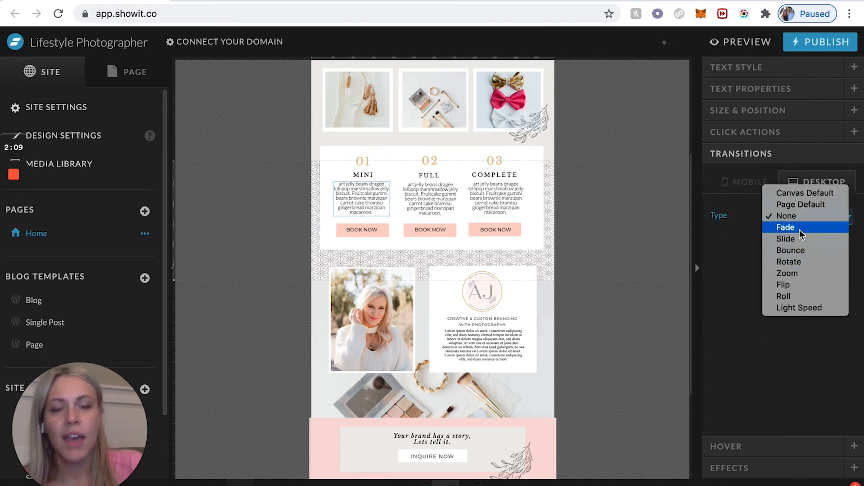
left_click(436, 197)
left_click(436, 196)
left_click(828, 215)
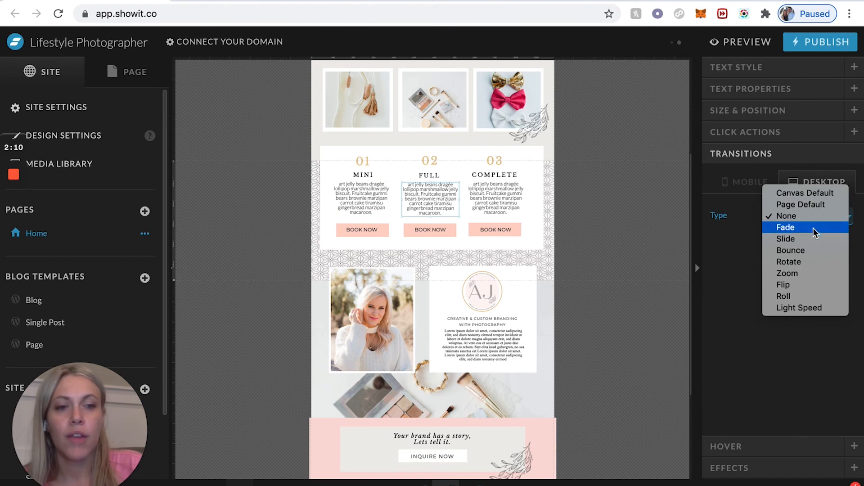
left_click(536, 207)
left_click(795, 216)
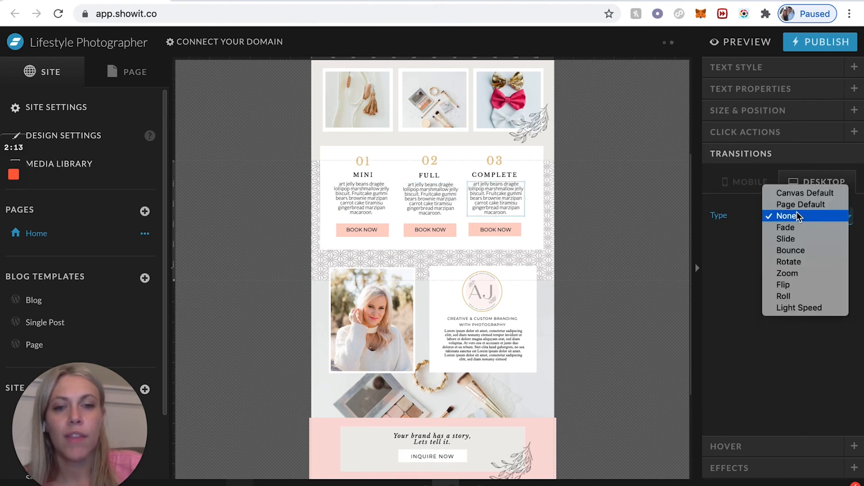
left_click(796, 230)
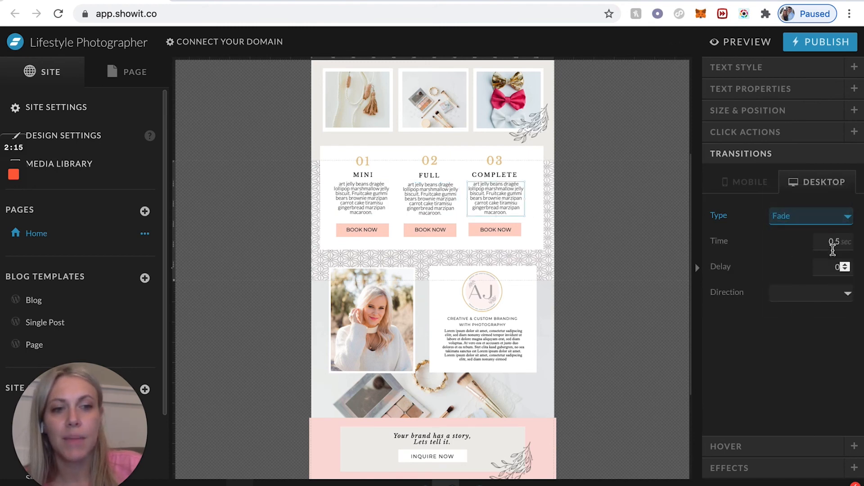
Set the Fade transition's direction to Up for the COMPLETE, FULL and MINI package descriptions.
left_click(822, 298)
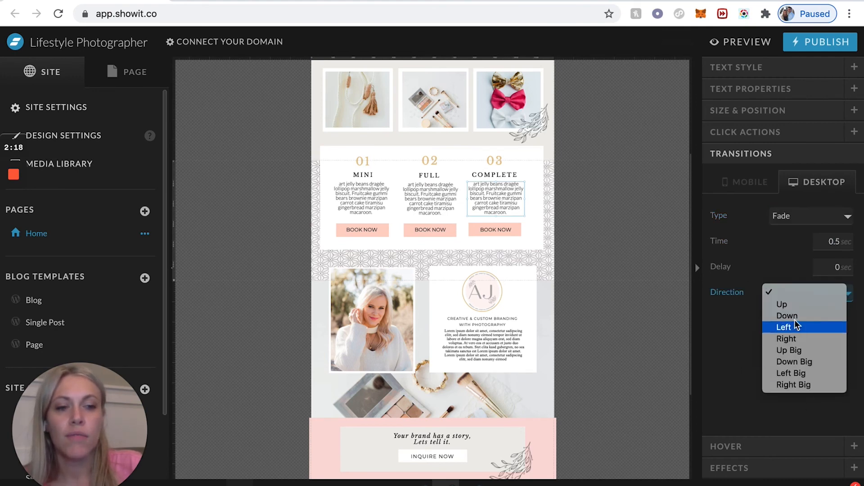
left_click(727, 333)
left_click(790, 298)
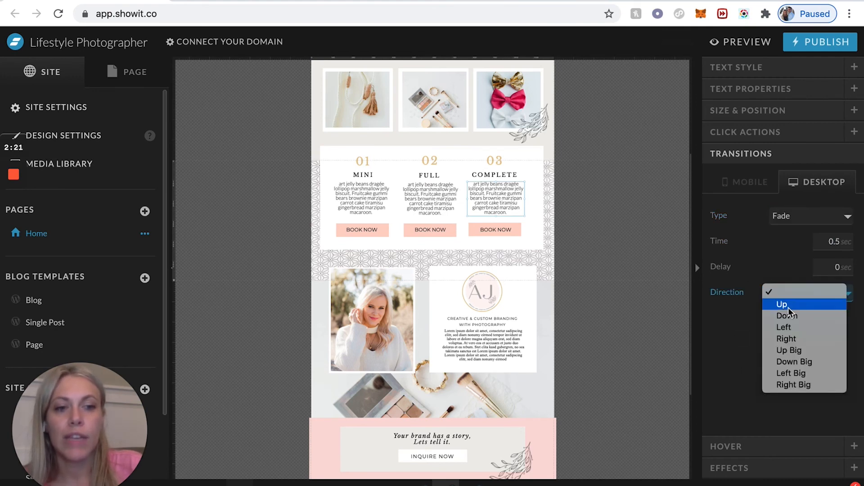
left_click(788, 306)
left_click(424, 188)
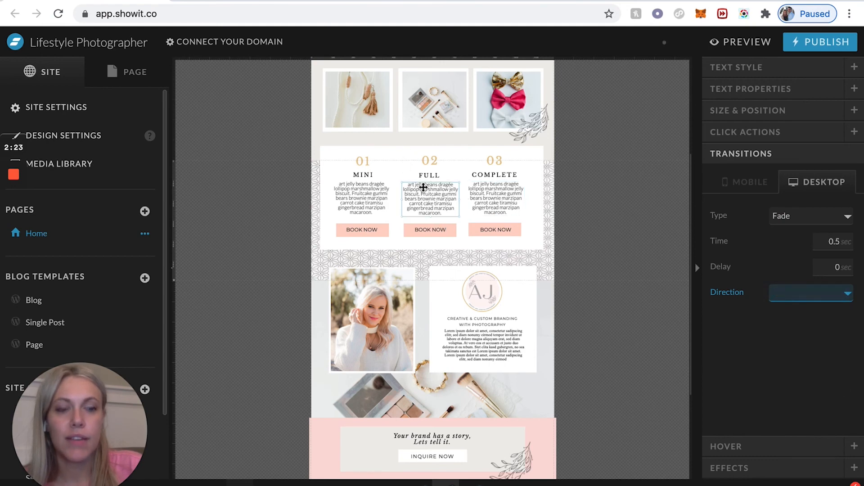
left_click(794, 293)
left_click(772, 303)
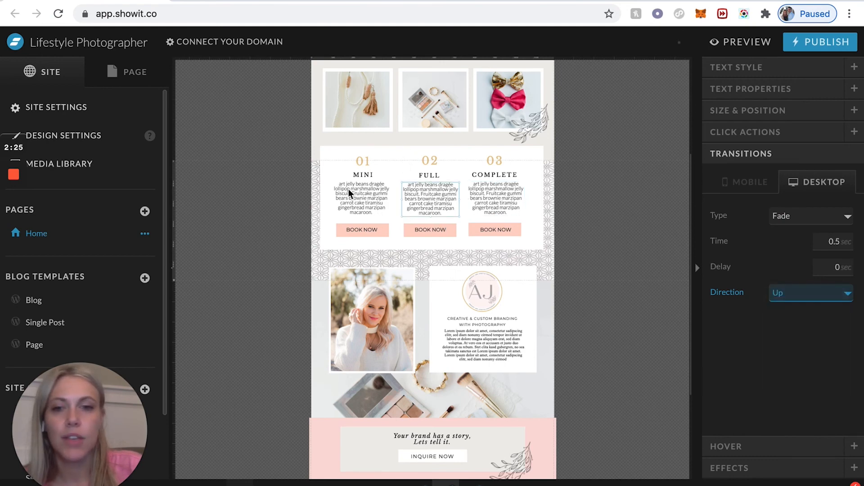
left_click(828, 293)
left_click(793, 302)
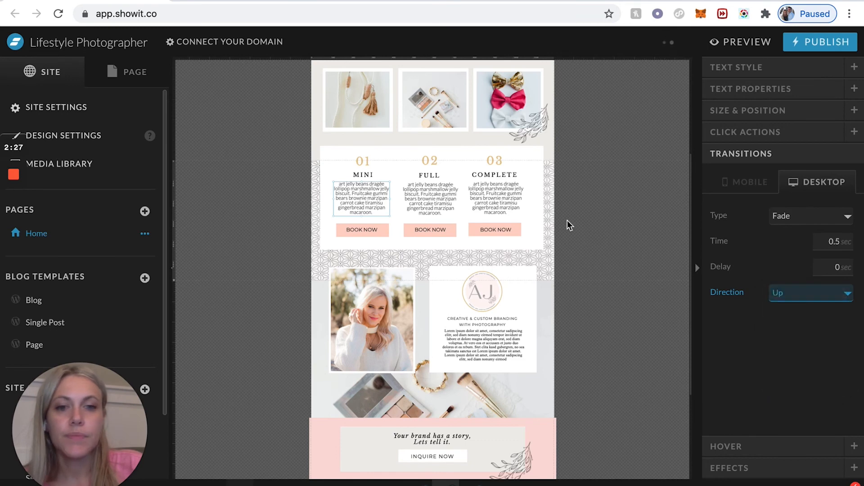
Give the white box behind the three packages a Slide transition.
left_click(535, 223)
left_click(536, 222)
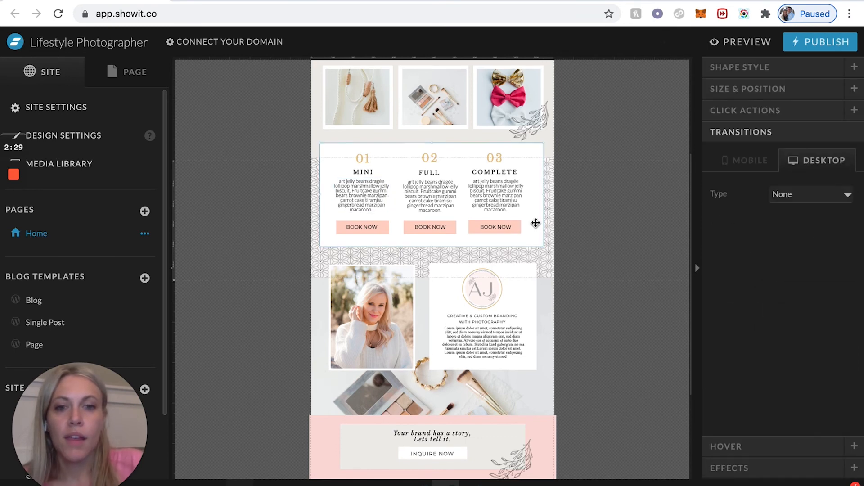
left_click(784, 194)
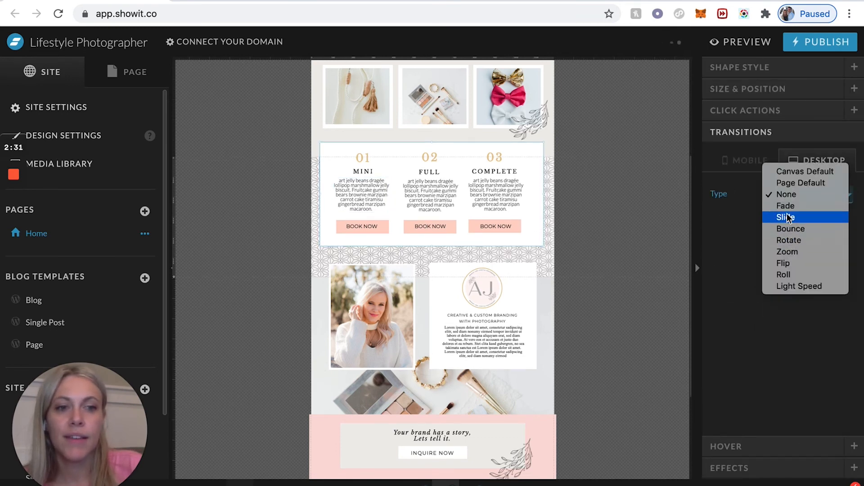
left_click(593, 241)
Give the portrait photo in the Bio canvas a Slide transition with direction Up.
scroll(592, 237, "down", 3)
left_click(550, 187)
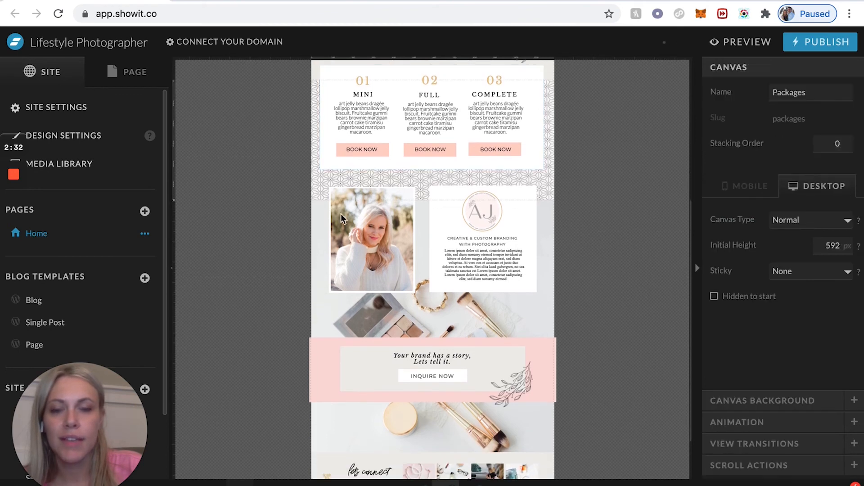
left_click(341, 212)
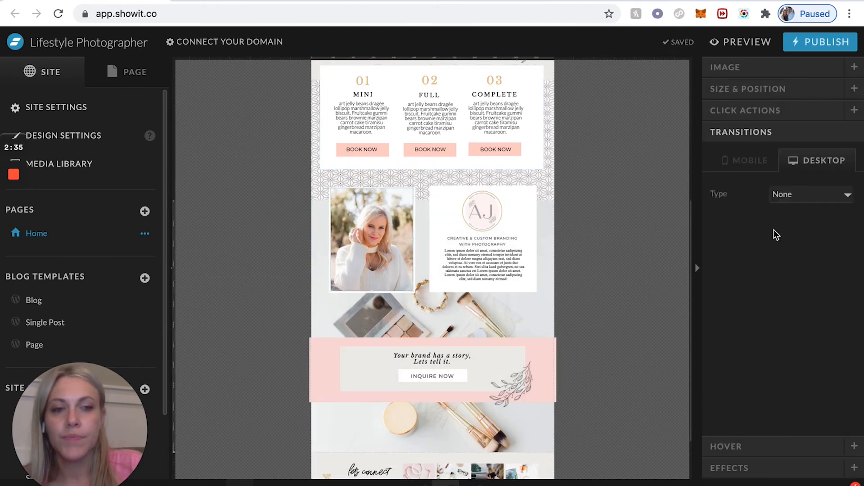
left_click(806, 192)
left_click(800, 216)
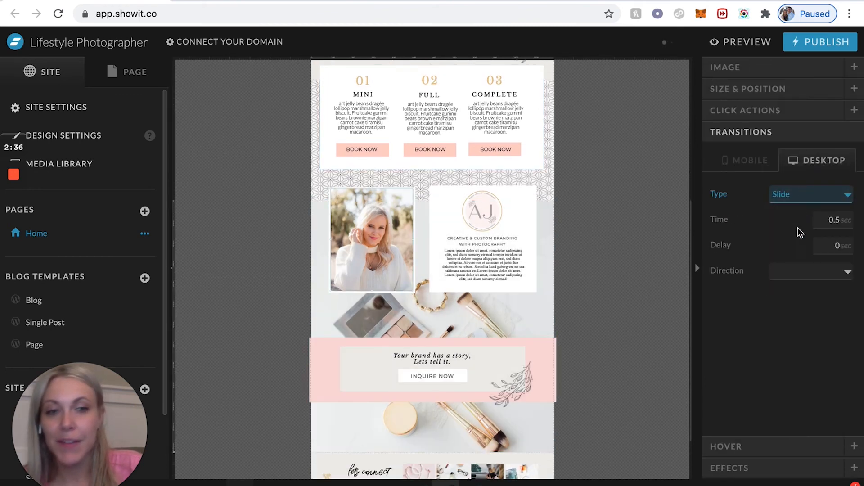
left_click(790, 271)
left_click(787, 282)
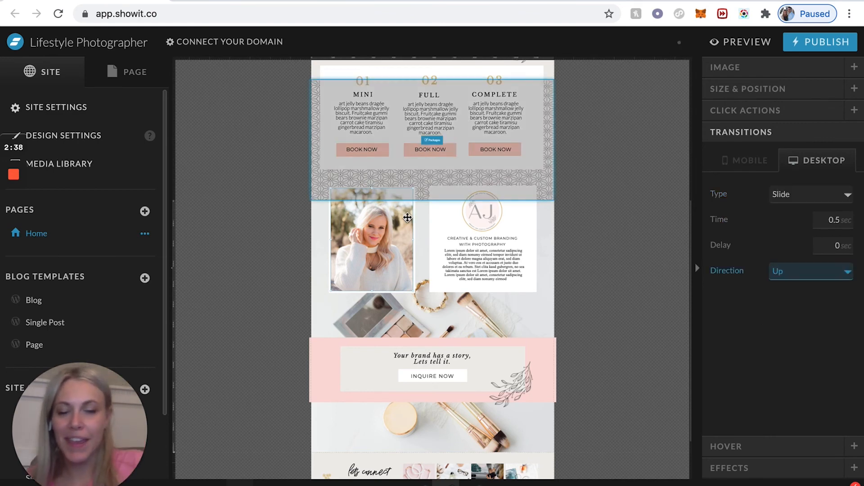
Give the white frame behind the portrait photo a Slide transition with direction Up.
left_click(413, 207)
left_click(817, 199)
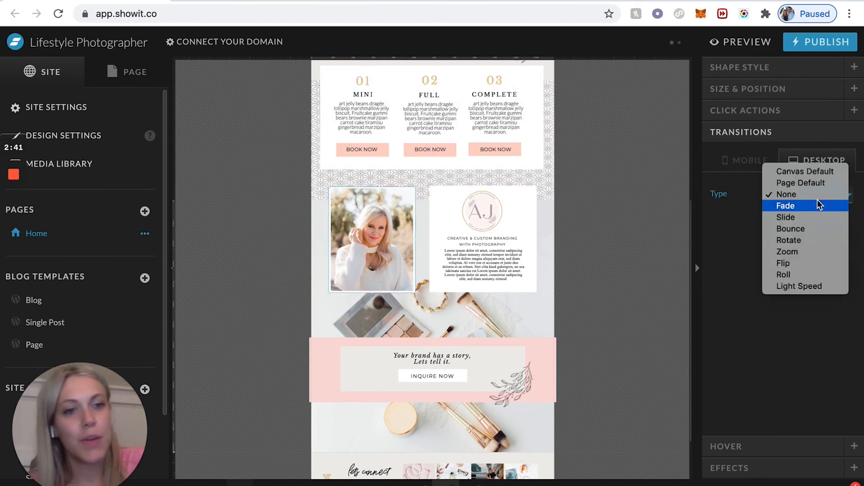
left_click(804, 216)
left_click(790, 271)
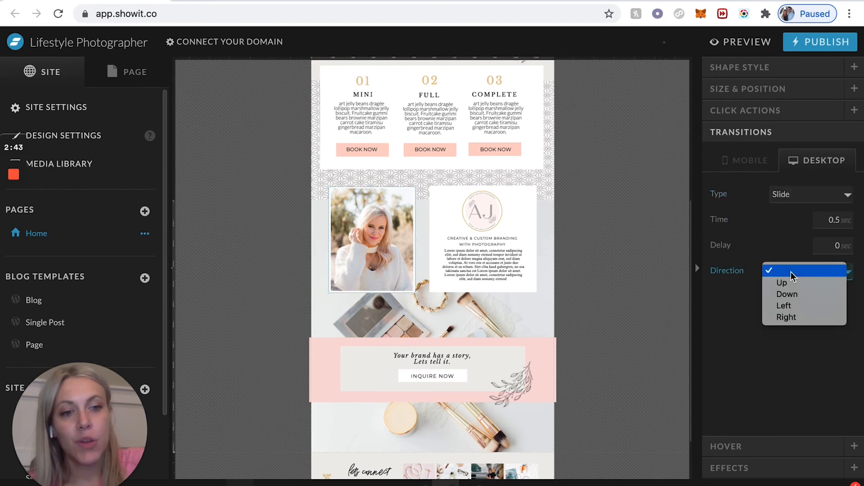
left_click(787, 281)
Give the round logo in the Bio canvas a Fade transition and the white box behind it a Slide transition.
left_click(479, 208)
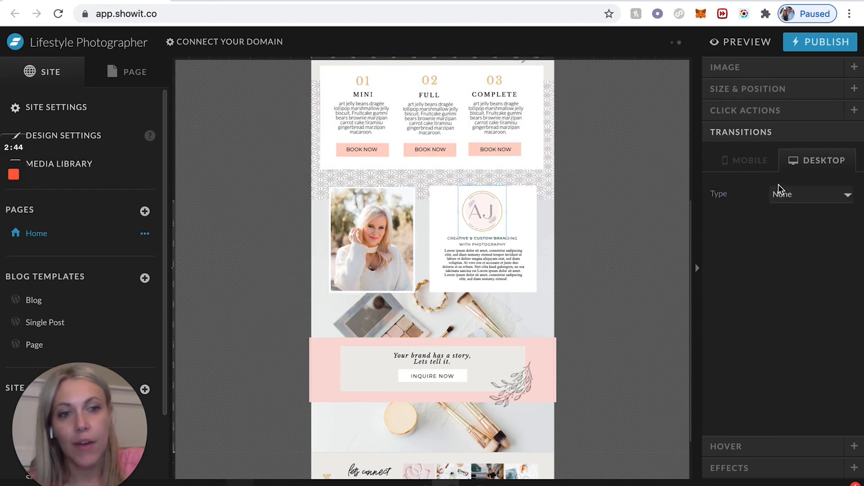
left_click(814, 194)
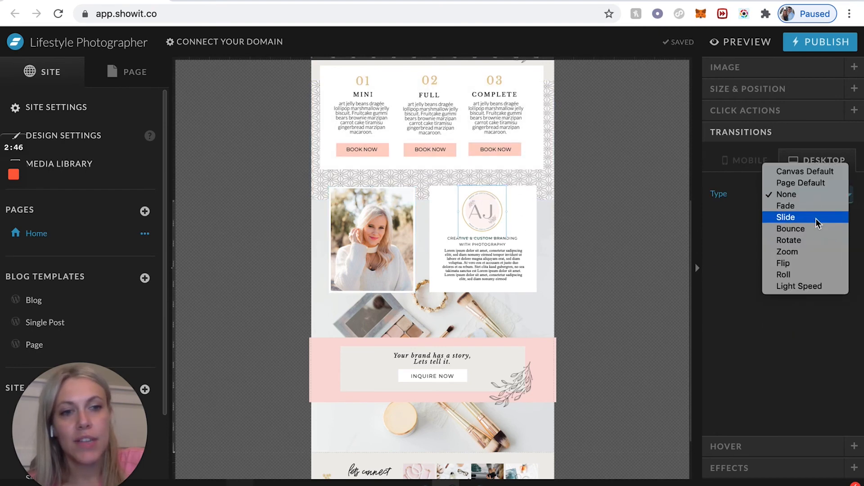
left_click(809, 208)
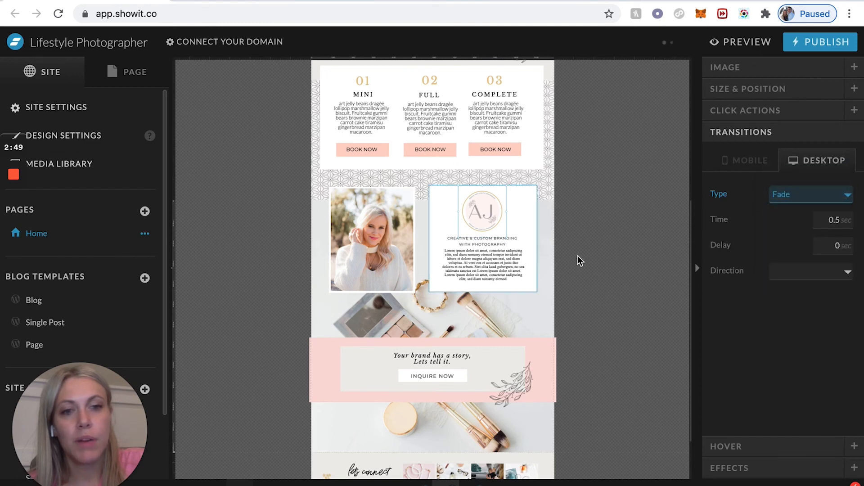
left_click(527, 208)
left_click(781, 200)
left_click(790, 219)
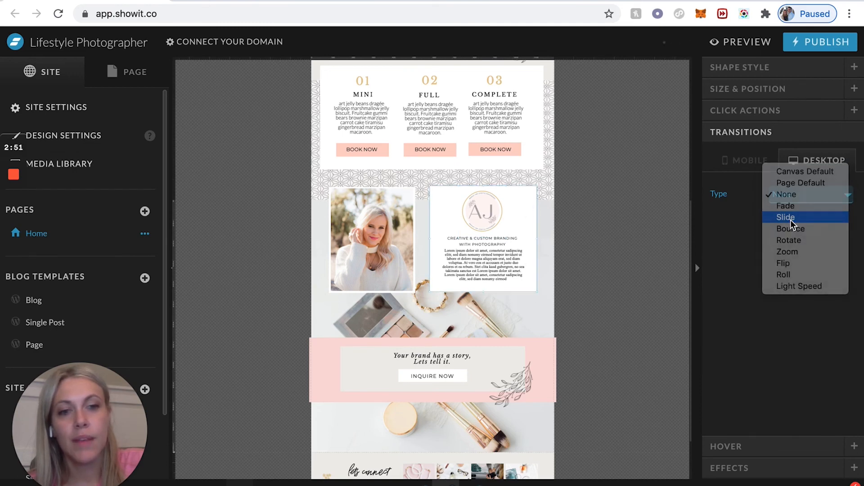
Give the "Creative & Custom Branding with Photography" heading and the bio paragraph below it a Fade transition.
left_click(479, 242)
left_click(775, 218)
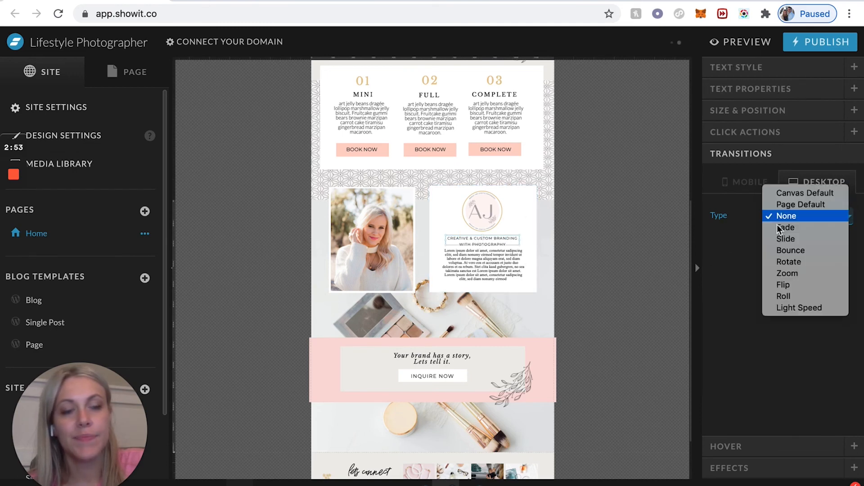
left_click(788, 230)
left_click(477, 268)
left_click(798, 217)
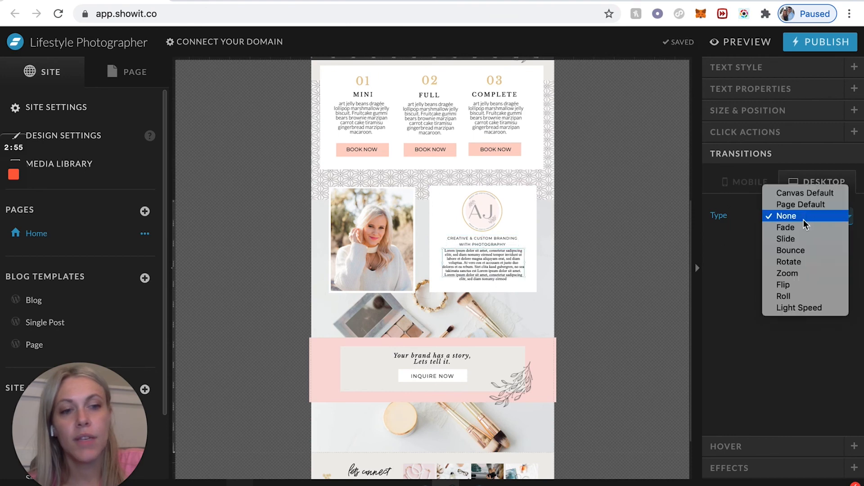
left_click(784, 229)
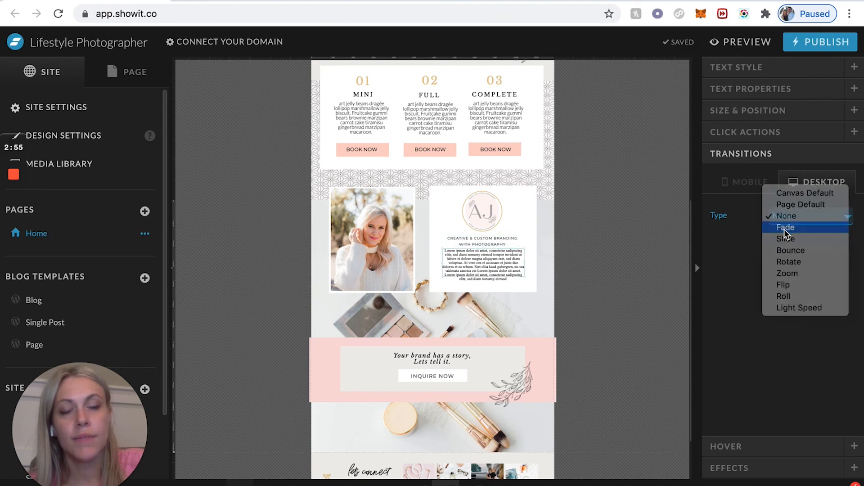
left_click(495, 237)
scroll(477, 328, "down", 2)
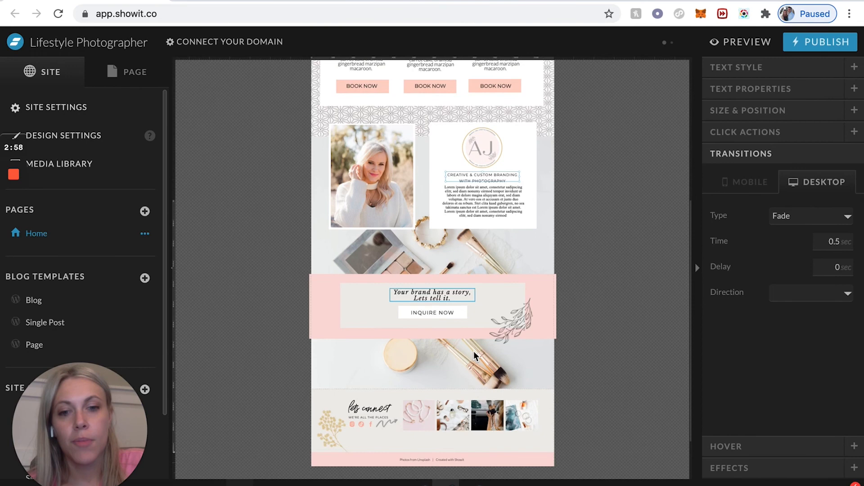
left_click(581, 320)
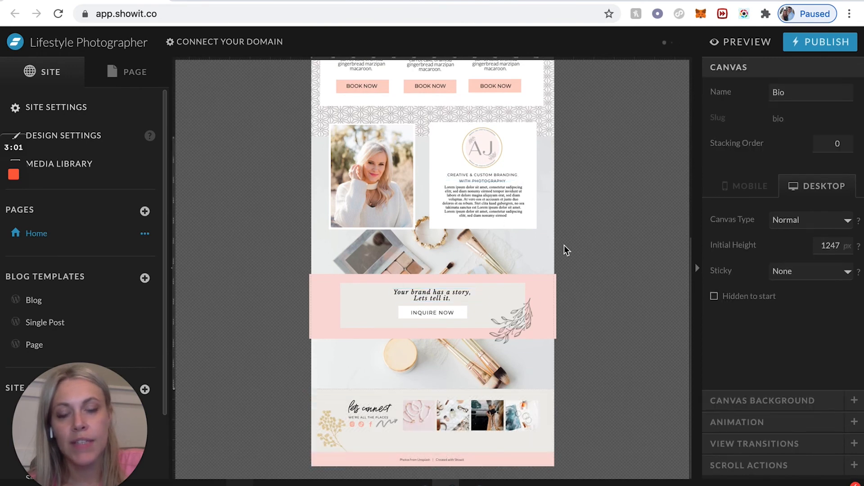
Open the Socials site canvas with the "let's connect" section for editing.
mouse_move(550, 430)
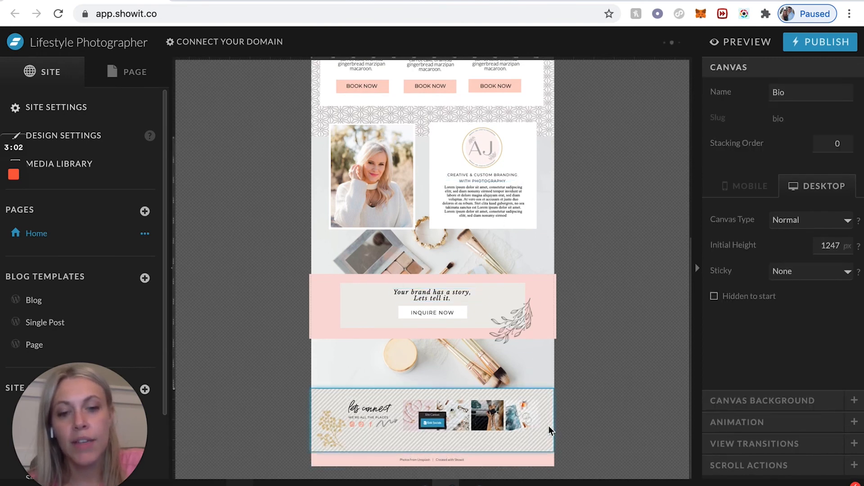
left_click(432, 422)
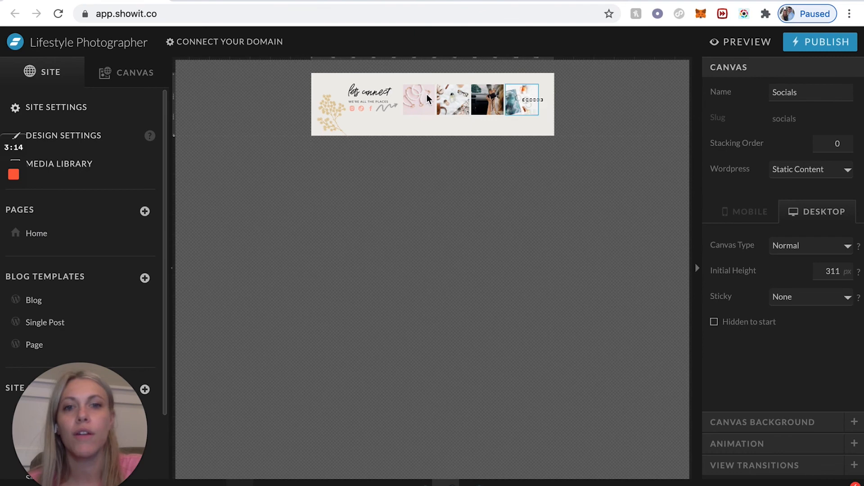
left_click(415, 90)
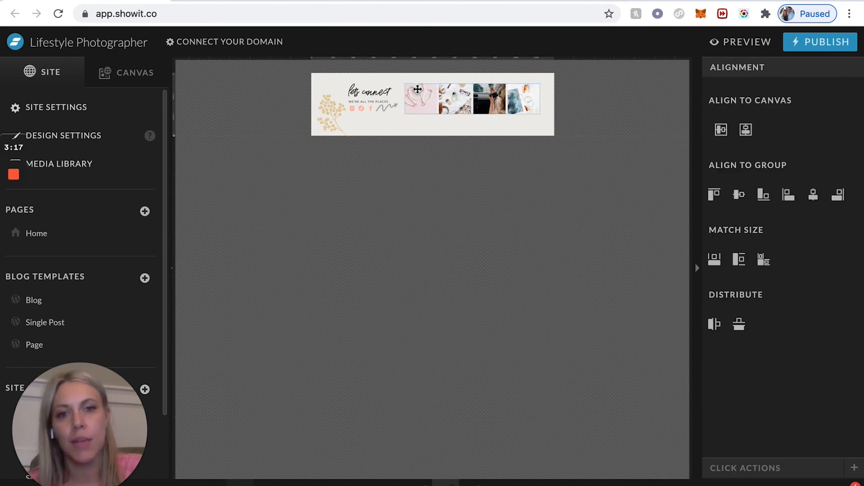
left_click(403, 130)
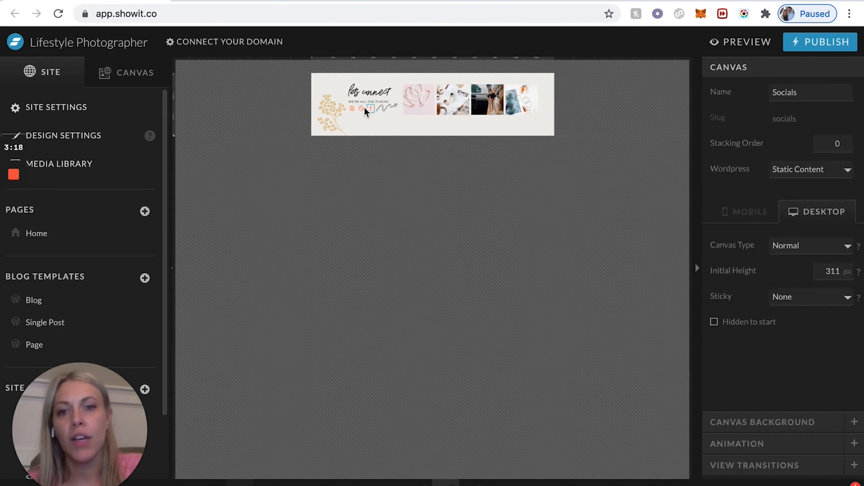
Add an icon to the Socials canvas and open the icon chooser for it.
mouse_move(419, 481)
mouse_move(446, 481)
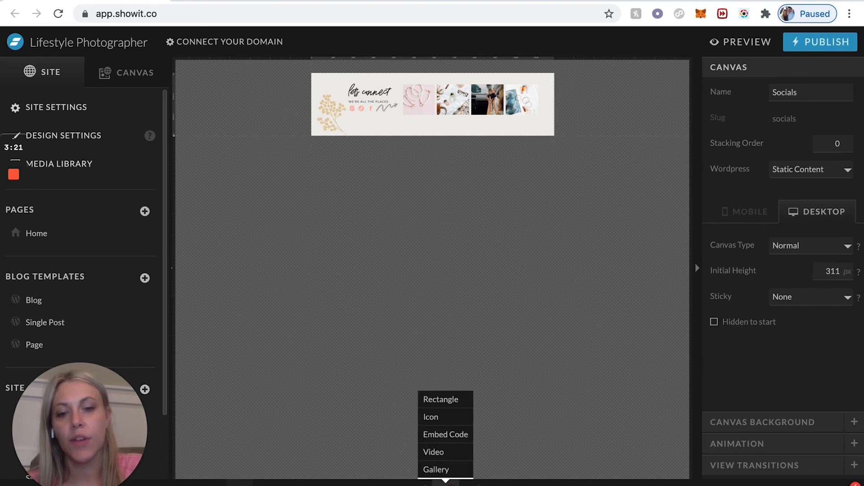
left_click(439, 418)
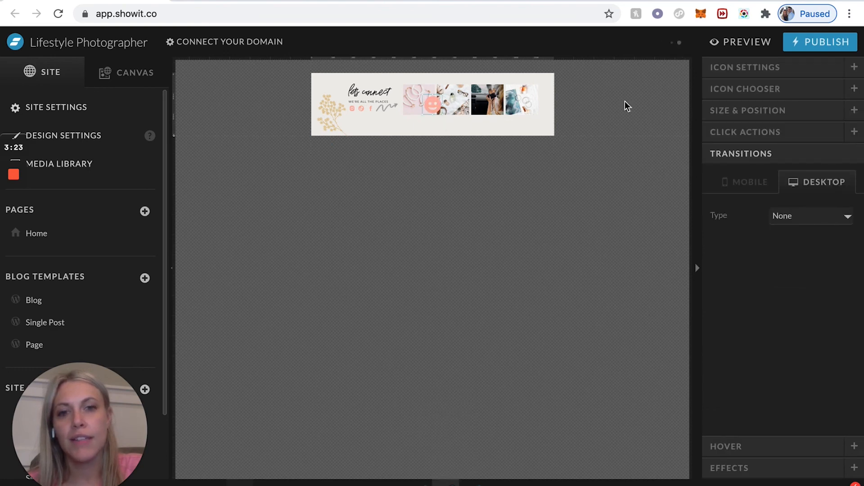
left_click(790, 68)
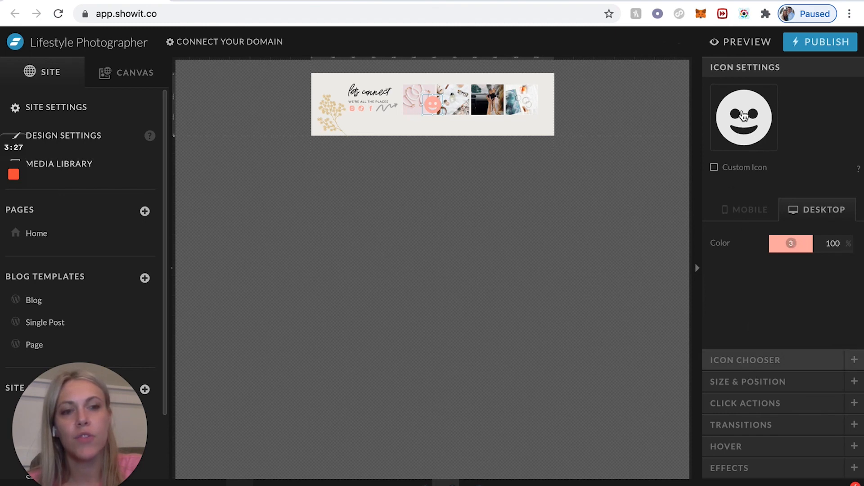
left_click(756, 360)
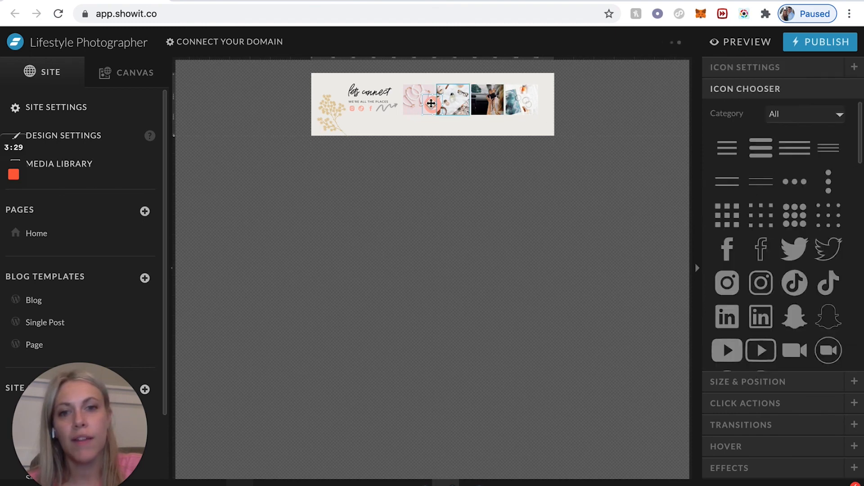
Delete the newly added icon from the Socials canvas and check the remaining social icons and arrow graphic up close.
key("Delete")
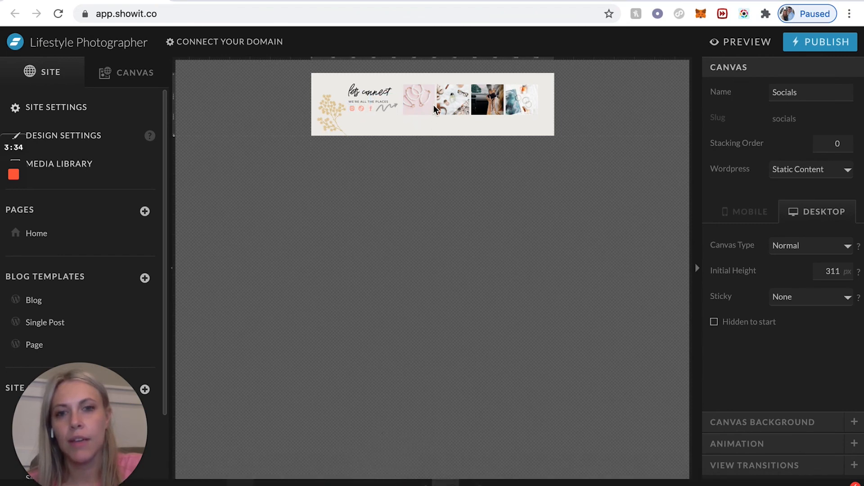
left_click(430, 129)
left_click(389, 482)
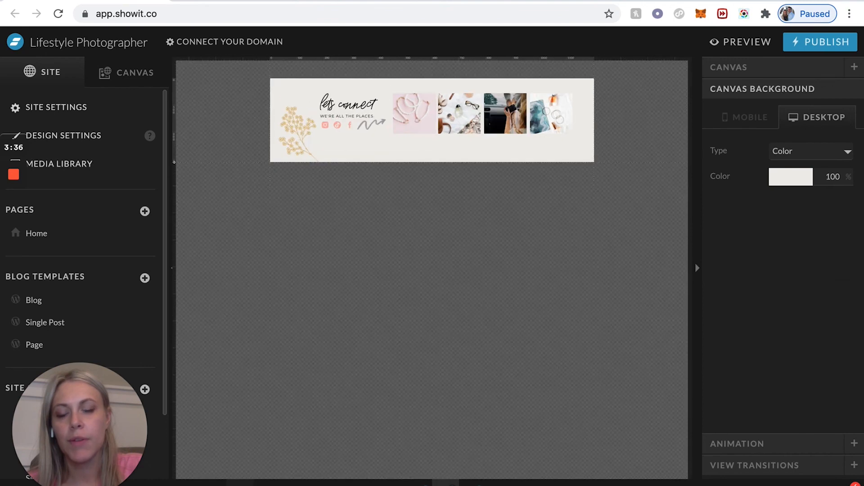
left_click(389, 481)
left_click(389, 481)
left_click(389, 482)
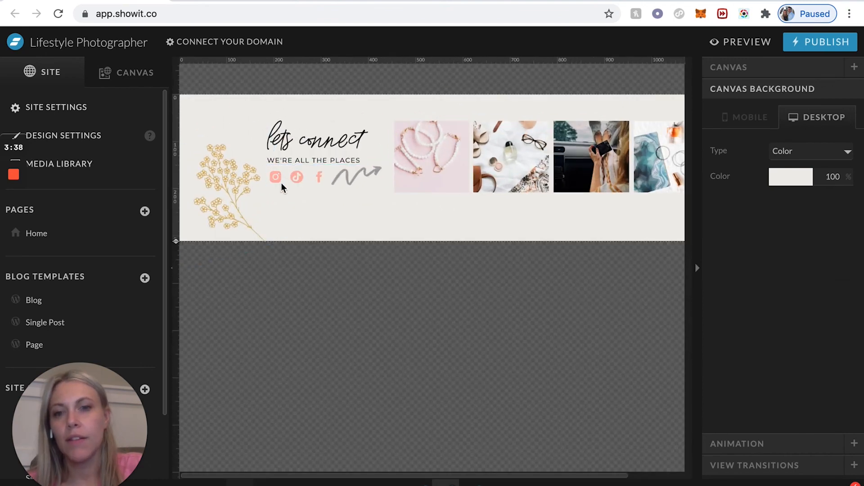
left_click(377, 175)
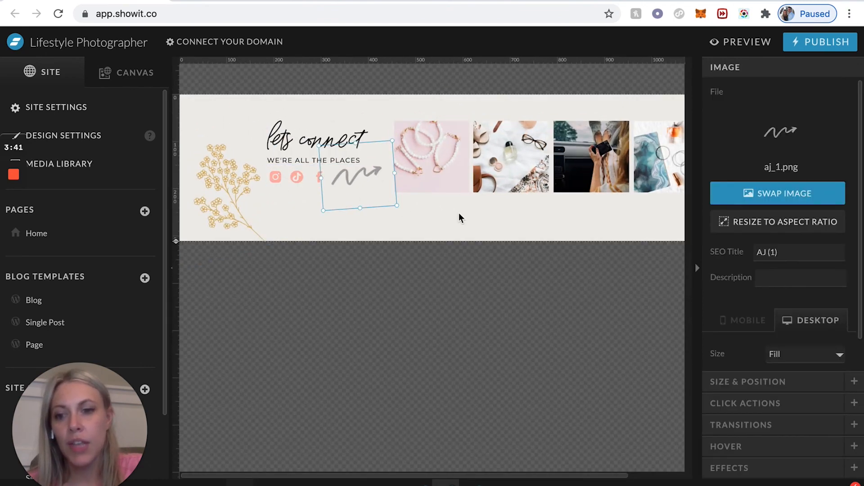
left_click(452, 222)
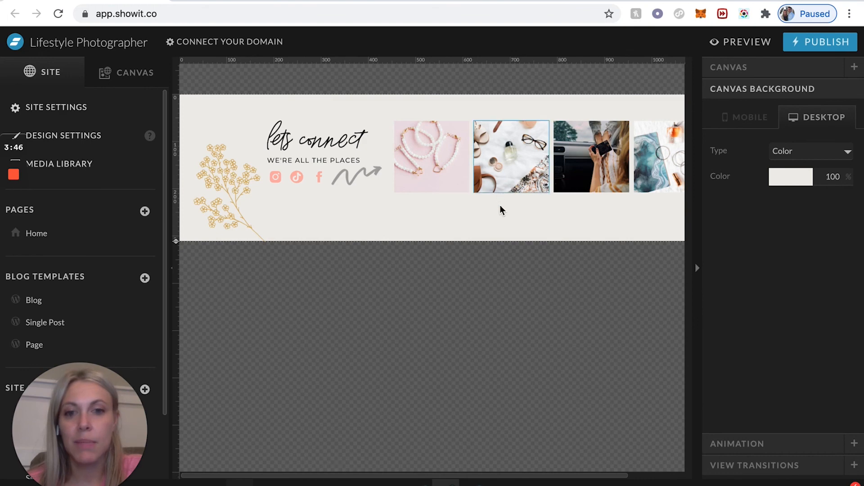
left_click(312, 483)
left_click(312, 484)
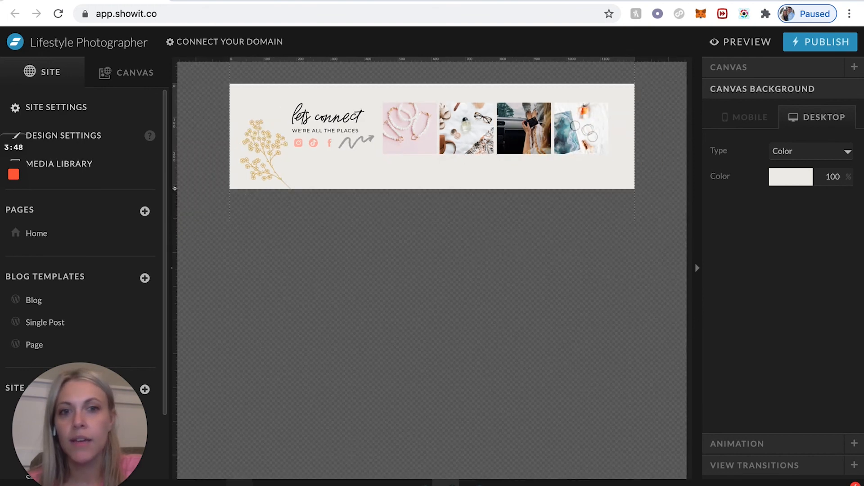
Return from the Socials canvas to the Home page and review its sections from the footer up to the header.
left_click(141, 83)
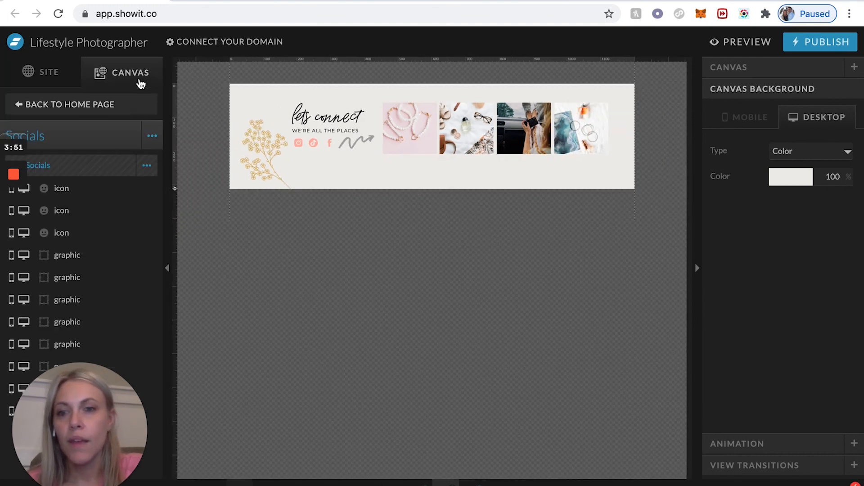
left_click(69, 104)
scroll(438, 388, "down", 5)
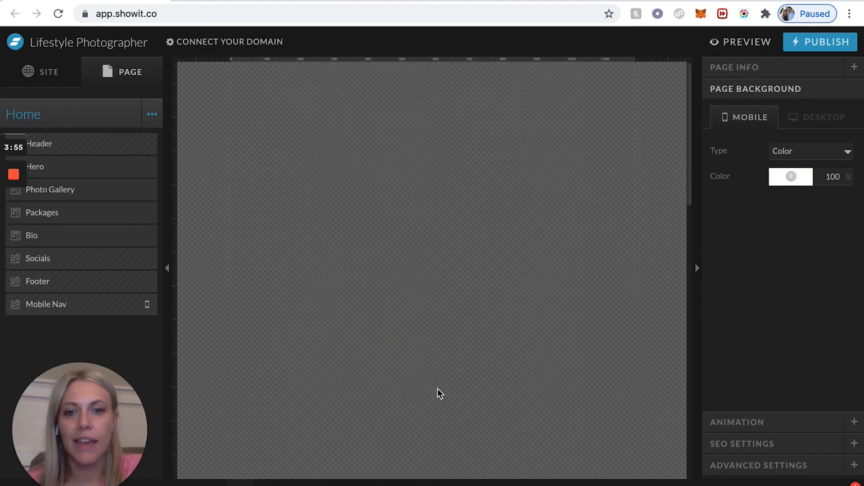
scroll(437, 388, "down", 5)
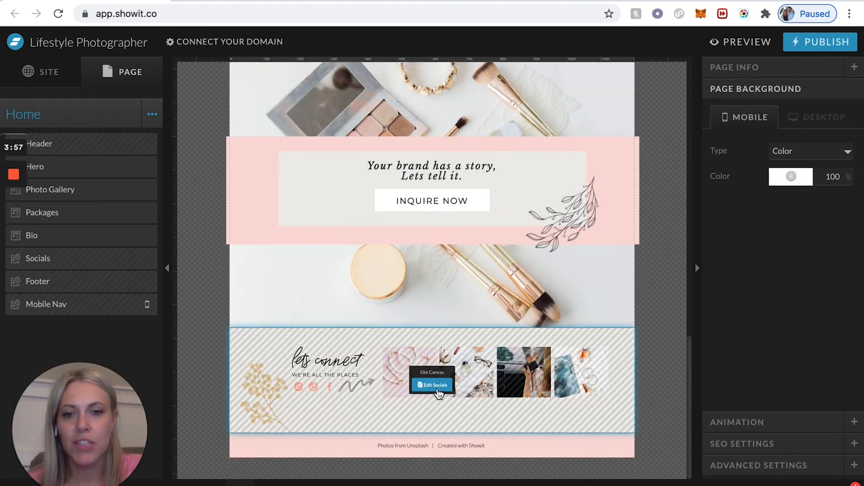
scroll(438, 388, "up", 3)
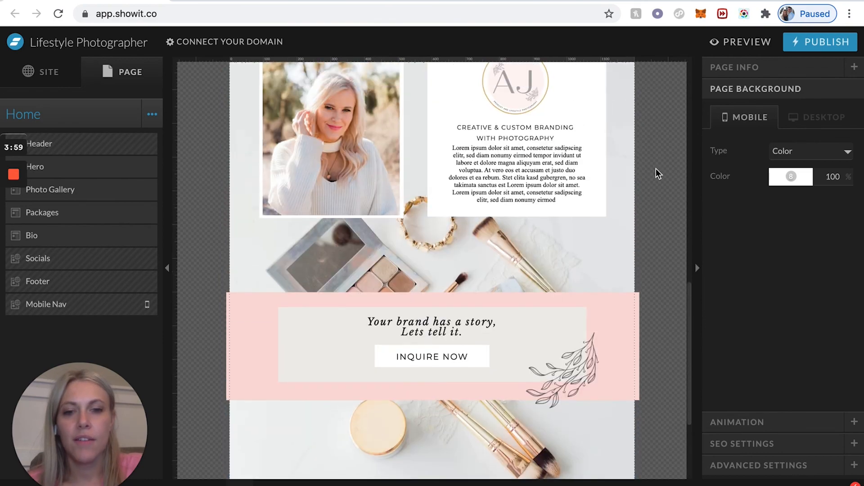
scroll(658, 174, "up", 10)
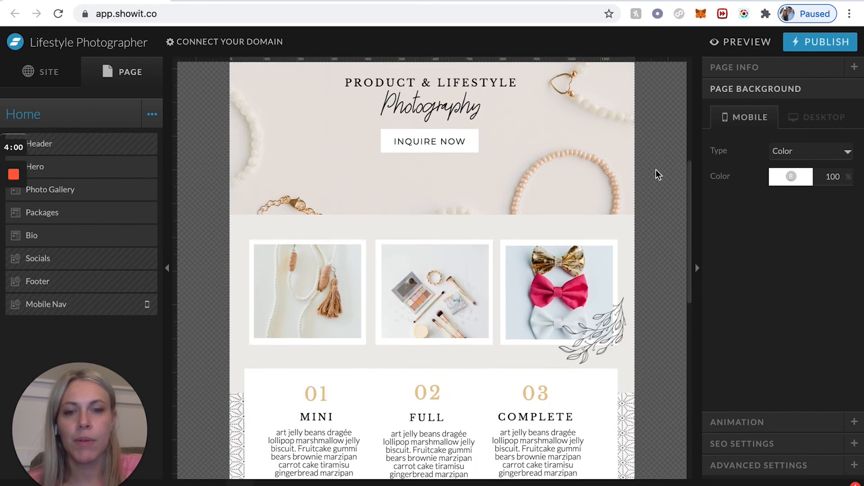
Publish the site and open its published showit.site address.
left_click(815, 42)
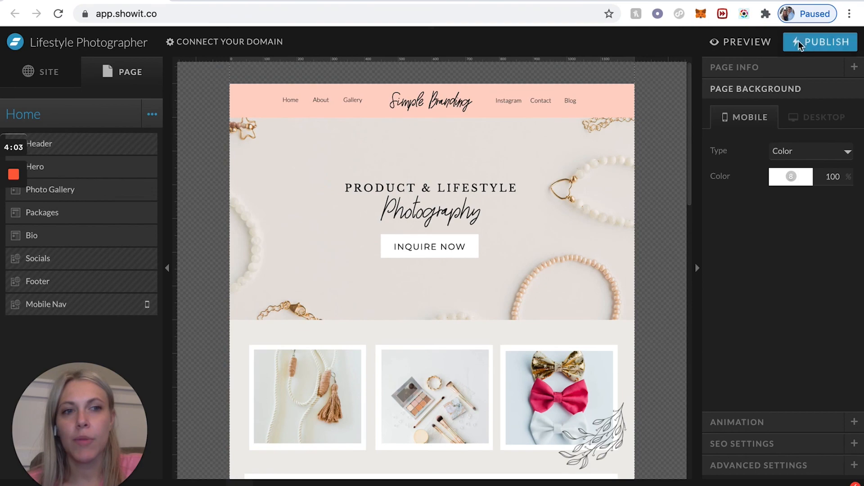
left_click(583, 293)
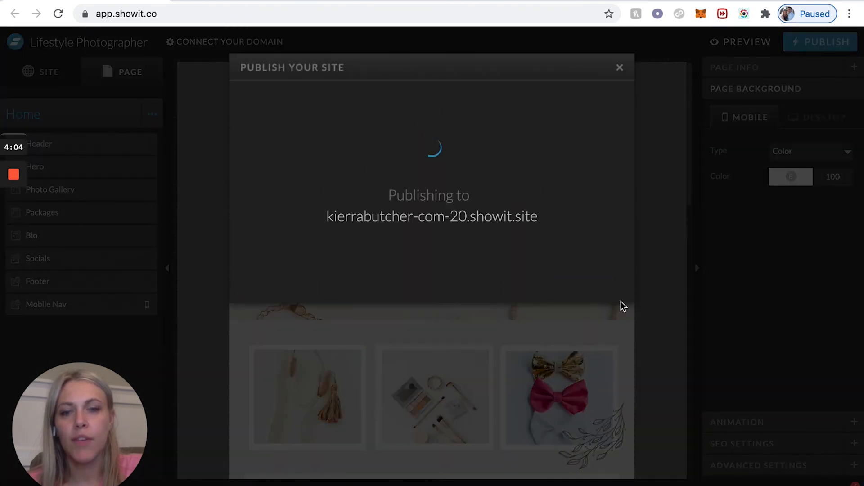
left_click(414, 219)
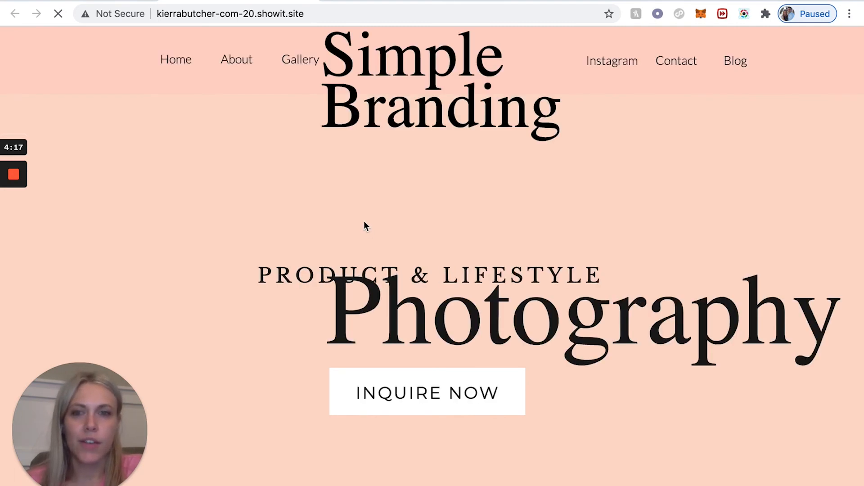
Review the live site from the header through the "lets connect" section, checking the layout and the element transitions.
scroll(445, 157, "down", 3)
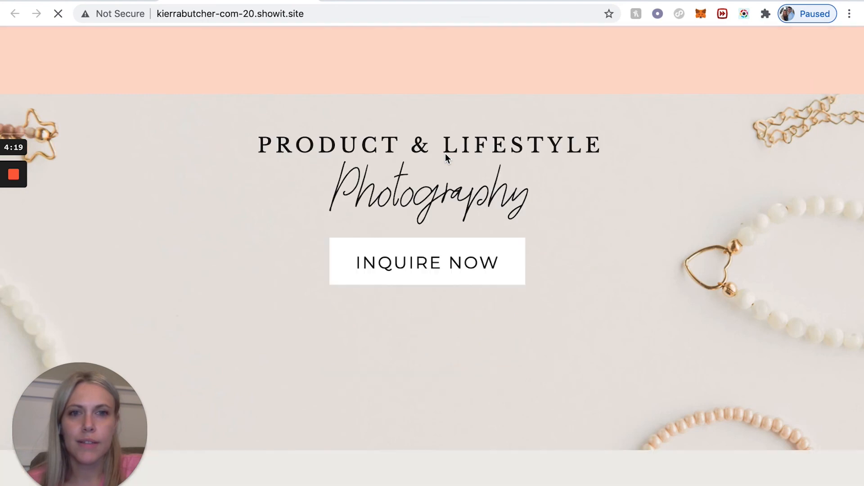
scroll(444, 153, "down", 5)
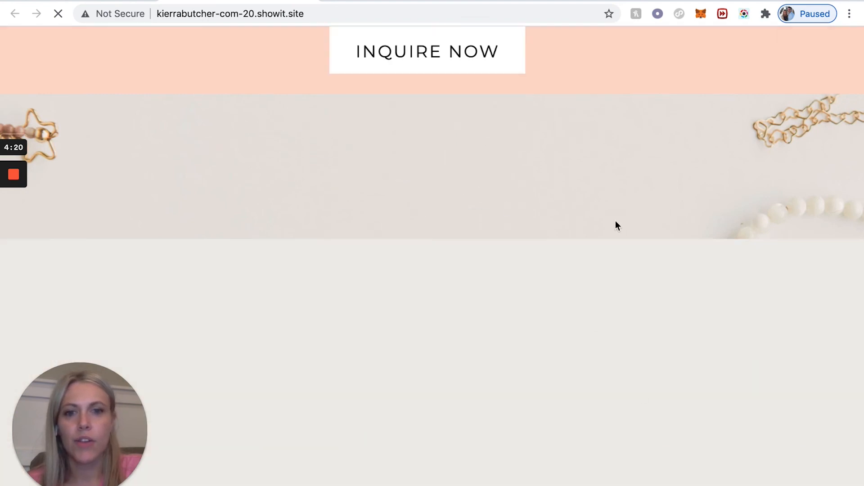
scroll(593, 209, "up", 8)
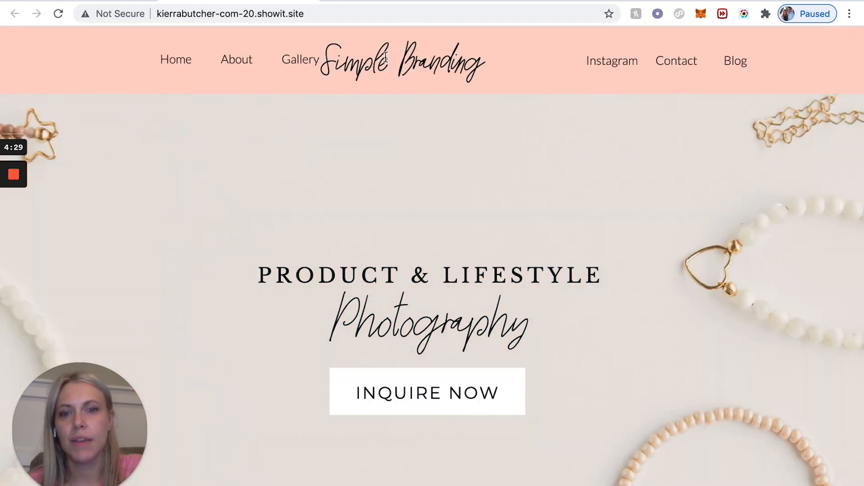
scroll(435, 140, "down", 8)
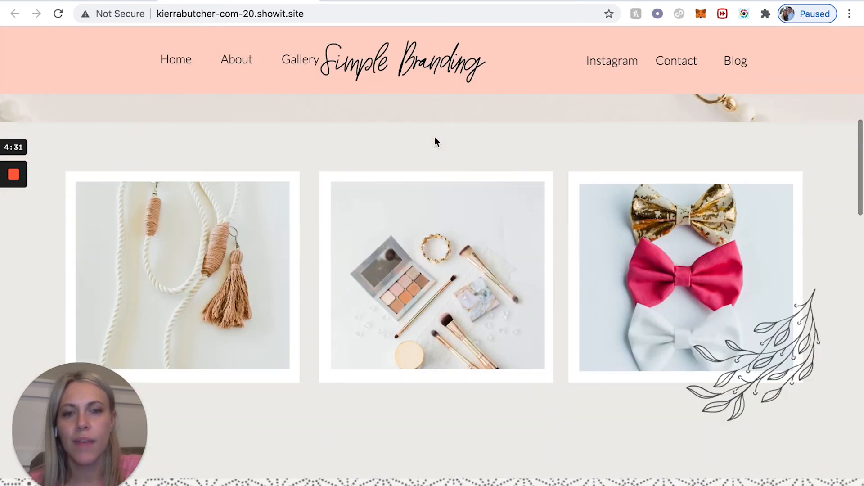
scroll(300, 339, "down", 5)
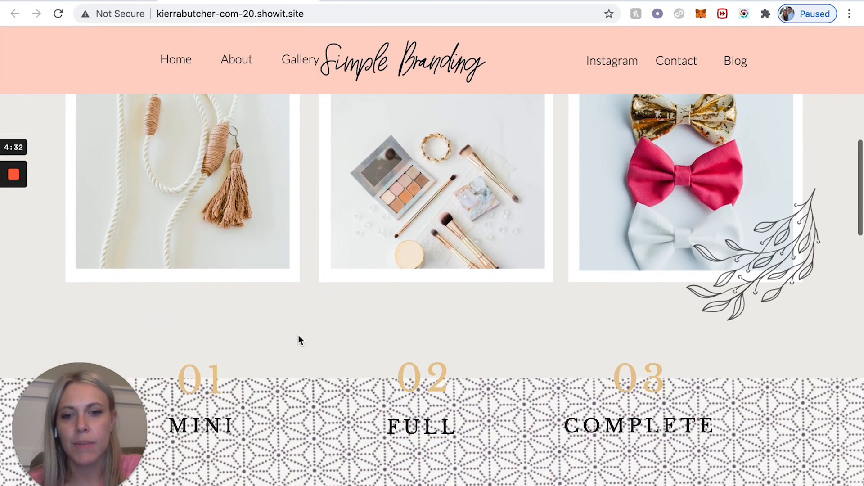
scroll(298, 335, "down", 5)
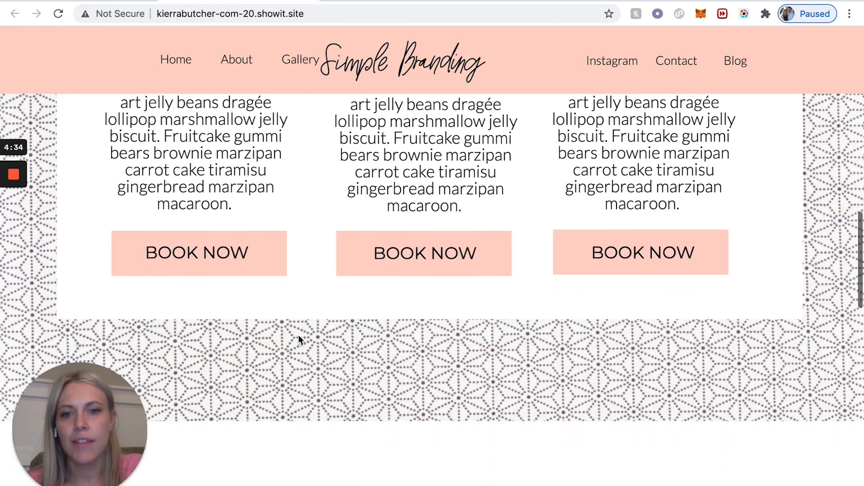
scroll(298, 335, "down", 5)
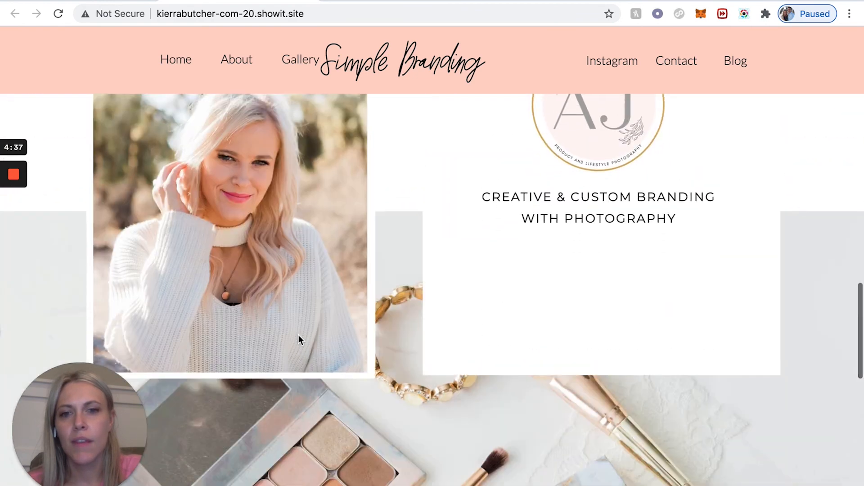
scroll(298, 336, "down", 6)
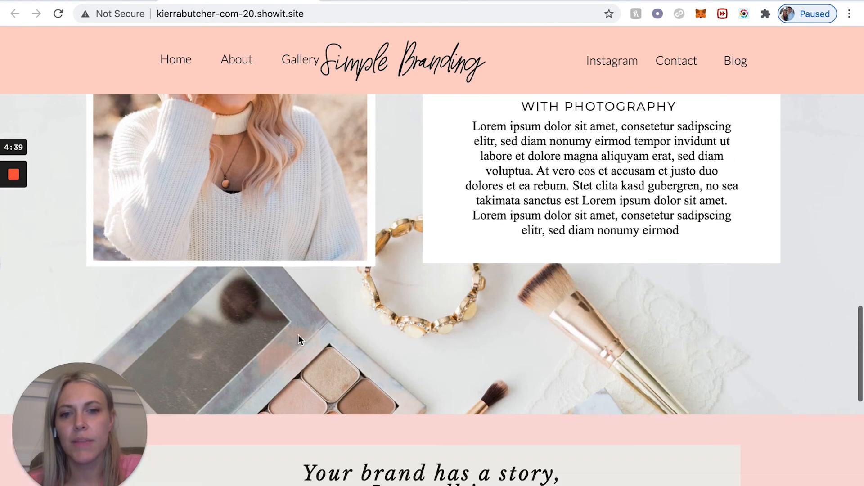
scroll(298, 340, "down", 6)
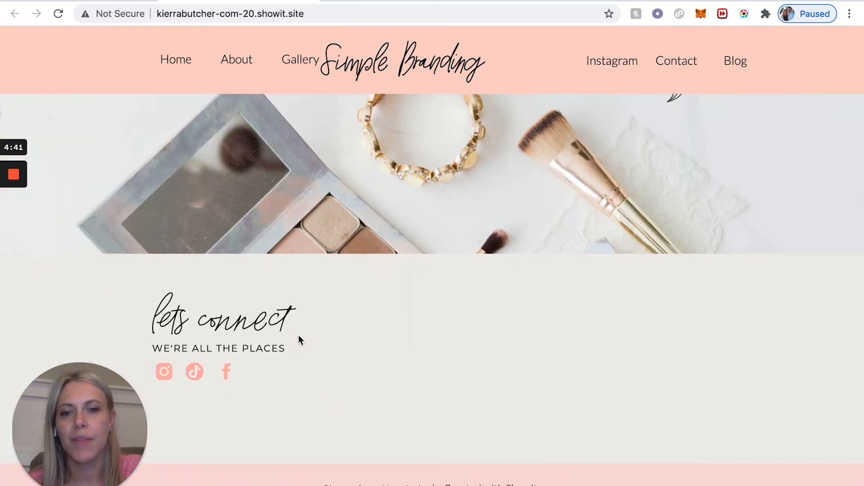
scroll(298, 334, "up", 5)
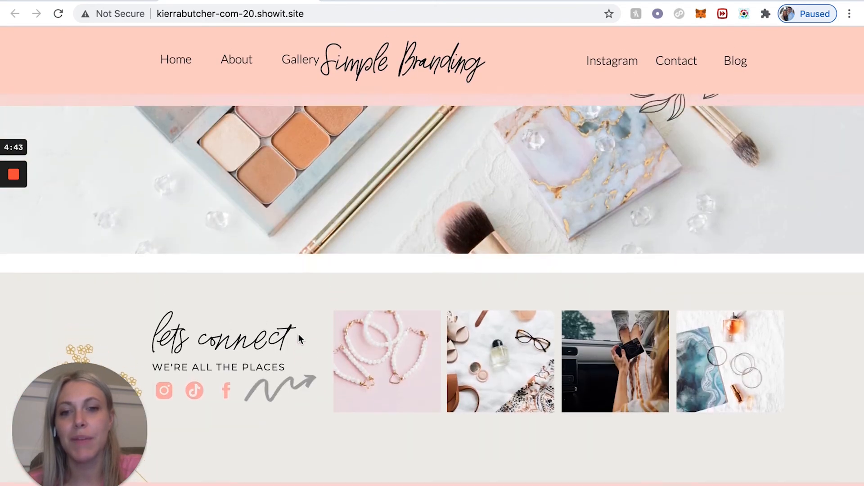
scroll(298, 334, "up", 6)
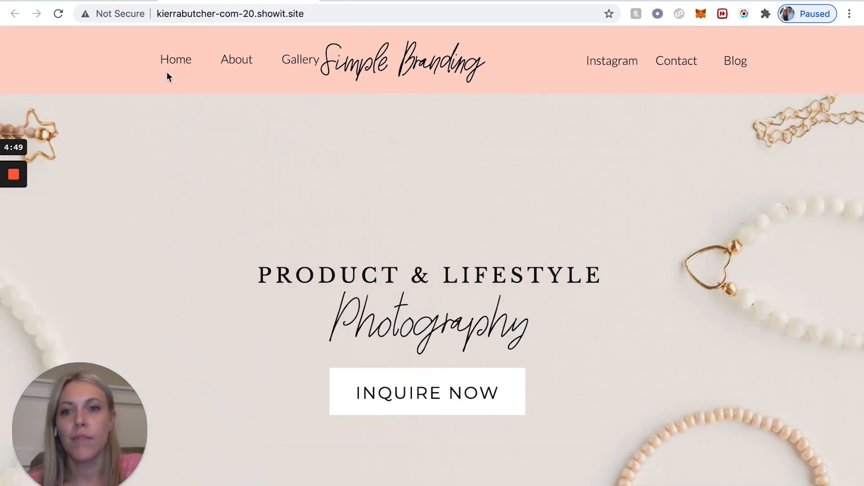
Back in the Showit editor, remove the horizontal locking from the "Simple Branding" logo text in the Header canvas.
left_click(93, 1)
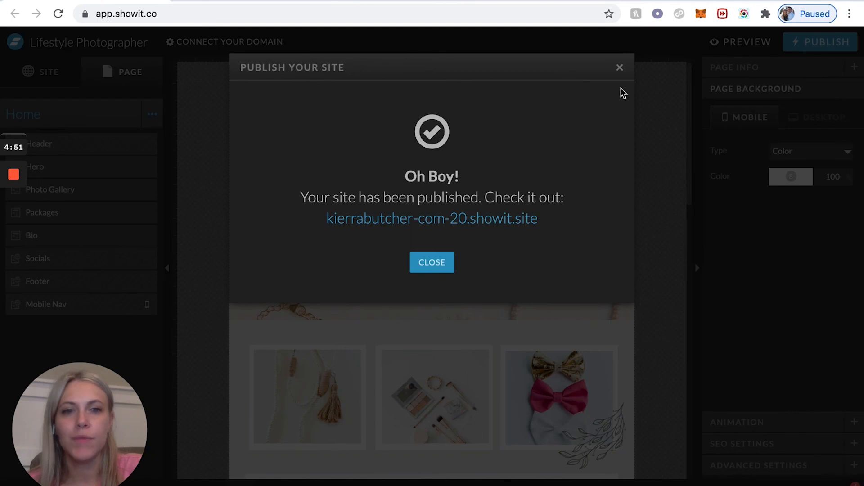
left_click(620, 68)
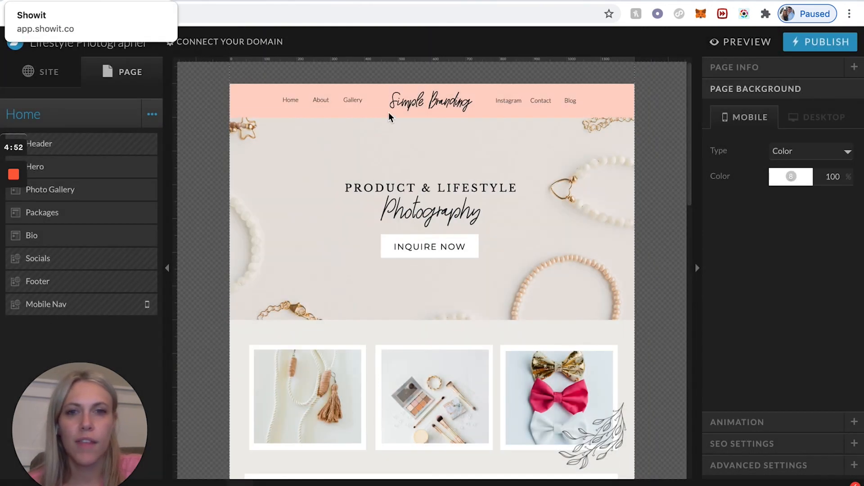
double_click(431, 108)
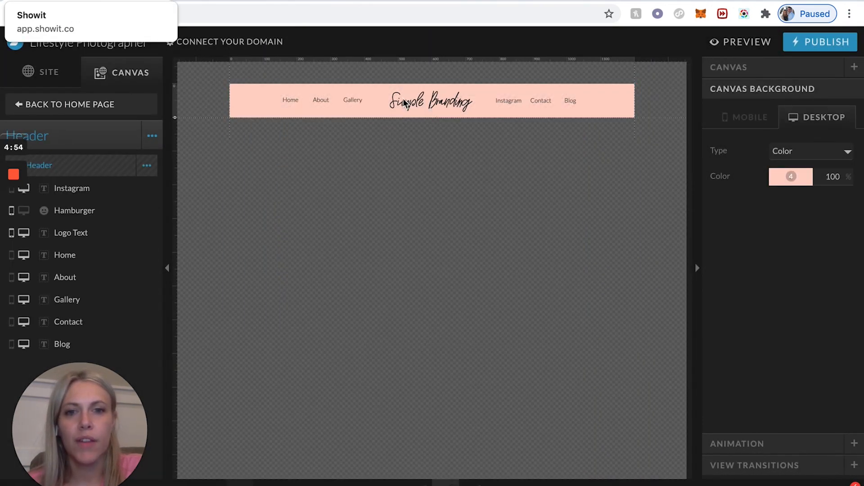
left_click(450, 103)
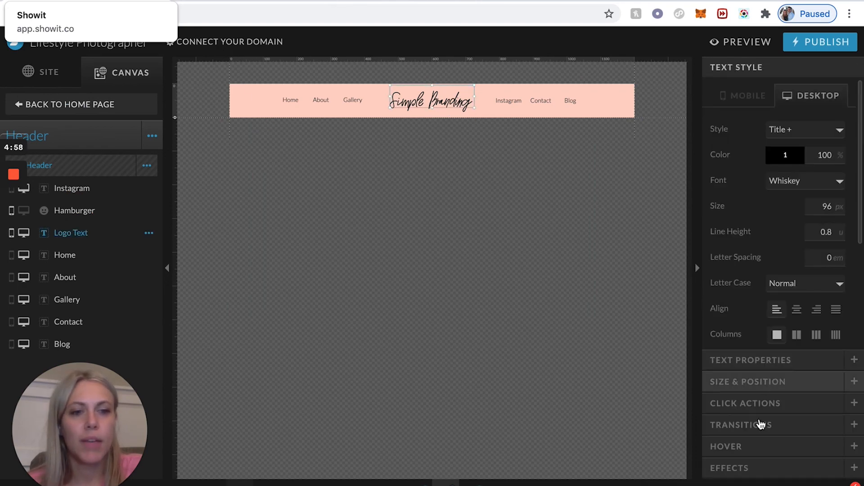
left_click(748, 382)
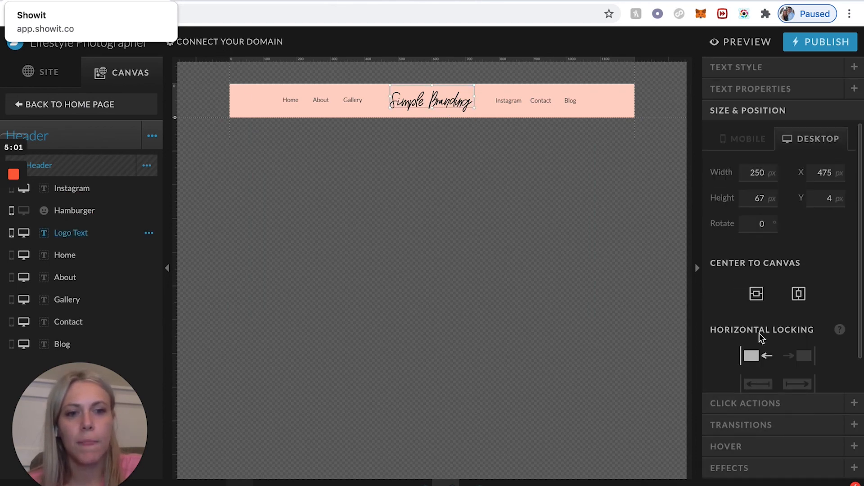
scroll(760, 338, "down", 2)
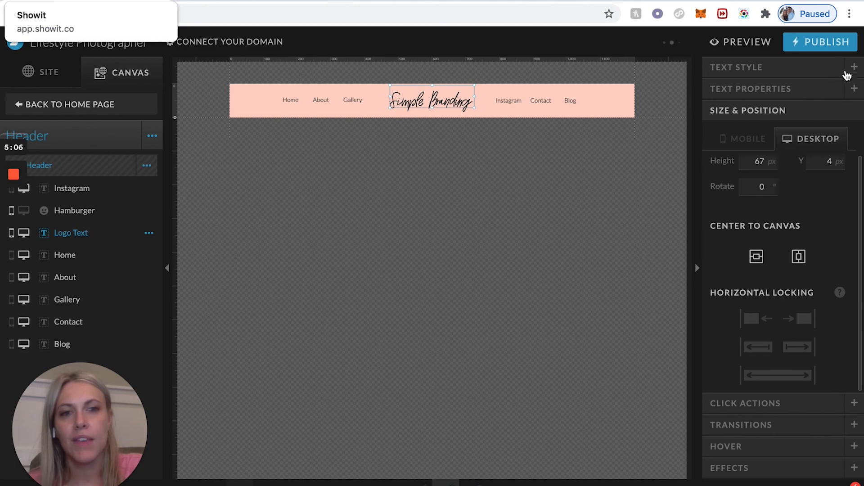
Publish the site with the header change and return to the Home page's lower sections.
left_click(832, 45)
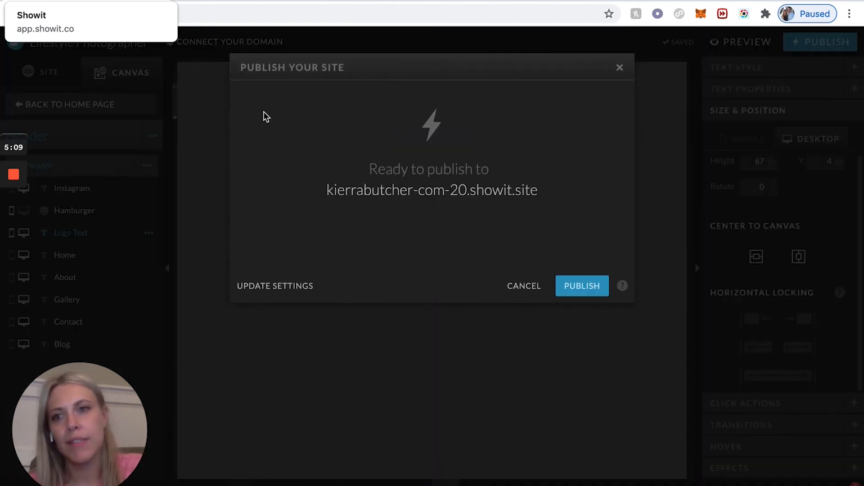
left_click(585, 288)
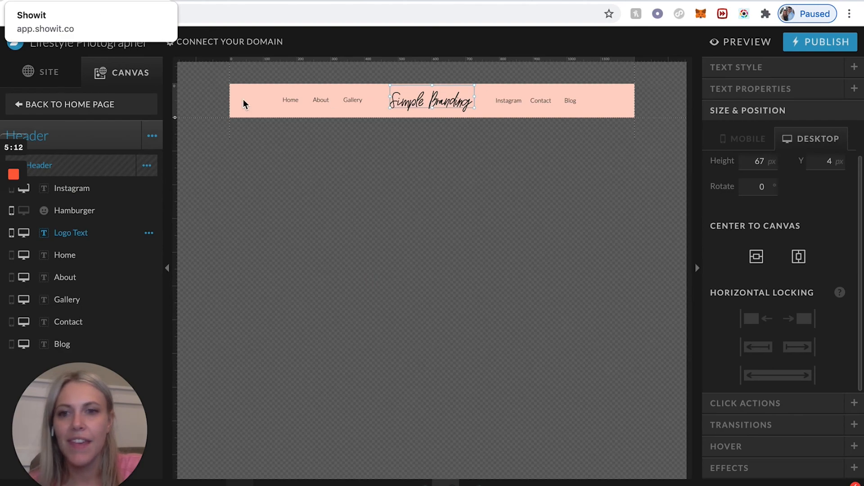
left_click(42, 107)
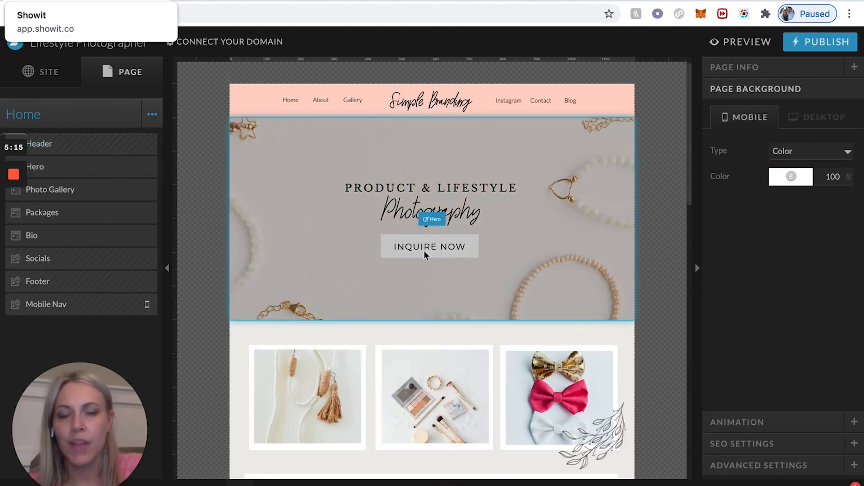
scroll(424, 250, "down", 3)
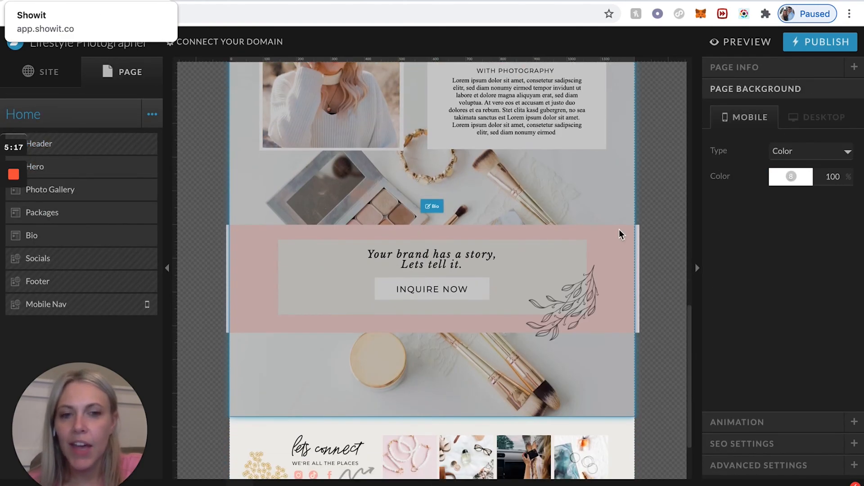
Examine the size, position and horizontal locking of the pink banner shape behind the inquiry text in the Bio canvas.
left_click(634, 234)
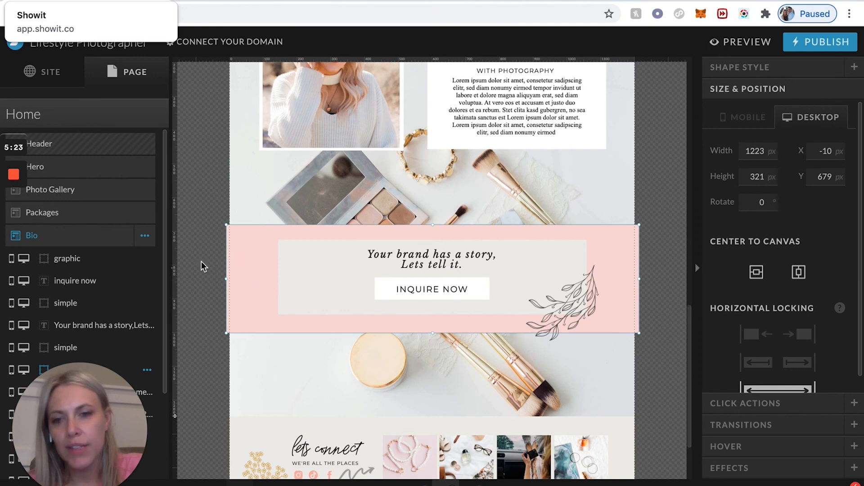
scroll(833, 372, "down", 1)
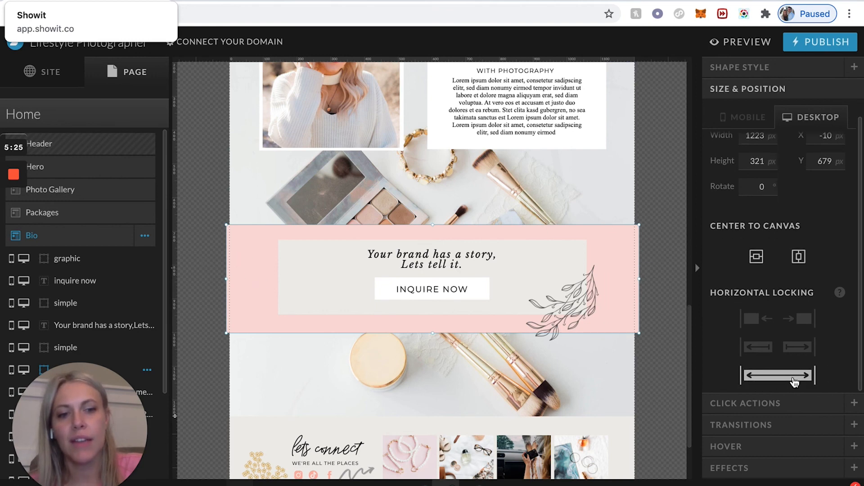
left_click(674, 283)
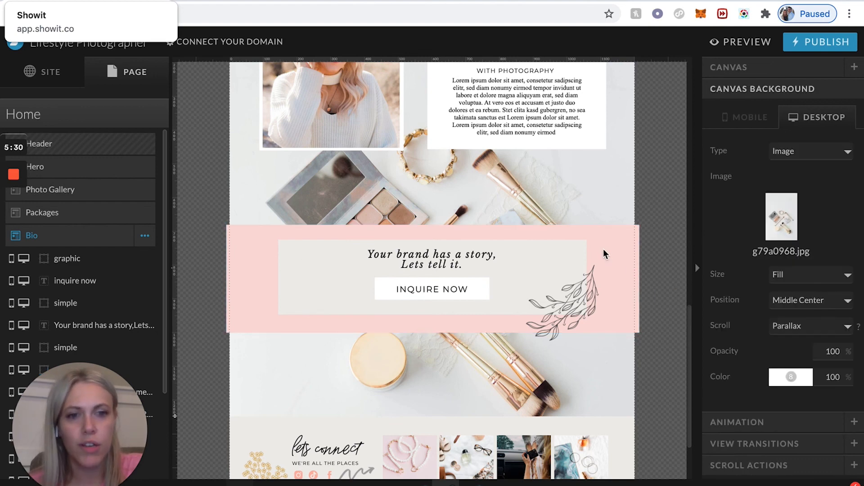
left_click(629, 231)
scroll(725, 347, "down", 1)
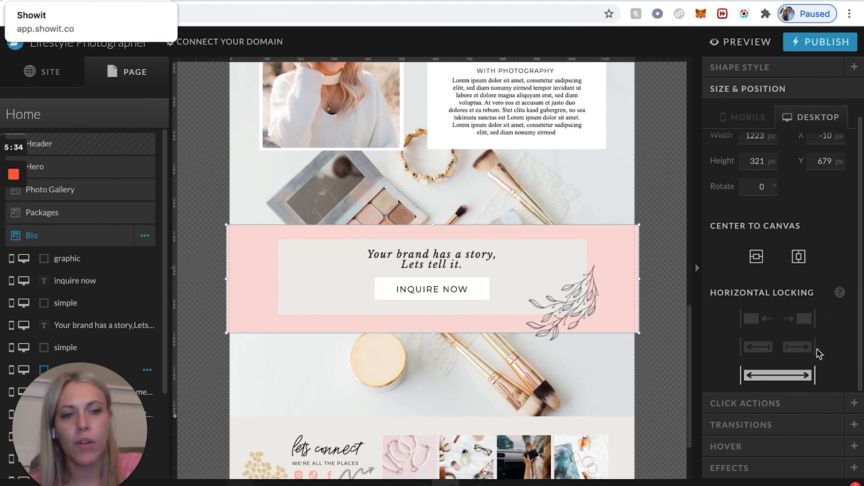
left_click(671, 233)
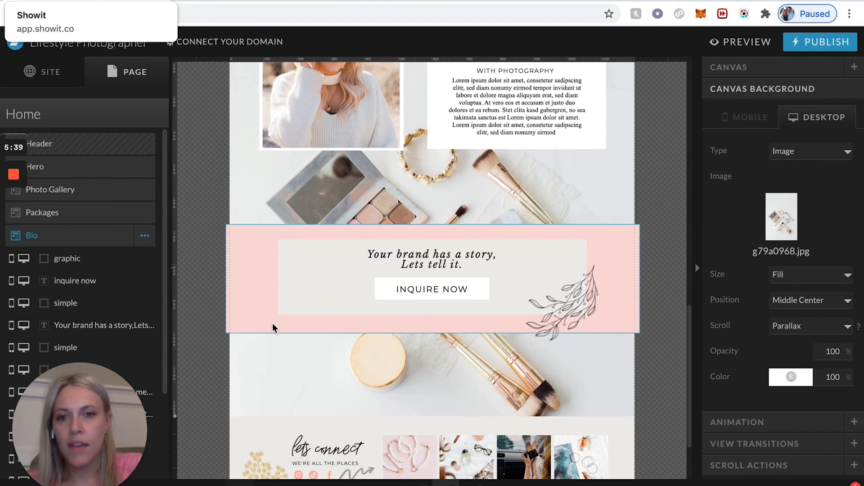
Set the Header canvas's stacking order to 0 and its desktop sticky option to None.
scroll(272, 322, "up", 10)
left_click(433, 108)
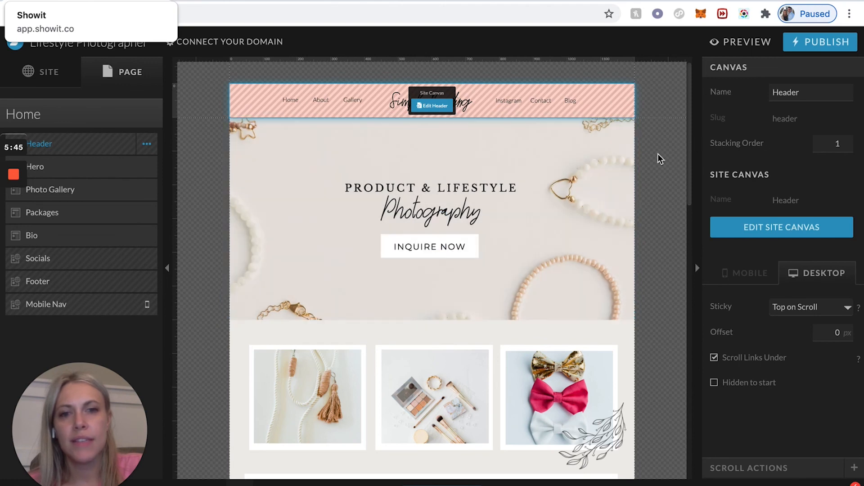
left_click(828, 144)
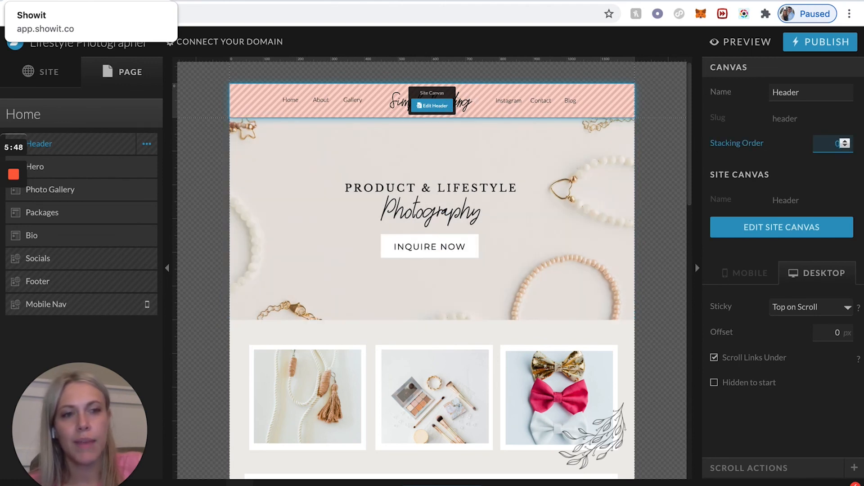
left_click(830, 129)
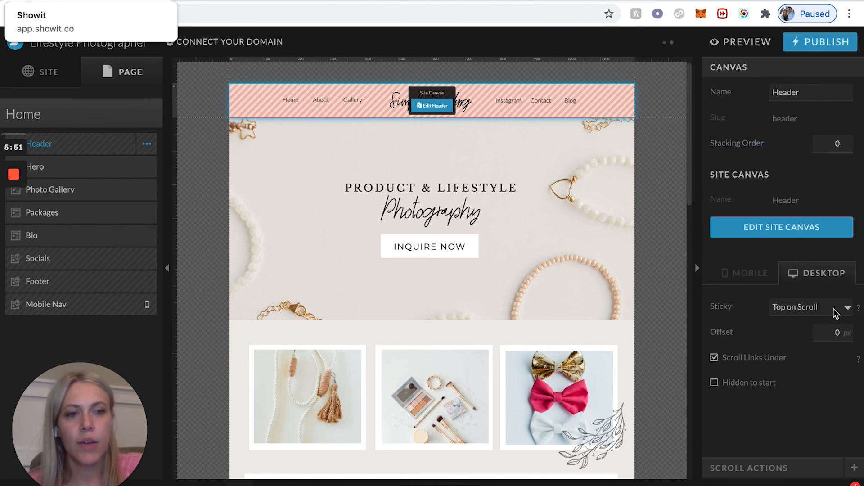
left_click(848, 308)
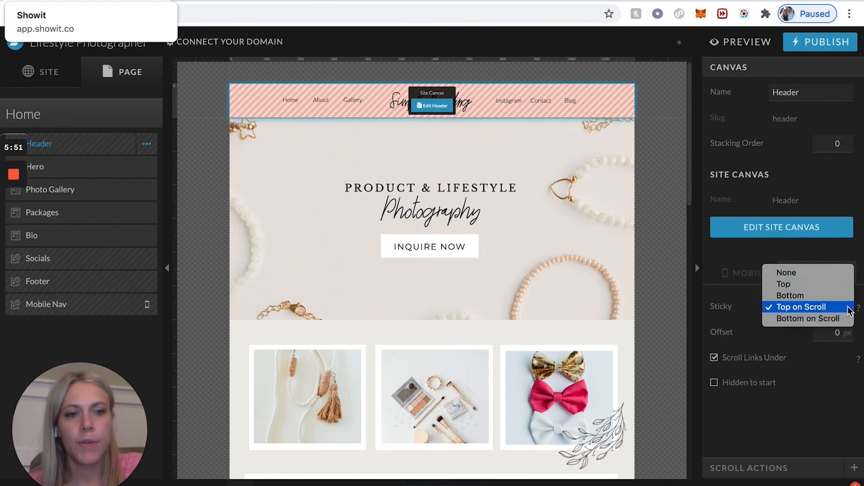
left_click(826, 278)
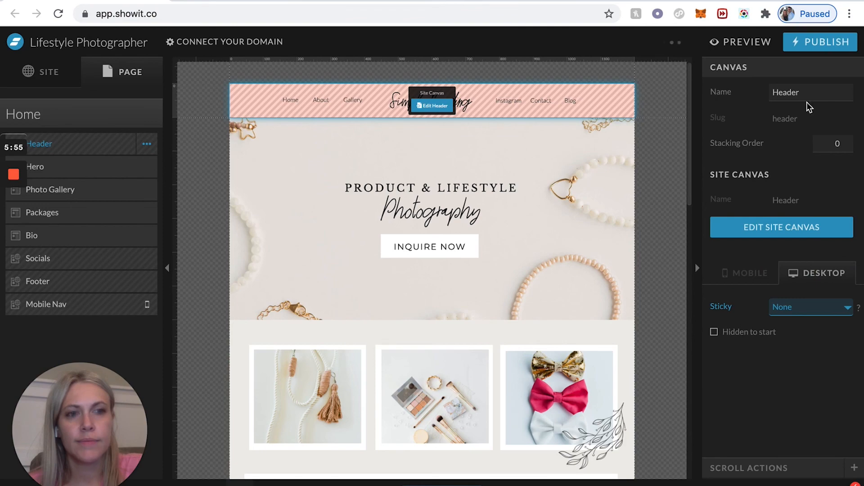
Publish the site with the Header canvas changes and open its live showit.site address.
left_click(808, 44)
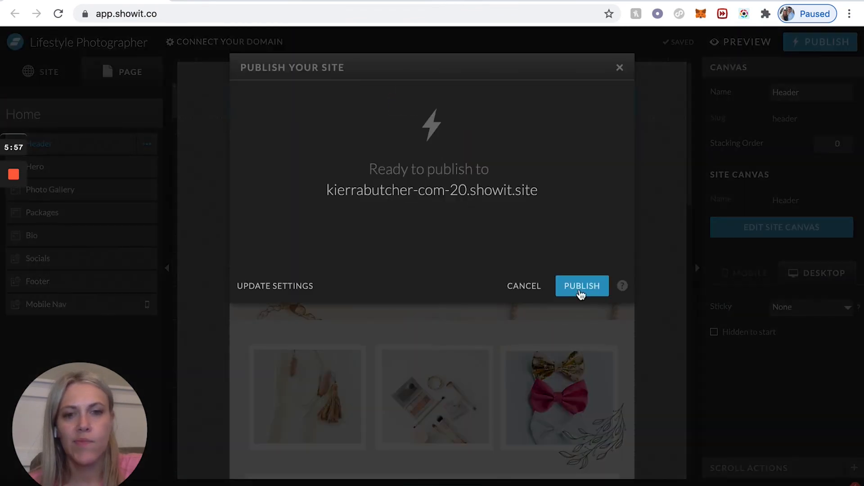
left_click(585, 287)
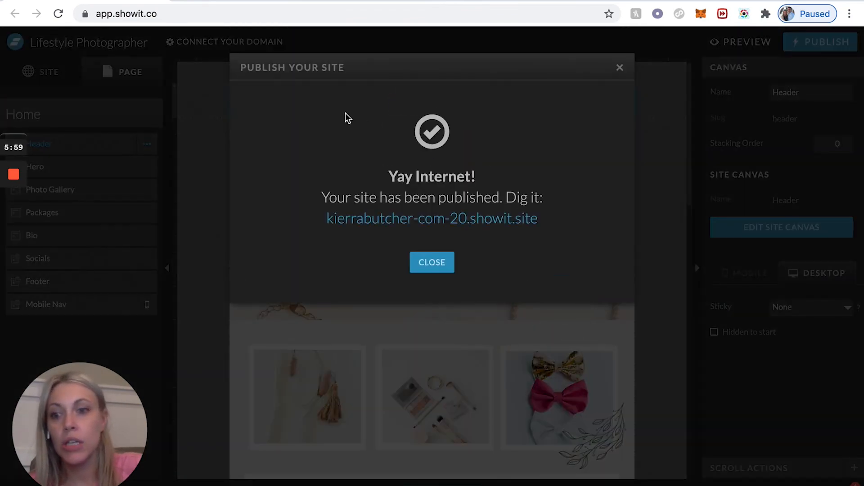
left_click(373, 218)
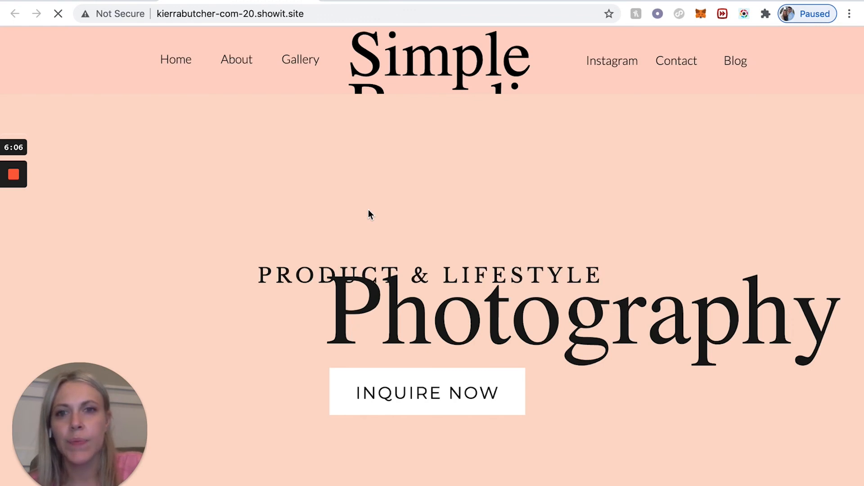
Review the live page from the header down to the bio section and back, checking the header's scroll behaviour and the transitions.
scroll(368, 209, "down", 6)
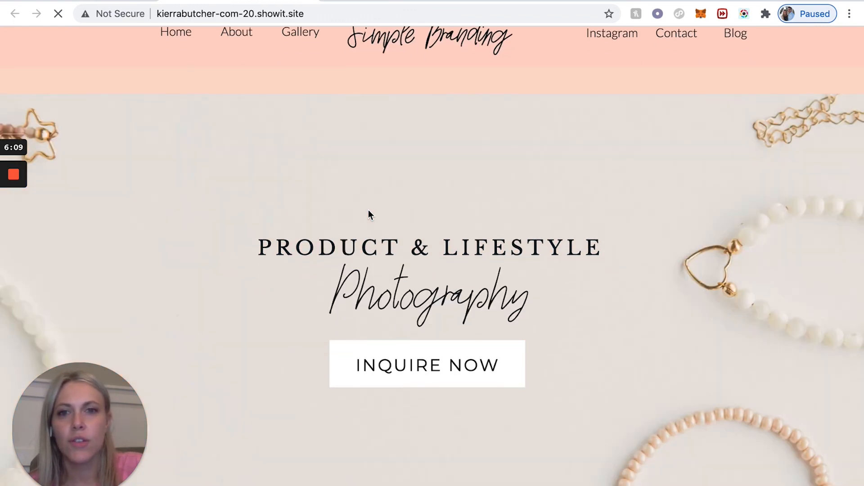
scroll(368, 210, "down", 5)
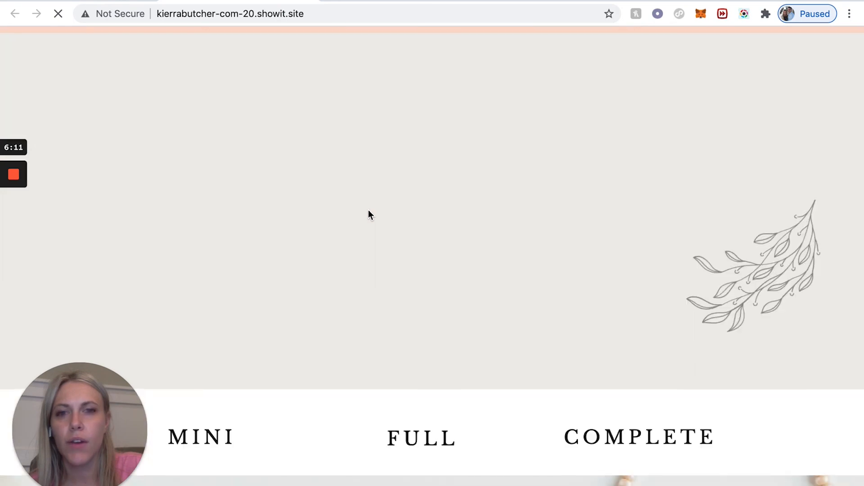
scroll(368, 210, "up", 12)
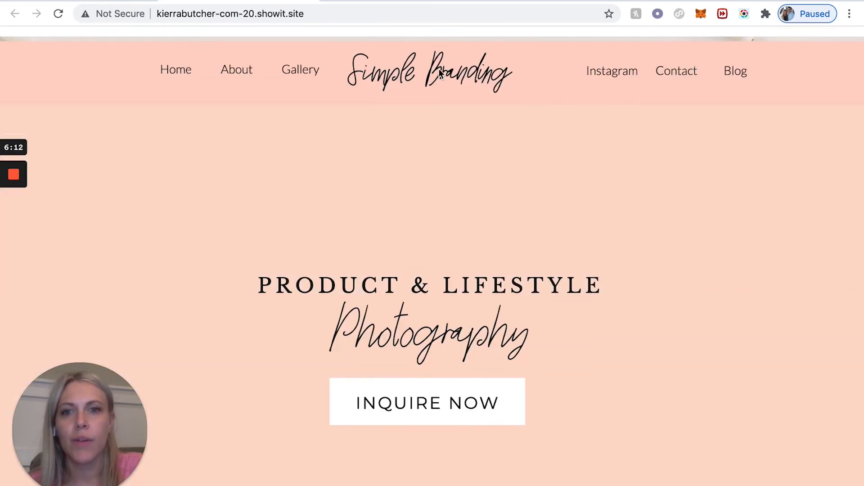
scroll(352, 264, "down", 15)
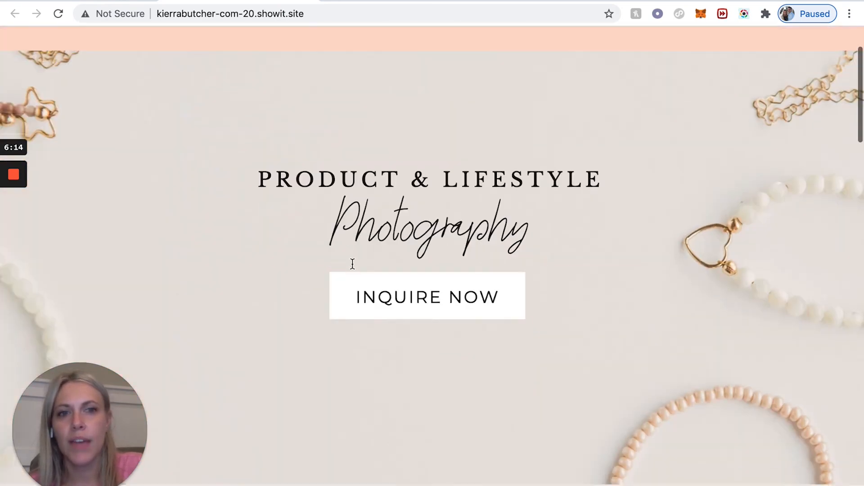
scroll(352, 265, "down", 10)
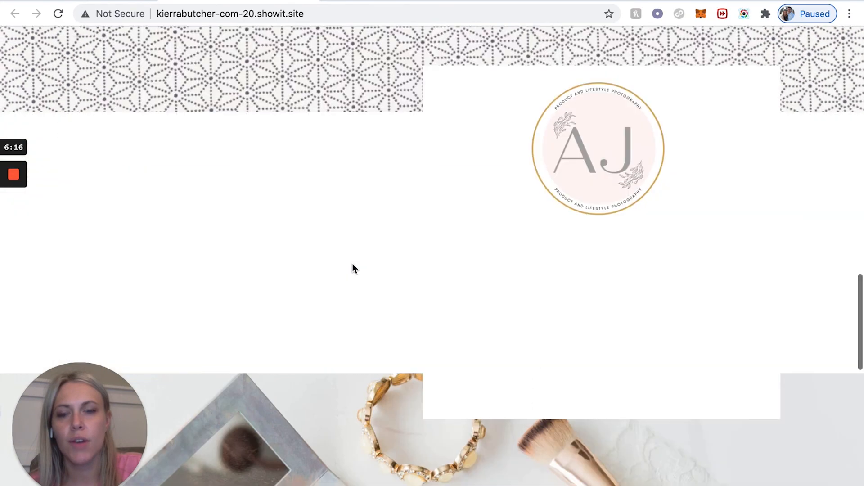
scroll(352, 265, "up", 20)
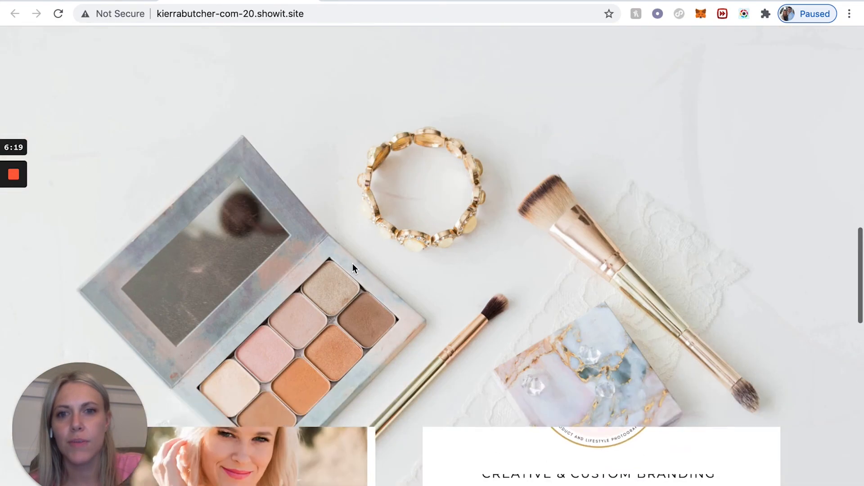
scroll(352, 263, "up", 5)
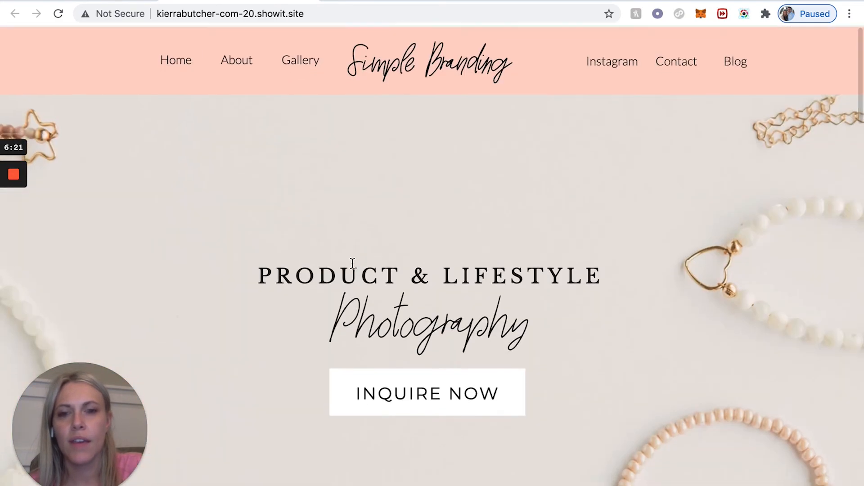
scroll(352, 263, "down", 10)
scroll(353, 264, "up", 3)
scroll(352, 262, "up", 10)
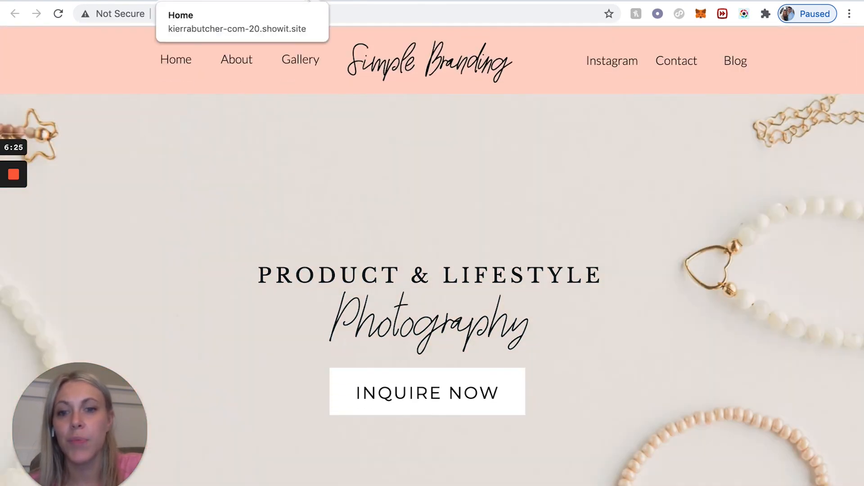
Return to the Showit editor, dismiss the publish confirmation and bring the Home page's packages section into view.
left_click(112, 4)
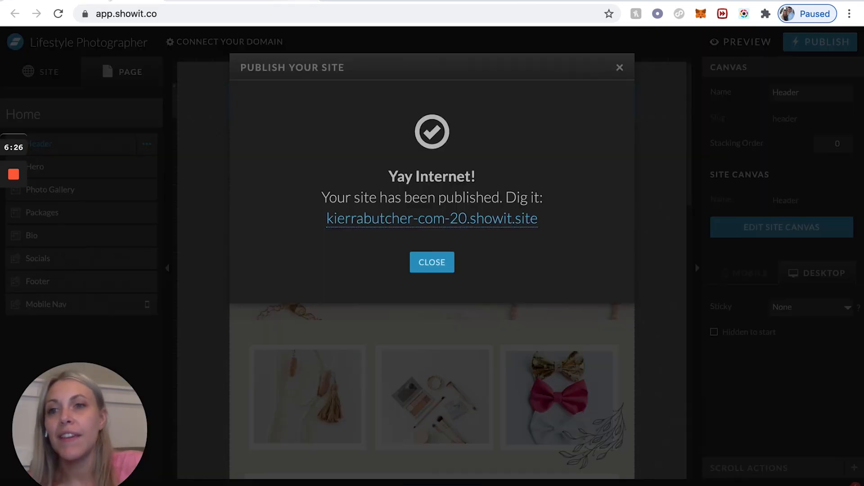
left_click(619, 68)
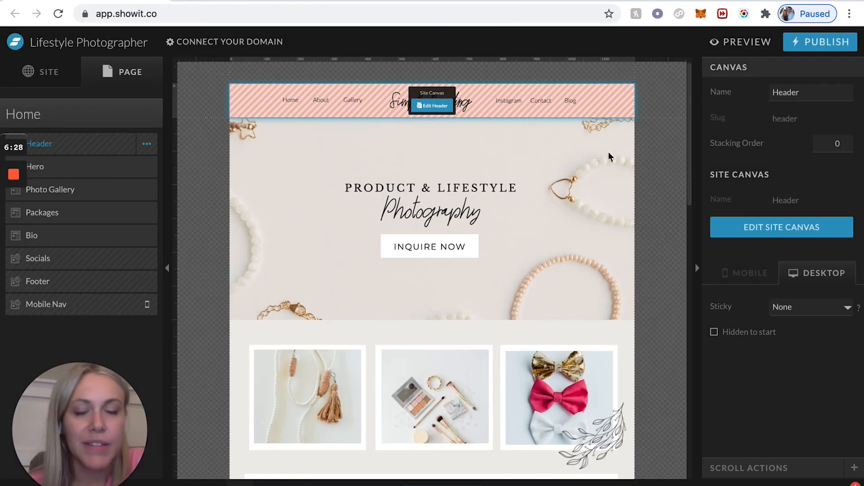
scroll(561, 229, "down", 4)
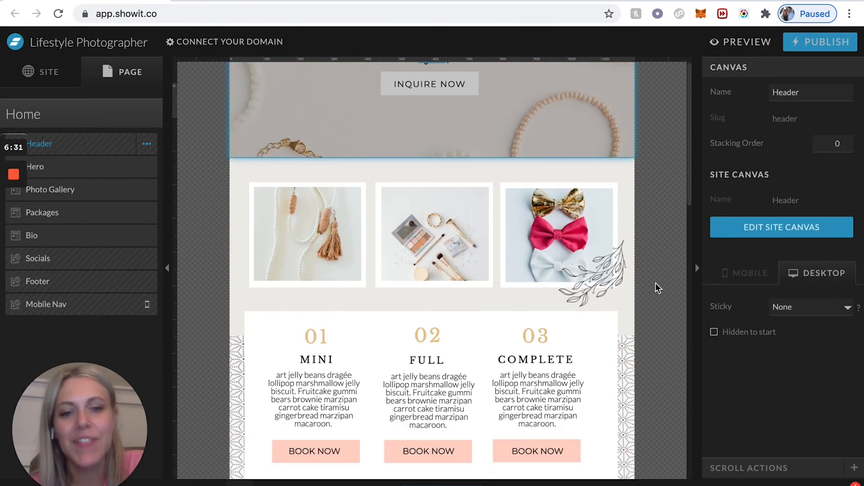
scroll(539, 256, "down", 3)
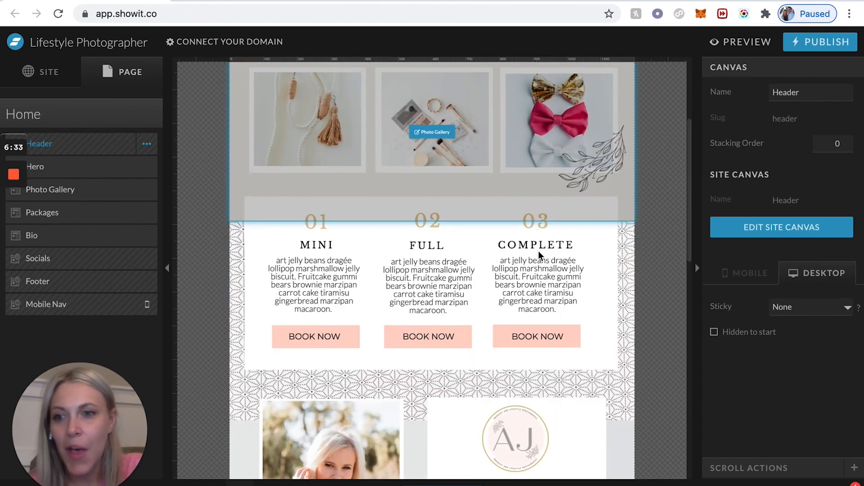